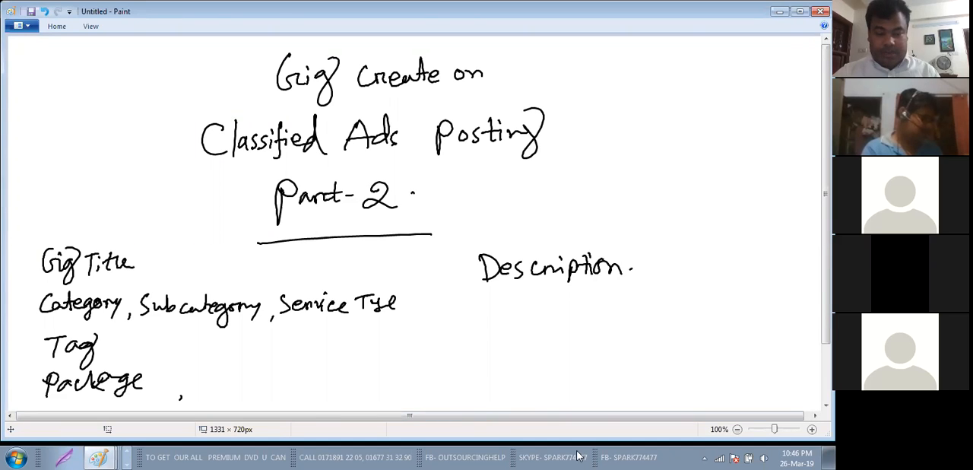
Step: Minimize the handwritten notes and cancel the conversion of the meeting recording
left_click(777, 12)
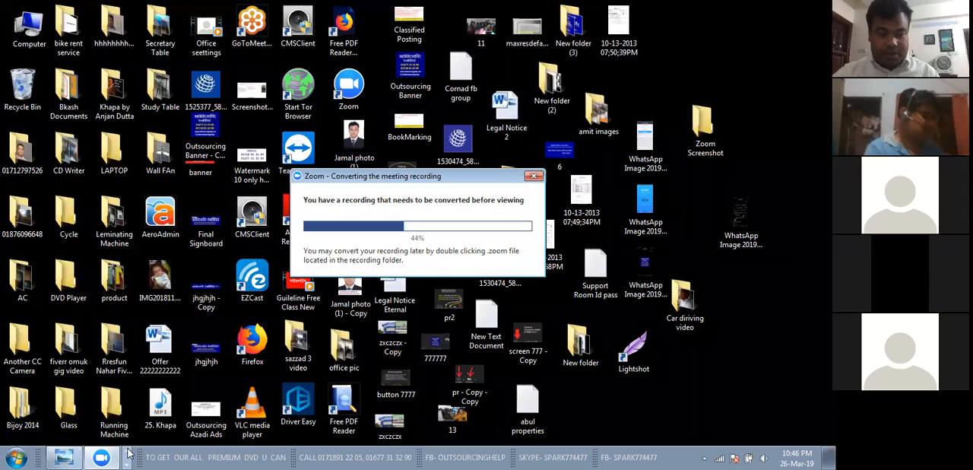
left_click(128, 449)
left_click(533, 177)
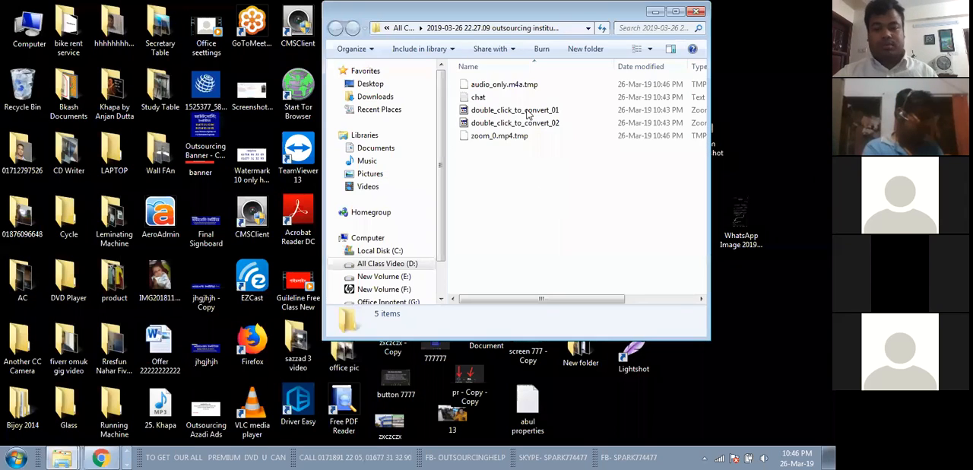
Step: Delete all files in the meeting recording folder and close the folder window
left_click_drag(535, 176, 523, 69)
key("Delete")
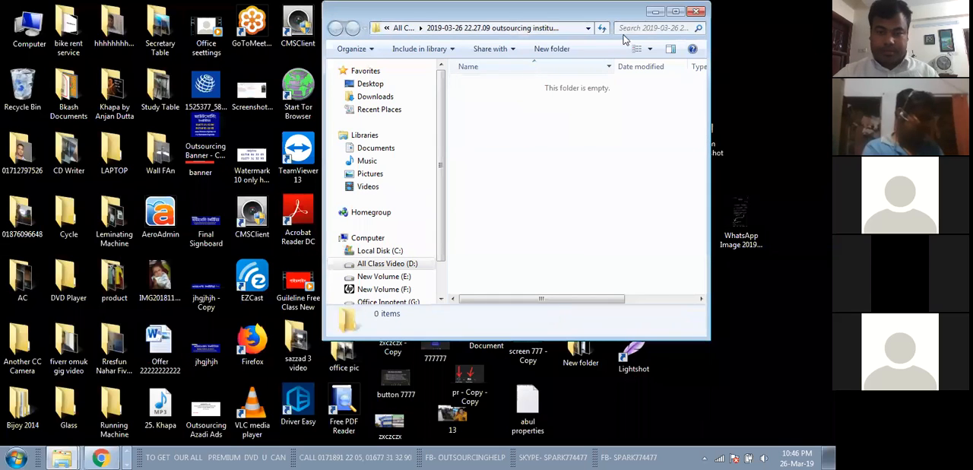
left_click(693, 13)
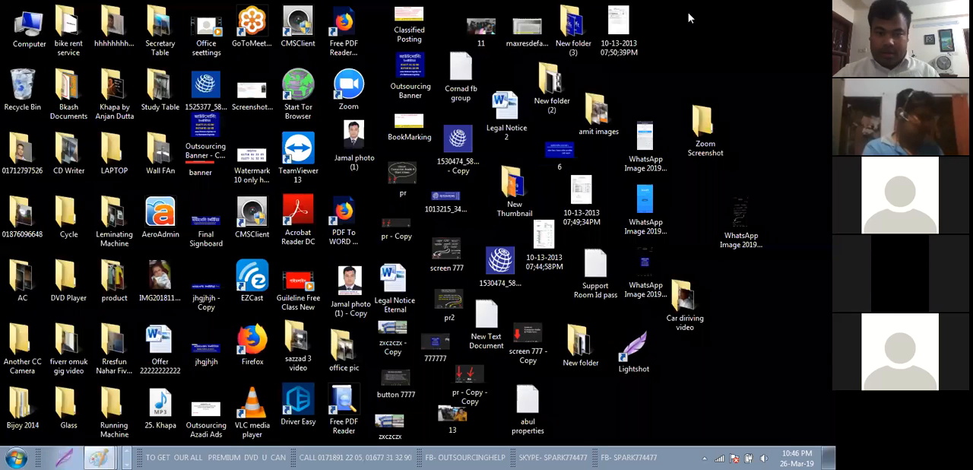
Step: Switch to Chrome and open the Fiverr website
left_click(108, 455)
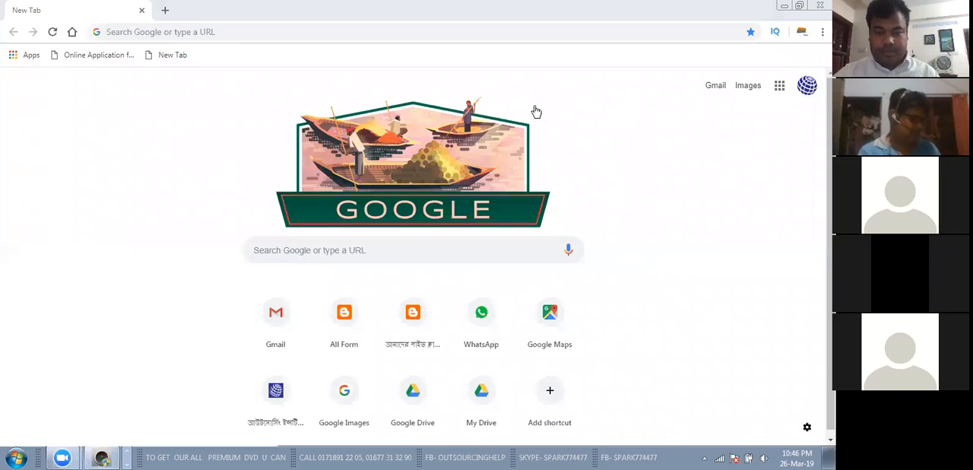
left_click(244, 33)
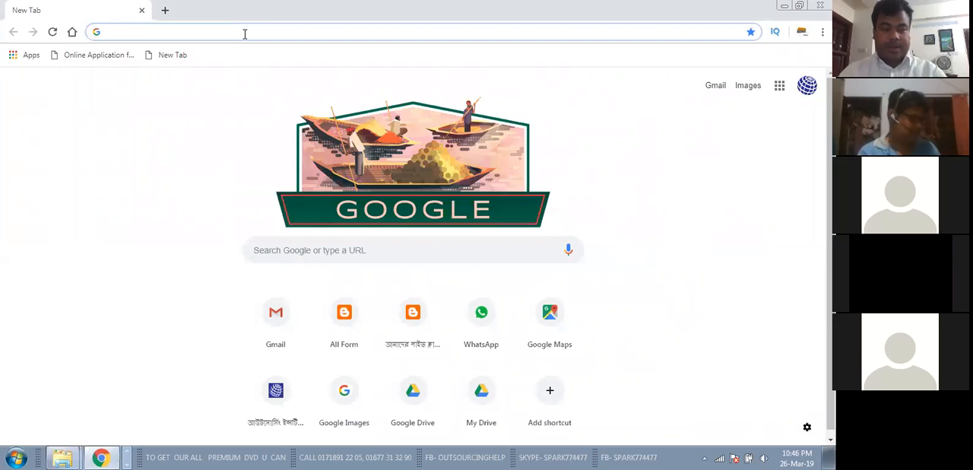
type("fiver")
key("Return")
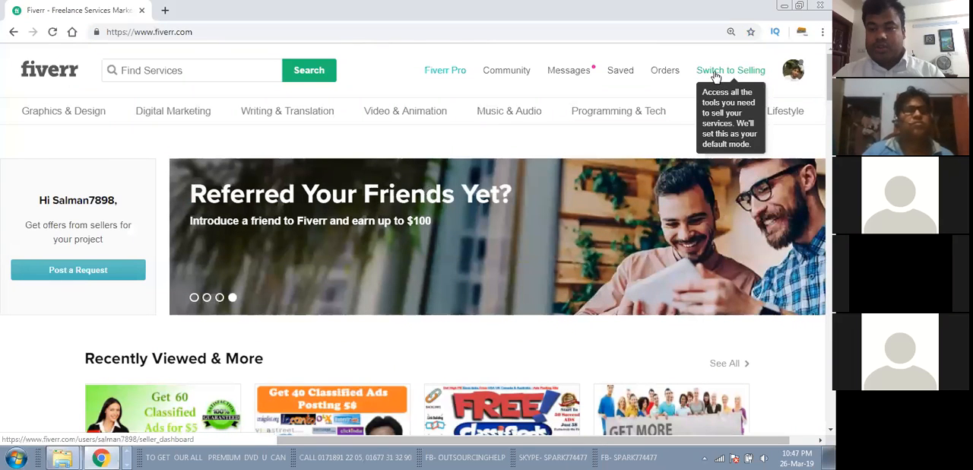
Step: Switch Fiverr to selling mode and start a new gig from the Gigs page in a maximized window
left_click(728, 71)
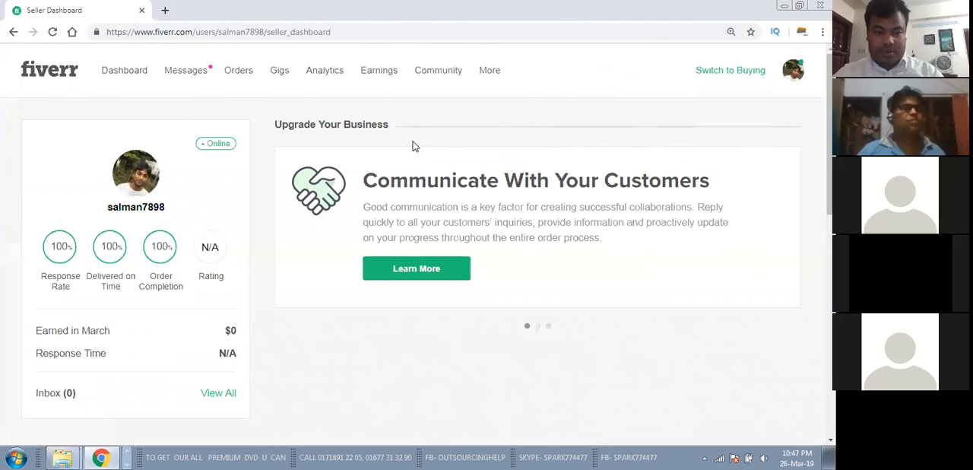
left_click(283, 74)
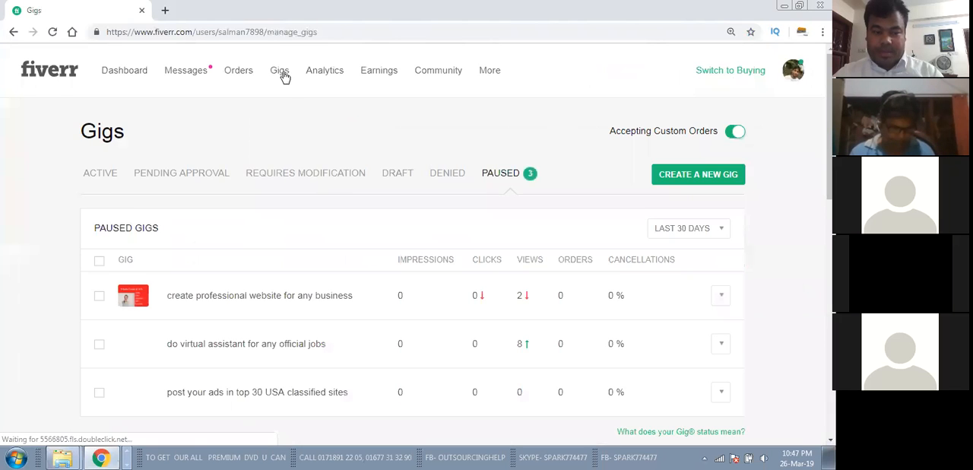
left_click_drag(679, 17, 563, 11)
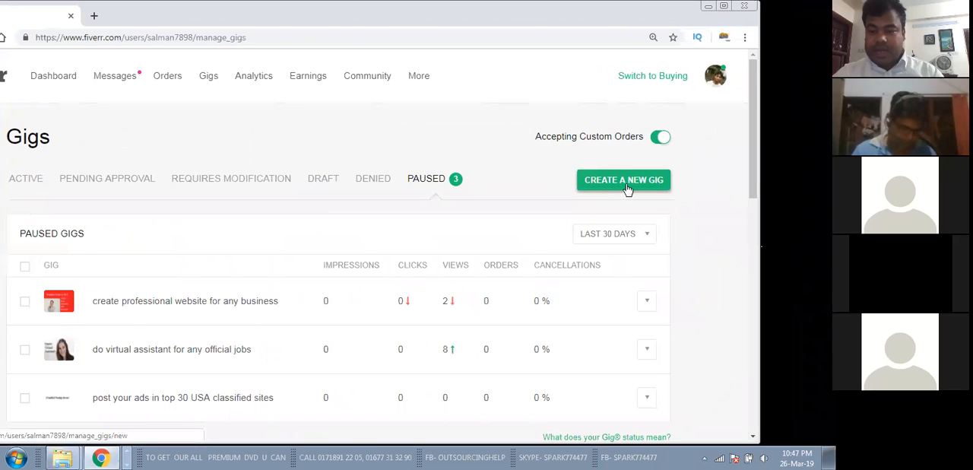
left_click(630, 186)
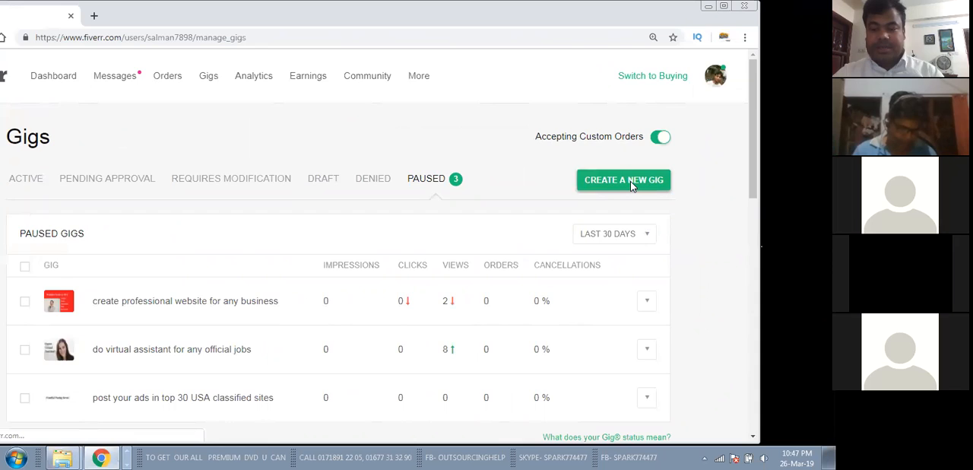
left_click(725, 9)
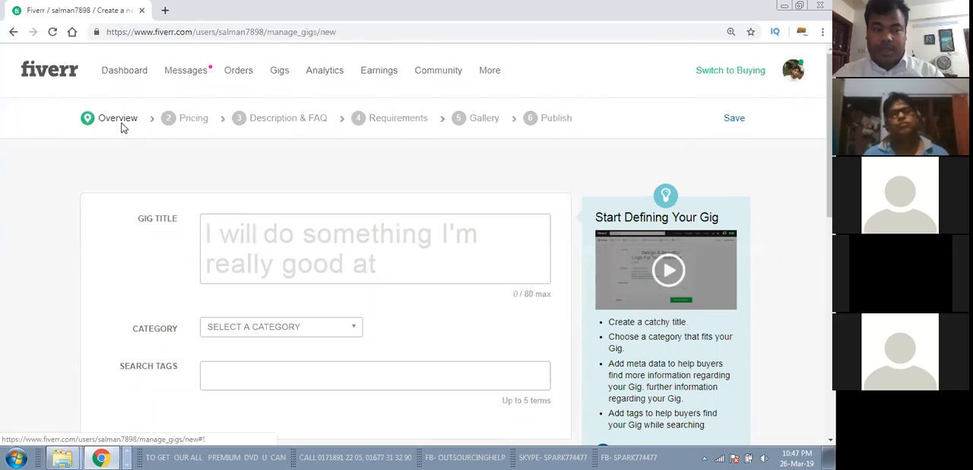
Step: Review the gig title, category and search tags fields in the new gig's Overview form
scroll(195, 177, "down", 1)
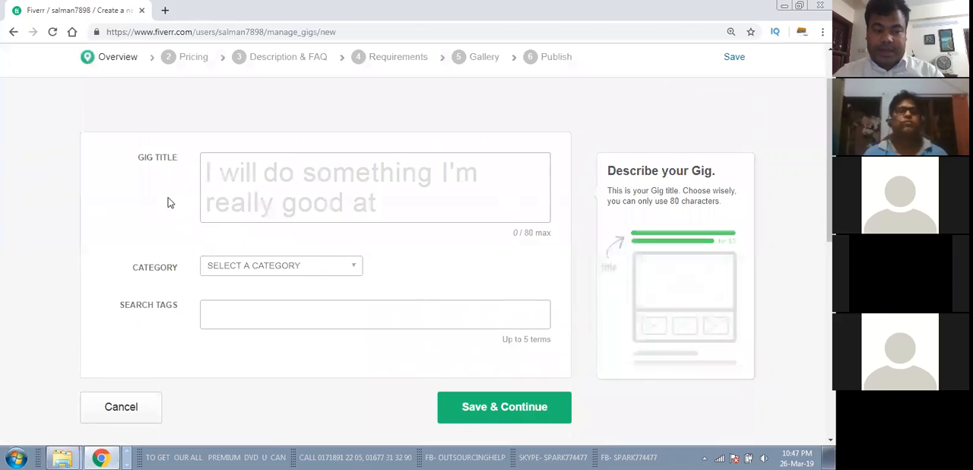
mouse_move(161, 279)
mouse_move(151, 317)
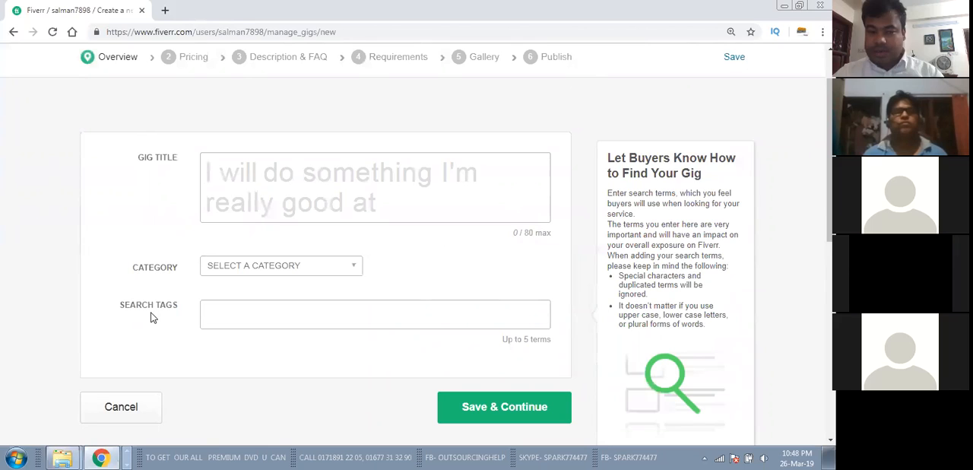
mouse_move(178, 226)
left_click(225, 173)
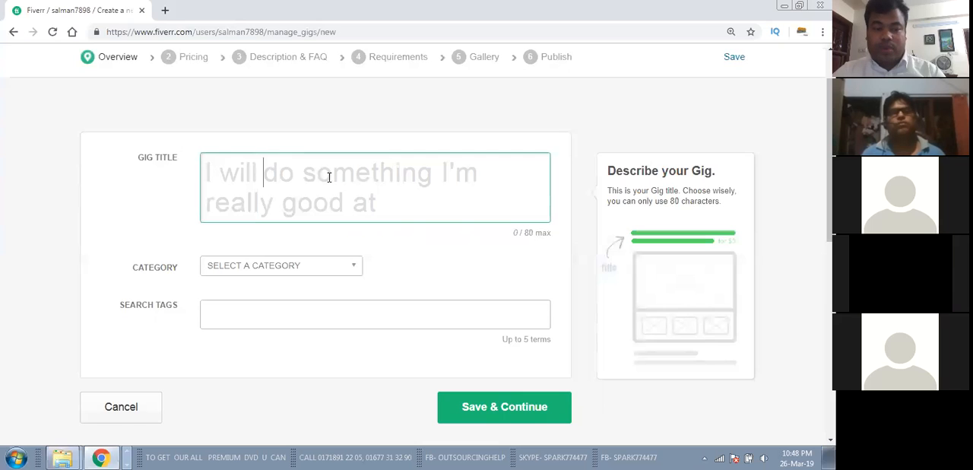
Step: Open Fiverr in a second browser tab and switch it to buying mode
left_click(166, 13)
type("y")
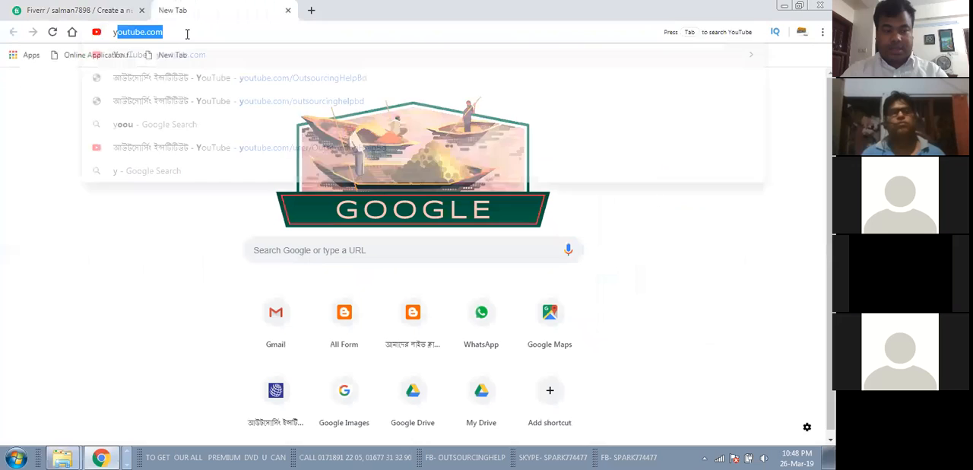
key("BackSpace")
key("BackSpace")
type("fiverr")
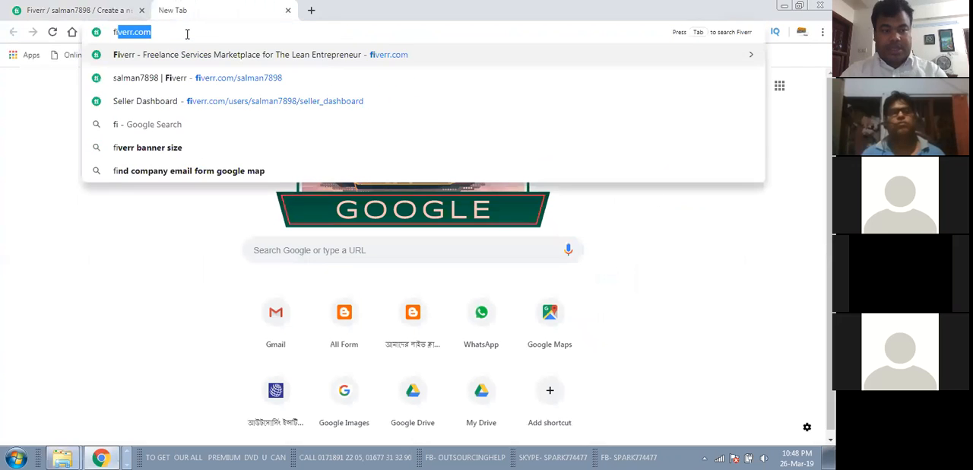
key("Return")
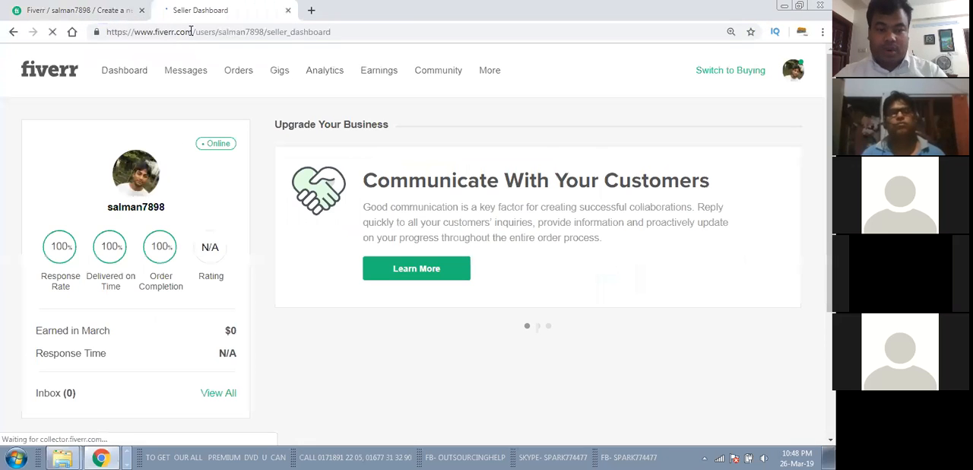
left_click(725, 74)
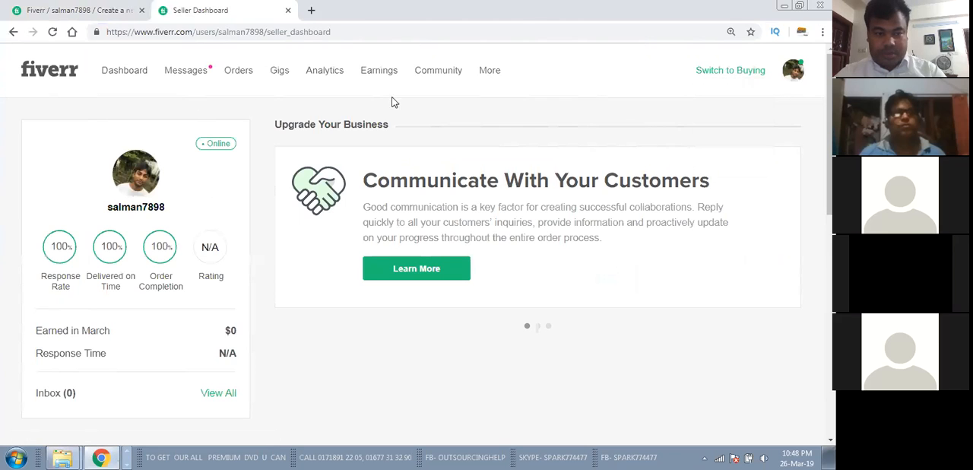
left_click(718, 72)
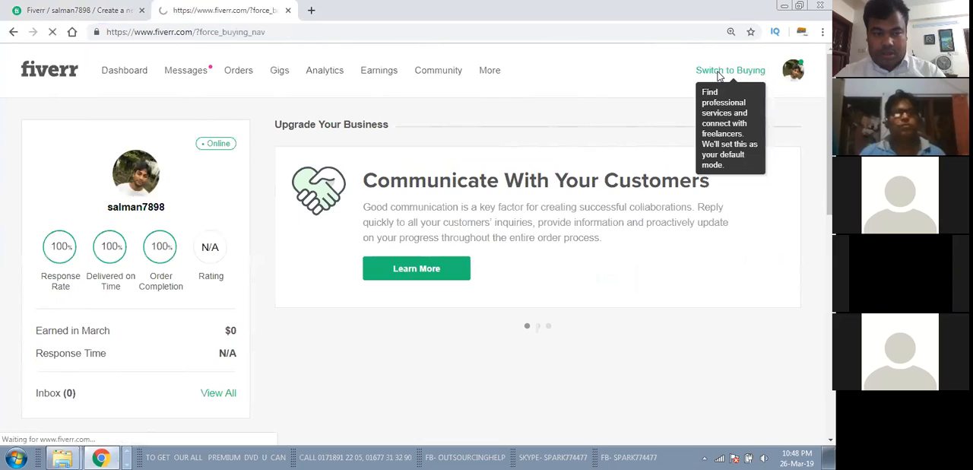
Step: Search Fiverr for "classified ads posting" and open the first gig, "I will do classified ad posting"
left_click(198, 79)
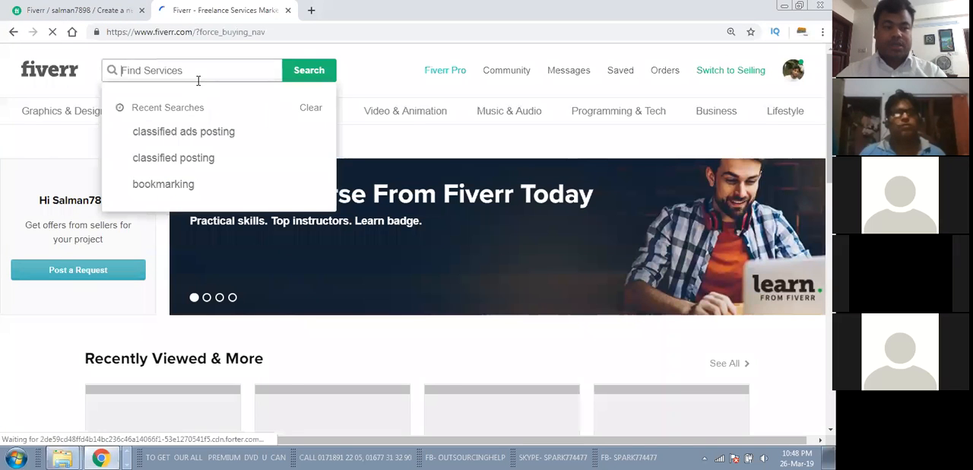
type("classi")
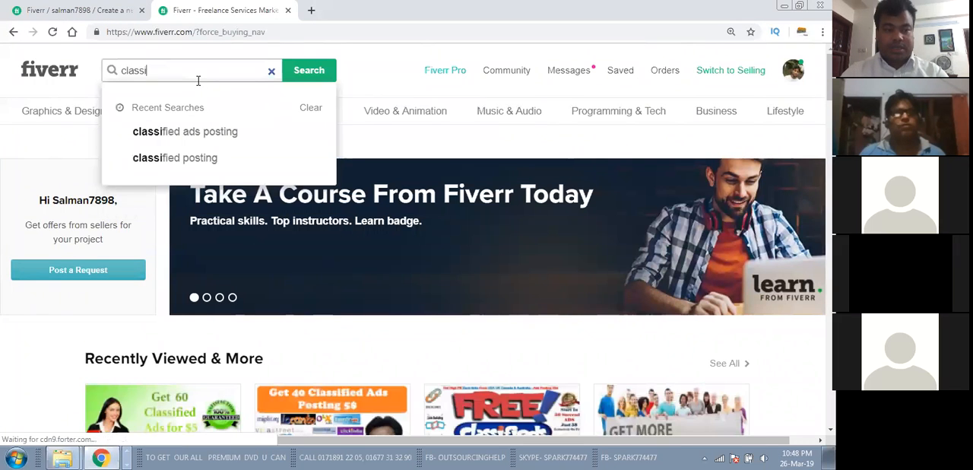
type("fied ads pos")
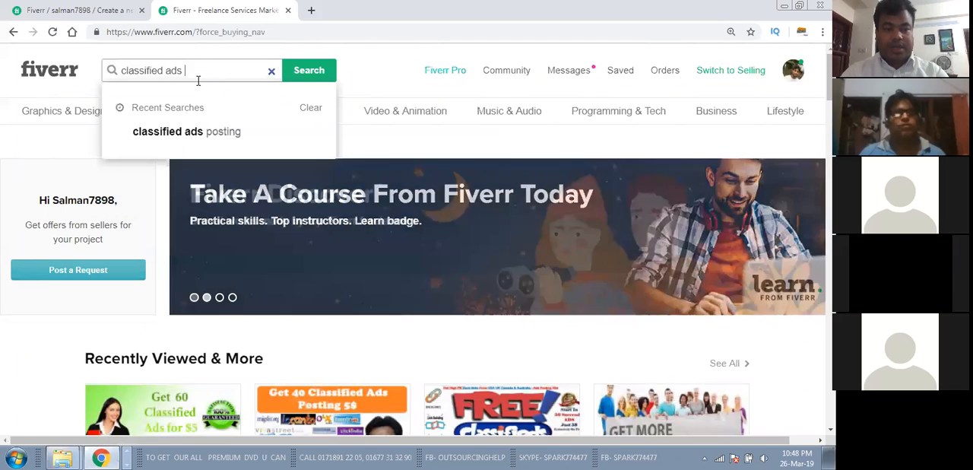
type("ting")
key("Return")
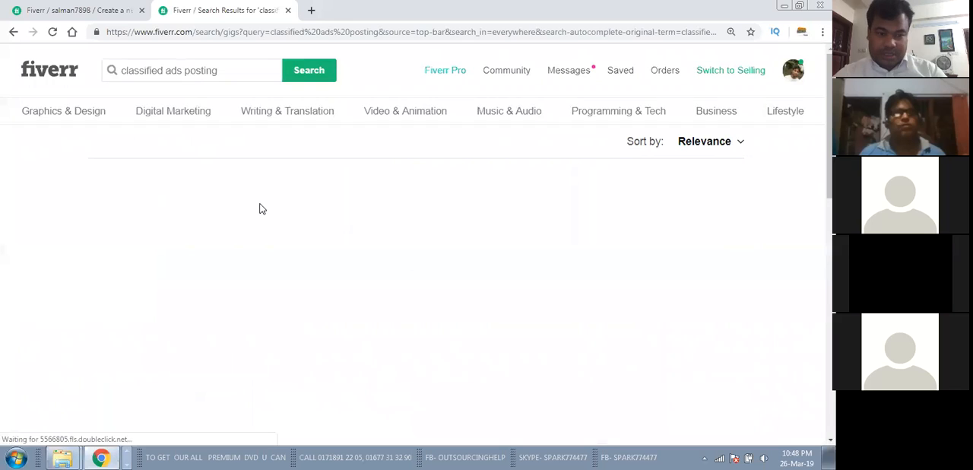
scroll(265, 186, "down", 2)
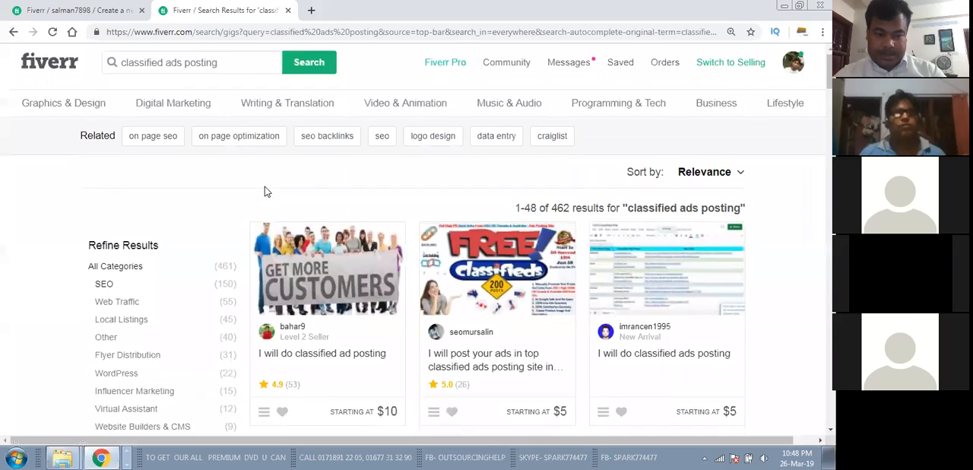
left_click(307, 241)
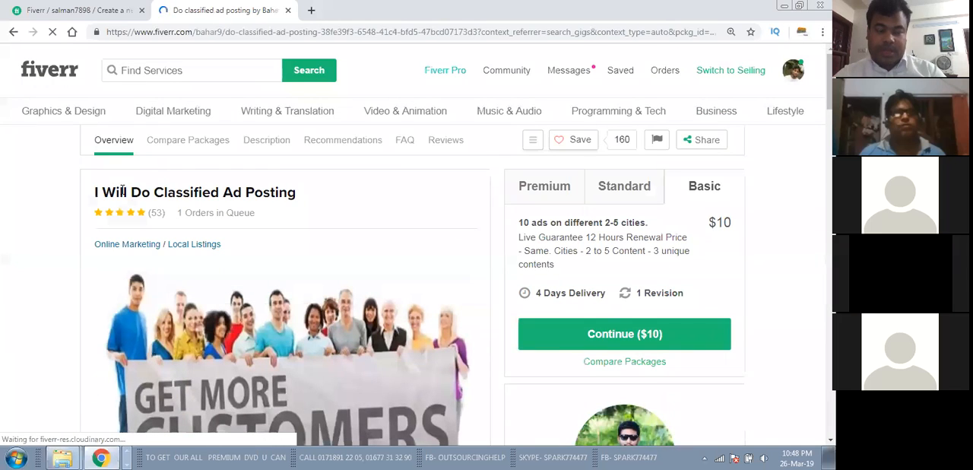
Step: Examine the competitor gig's title, category, packages, description, FAQ, reviews and tags
left_click_drag(174, 192, 286, 196)
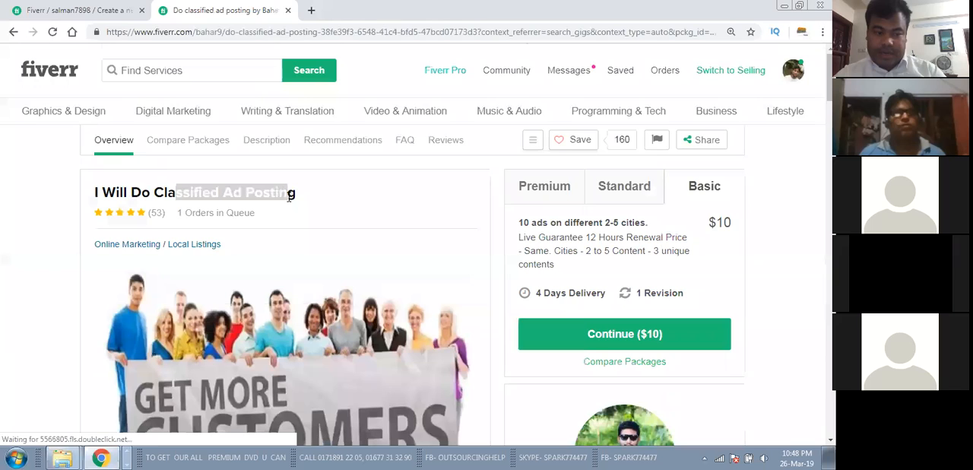
scroll(221, 202, "down", 1)
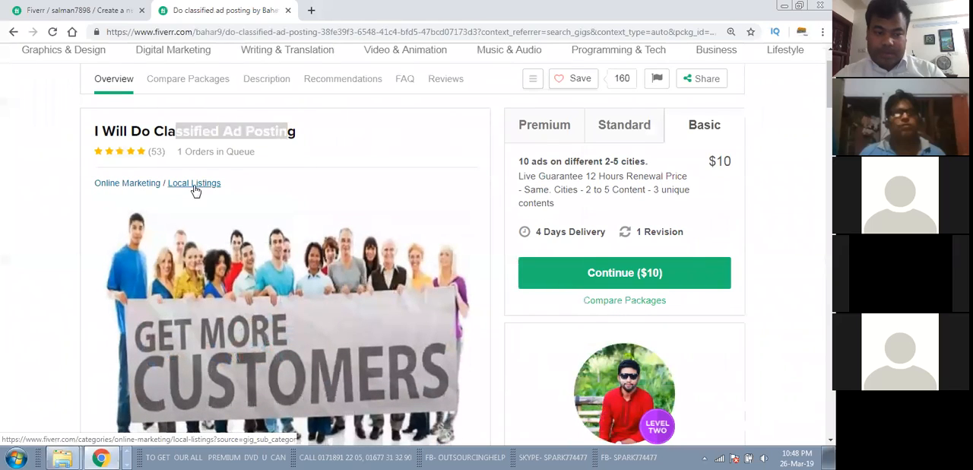
scroll(324, 200, "down", 2)
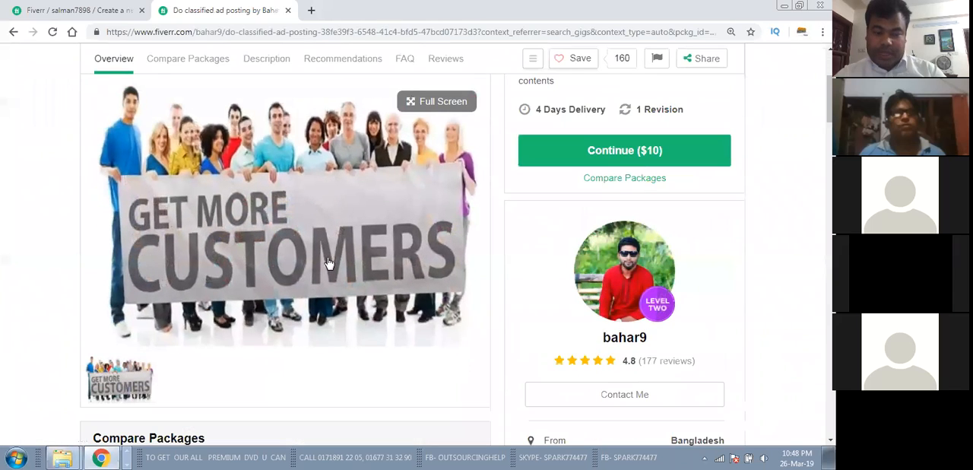
scroll(266, 224, "down", 3)
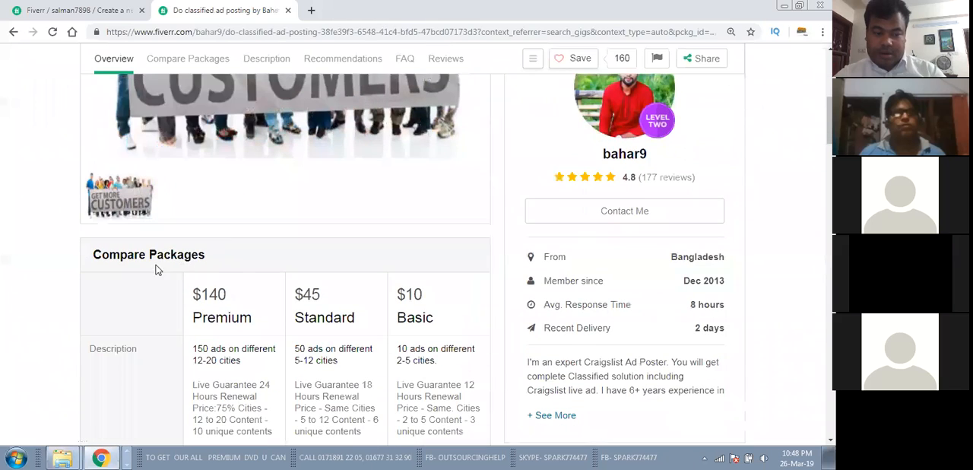
scroll(211, 288, "down", 3)
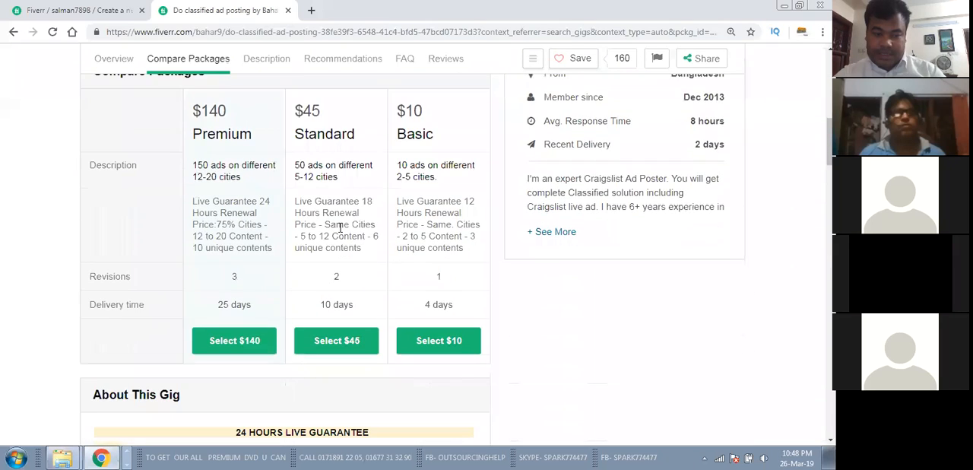
scroll(220, 274, "down", 3)
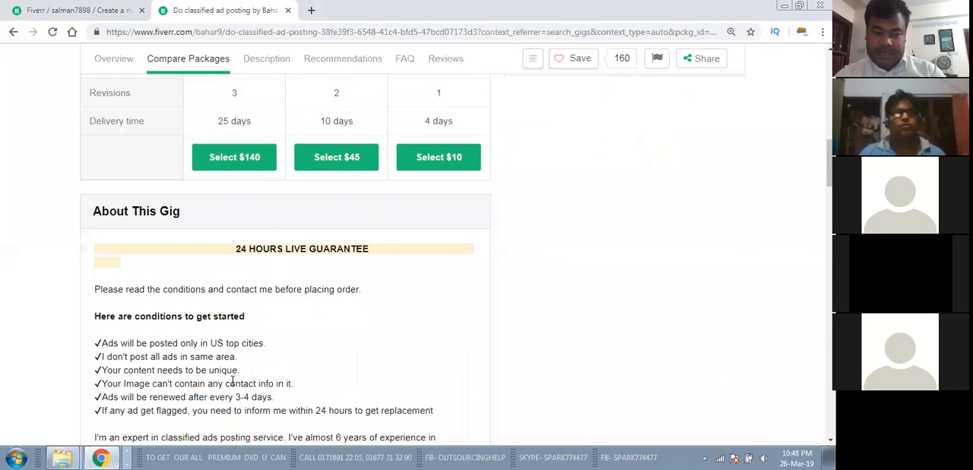
scroll(233, 383, "down", 3)
scroll(220, 240, "down", 6)
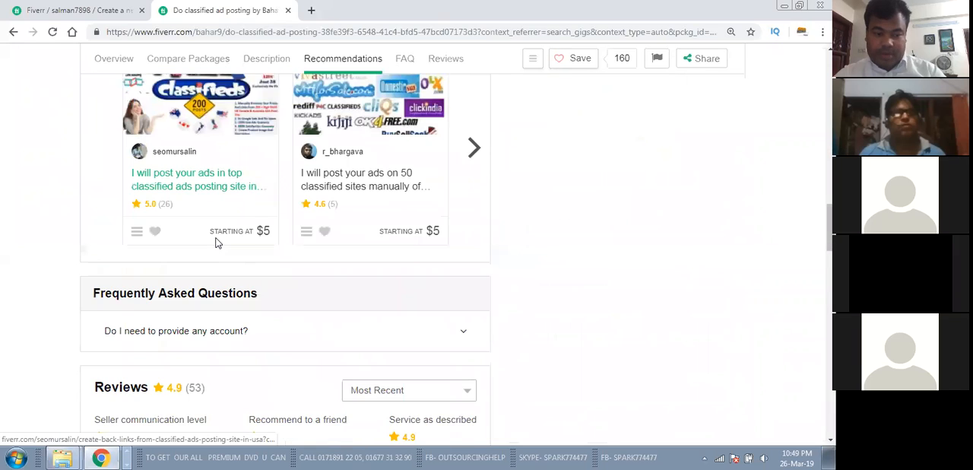
scroll(215, 243, "up", 1)
scroll(215, 243, "down", 7)
scroll(200, 240, "up", 2)
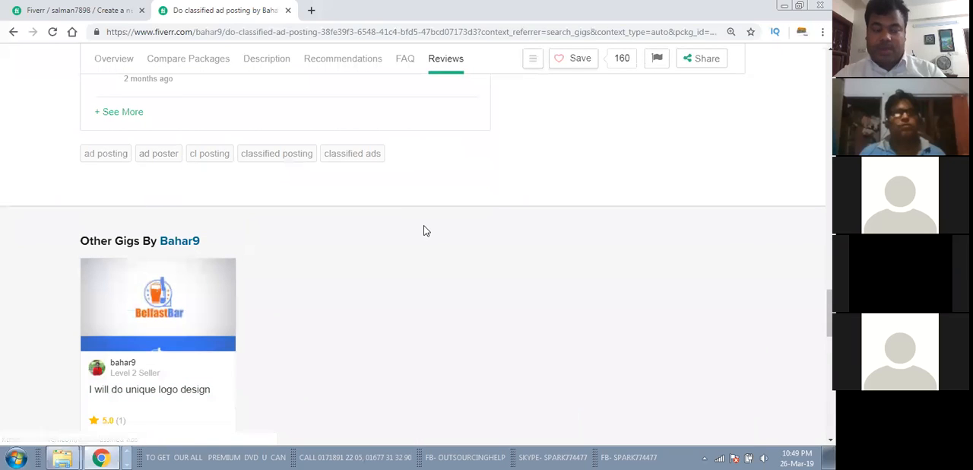
scroll(424, 228, "up", 4)
scroll(423, 228, "up", 15)
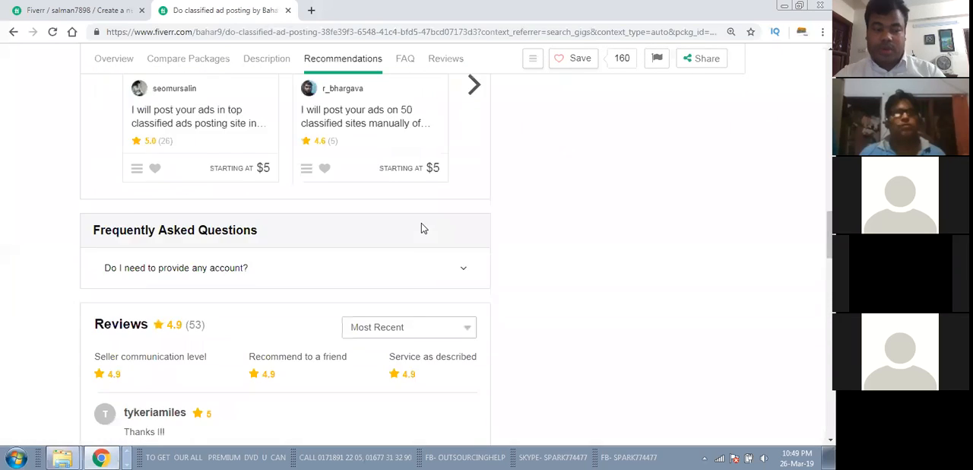
Step: Review the competitor gig's package comparison and gallery image once more
scroll(422, 228, "up", 5)
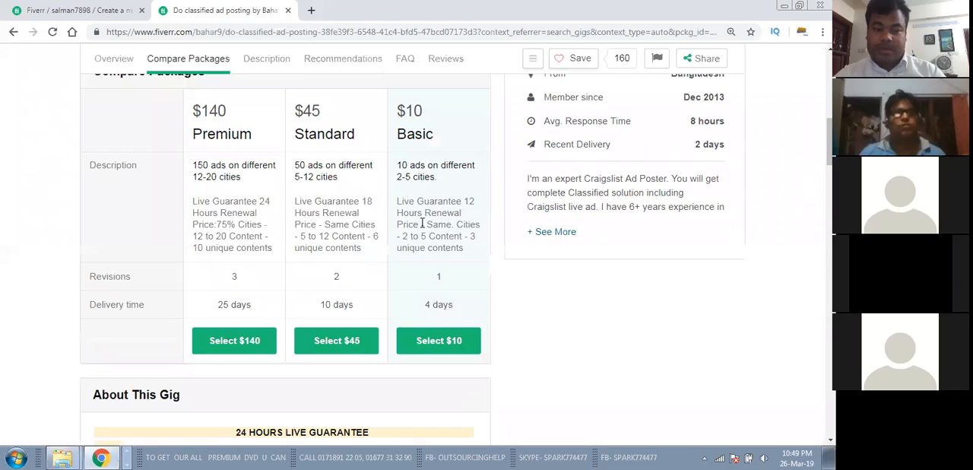
scroll(423, 228, "up", 6)
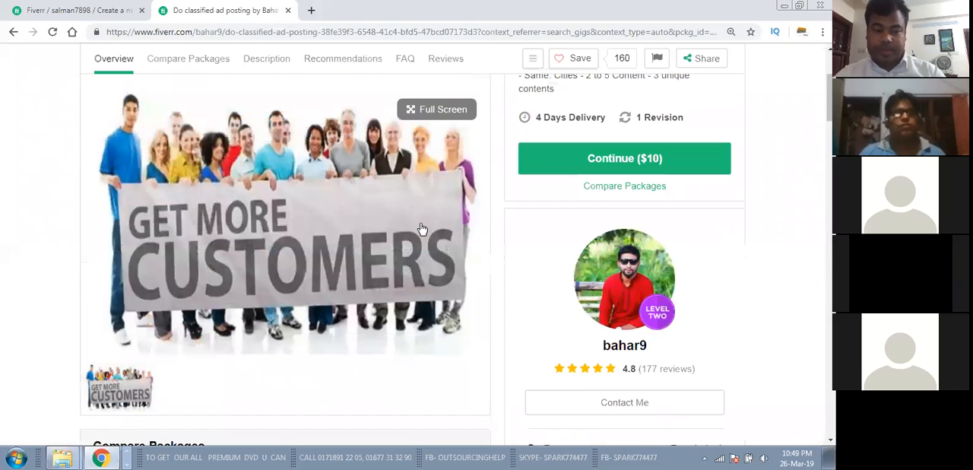
scroll(423, 228, "up", 1)
scroll(420, 225, "down", 4)
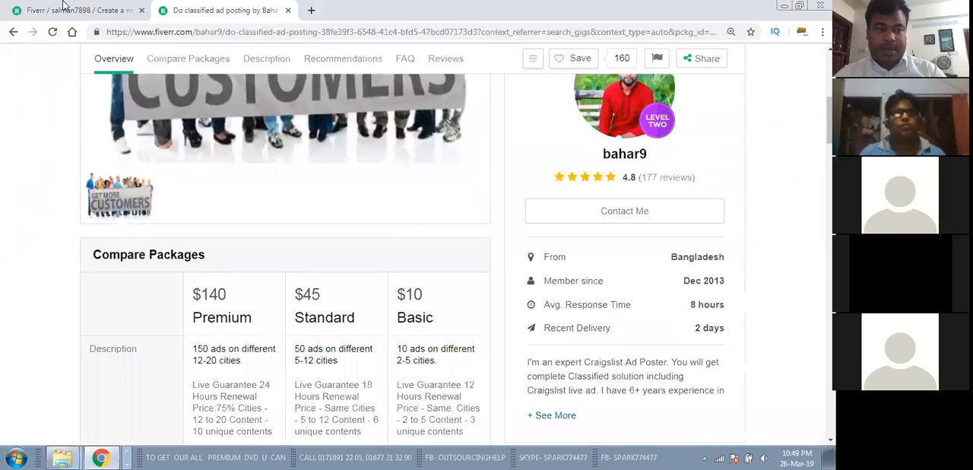
Step: Return to the "classified ads posting" search results and open the first two gigs in separate browser tabs
left_click(11, 31)
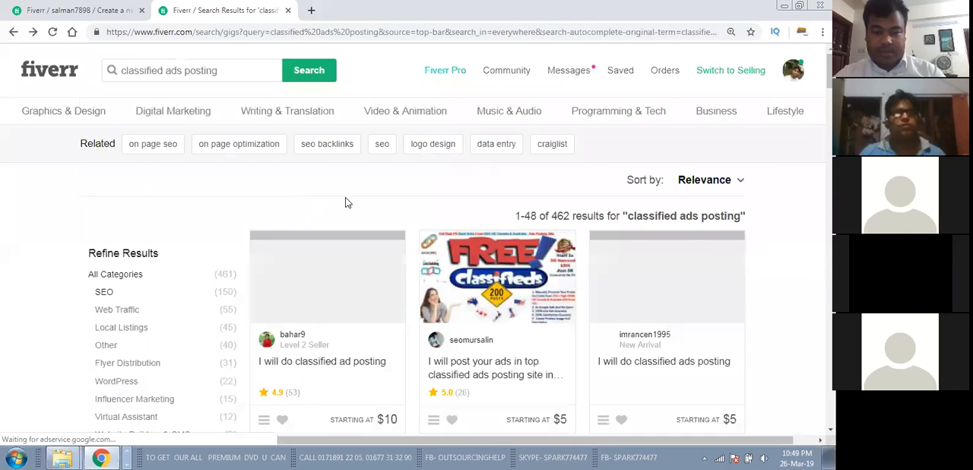
scroll(300, 197, "down", 2)
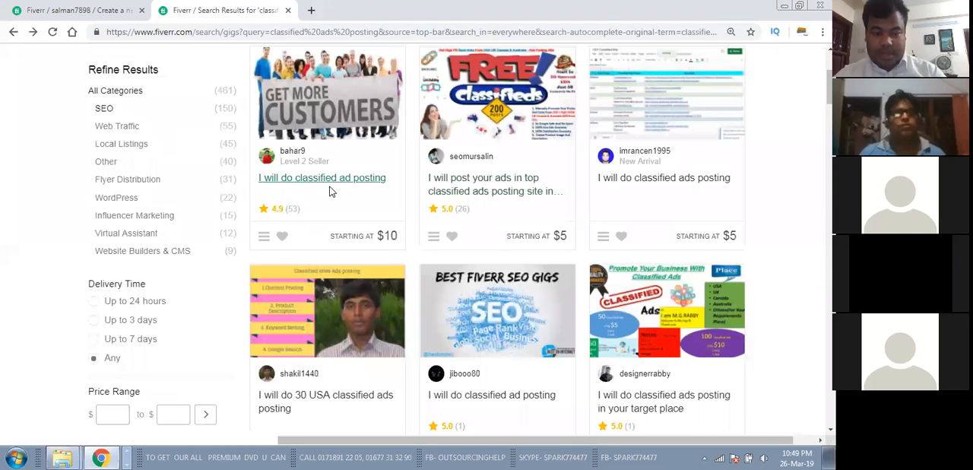
left_click(325, 181)
right_click(446, 182)
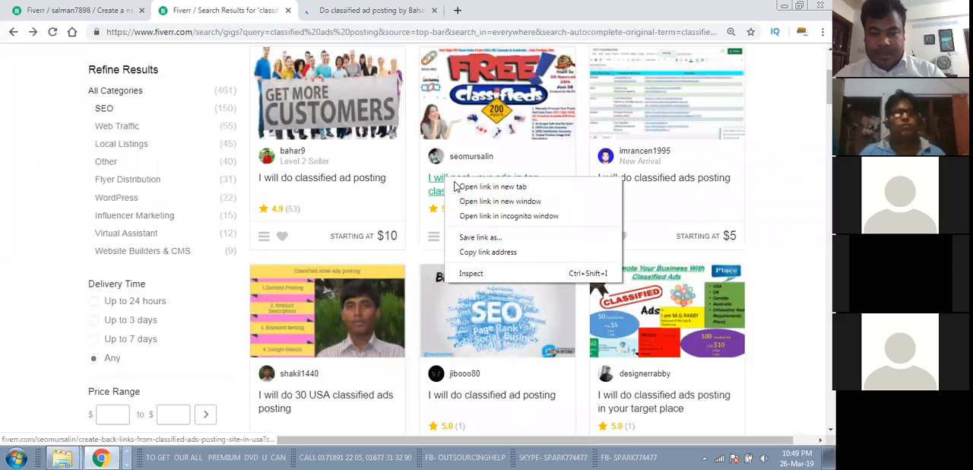
left_click(463, 187)
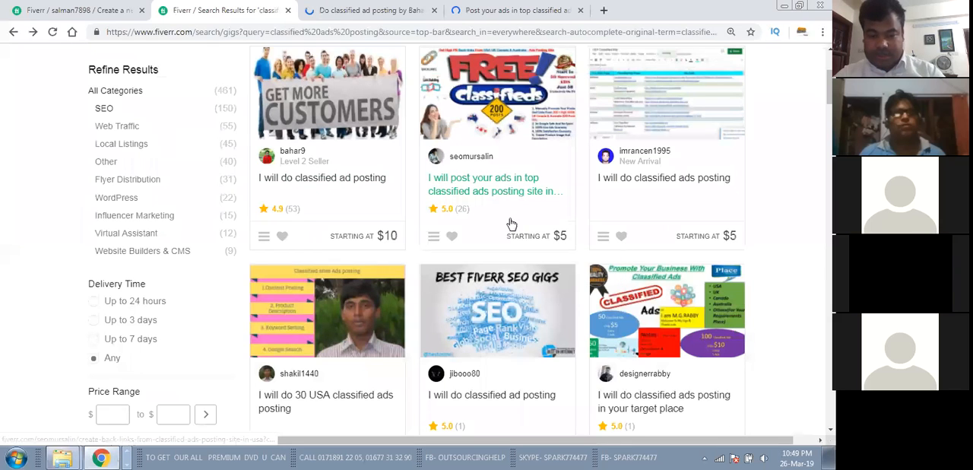
Step: Look through the results and open the gig "I will post your ad in USA top classified ads submission sites" in a new tab
scroll(518, 228, "down", 2)
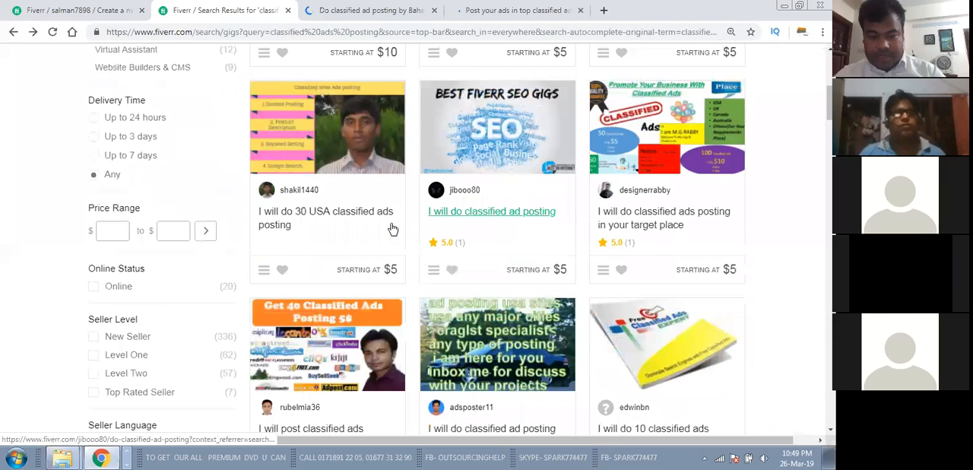
scroll(449, 228, "down", 2)
scroll(500, 226, "down", 2)
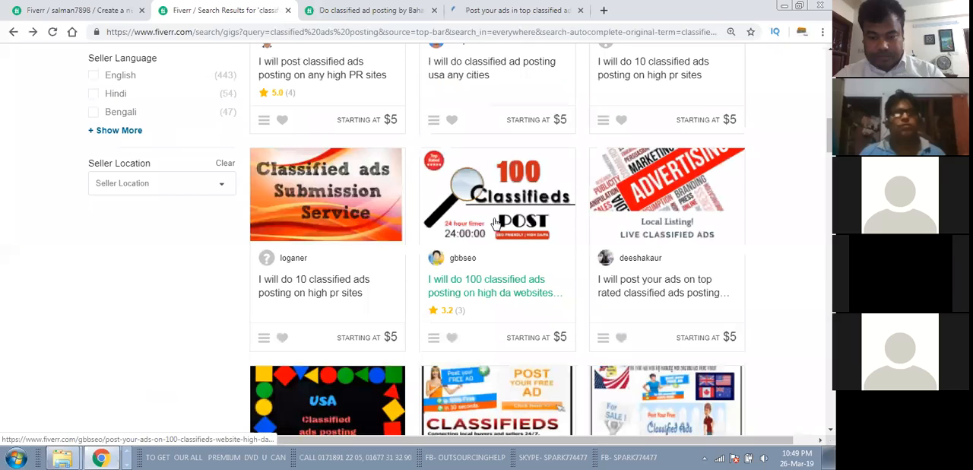
scroll(495, 224, "down", 2)
scroll(493, 222, "down", 3)
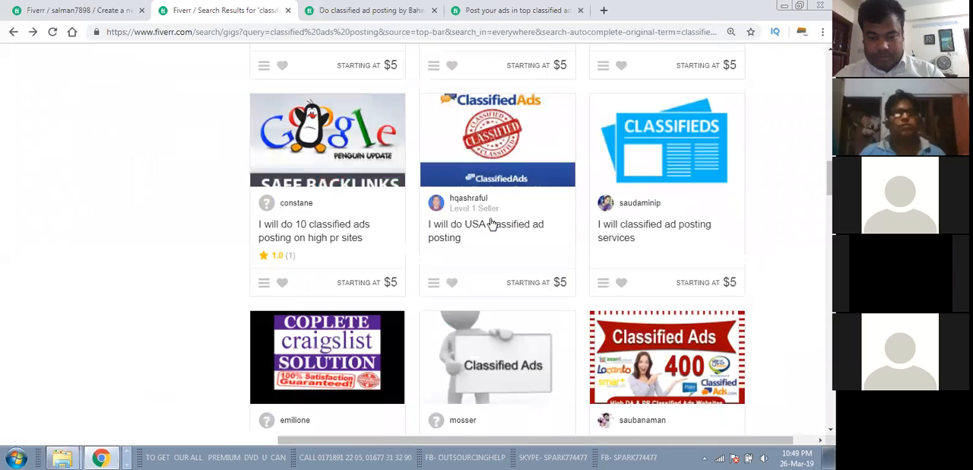
scroll(488, 222, "down", 2)
scroll(485, 222, "down", 6)
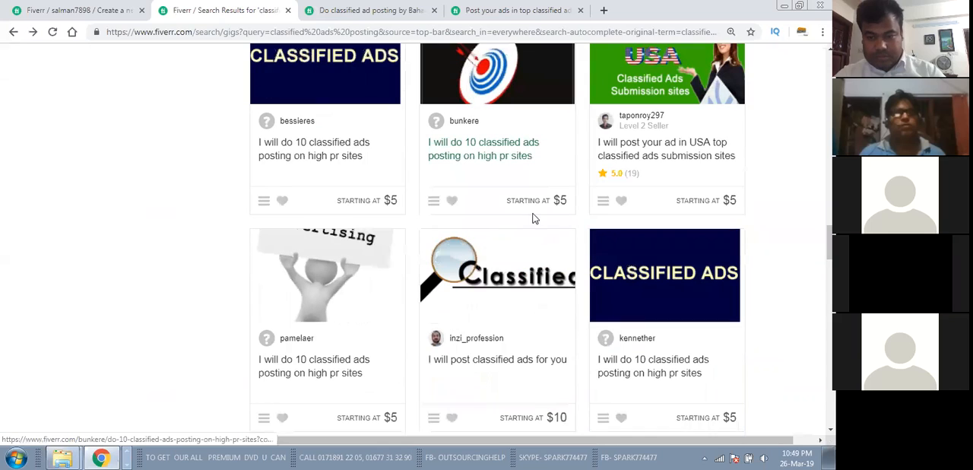
scroll(625, 224, "up", 1)
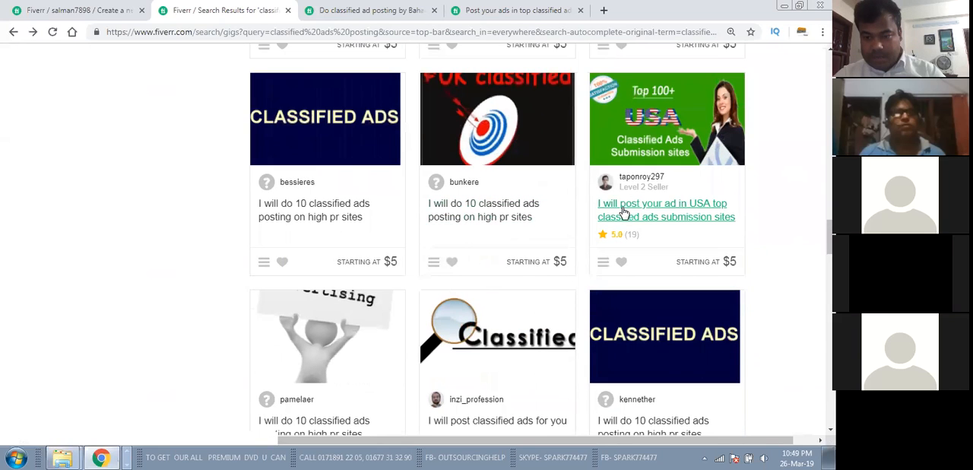
scroll(466, 263, "down", 3)
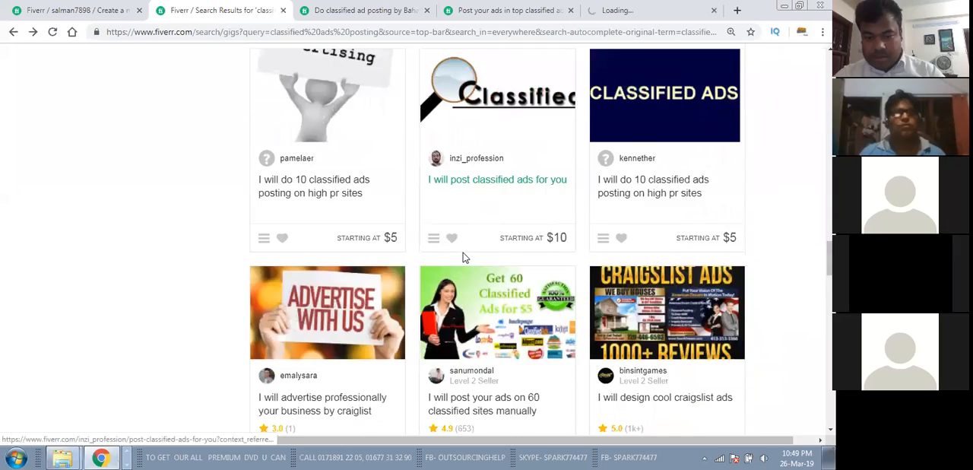
Step: Open the gigs for posting ads on 60 classified sites manually and for professional ad posting on top classified sites in new tabs
scroll(480, 237, "down", 2)
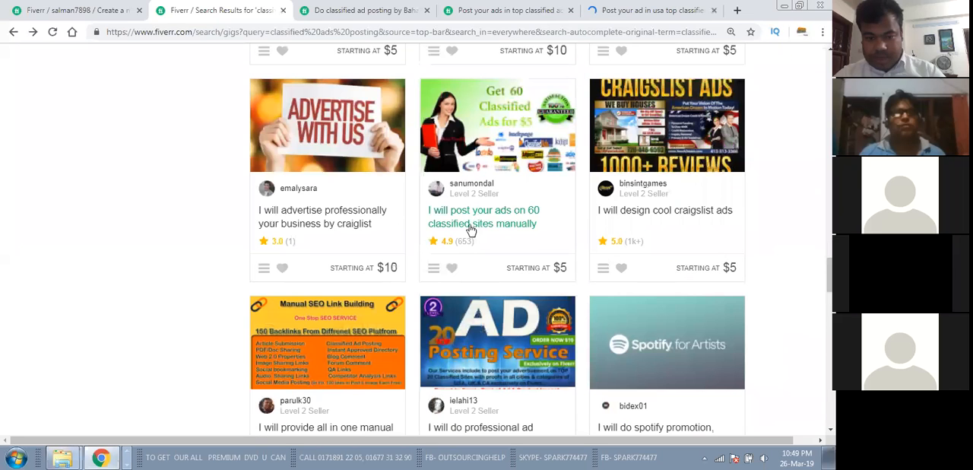
middle_click(472, 217)
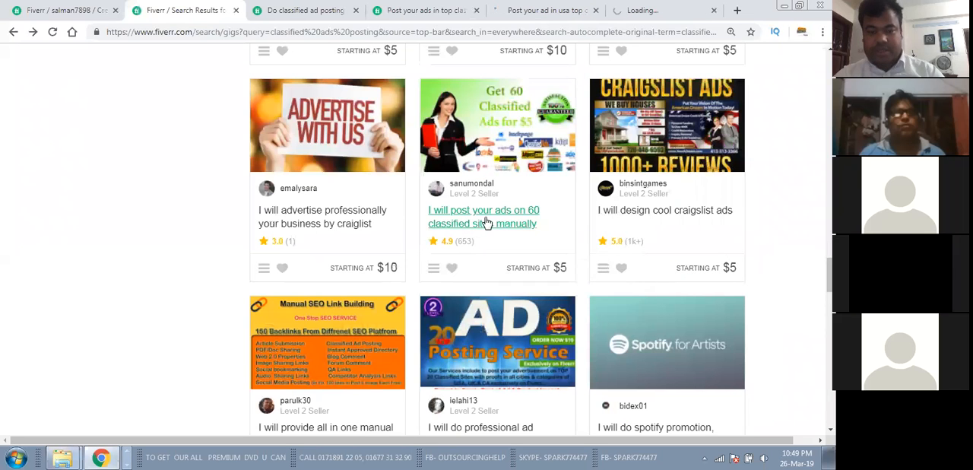
scroll(515, 357, "down", 1)
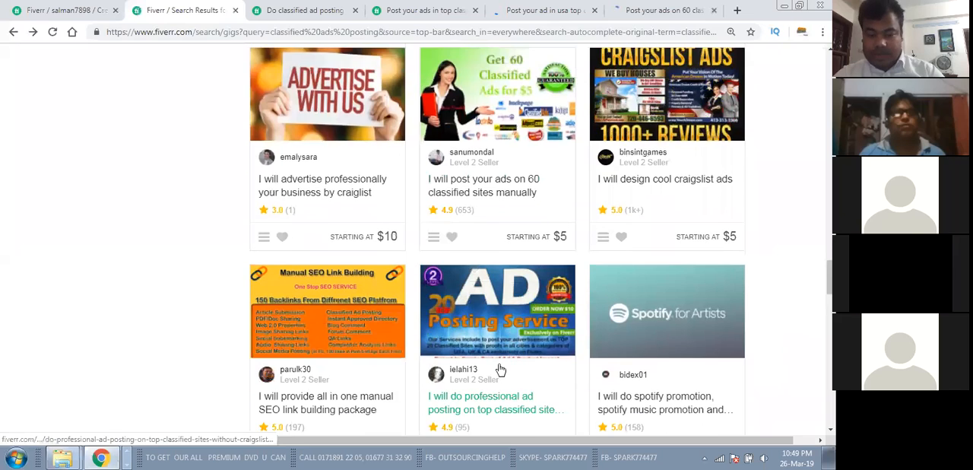
scroll(499, 368, "down", 1)
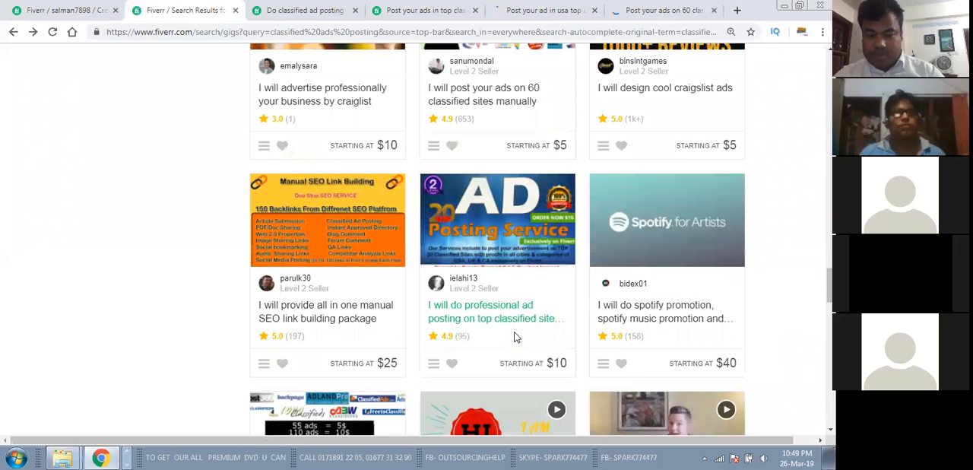
right_click(480, 311)
left_click(484, 316)
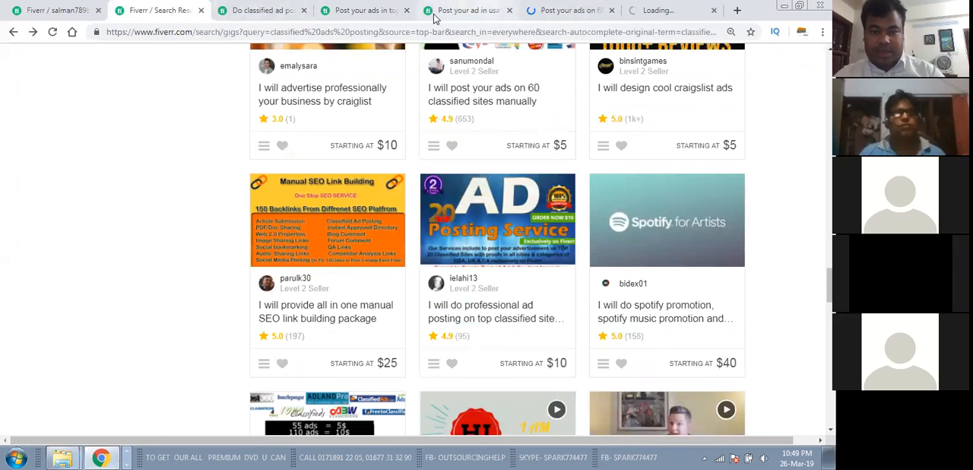
Step: Close the tabs of the first two search results and examine the USA top classified ads submission gig
left_click(303, 11)
left_click(303, 12)
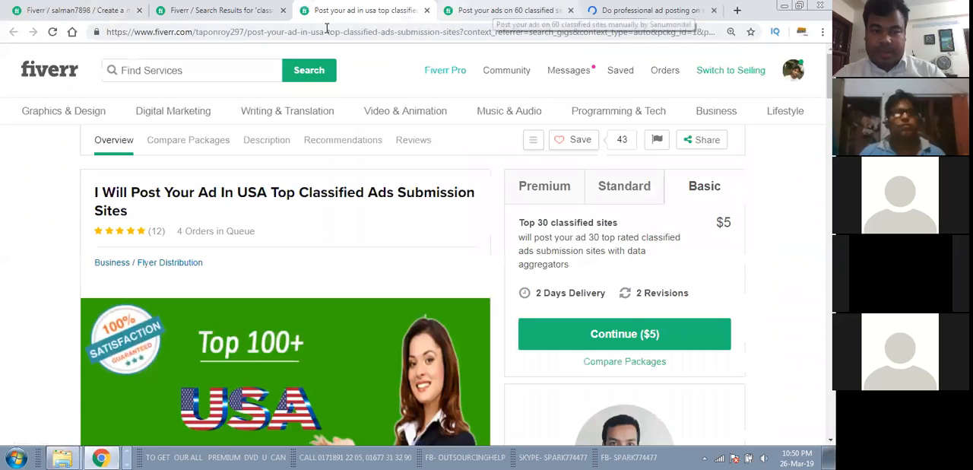
left_click(441, 32)
scroll(463, 223, "down", 1)
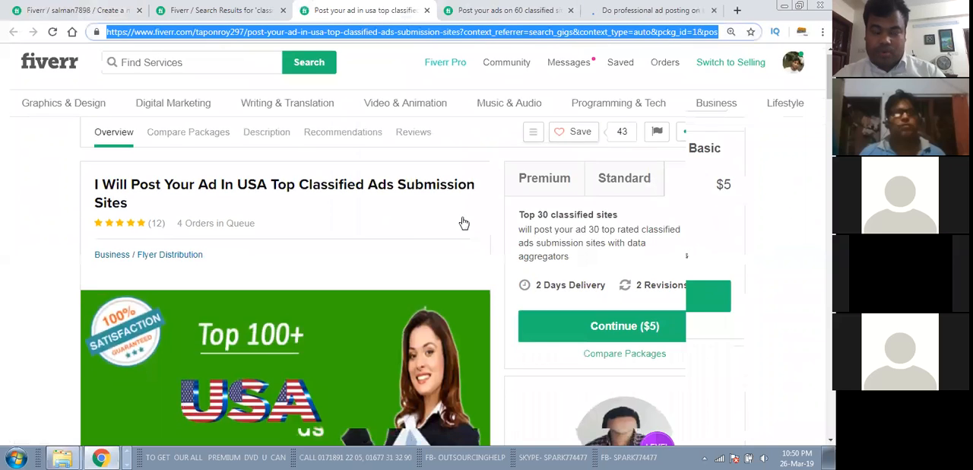
scroll(464, 223, "down", 3)
scroll(462, 221, "down", 1)
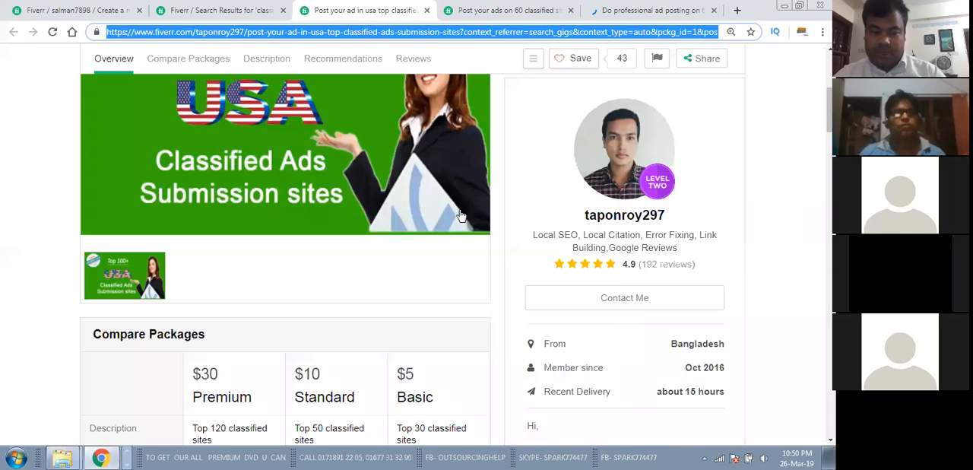
scroll(455, 207, "up", 2)
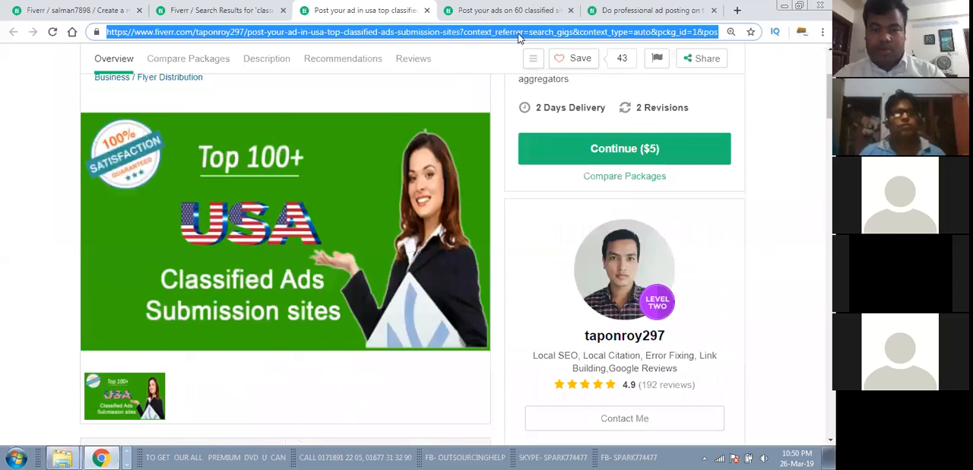
Step: Examine the 60 classified sites gig and the professional ad posting gig, comparing them with the new gig's title field
key("ctrl+Tab")
scroll(496, 120, "down", 4)
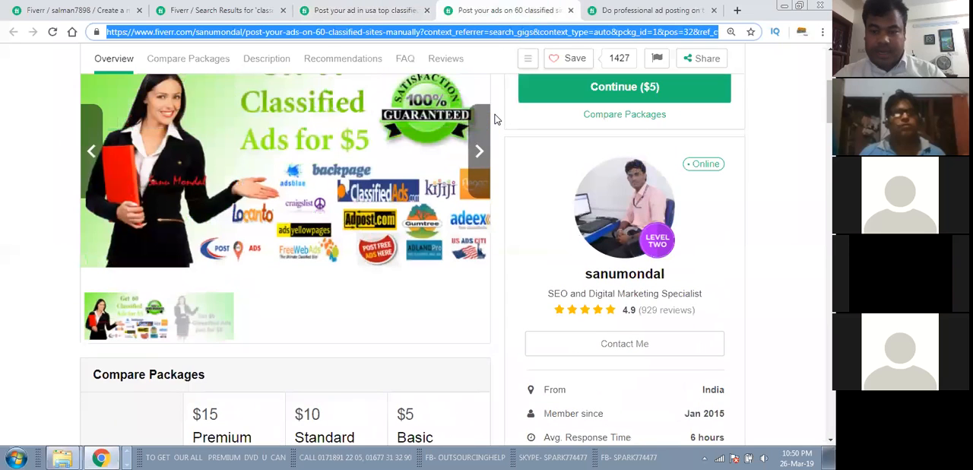
left_click(658, 15)
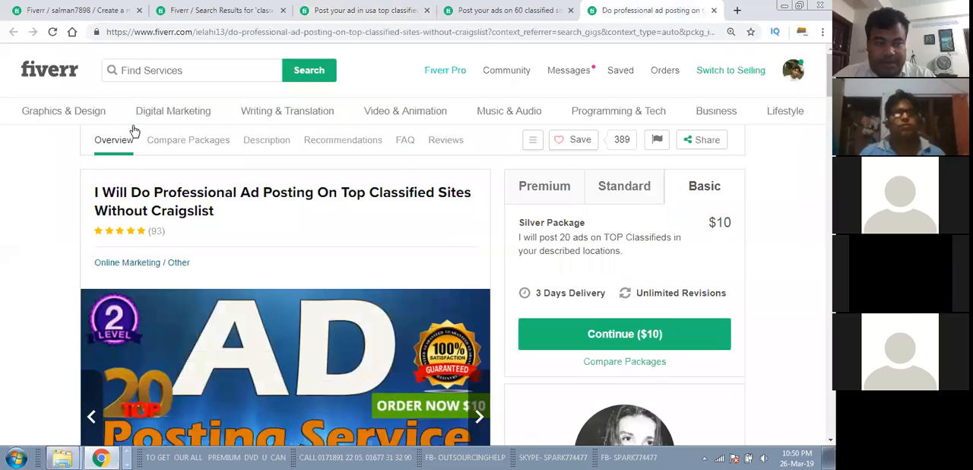
left_click(72, 11)
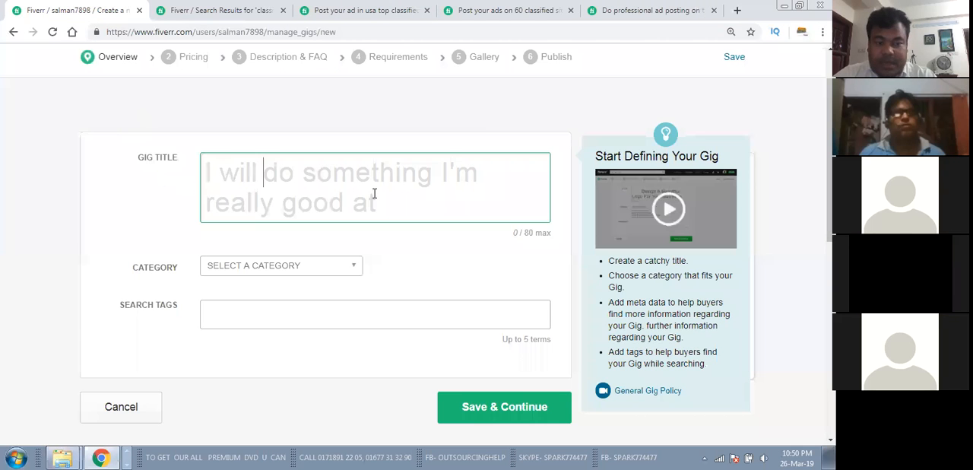
left_click(632, 5)
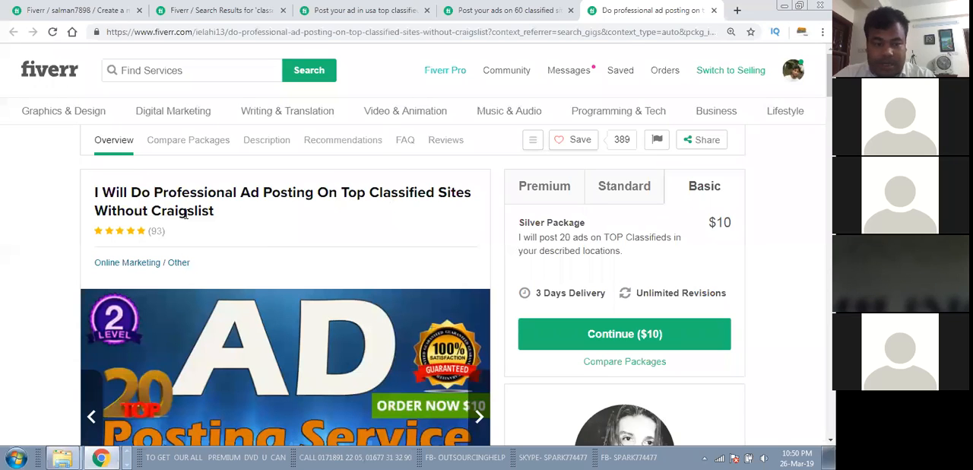
Step: Compare the titles and categories of the 60 classified sites gig and the USA submission sites gig as title references
left_click(491, 7)
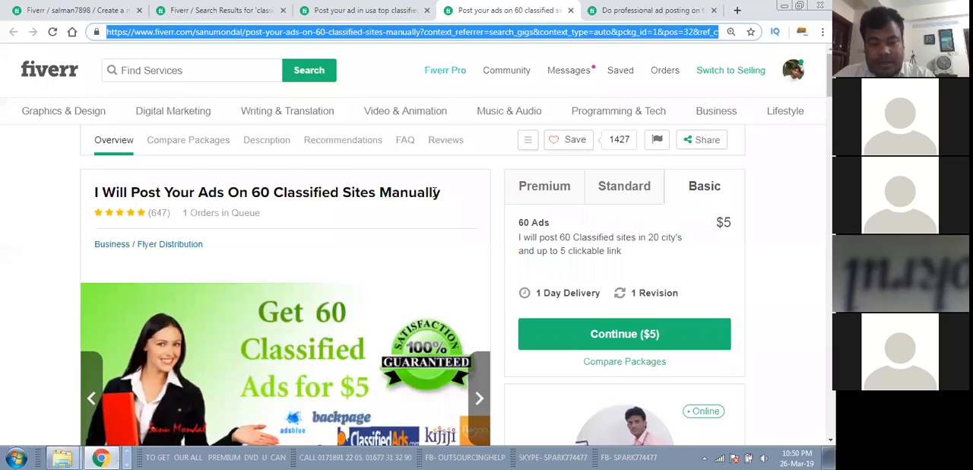
left_click(95, 9)
left_click(357, 9)
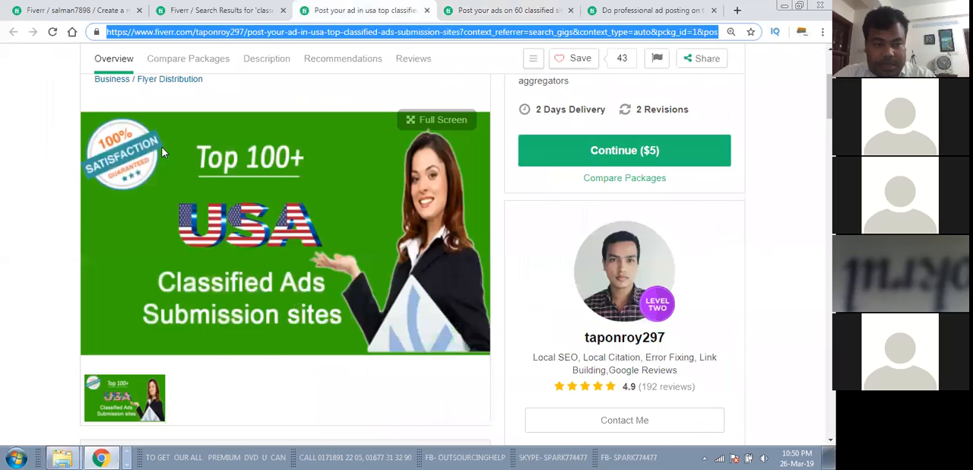
scroll(181, 144, "up", 2)
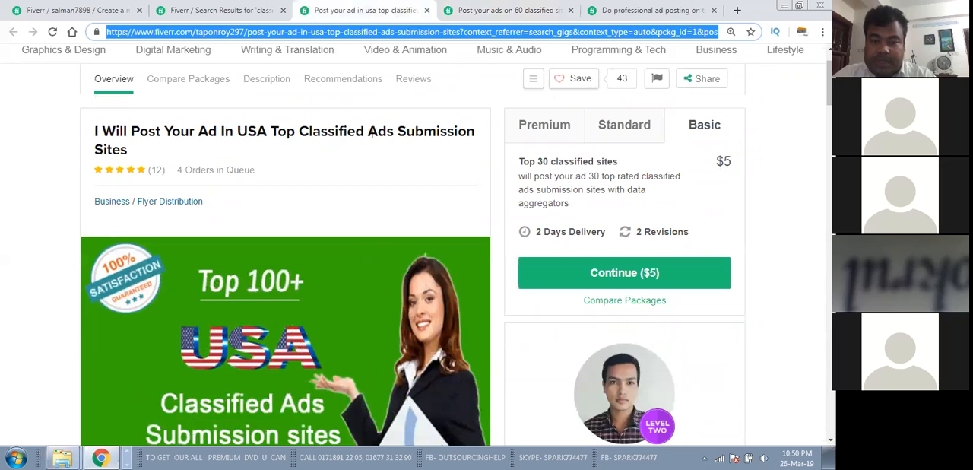
scroll(326, 151, "up", 1)
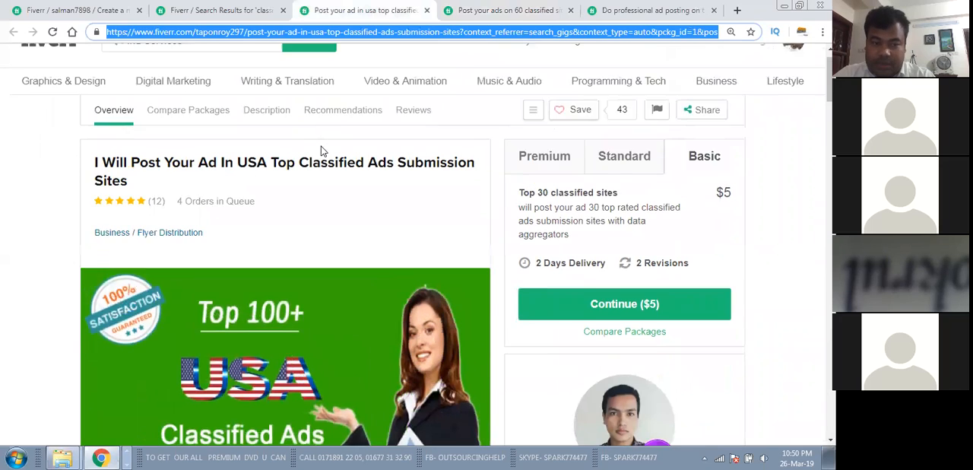
Step: Enter "Post your Ads in Top Rated USA classified sites" as the new gig's title after "I will"
left_click(76, 8)
left_click(318, 187)
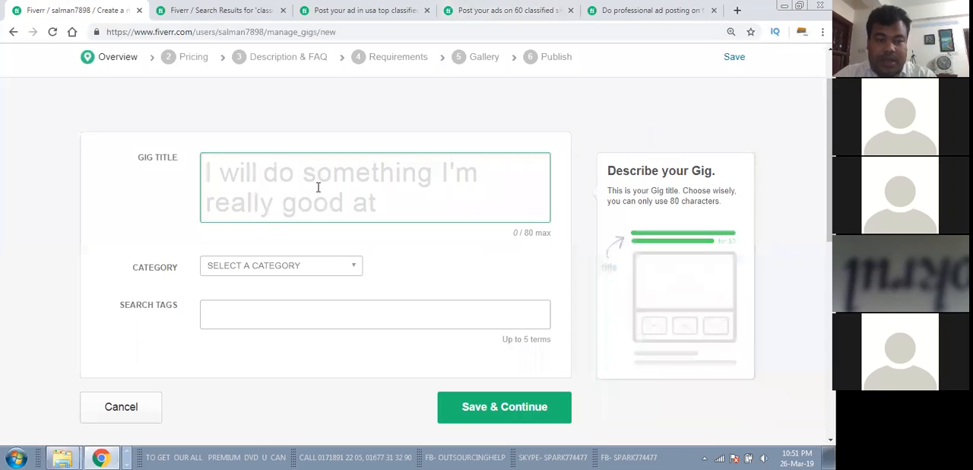
type("P")
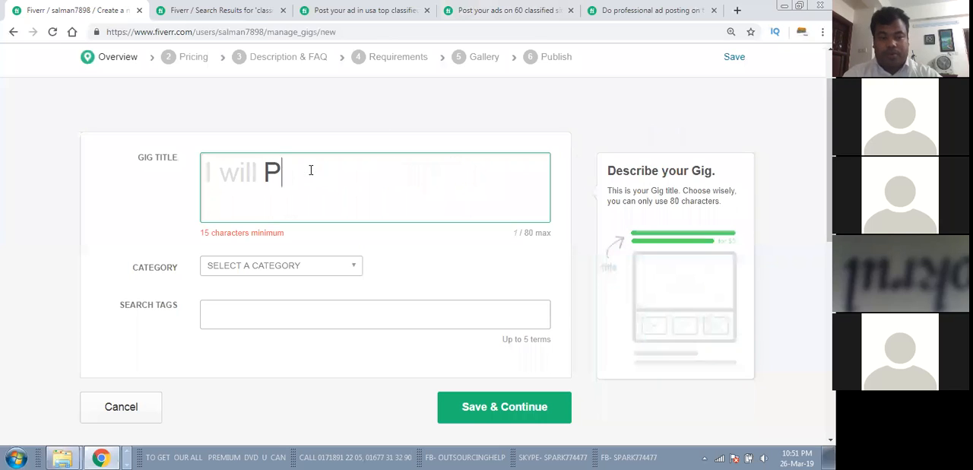
type("ost your A")
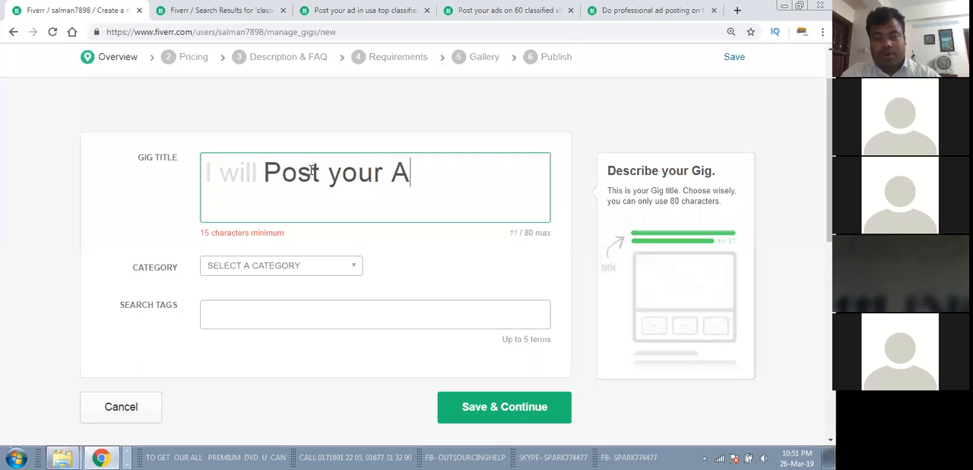
type("ds i")
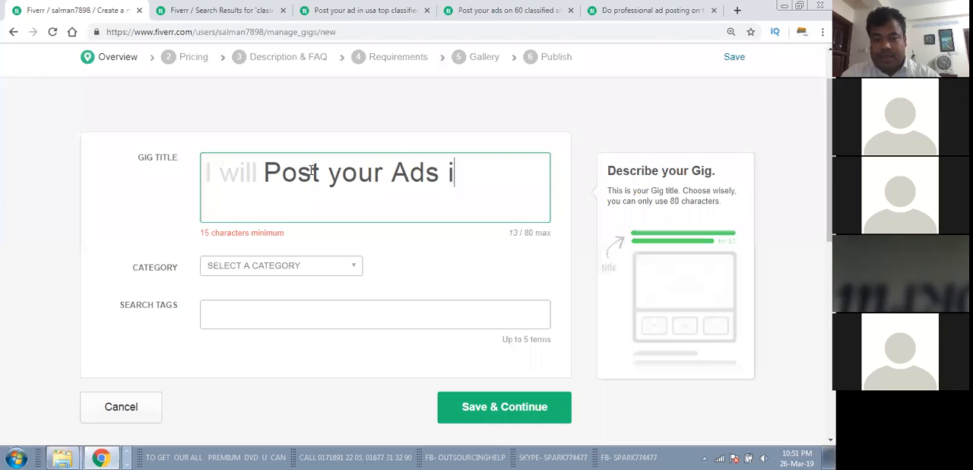
type("n Top Ra")
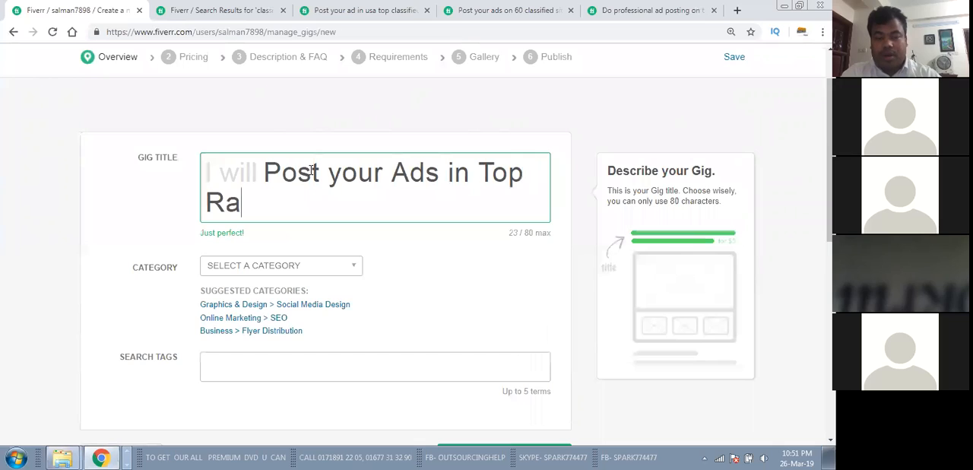
type("ted US")
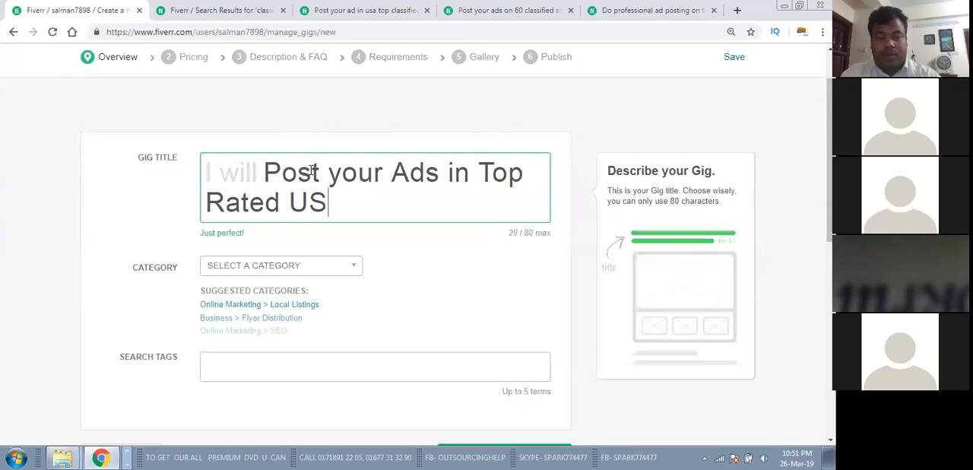
type("A classif")
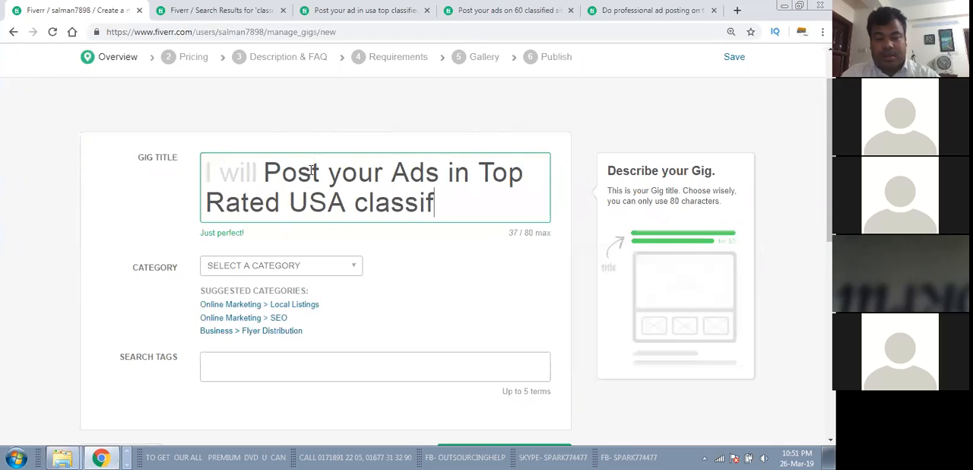
type("ied sites")
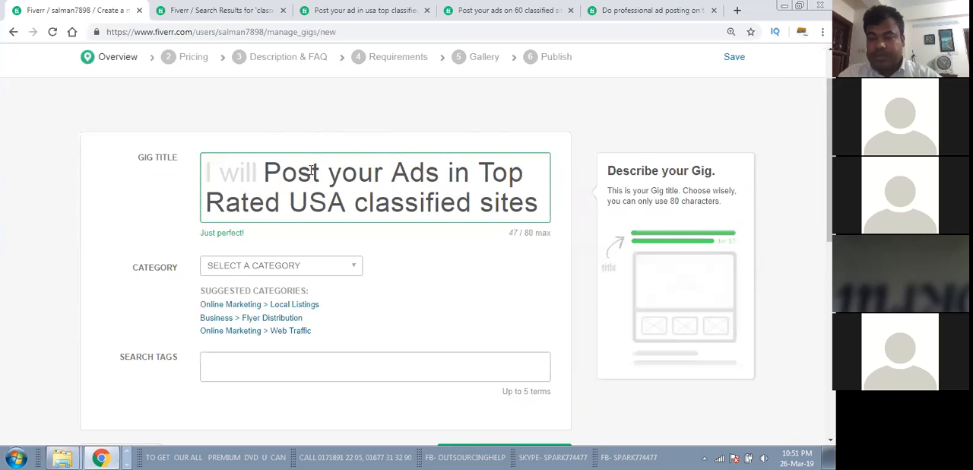
Step: Check the titles of the 60 classified sites, professional ad posting and USA submission sites gigs against the new gig's title
left_click(511, 9)
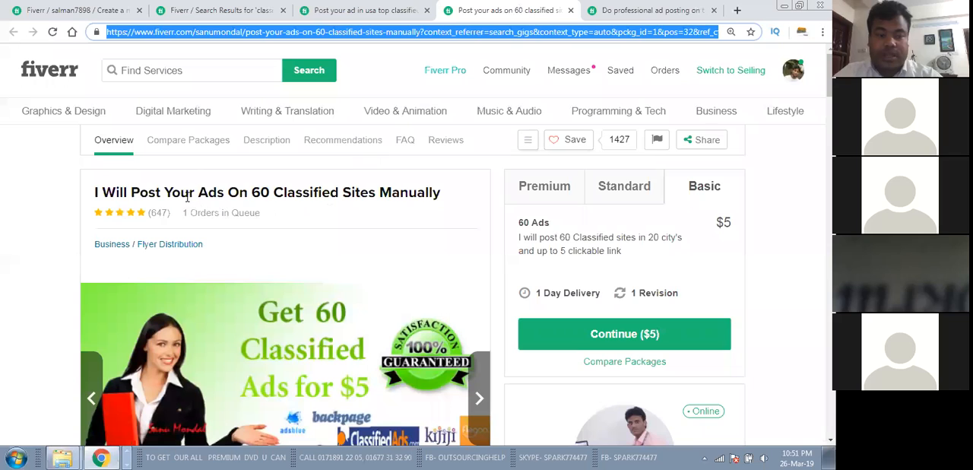
key("ctrl+Tab")
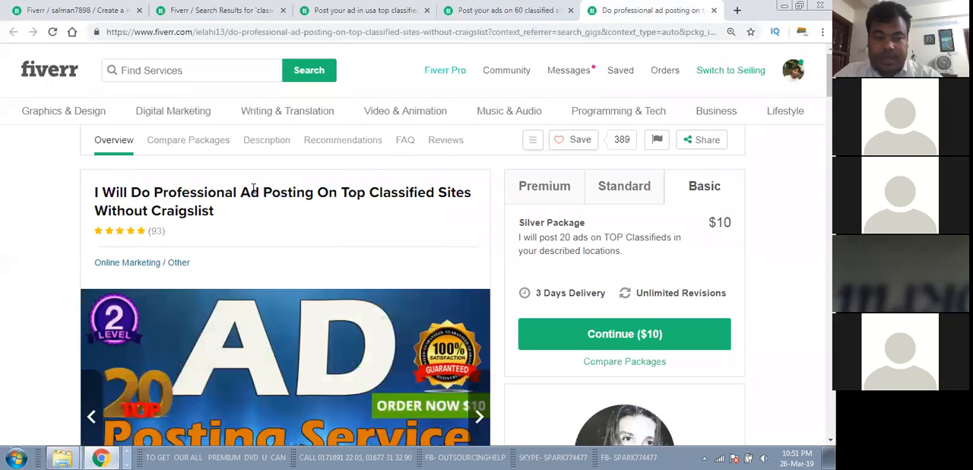
left_click(380, 6)
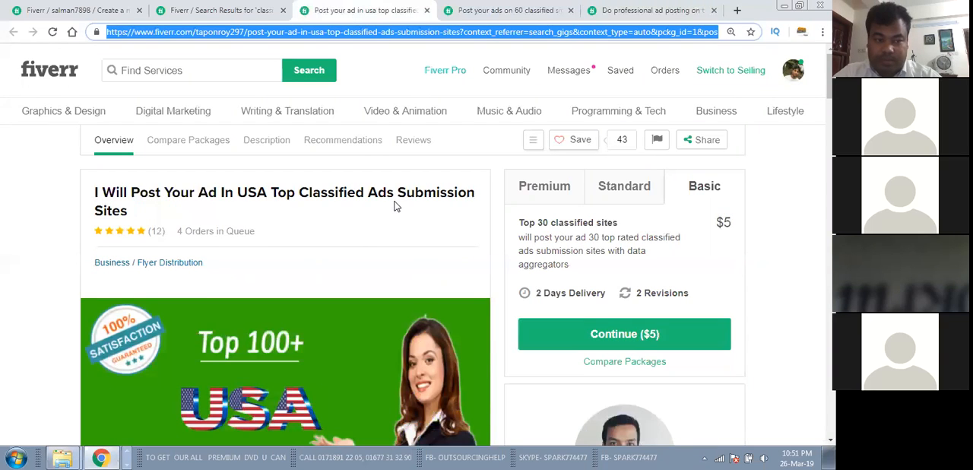
left_click(74, 7)
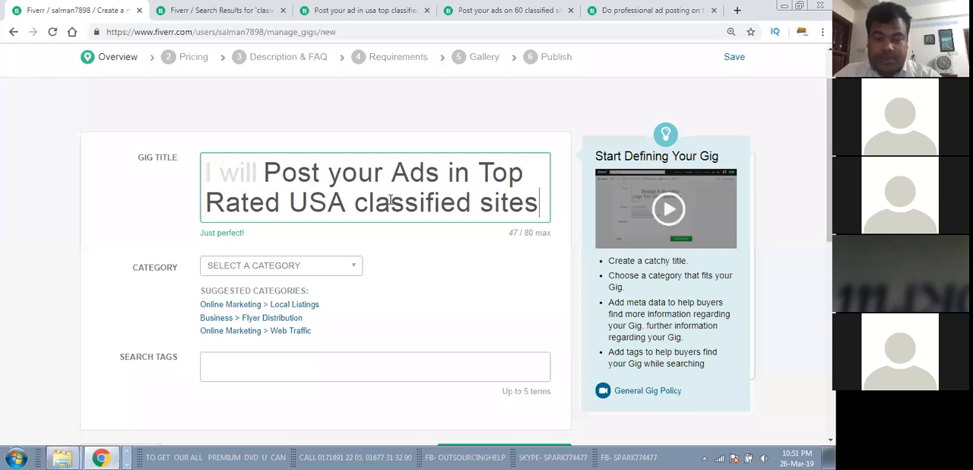
left_click(270, 204)
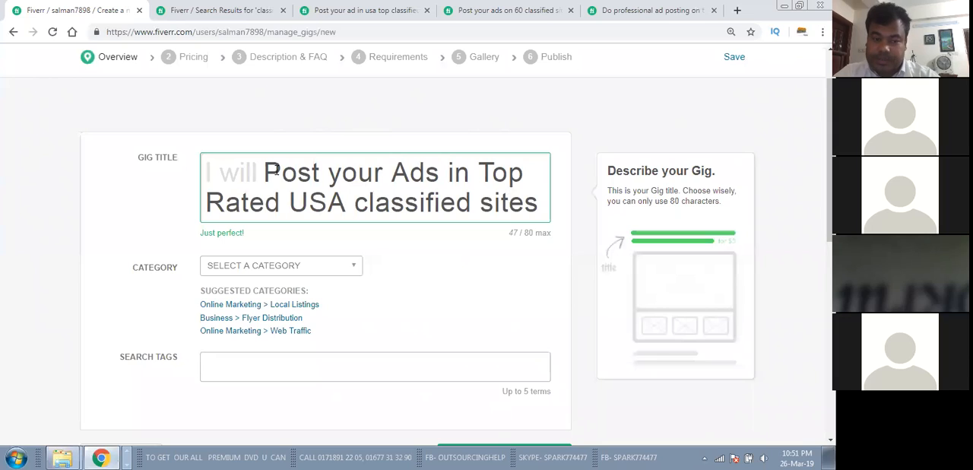
left_click(376, 201)
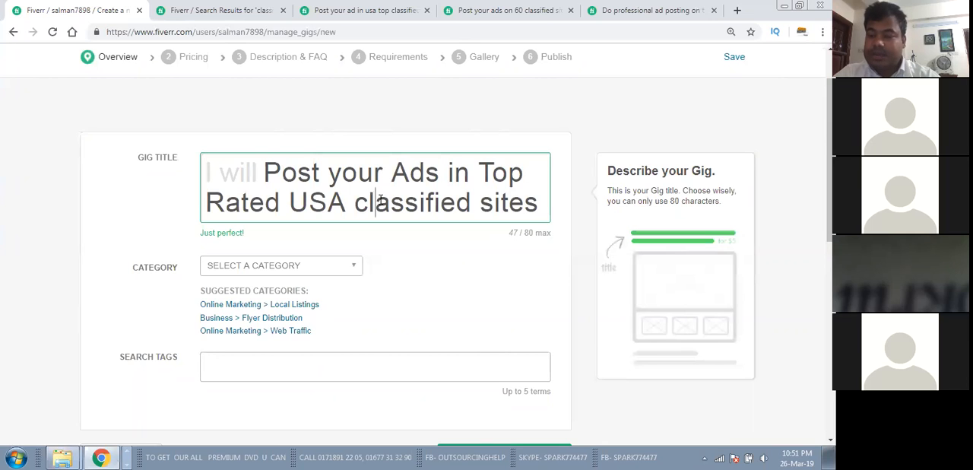
scroll(380, 201, "down", 2)
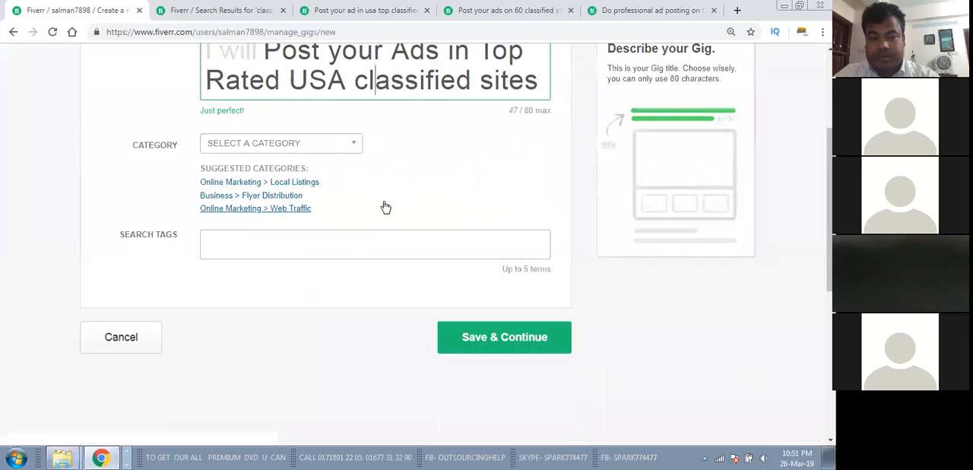
scroll(367, 200, "up", 2)
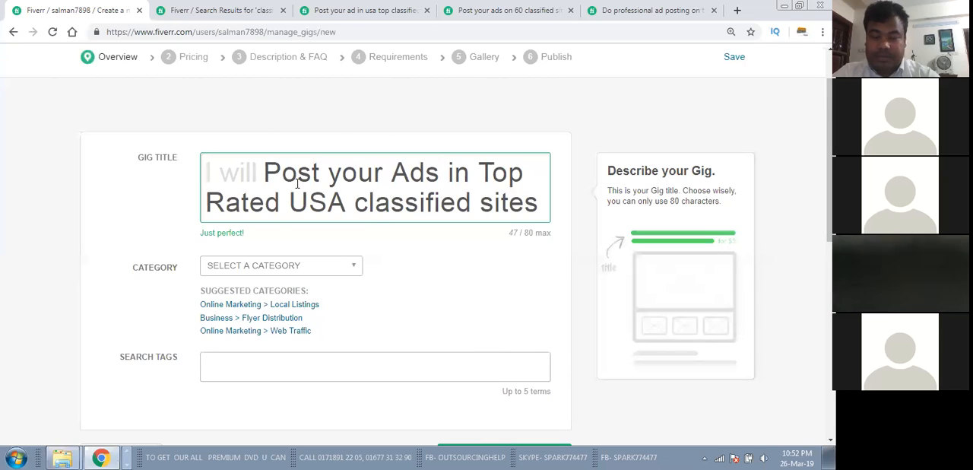
left_click(272, 170)
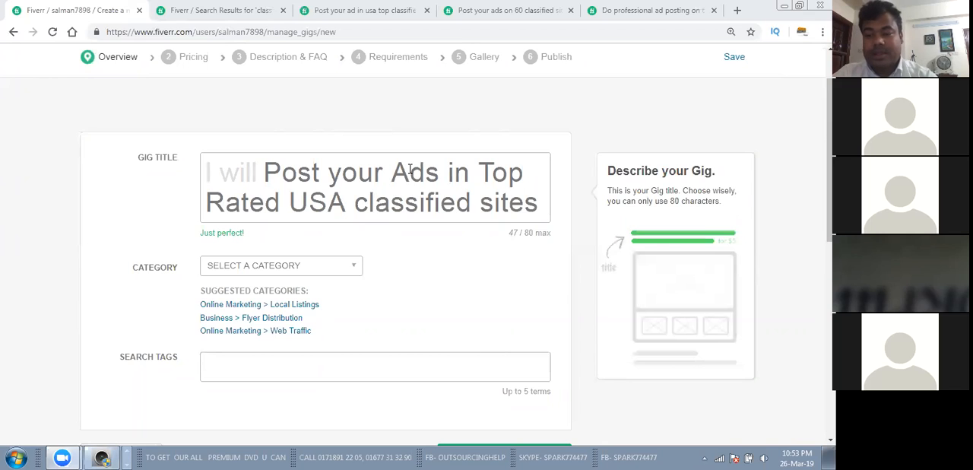
left_click(324, 163)
scroll(364, 186, "down", 2)
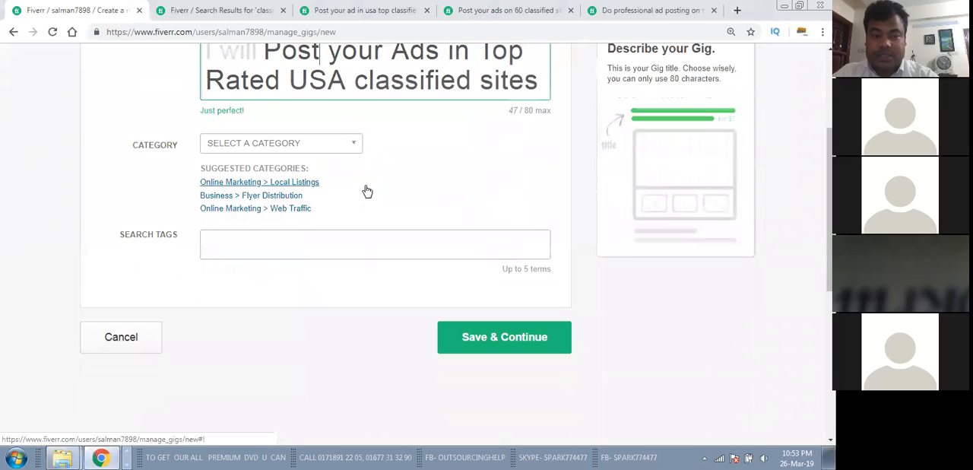
scroll(367, 191, "up", 2)
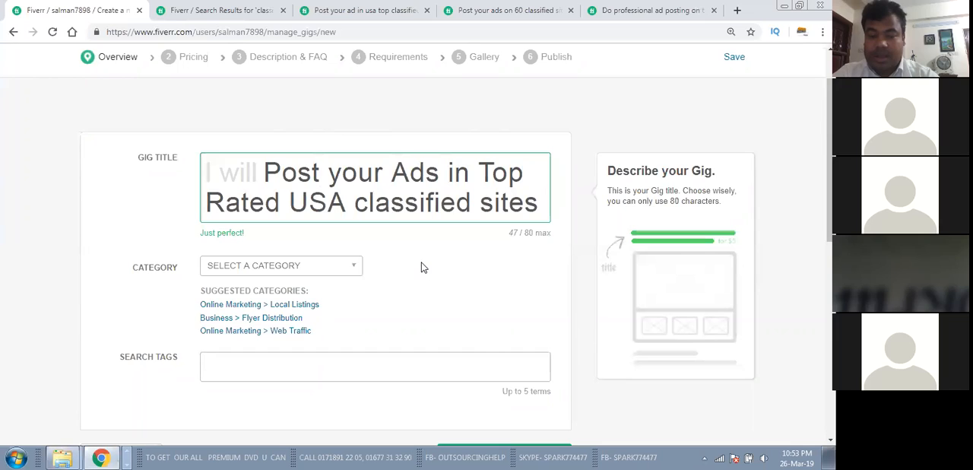
scroll(423, 266, "down", 1)
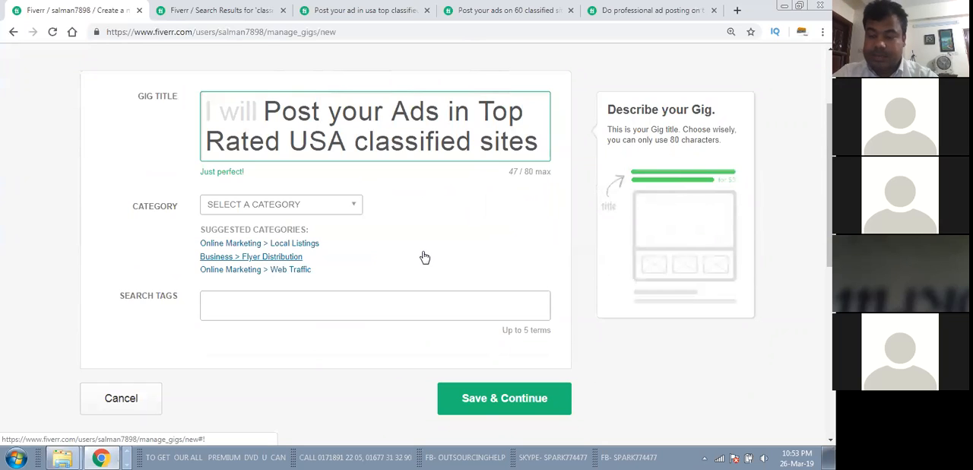
left_click(94, 152)
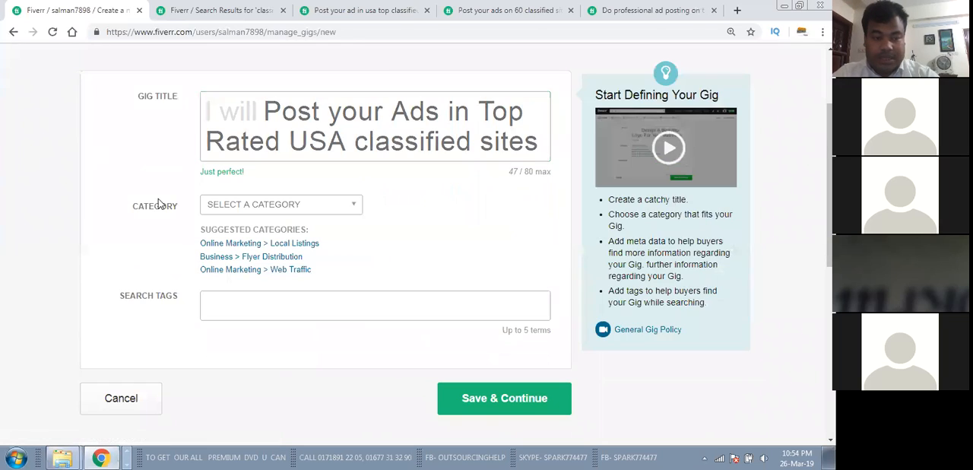
Step: Look through the new gig's category choices and compare them with the categories used by the three reference gigs
mouse_move(159, 205)
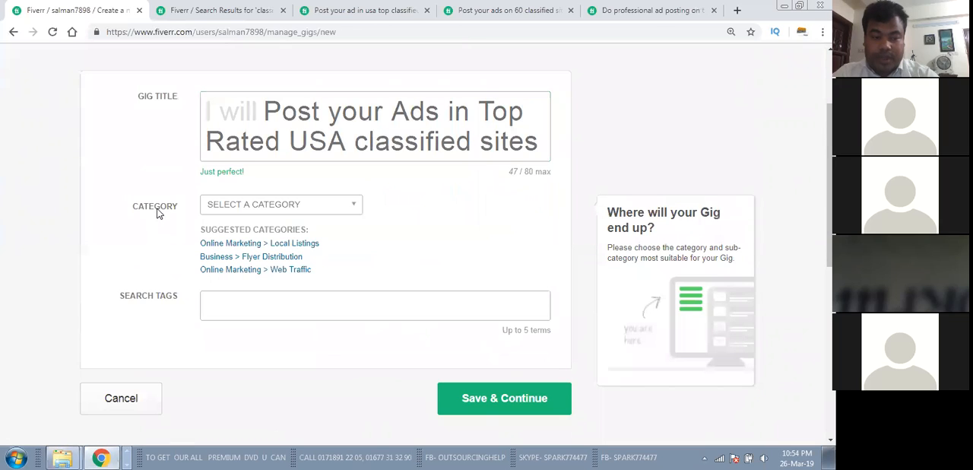
left_click(352, 205)
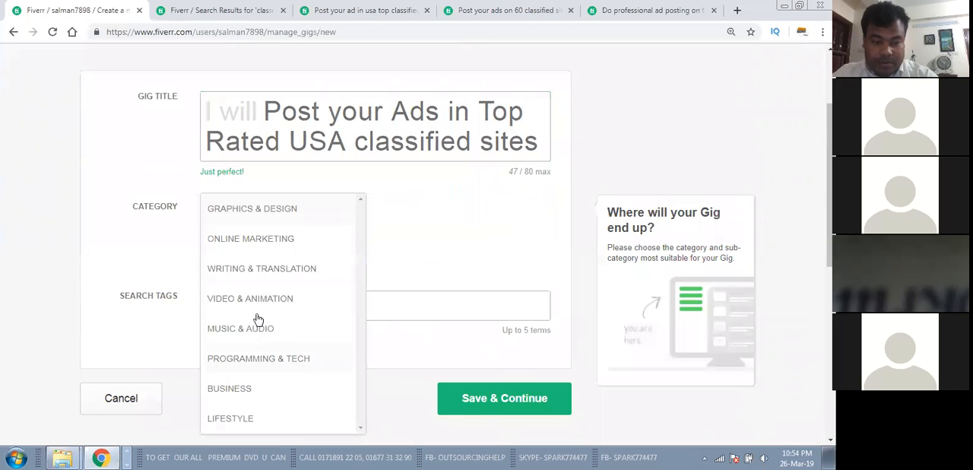
left_click(513, 10)
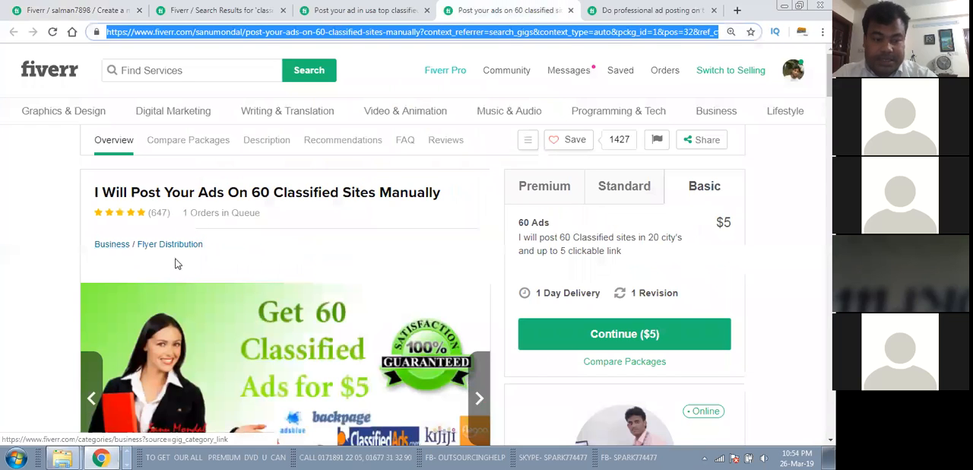
left_click(652, 15)
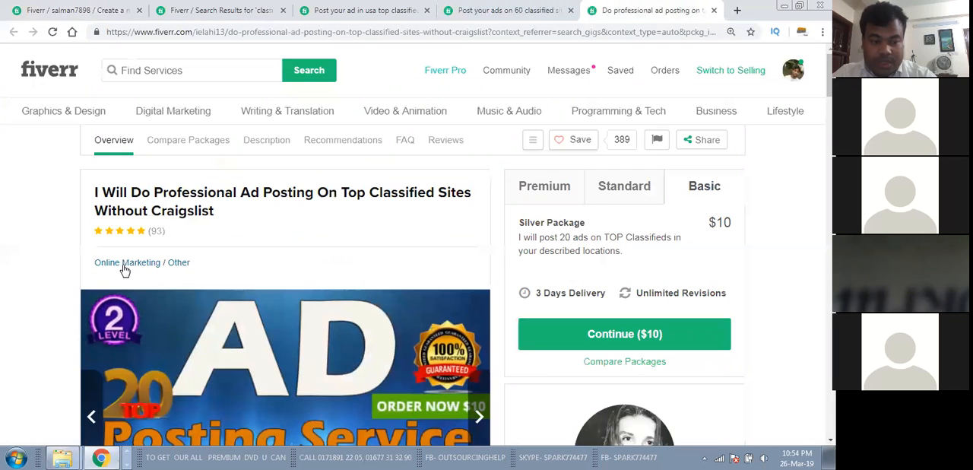
left_click(359, 9)
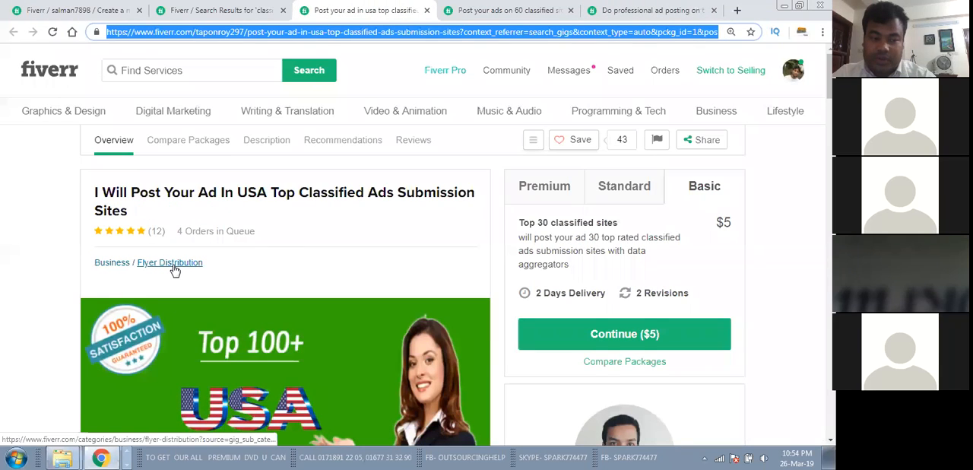
scroll(238, 265, "down", 3)
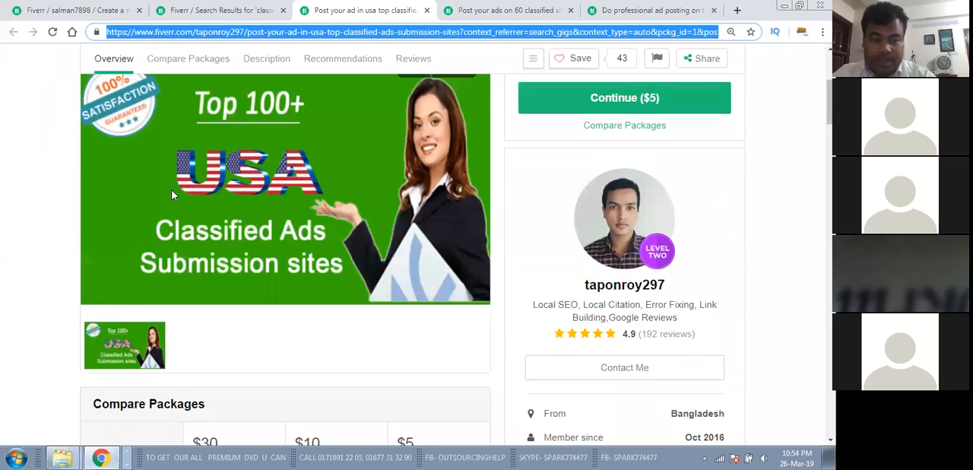
scroll(172, 195, "up", 3)
left_click(466, 15)
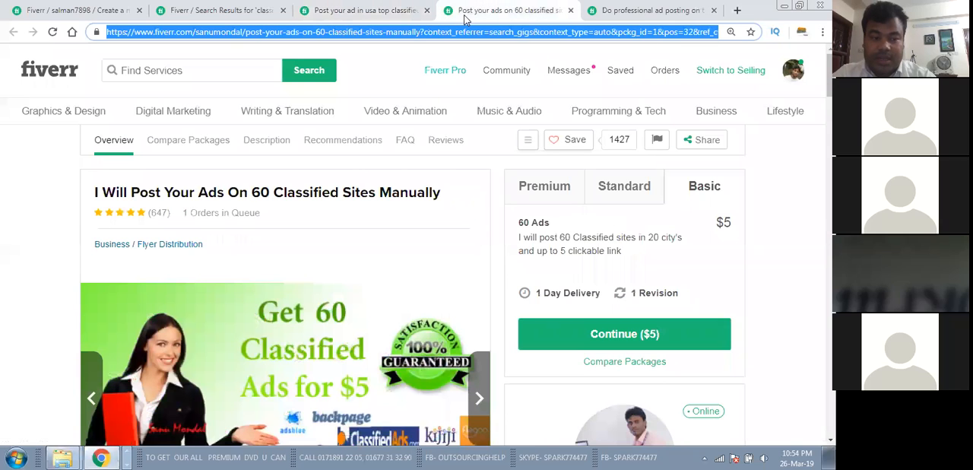
left_click(649, 8)
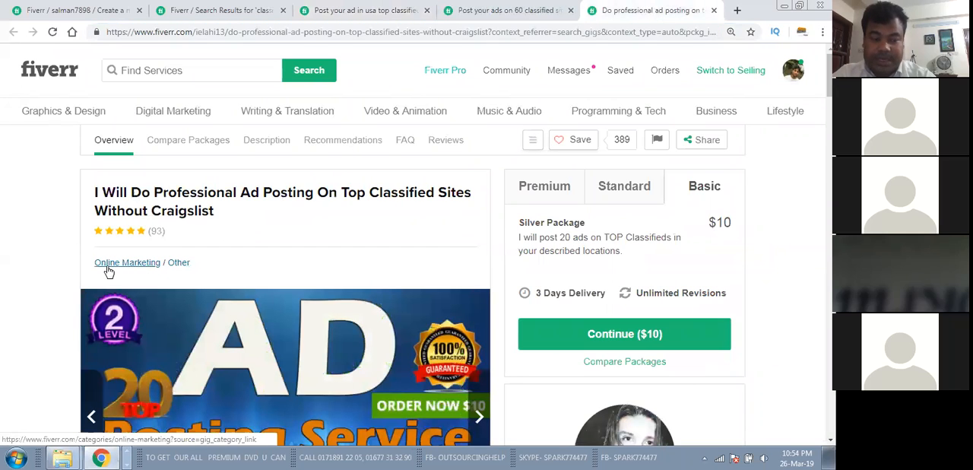
left_click(369, 10)
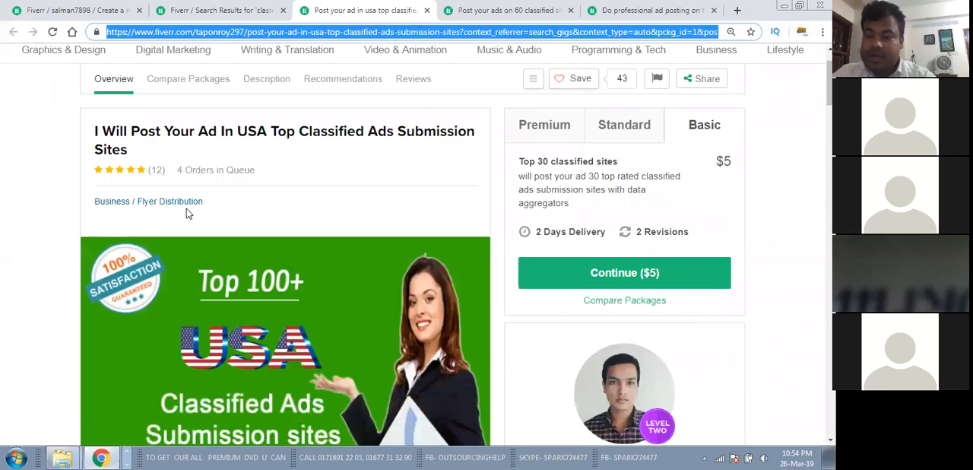
left_click(211, 9)
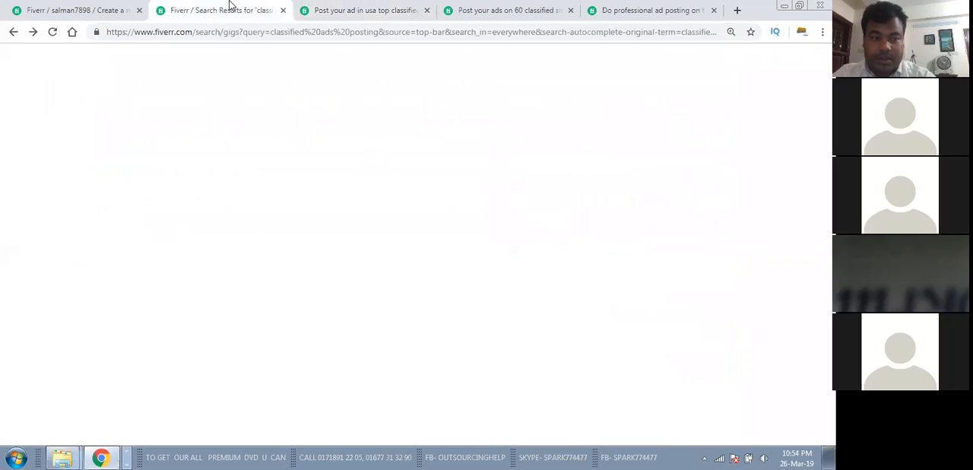
left_click(108, 8)
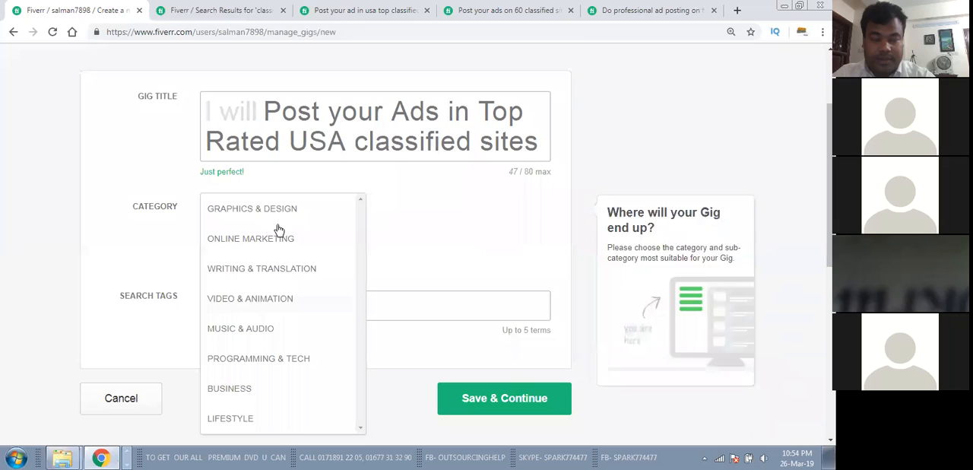
Step: Set the new gig's category to Business
left_click(389, 52)
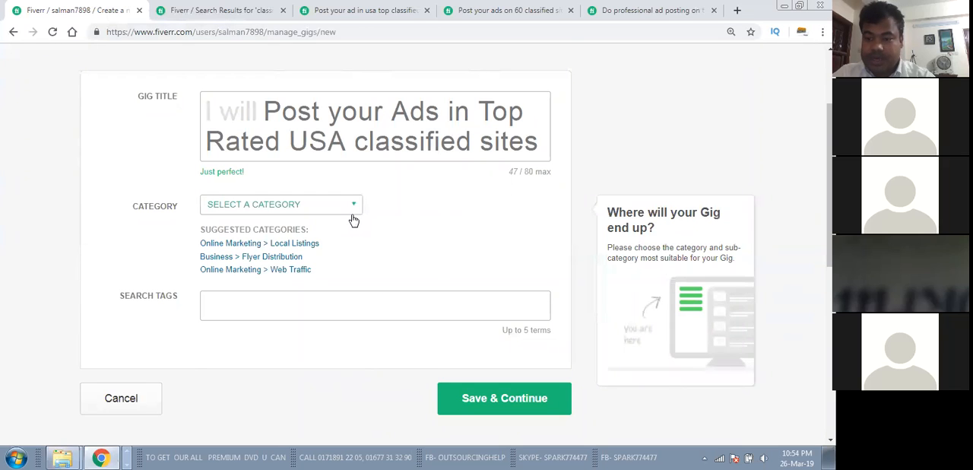
scroll(354, 219, "down", 2)
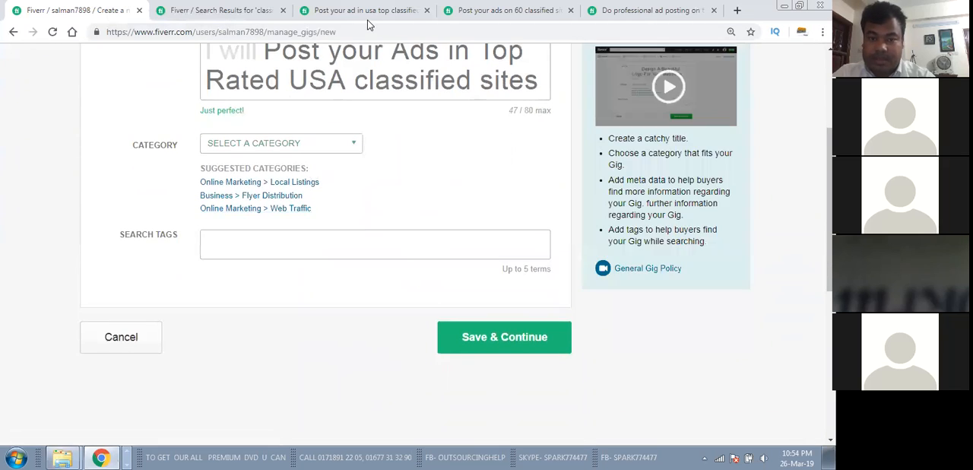
left_click(354, 146)
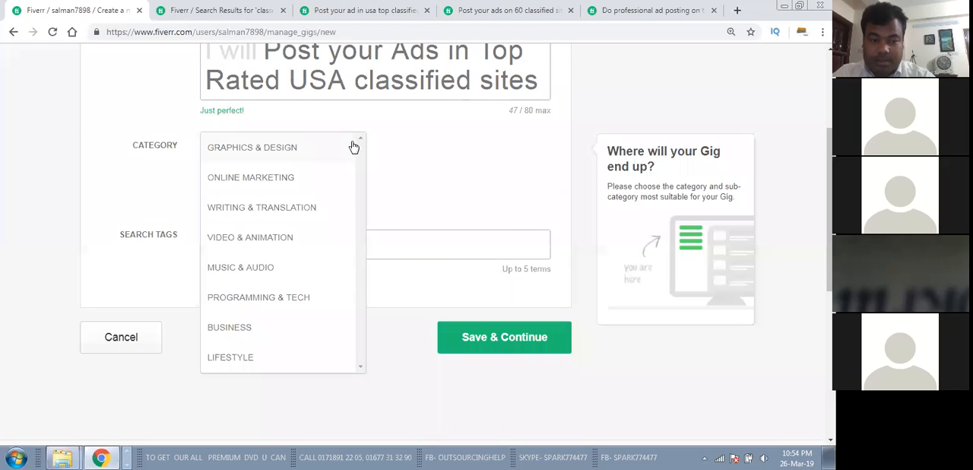
left_click(233, 328)
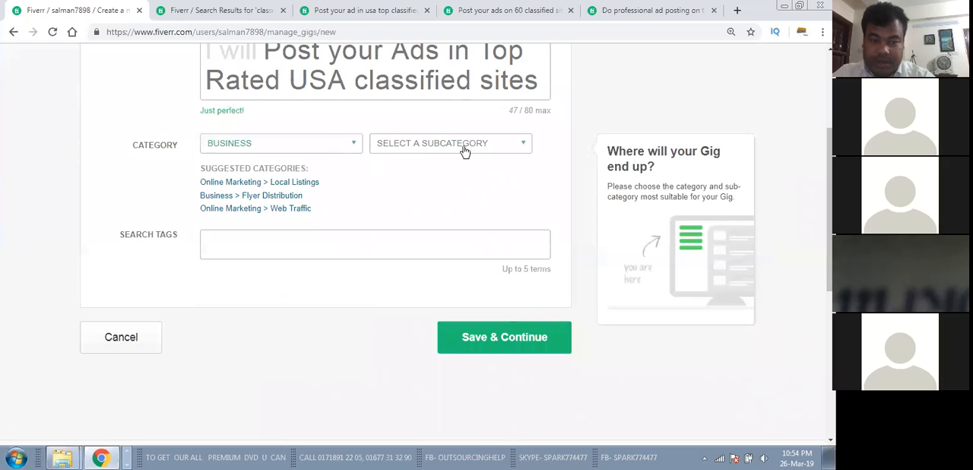
Step: Look through the Business subcategories and set the new gig's subcategory to Flyer Distribution
left_click(504, 149)
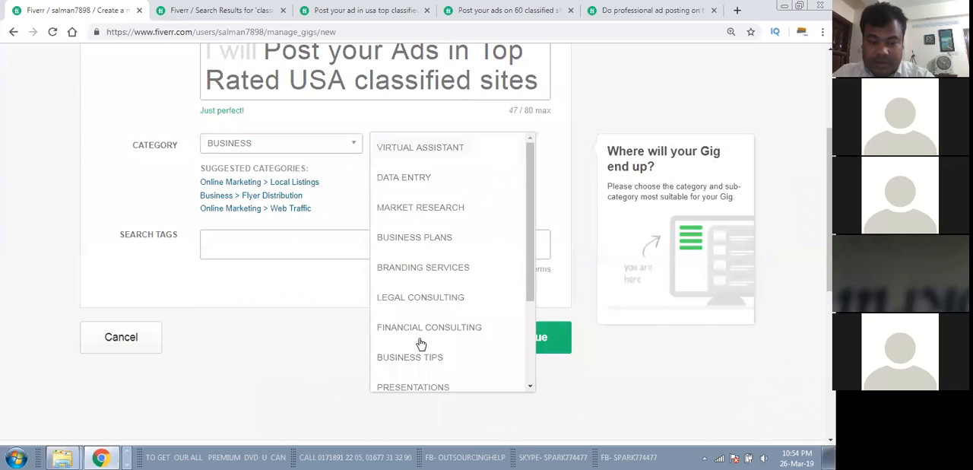
scroll(426, 288, "down", 3)
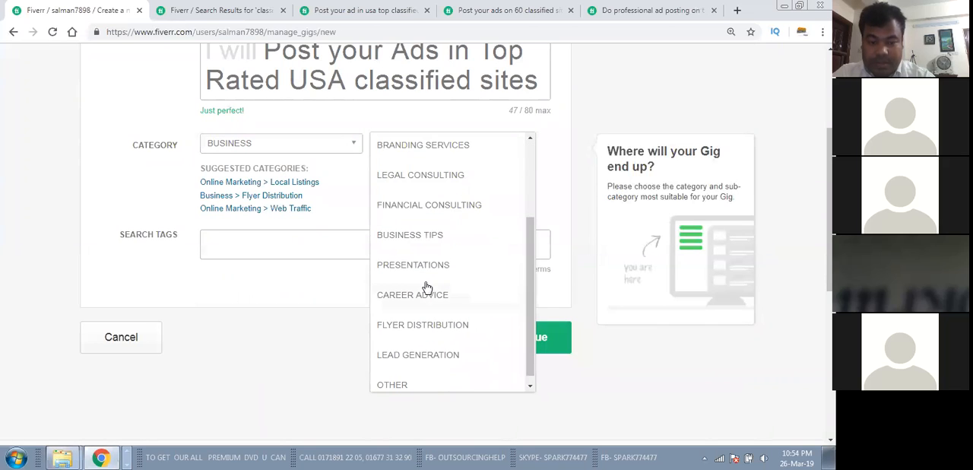
scroll(426, 287, "down", 1)
scroll(427, 286, "up", 4)
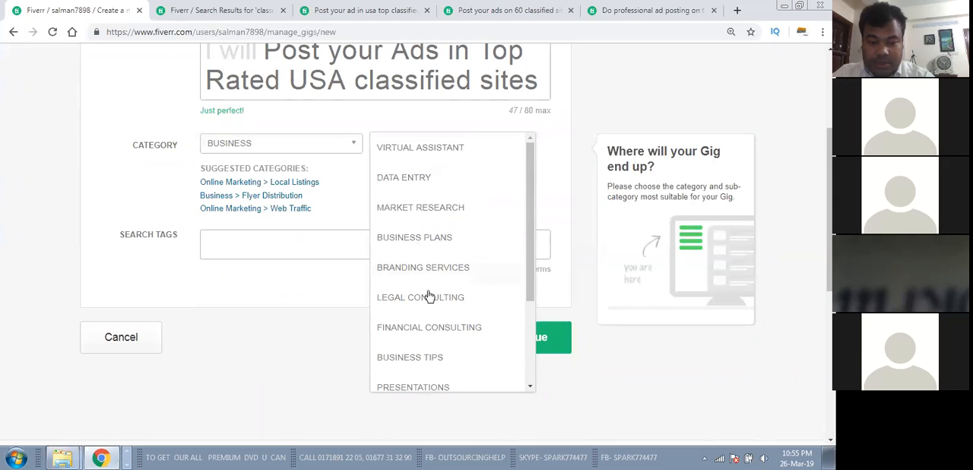
scroll(431, 321, "down", 2)
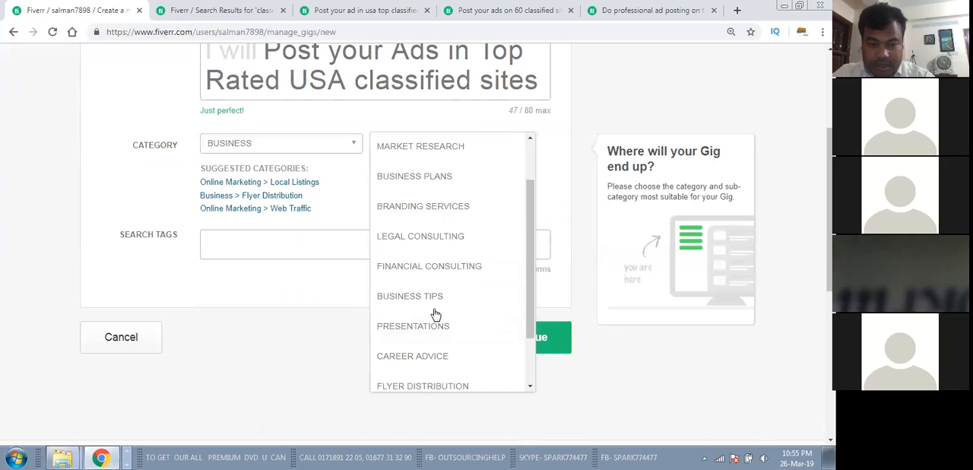
scroll(436, 314, "down", 1)
scroll(435, 315, "down", 3)
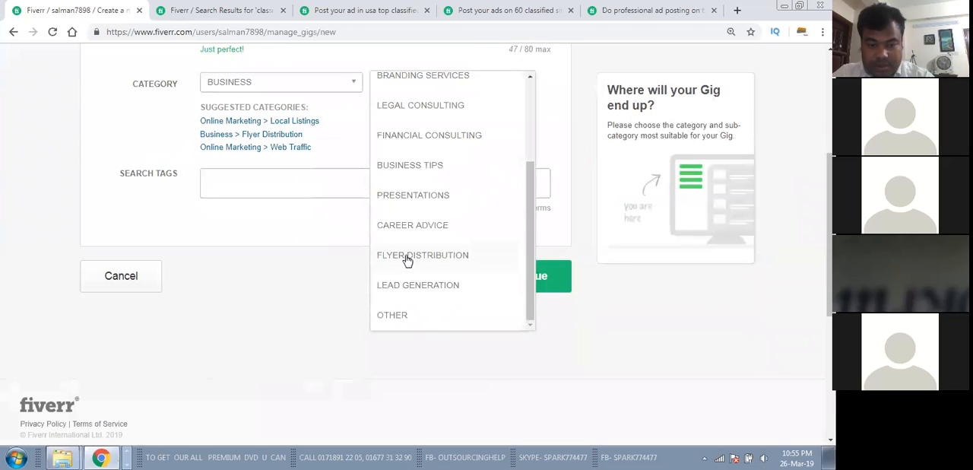
left_click(449, 257)
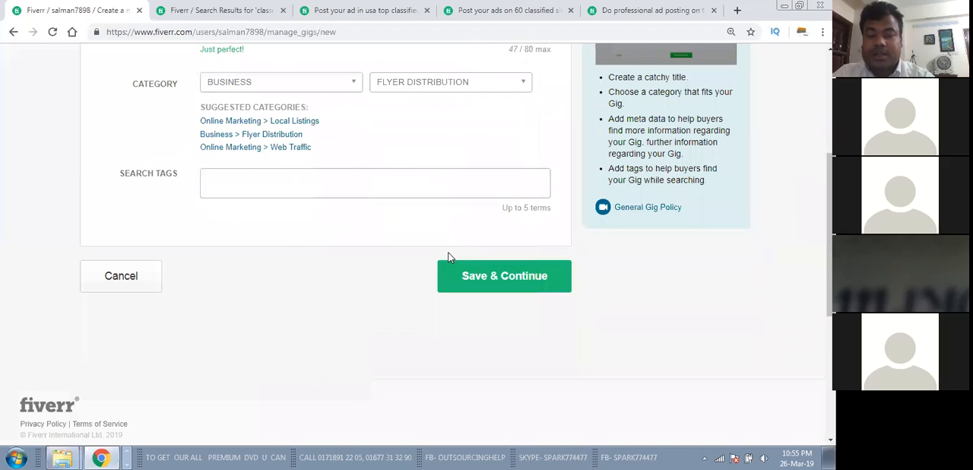
Step: Check the tags at the end of the professional ad posting gig's page and add "classified ads" as the new gig's first search tag
scroll(369, 224, "up", 2)
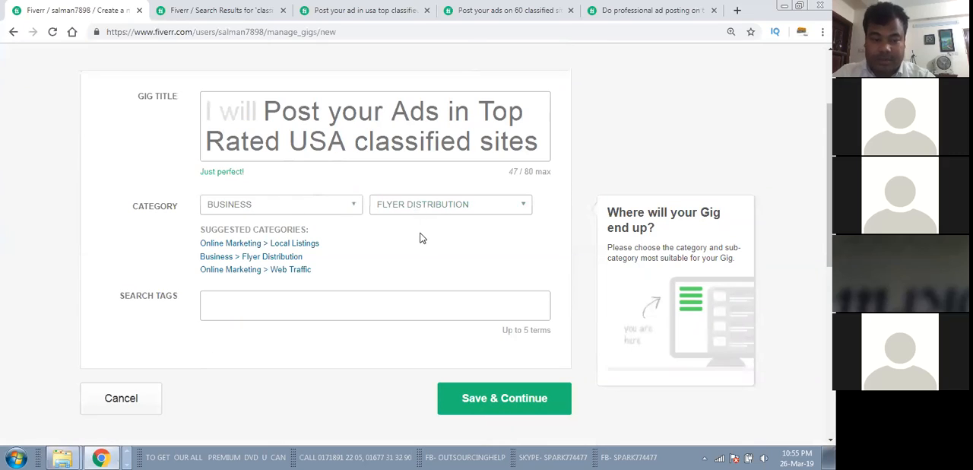
scroll(419, 238, "down", 1)
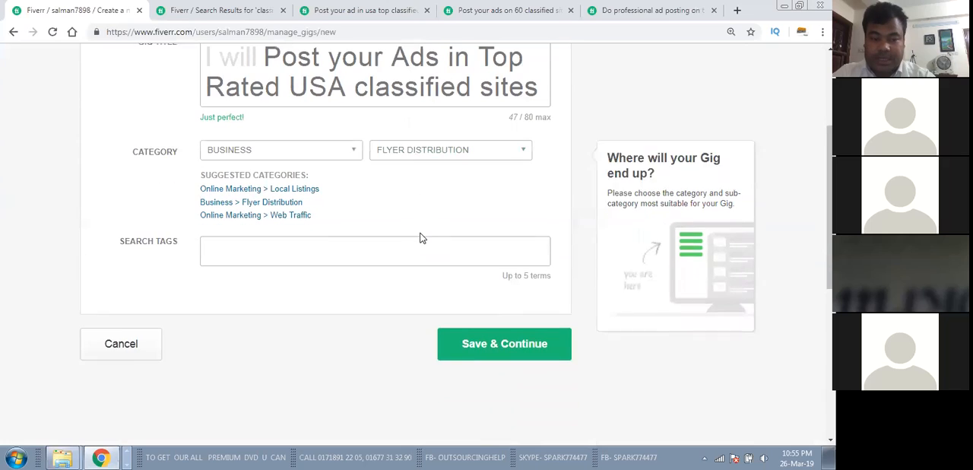
left_click(246, 244)
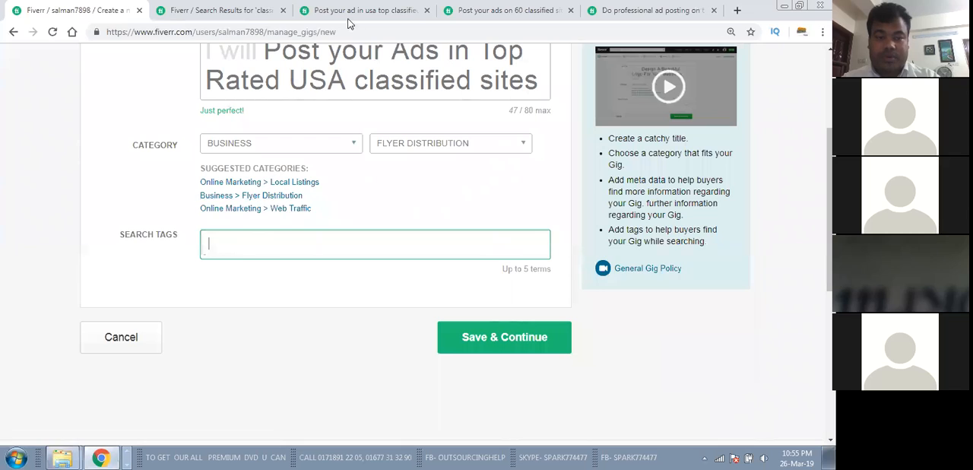
left_click(661, 10)
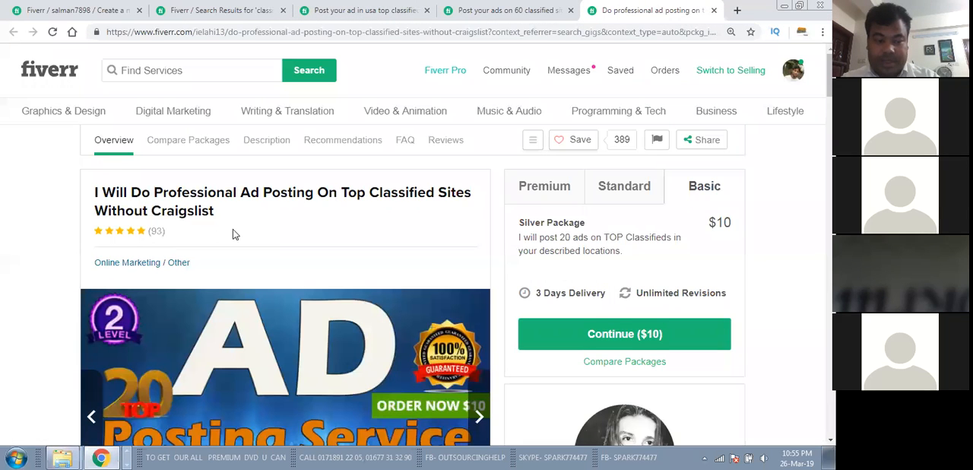
scroll(289, 251, "down", 10)
scroll(289, 255, "down", 20)
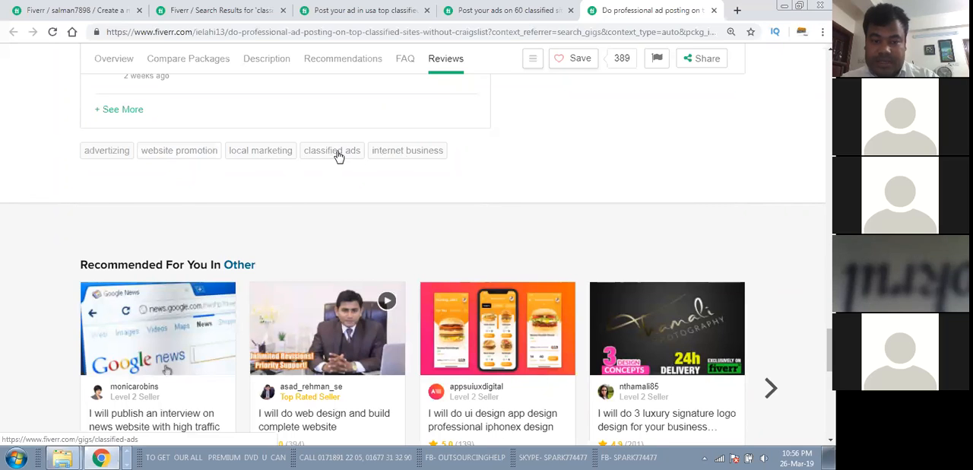
left_click(72, 10)
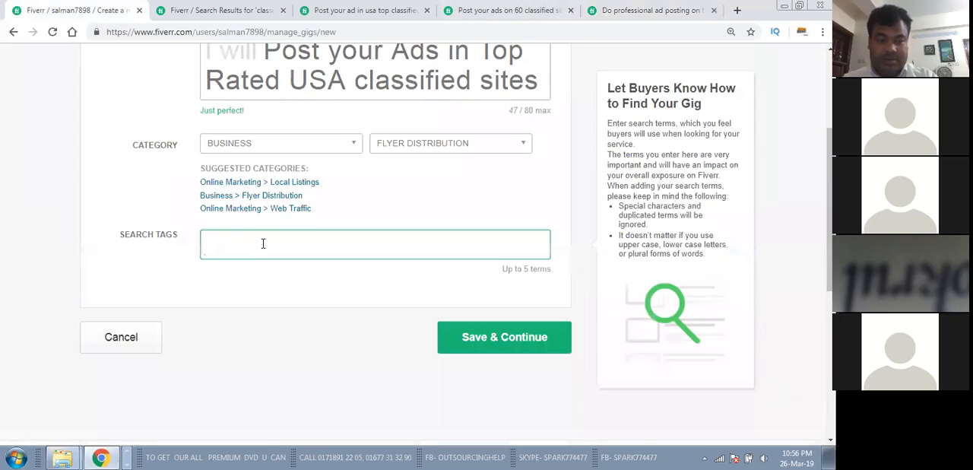
left_click(263, 243)
type("class")
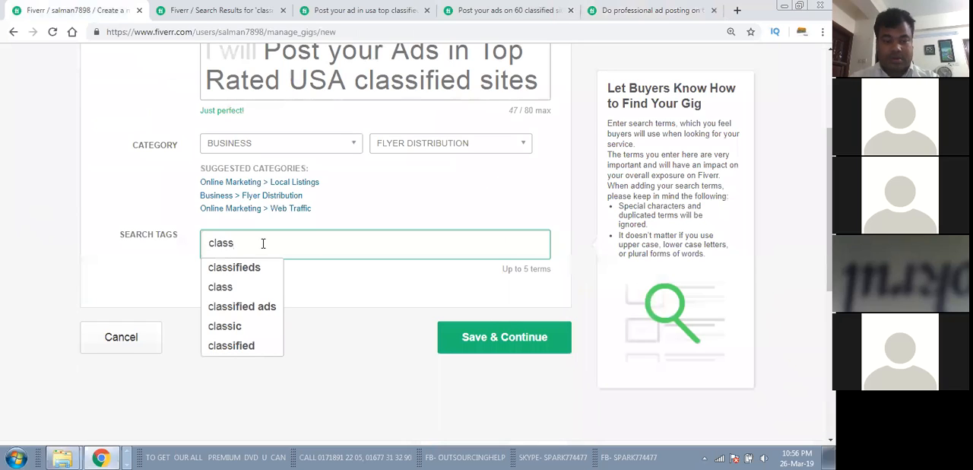
type("ified ads")
key("Return")
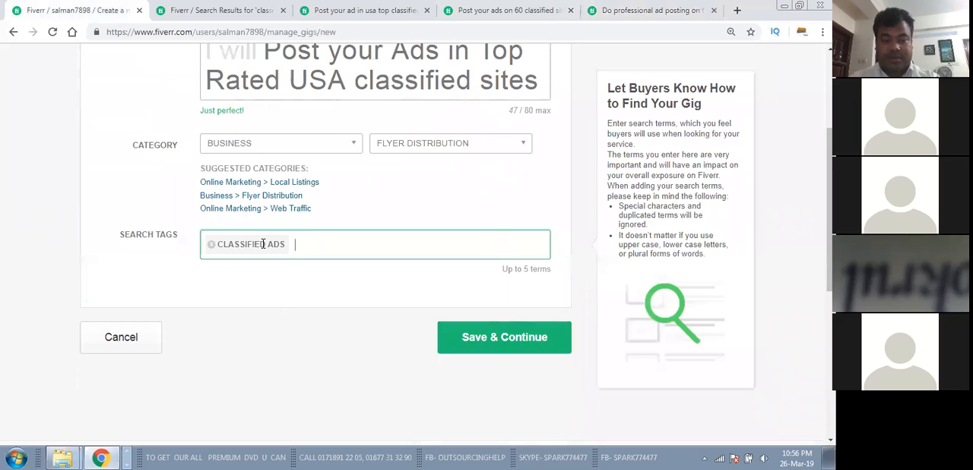
Step: Consult the professional ad posting gig's tags again and add "local marketing" as the new gig's second search tag
left_click(652, 10)
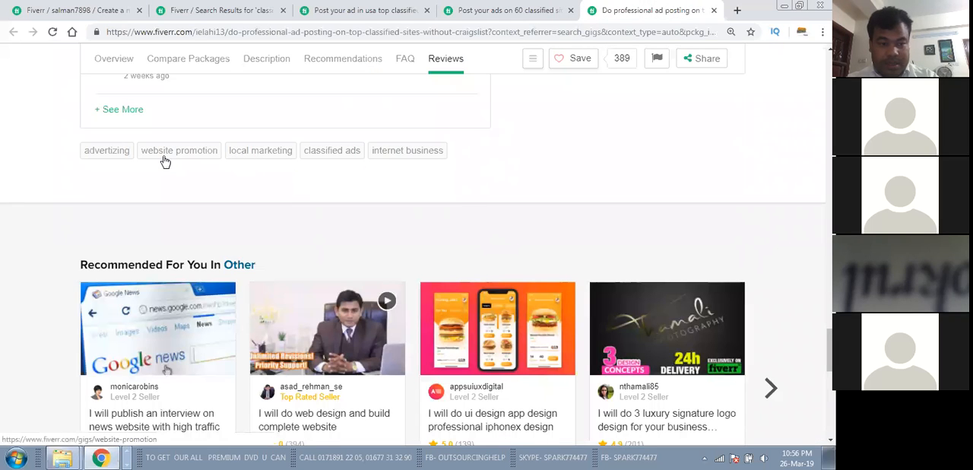
left_click(80, 10)
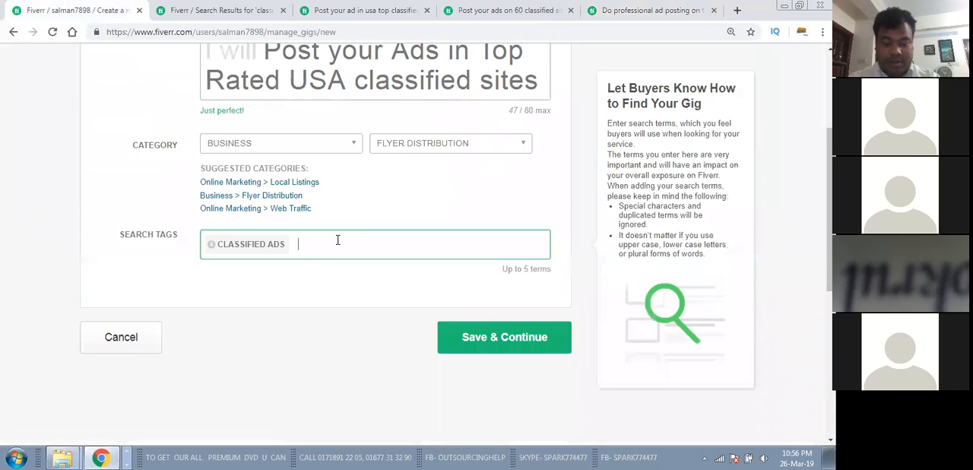
type("local ma")
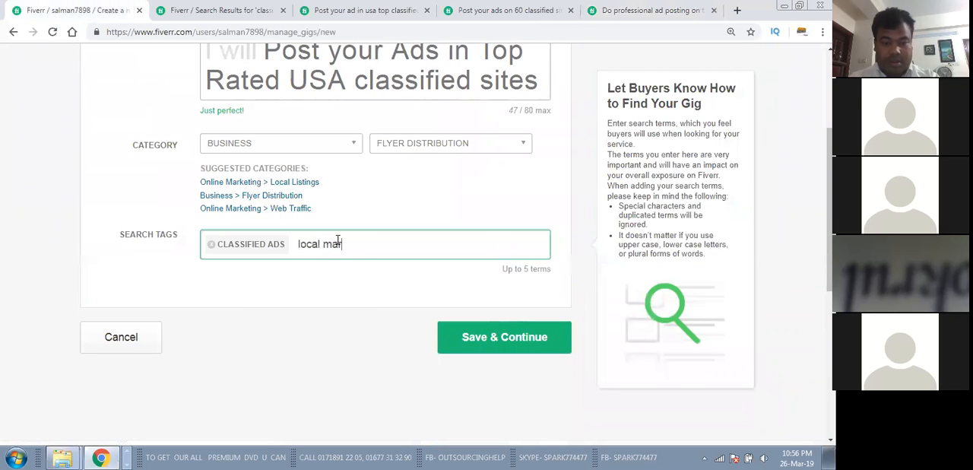
type("rketing")
key("Return")
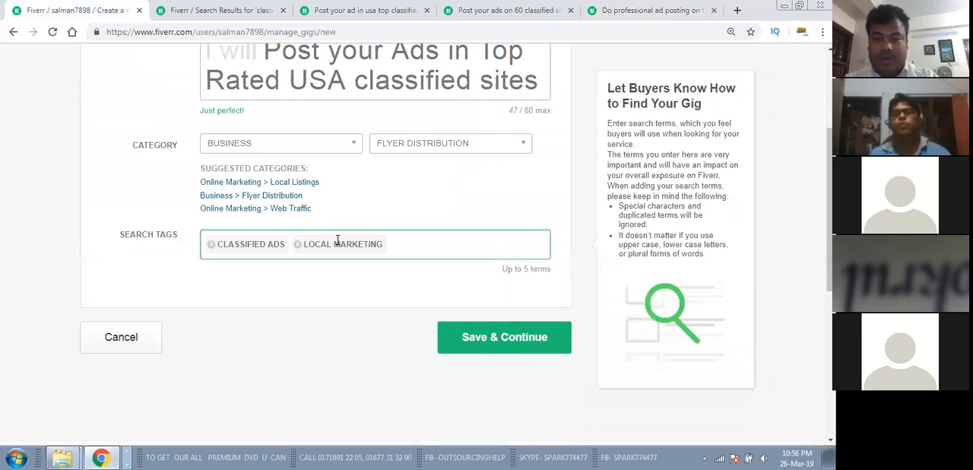
Step: Check the tags of the professional ad posting and 60 classified sites gigs, and add "classified" to the new gig's search tags
left_click(643, 10)
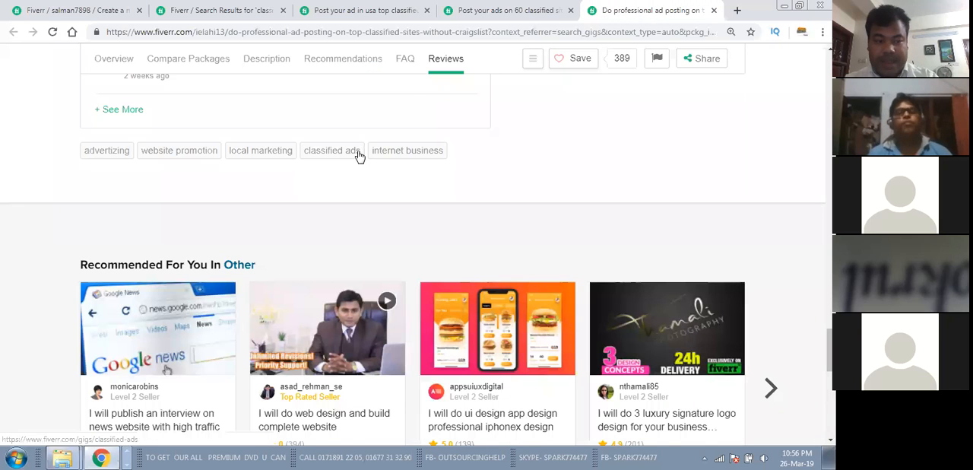
left_click(509, 10)
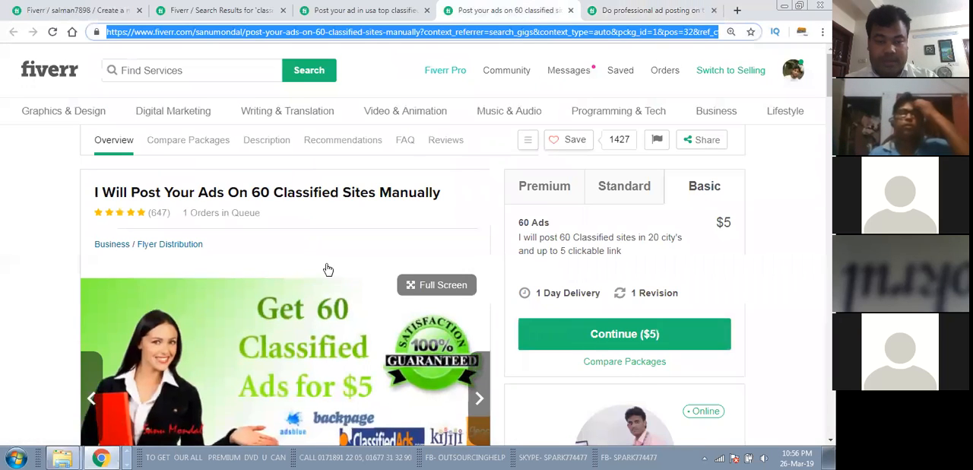
scroll(327, 270, "down", 20)
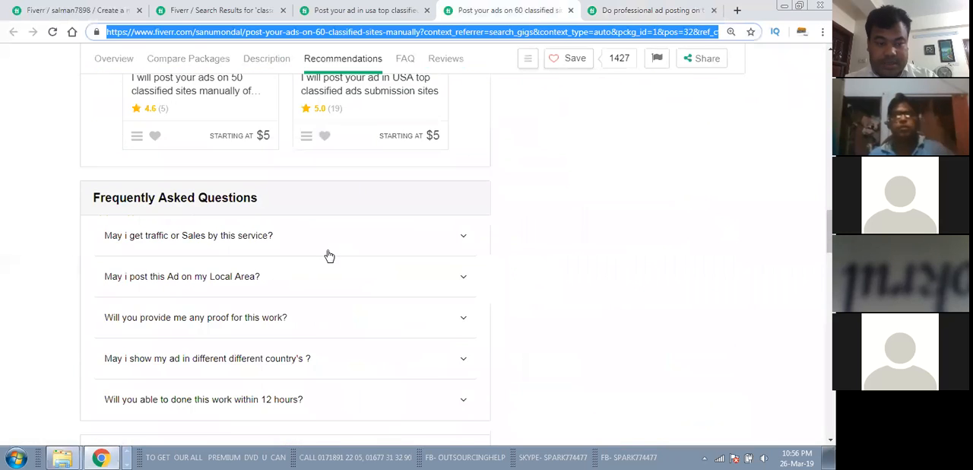
scroll(329, 256, "down", 5)
scroll(329, 256, "down", 5)
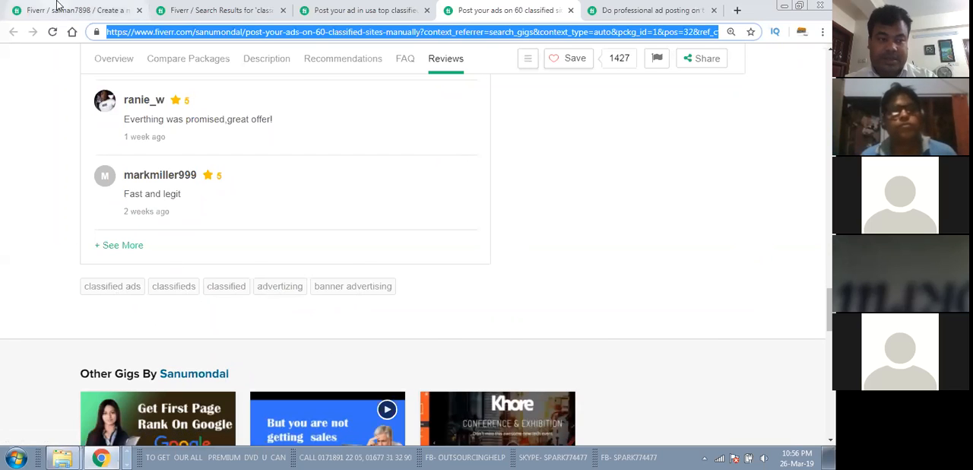
key("ctrl+1")
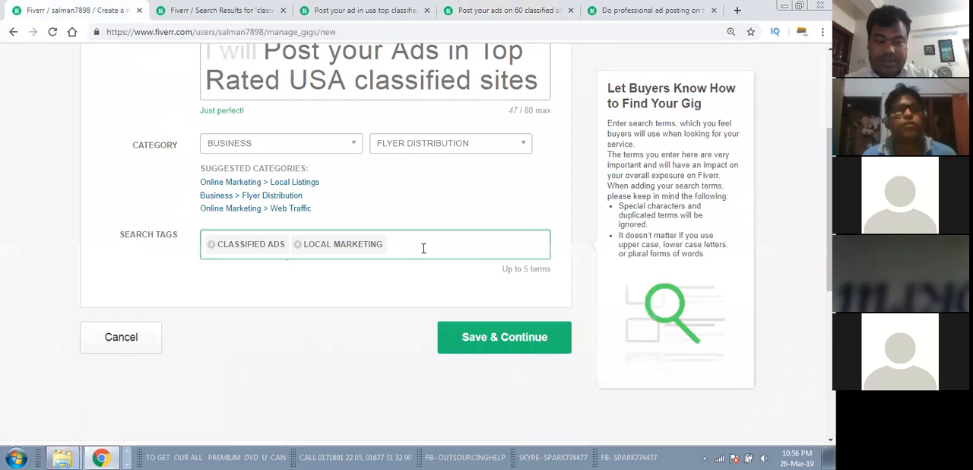
left_click(419, 248)
type("classified")
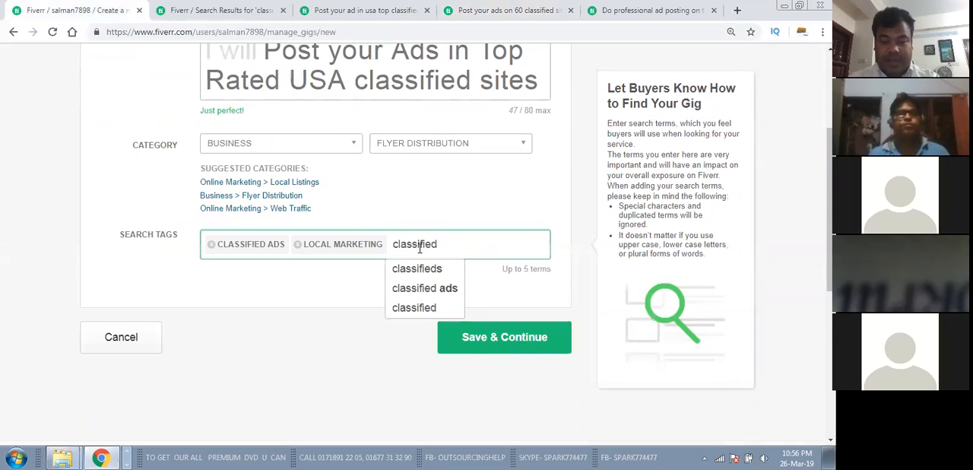
key("Return")
Step: Add "classifieds" as the new gig's fourth search tag
type("clas")
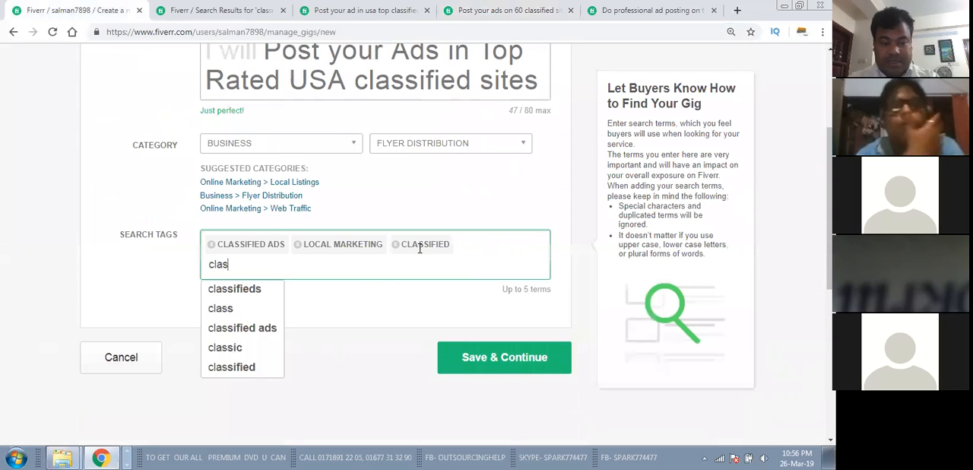
type("sifieds")
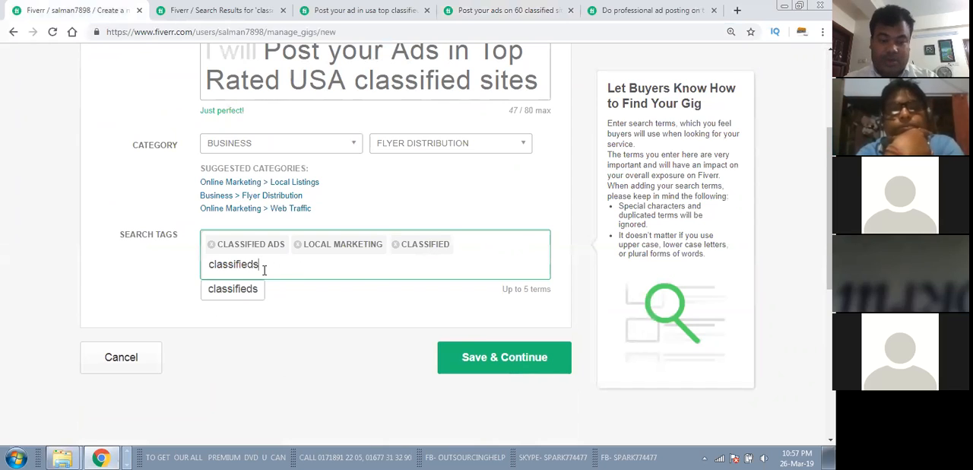
key("Return")
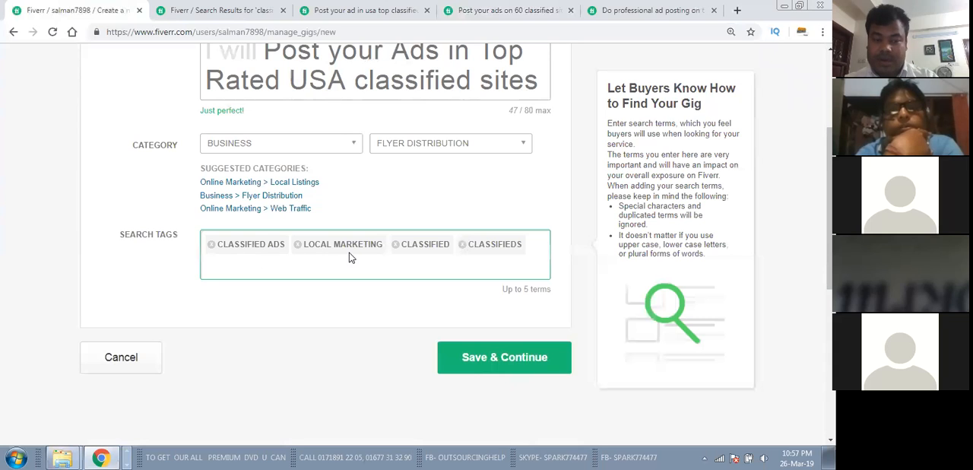
Step: Check the tags of the 60 classified sites and professional ad posting gigs for a fifth search tag
left_click(486, 6)
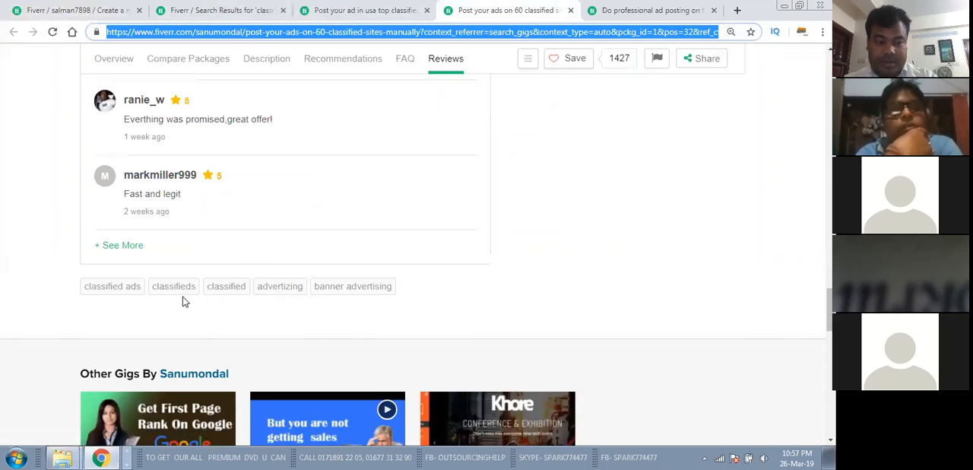
left_click(649, 10)
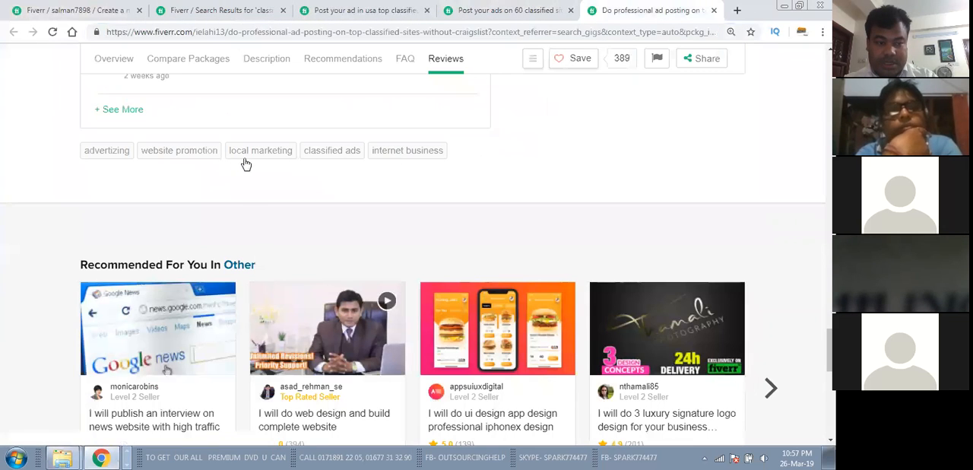
left_click(208, 9)
left_click(84, 10)
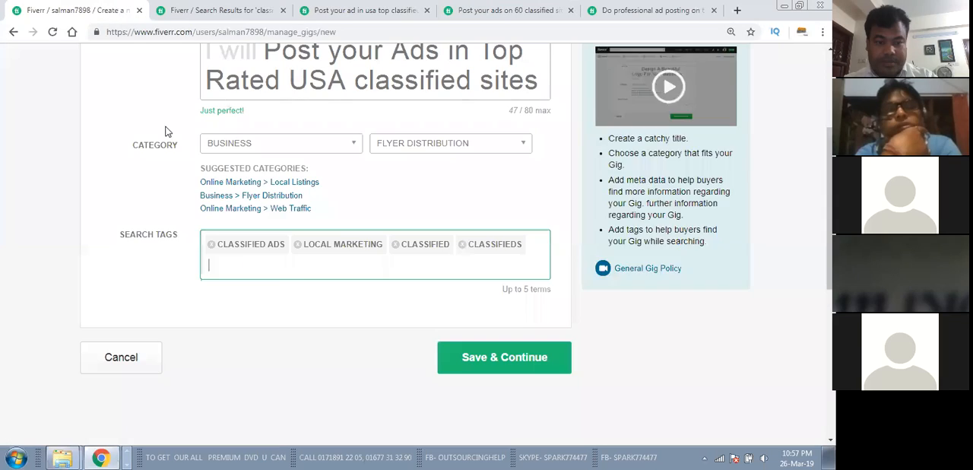
type("advartising")
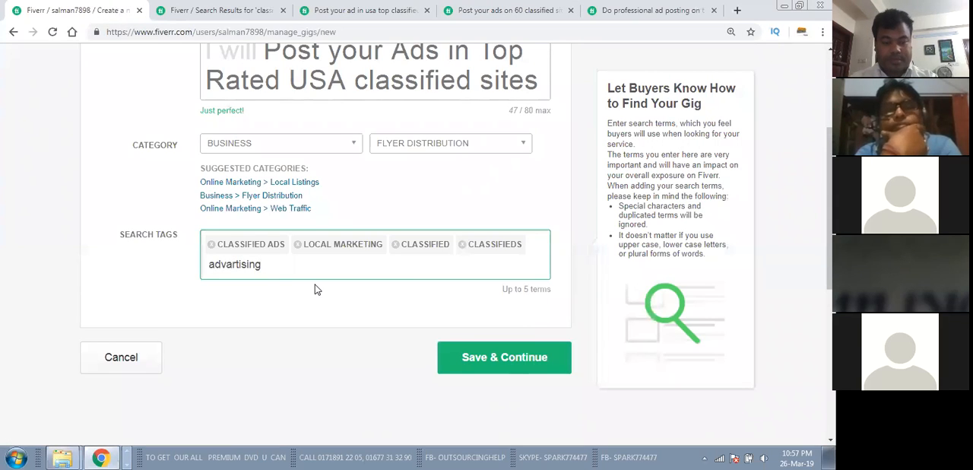
key("Return")
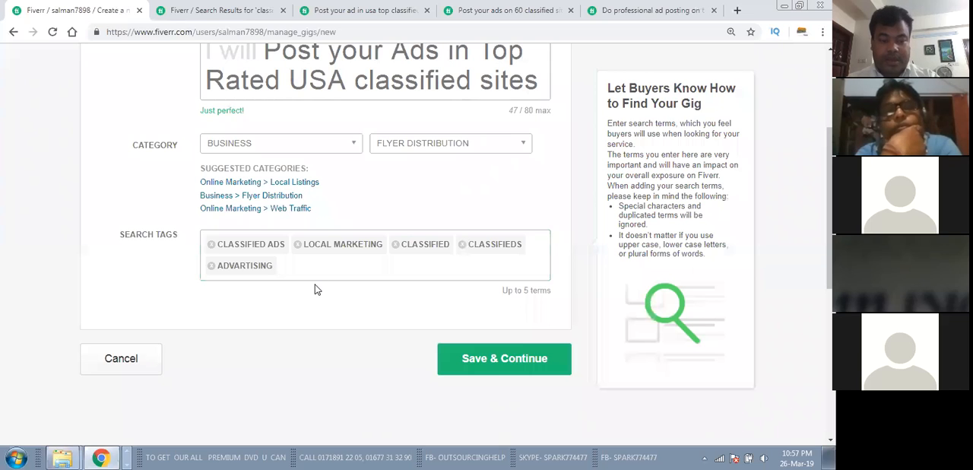
left_click(212, 265)
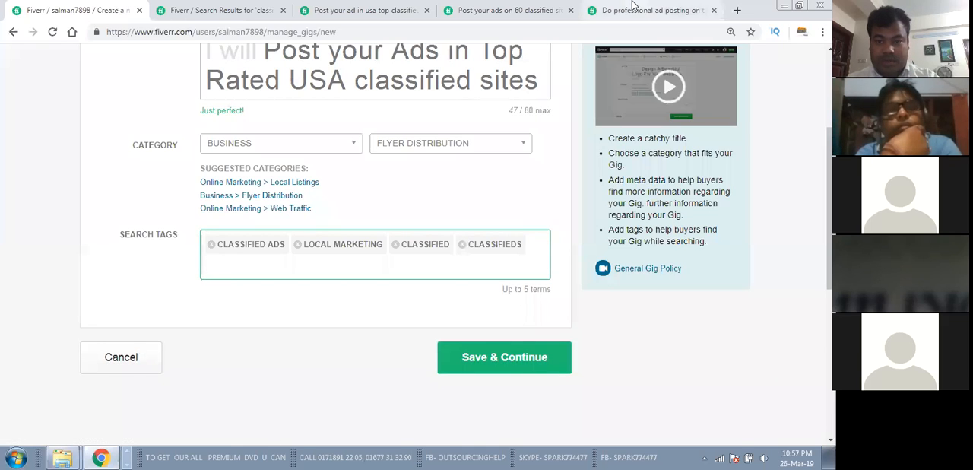
Step: Check the professional ad posting gig's tags again and add "banner advertising" as the new gig's fifth search tag
left_click(600, 10)
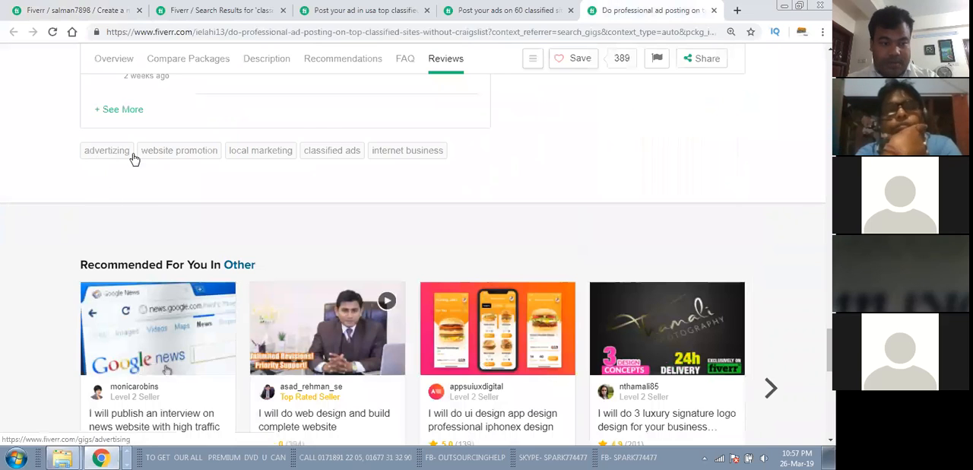
left_click(80, 10)
type("advertisin")
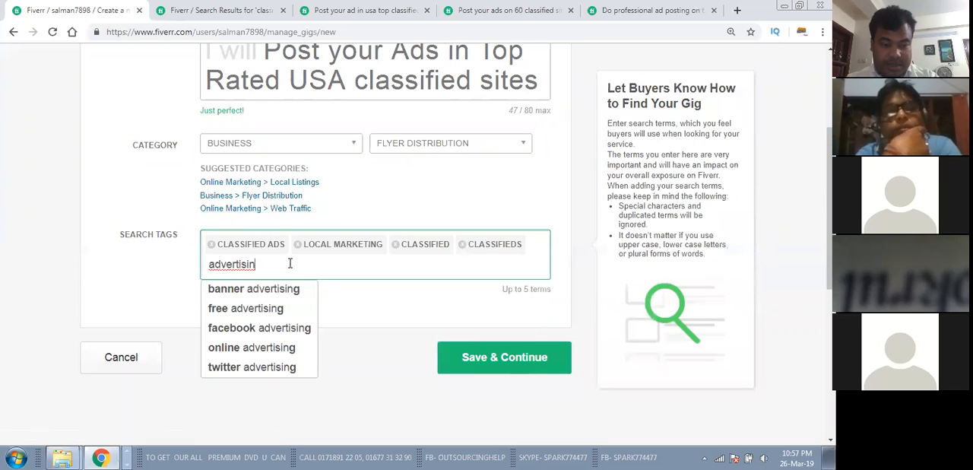
left_click(267, 292)
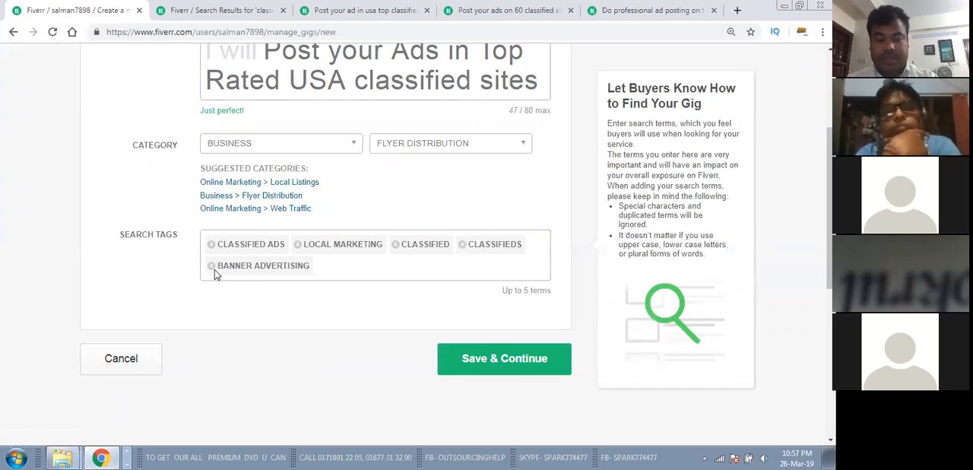
Step: Review the new gig's title, category and search tags, and save the overview to continue to pricing
scroll(285, 274, "up", 3)
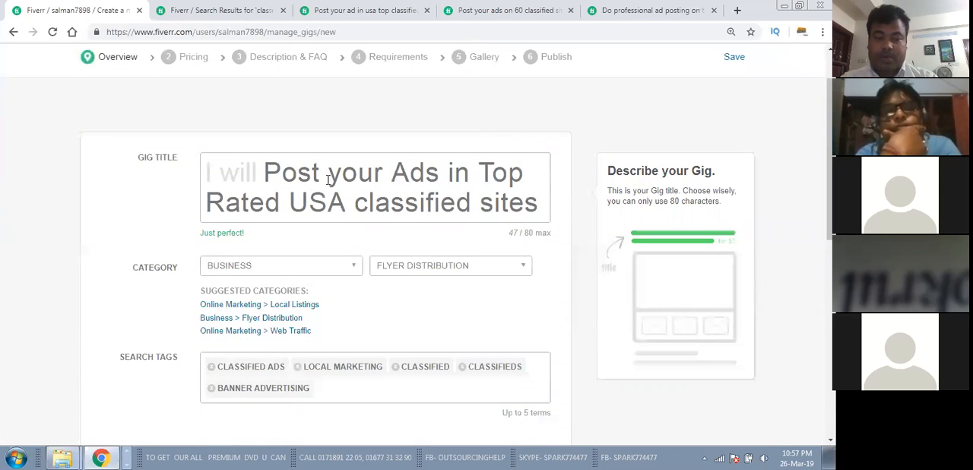
scroll(322, 178, "down", 1)
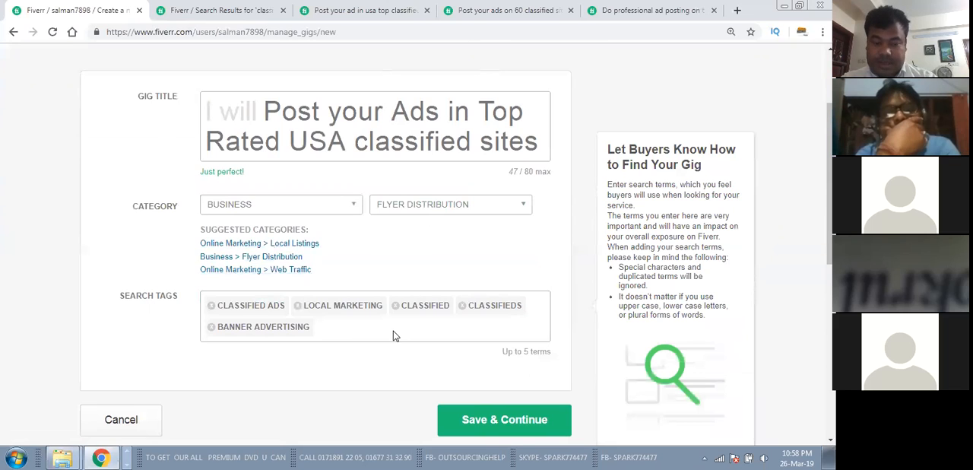
scroll(389, 317, "down", 1)
scroll(389, 317, "down", 2)
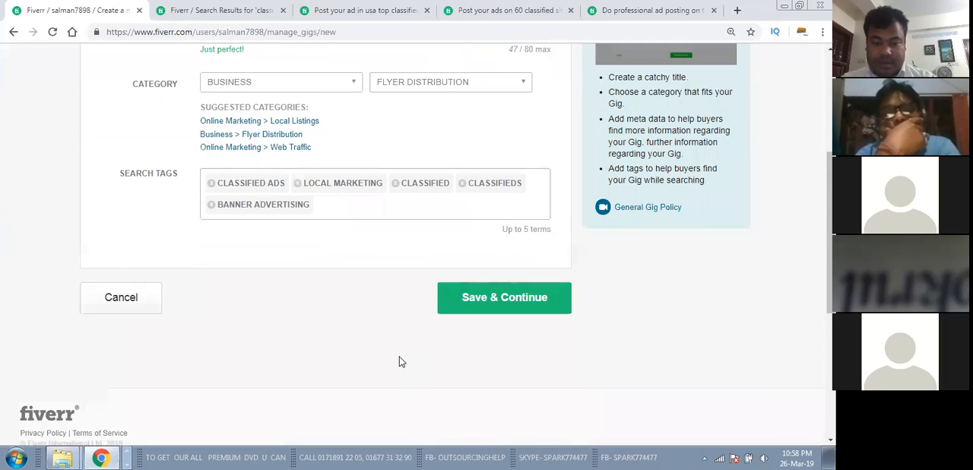
left_click(485, 298)
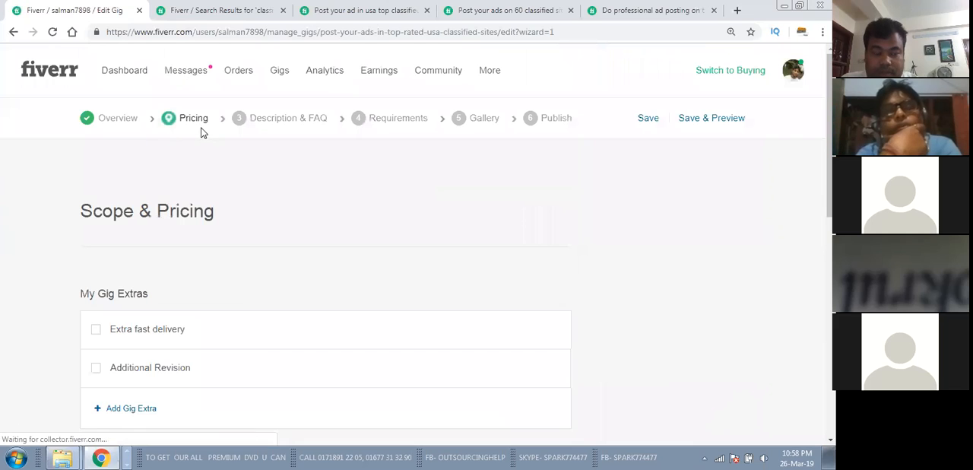
Step: Set the Basic package's price to $5
scroll(239, 220, "down", 2)
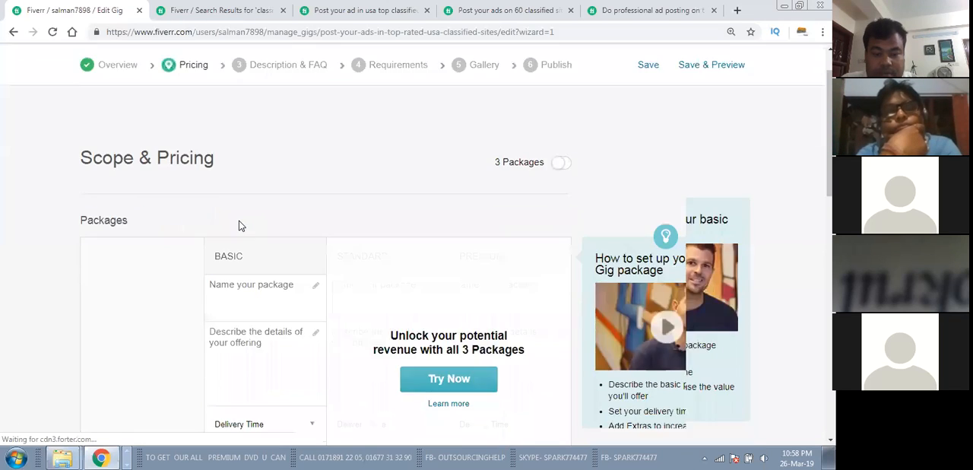
scroll(237, 228, "down", 2)
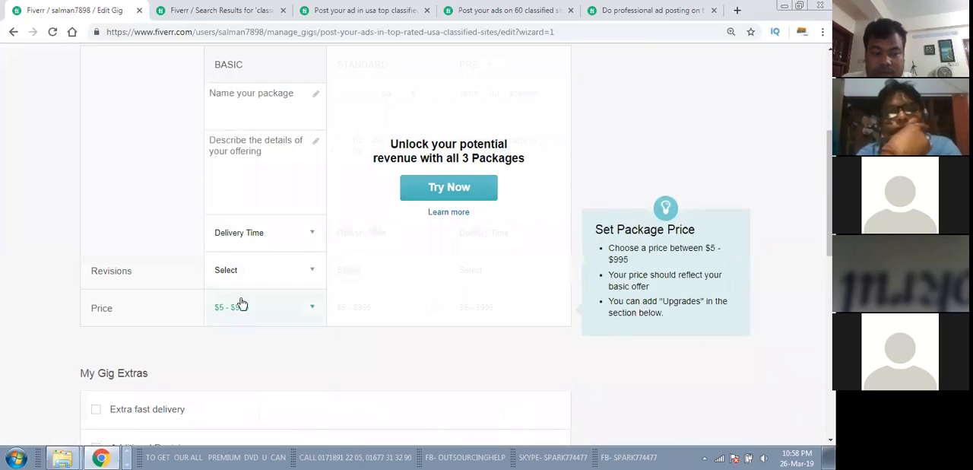
scroll(241, 304, "up", 1)
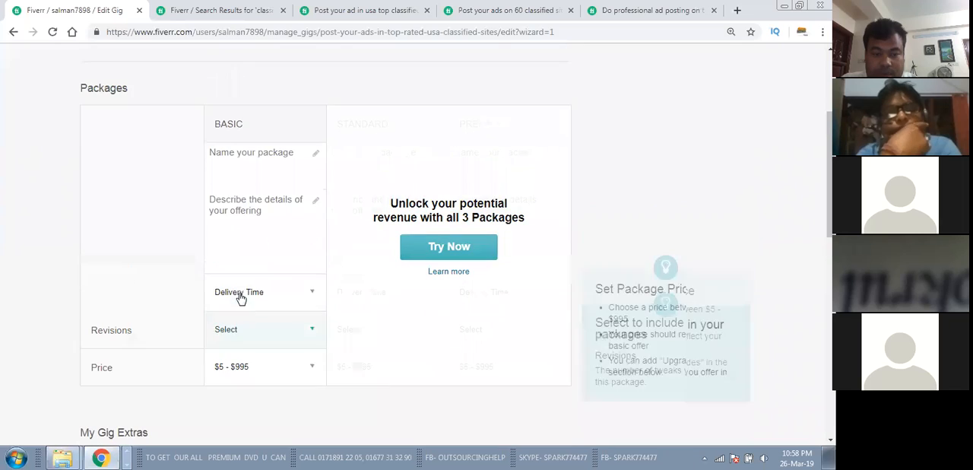
left_click(264, 371)
left_click(220, 370)
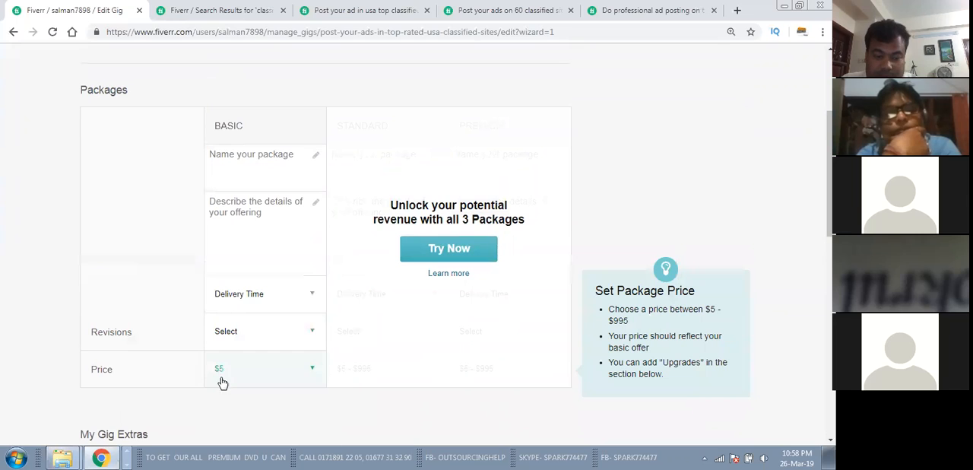
left_click(247, 376)
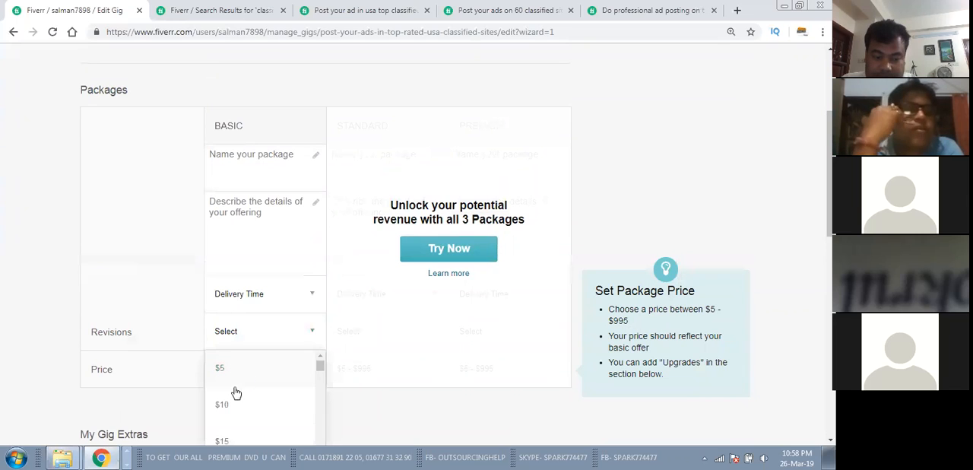
left_click(225, 369)
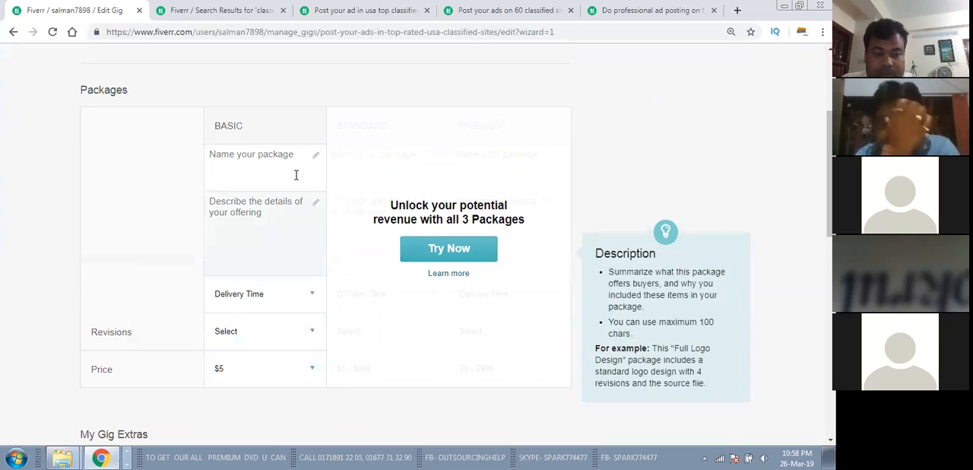
Step: Name the Basic package "40 classified sites Posting"
left_click(316, 154)
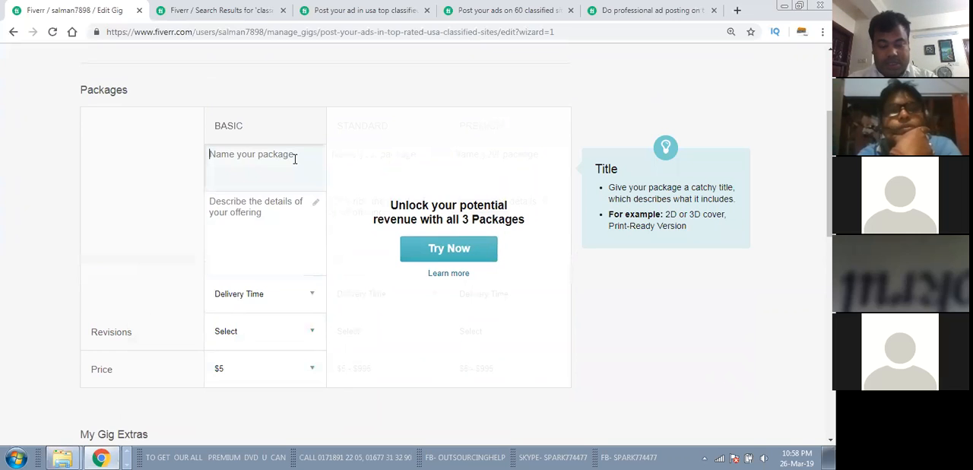
type("40 classif")
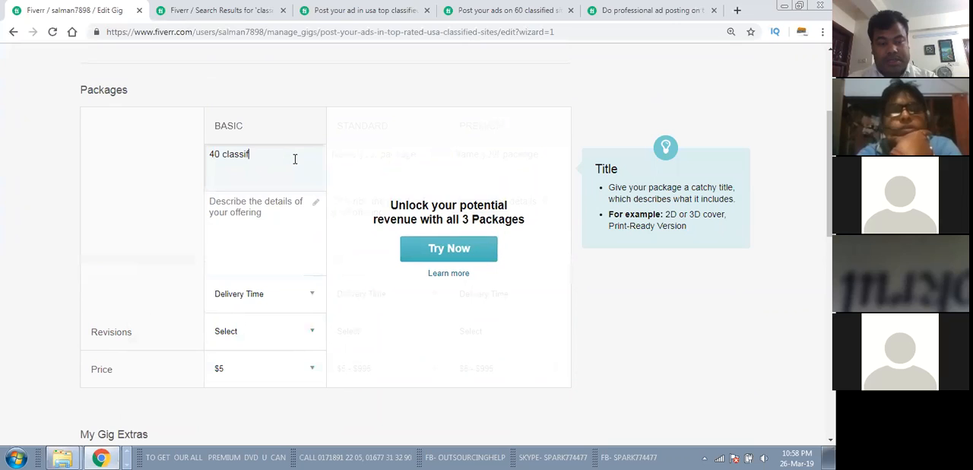
type("Posting")
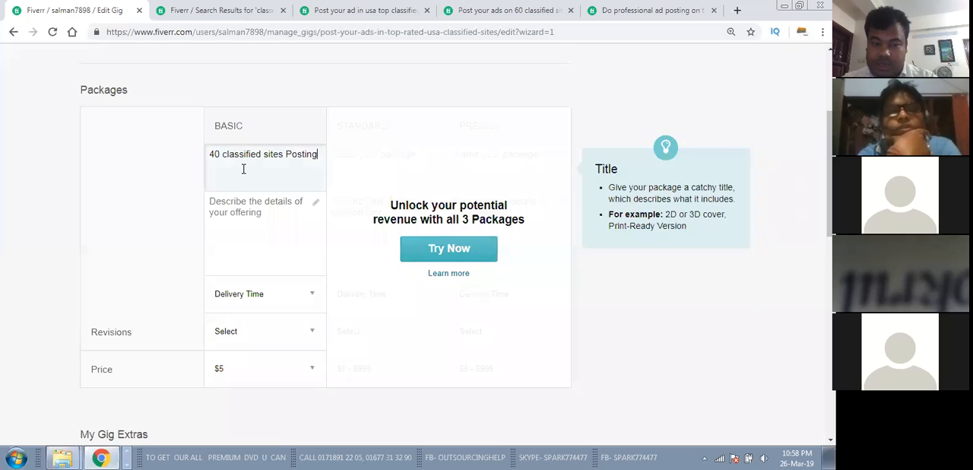
Step: Start the Basic package's description with "Top rated USA sites,"
left_click(244, 239)
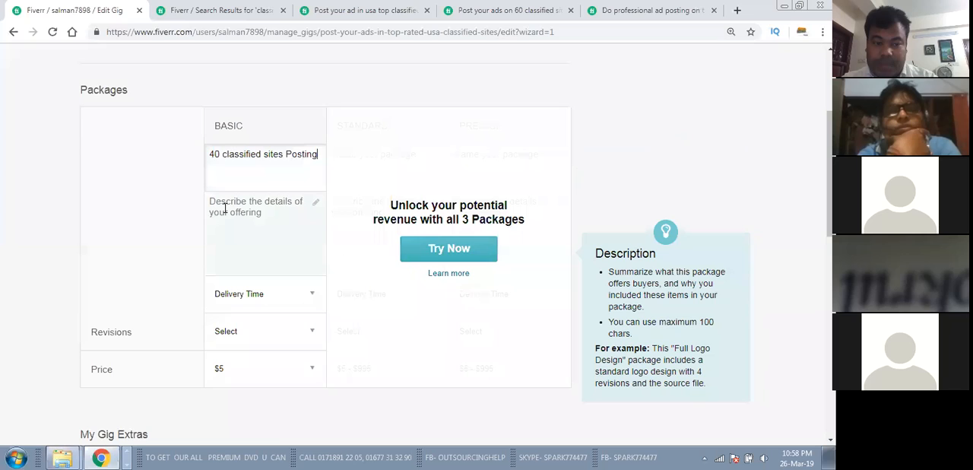
left_click(251, 211)
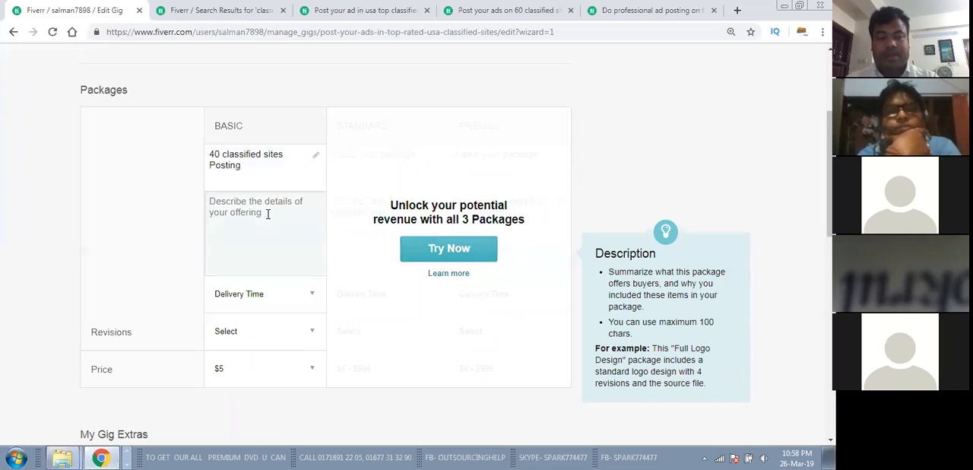
left_click(251, 165)
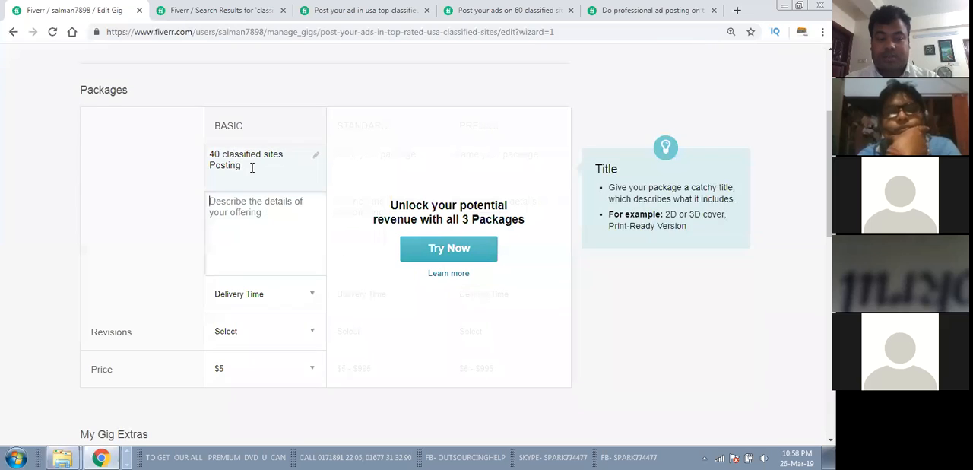
left_click(249, 205)
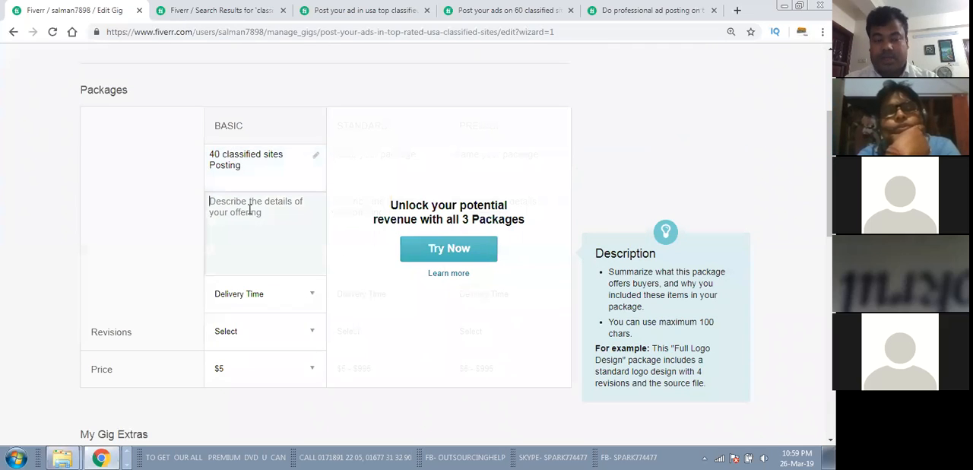
type("Top rate")
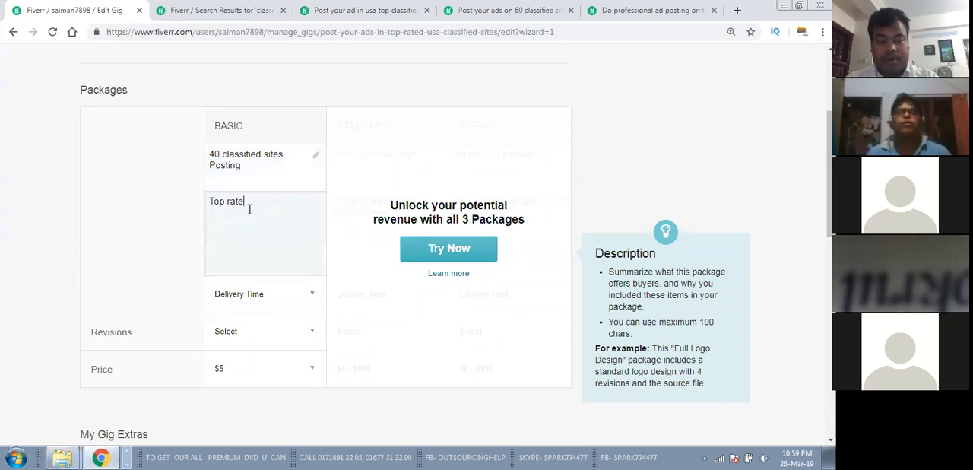
type("d site")
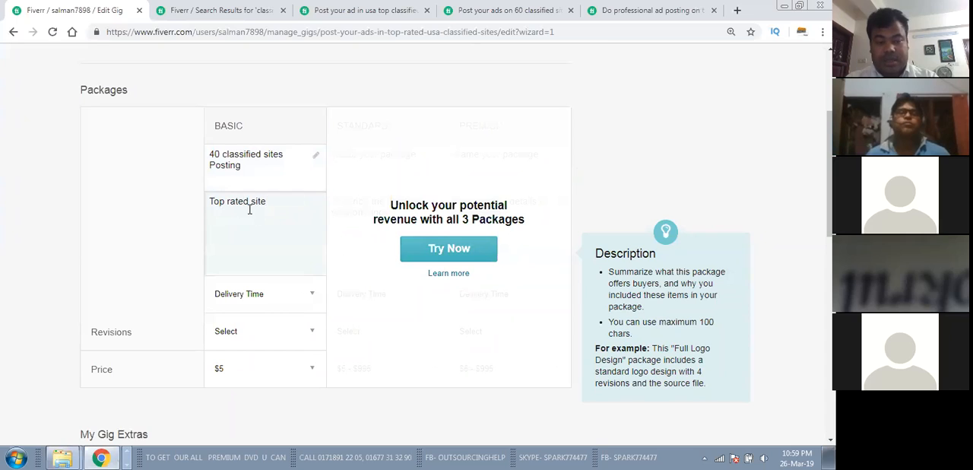
key("BackSpace")
key("BackSpace")
key("BackSpace")
key("BackSpace")
type("USA sites,")
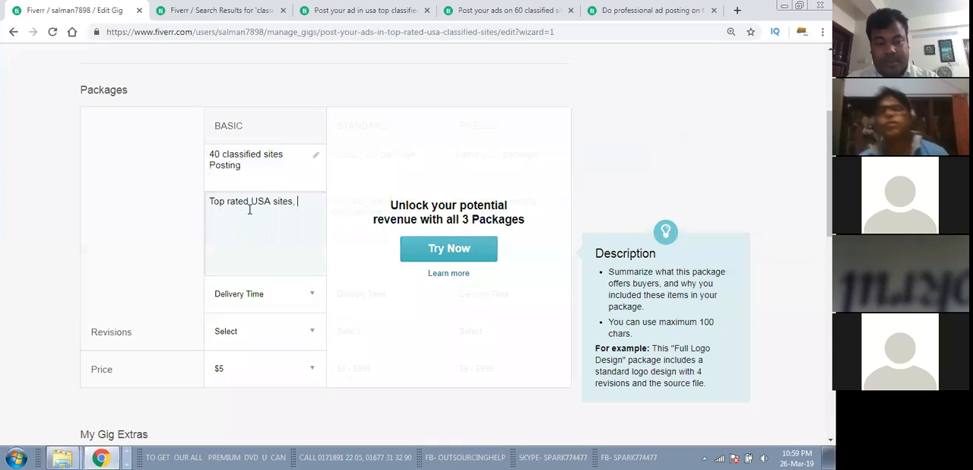
Step: Insert "I will post in" before "Top rated USA sites" in the Basic package's description, and remove the trailing comma
left_click(207, 201)
type("I will pos")
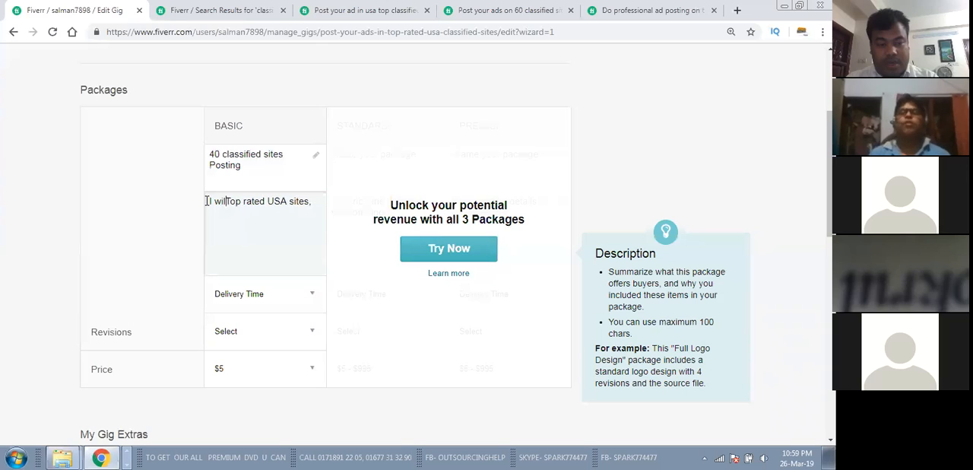
type("t ")
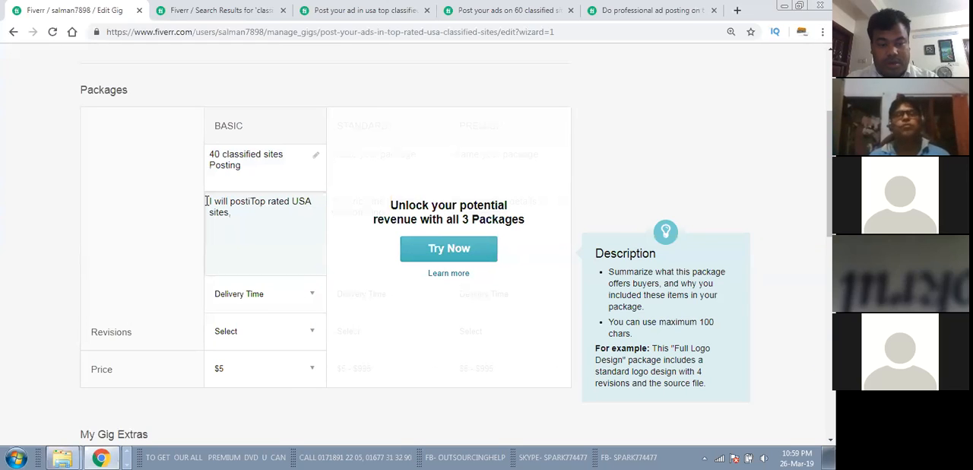
type("in Top rated USA sites ")
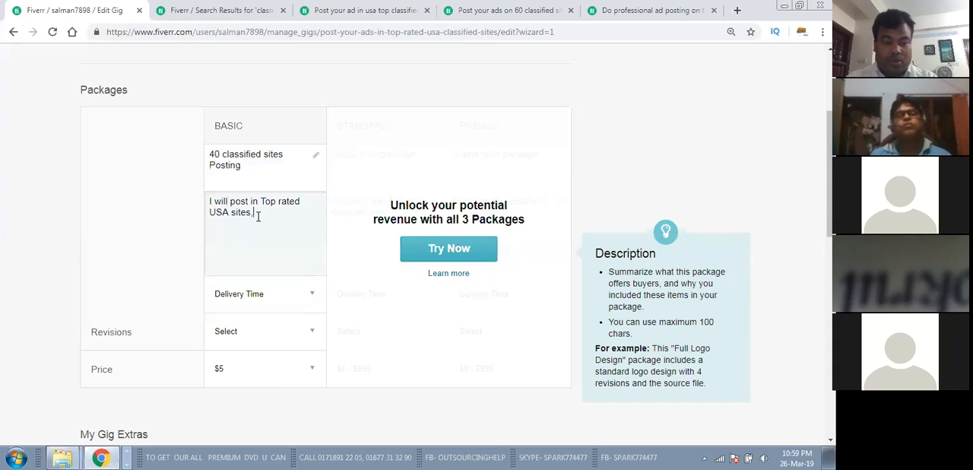
type("with app")
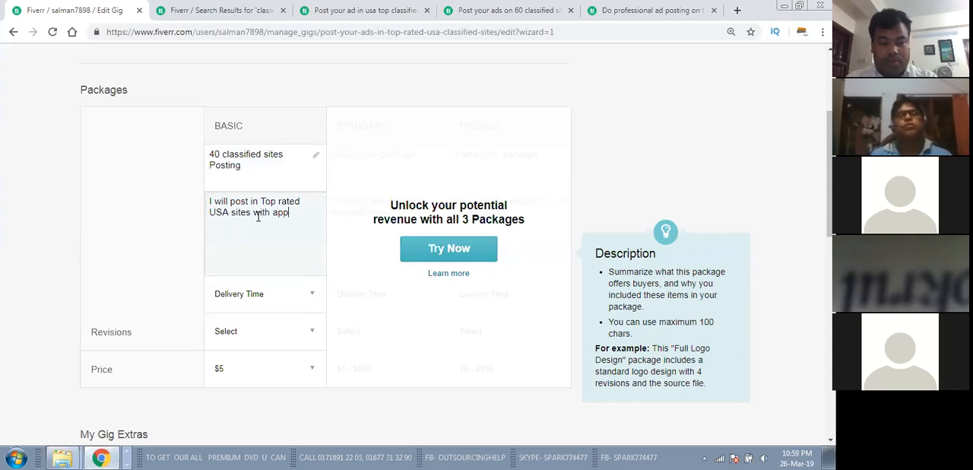
type("ropriate Ttitle")
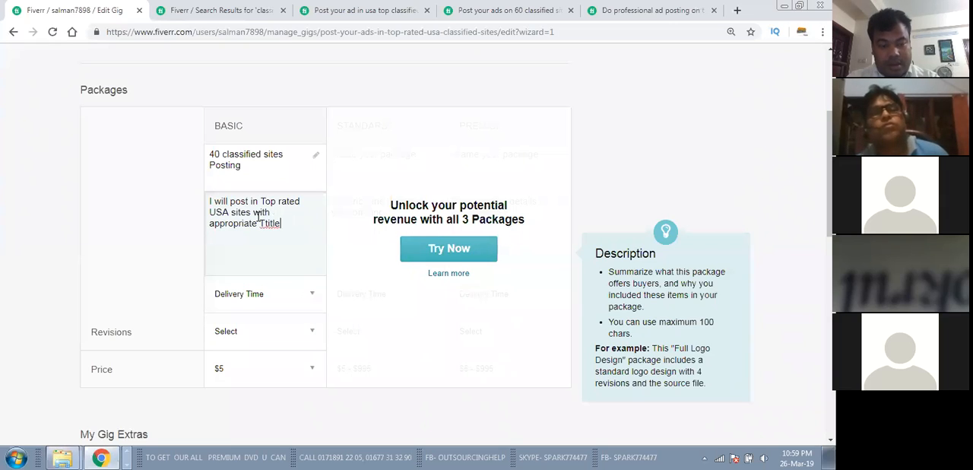
Step: Extend the Basic package's description after "USA sites" with "with appropriate Title, description, keywords"
key("BackSpace")
key("BackSpace")
key("BackSpace")
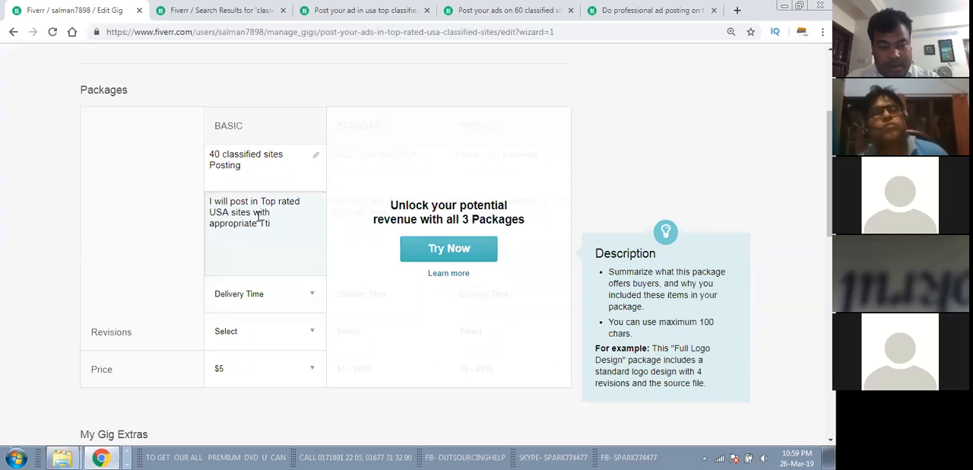
type("e, ")
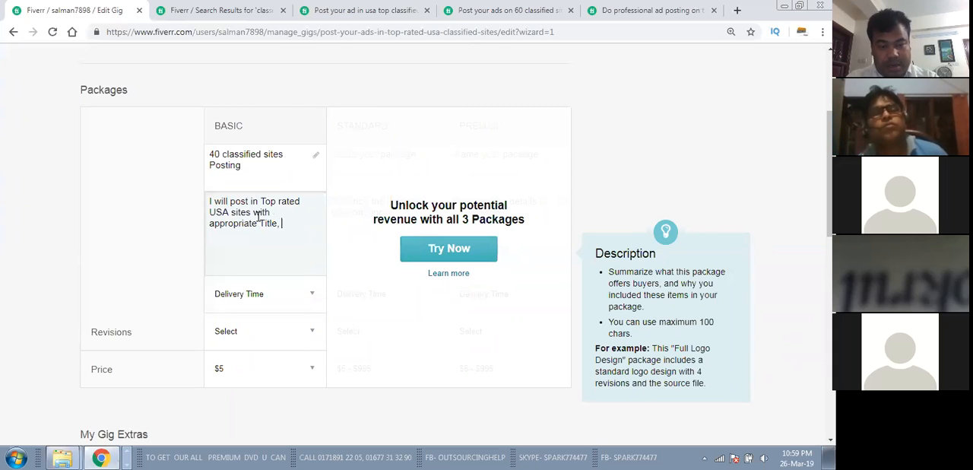
type("descripti")
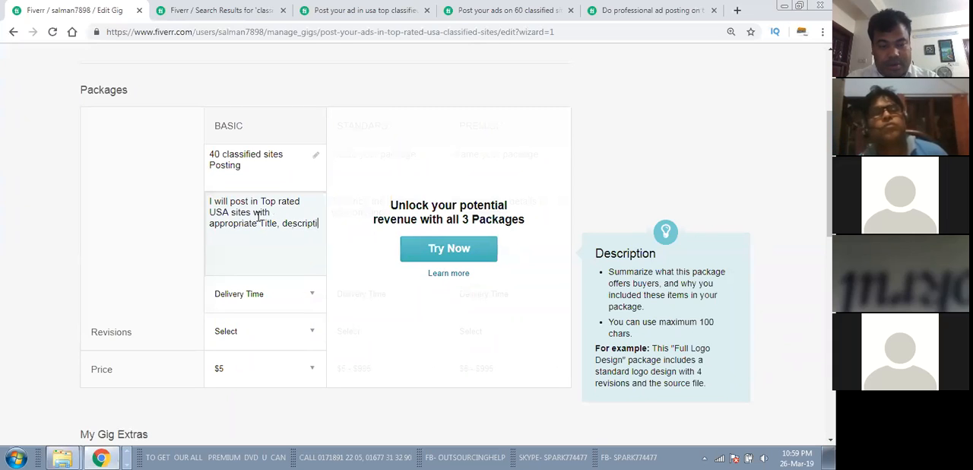
type("on, keyword")
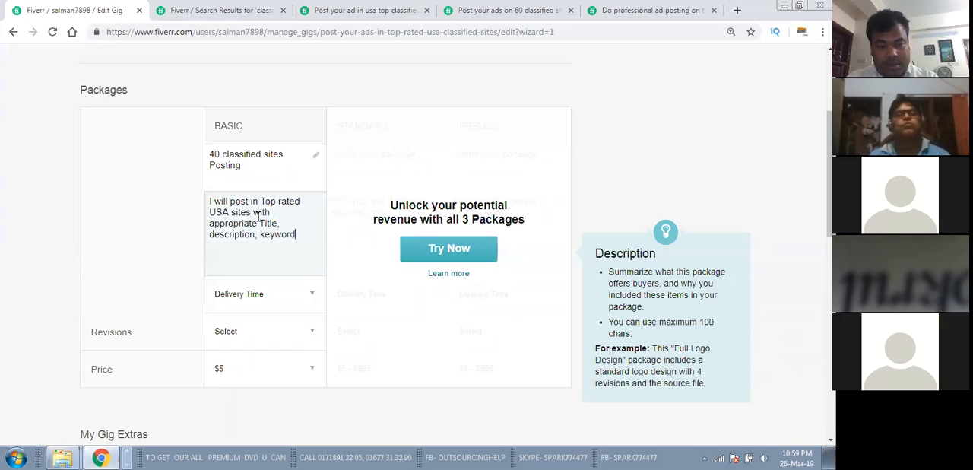
type("s a")
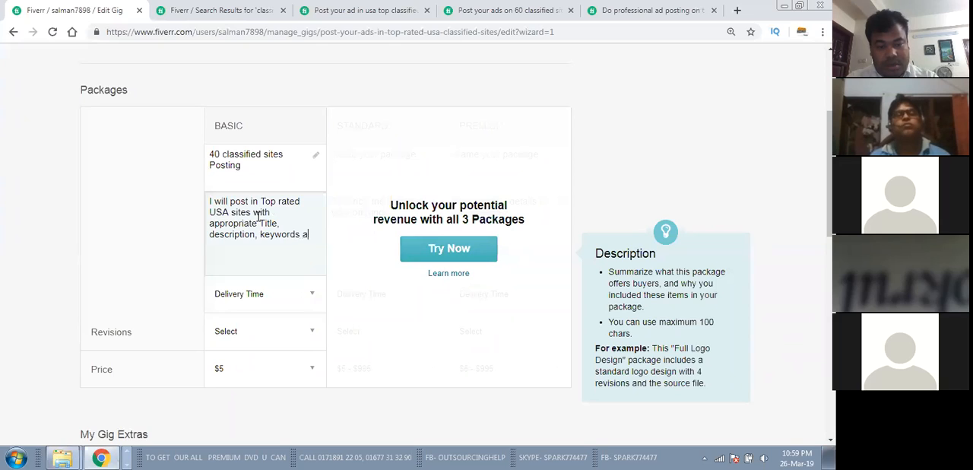
type("nd CA")
Step: Try continuing the Basic package's description with "and Categ", and end the sentence with a period after "keywords" instead
key("BackSpace")
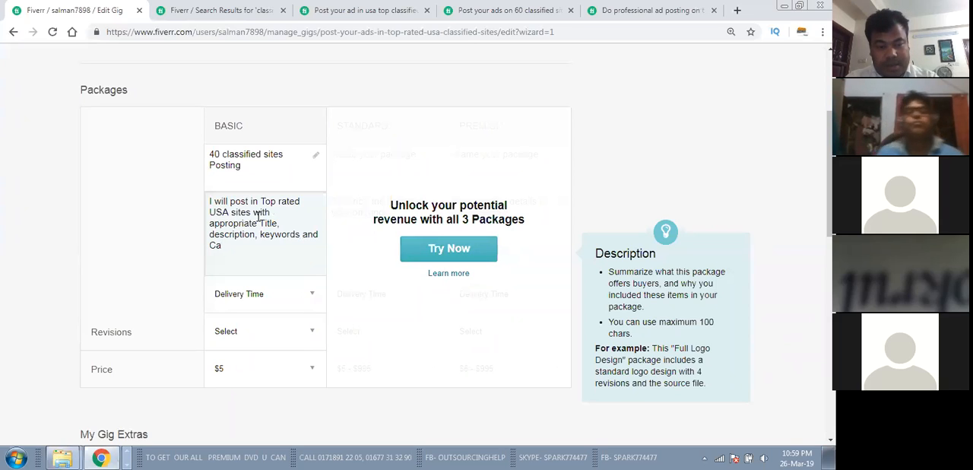
key("BackSpace")
key("BackSpace")
key("BackSpace")
key("BackSpace")
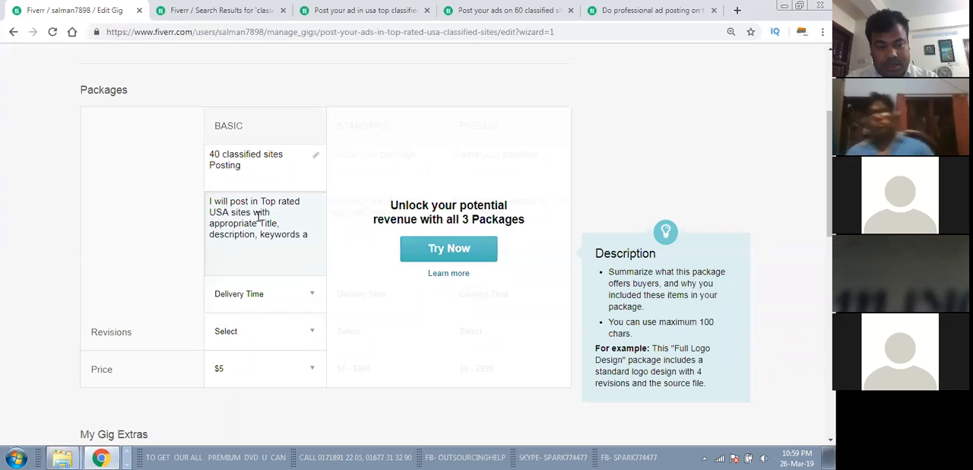
type("and")
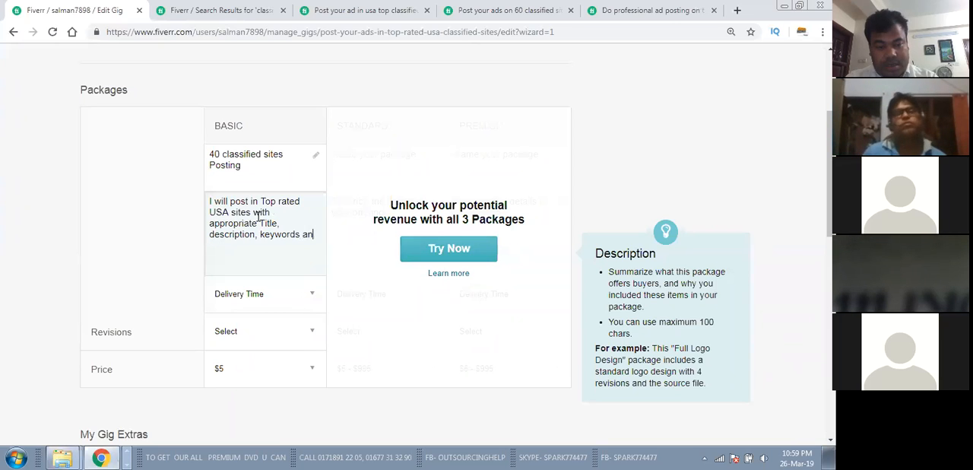
key("BackSpace")
key("BackSpace")
key("BackSpace")
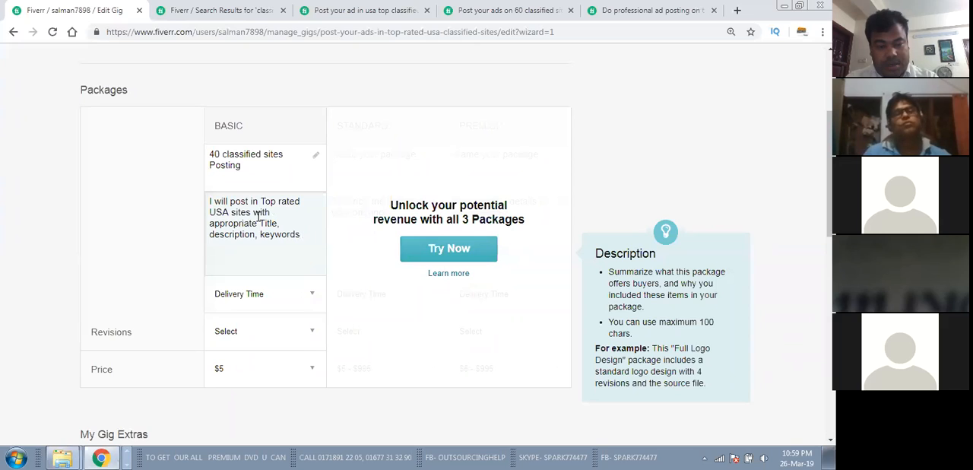
type("and CA")
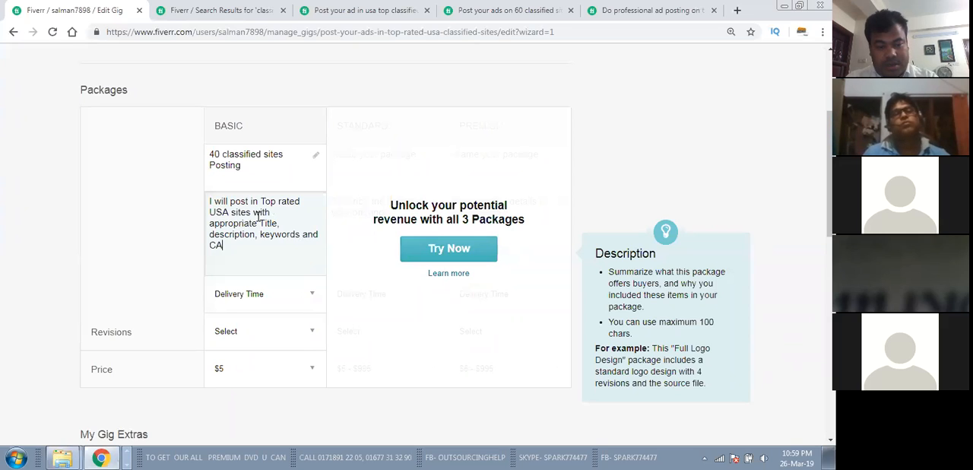
type("teg")
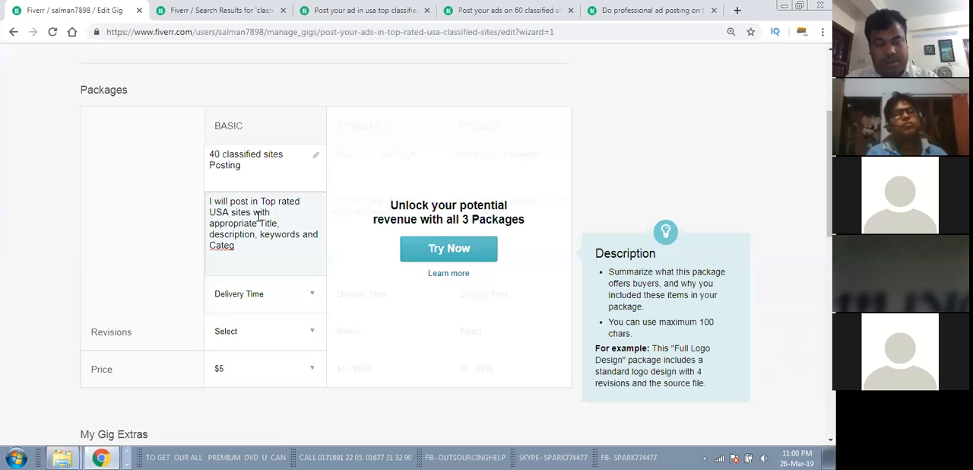
key("BackSpace")
key("BackSpace")
key("BackSpace")
key("BackSpace")
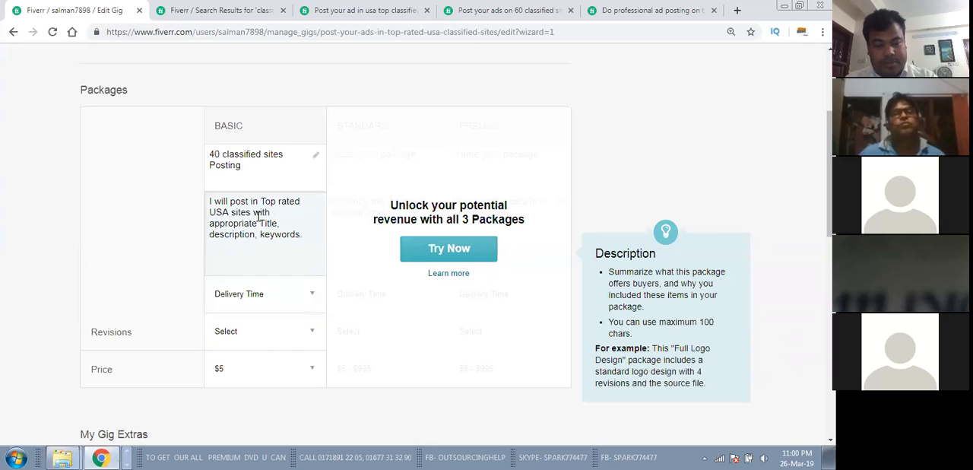
type("En")
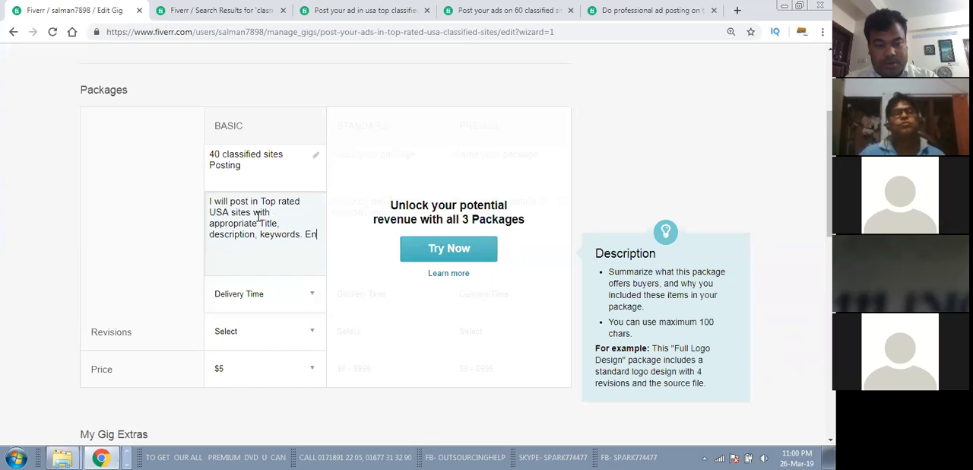
type("sure Live Ads")
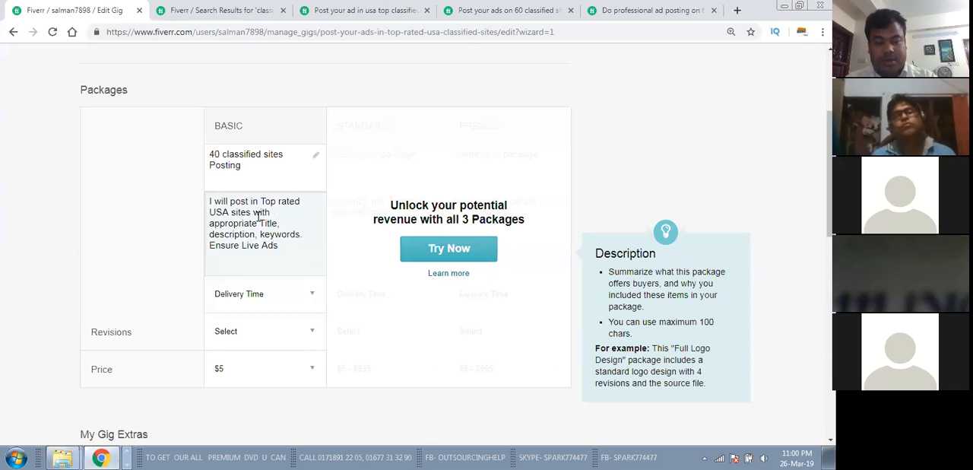
left_click(242, 157)
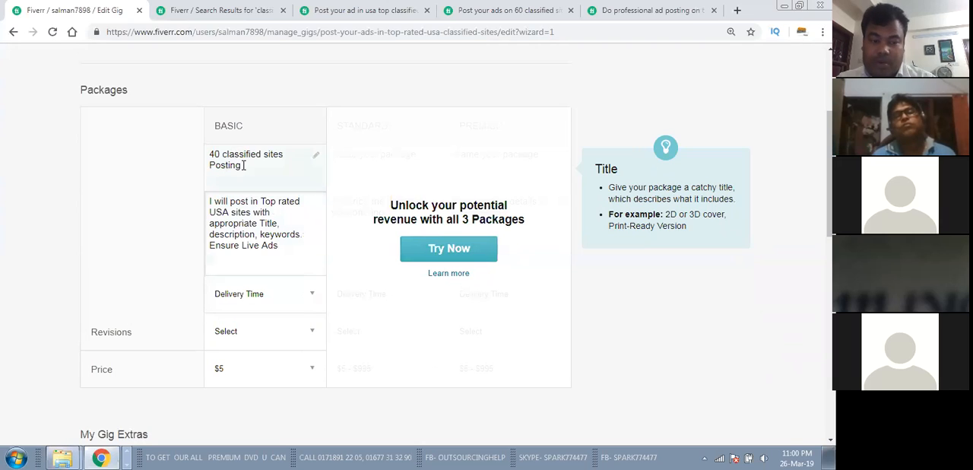
left_click(252, 204)
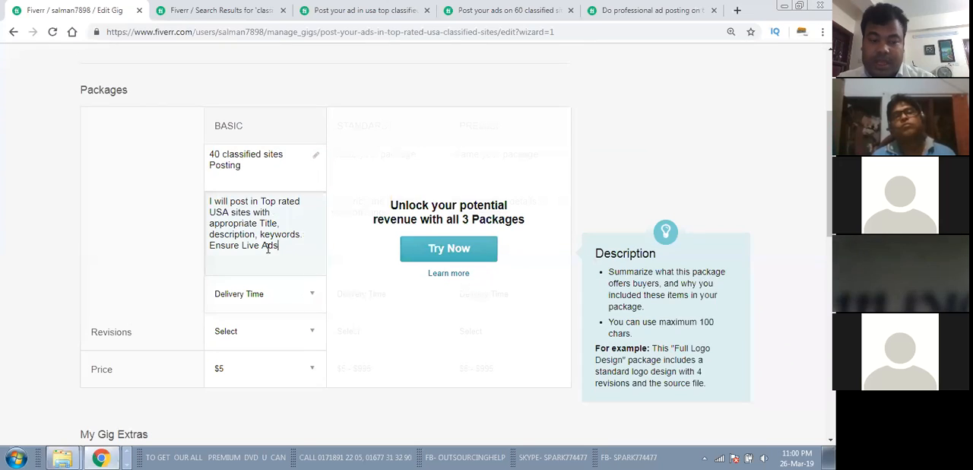
left_click(253, 156)
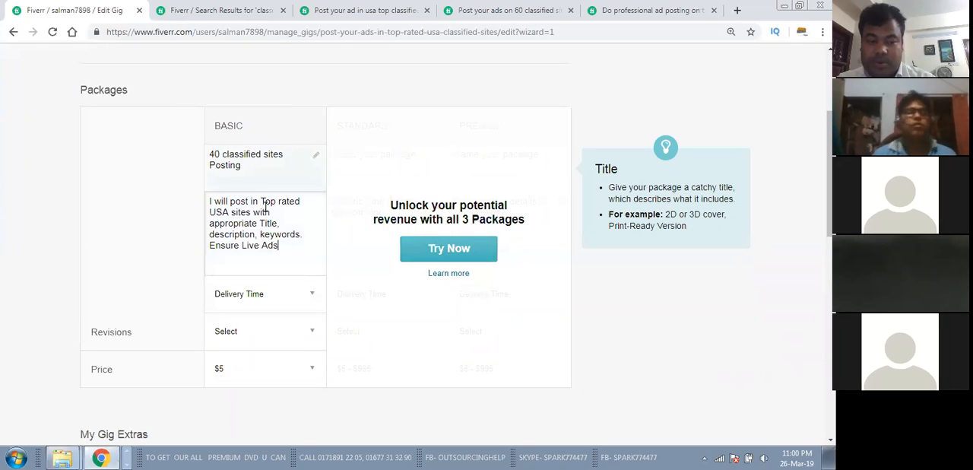
left_click(282, 251)
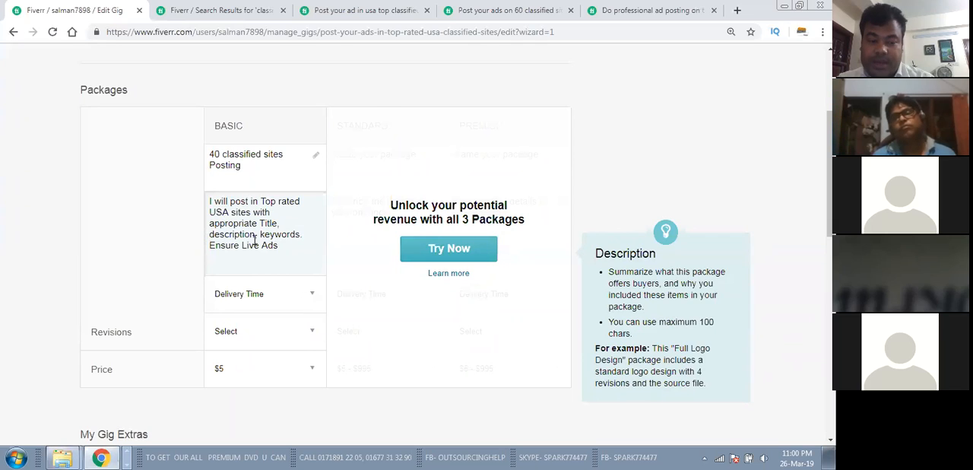
left_click(304, 234)
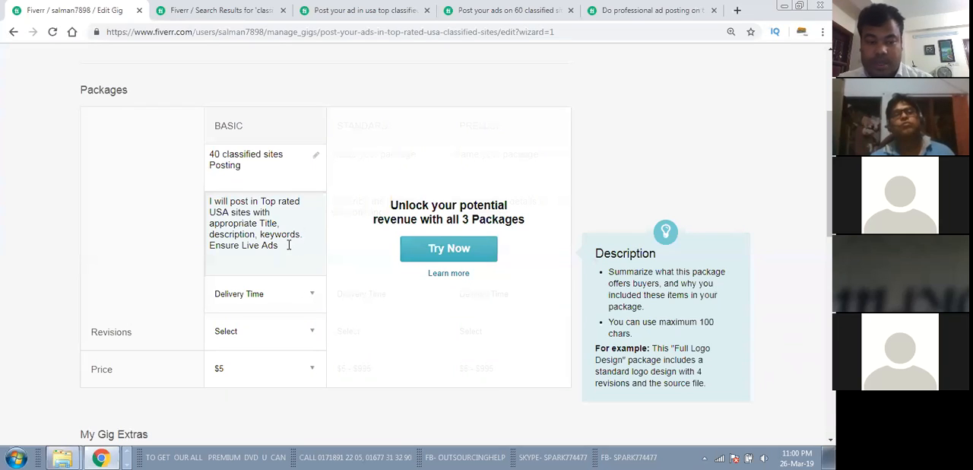
type(", M")
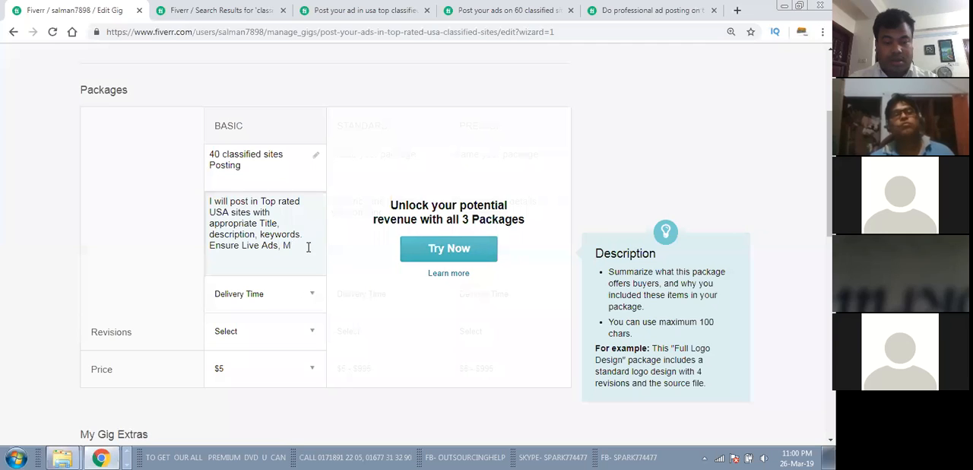
key("BackSpace")
key("BackSpace")
key("BackSpace")
key("BackSpace")
key("BackSpace")
key("BackSpace")
key("BackSpace")
key("BackSpace")
key("BackSpace")
key("BackSpace")
key("BackSpace")
key("BackSpace")
key("BackSpace")
key("BackSpace")
key("BackSpace")
key("BackSpace")
key("BackSpace")
key("BackSpace")
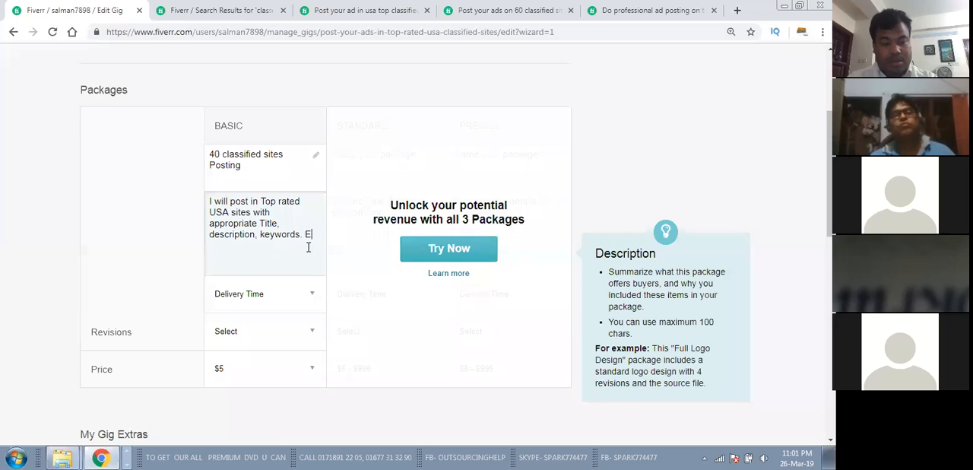
Step: Finish the Basic package's description with "Manual Posting" after the keywords sentence, correcting its spelling
type("Mann")
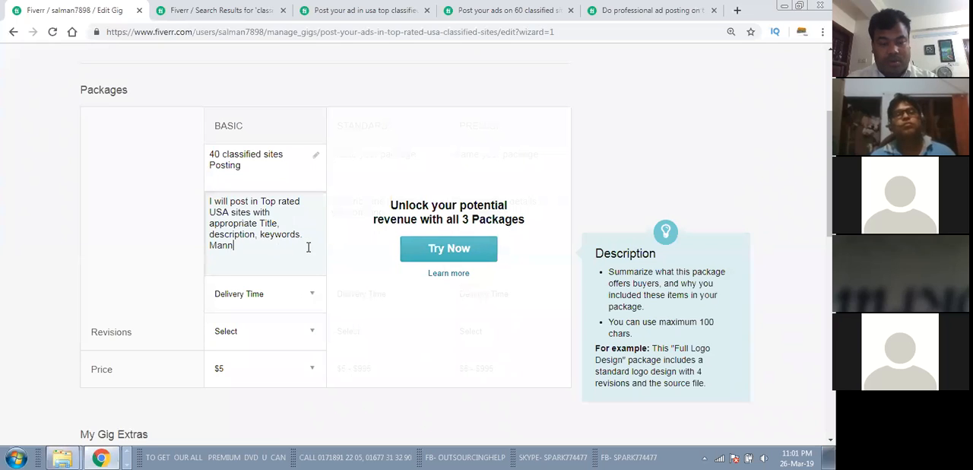
type("ual Posting")
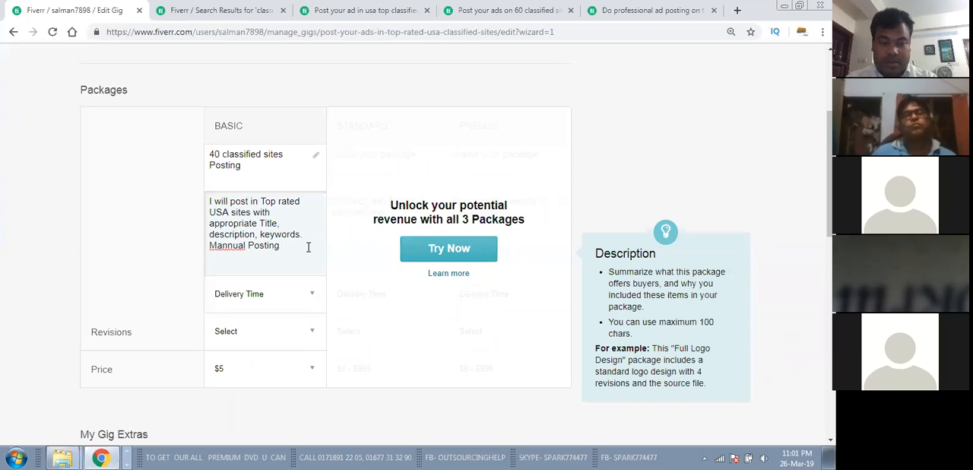
left_click(228, 245)
key("BackSpace")
left_click(242, 157)
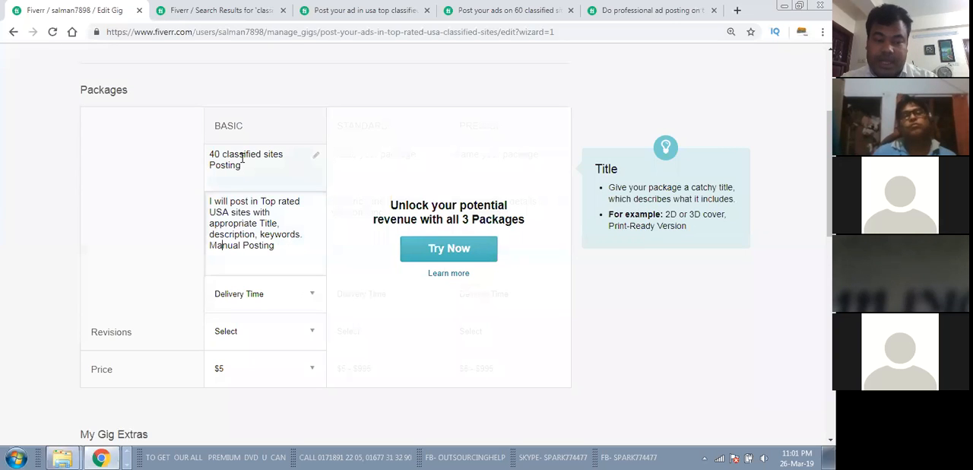
left_click(245, 234)
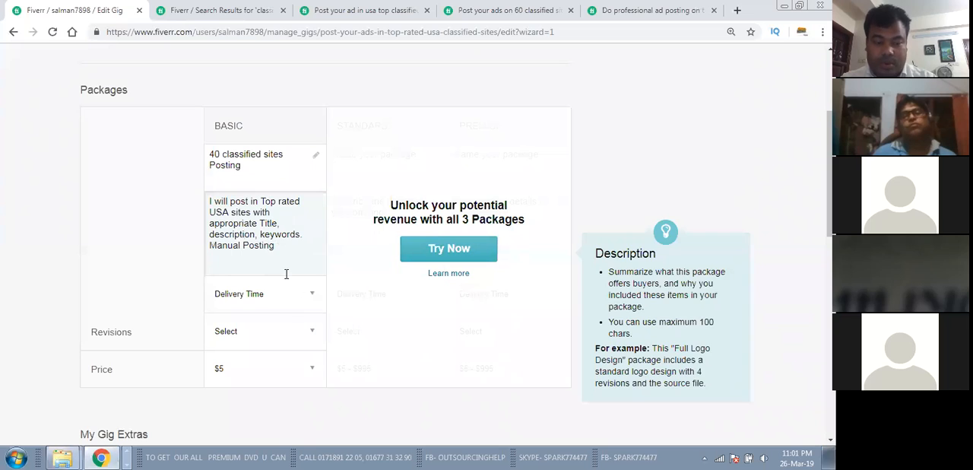
Step: Set the Basic package's delivery time to 3 Days Delivery and its revisions to Unlimited
left_click(310, 295)
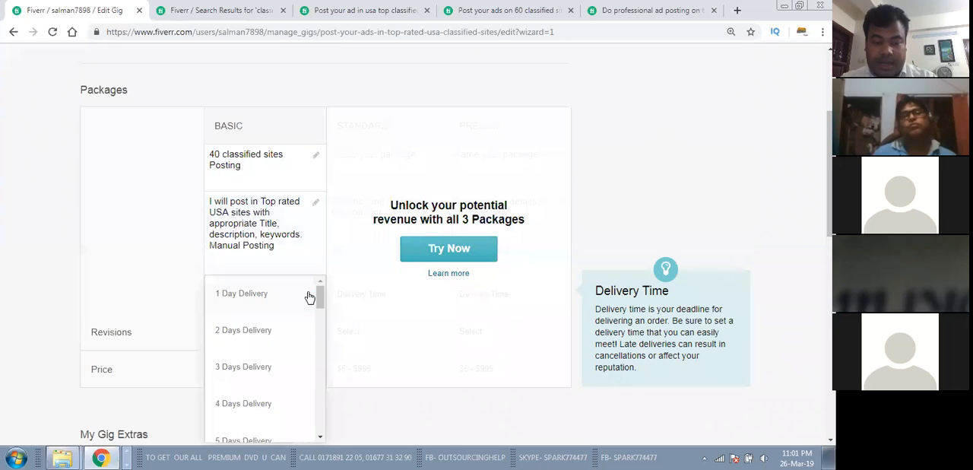
left_click(243, 367)
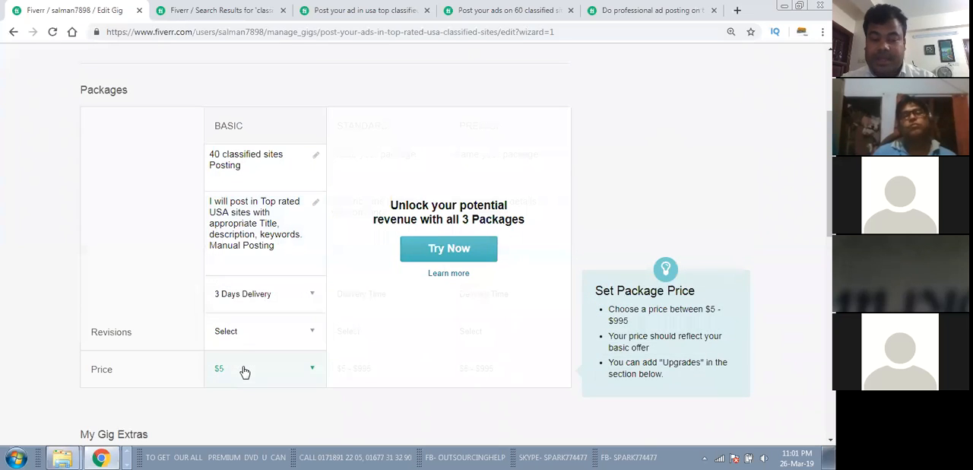
scroll(154, 223, "down", 1)
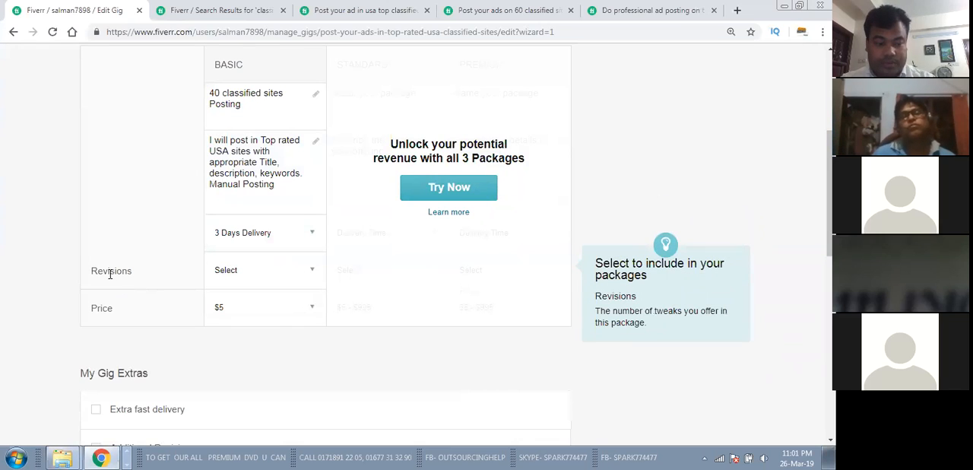
left_click(267, 274)
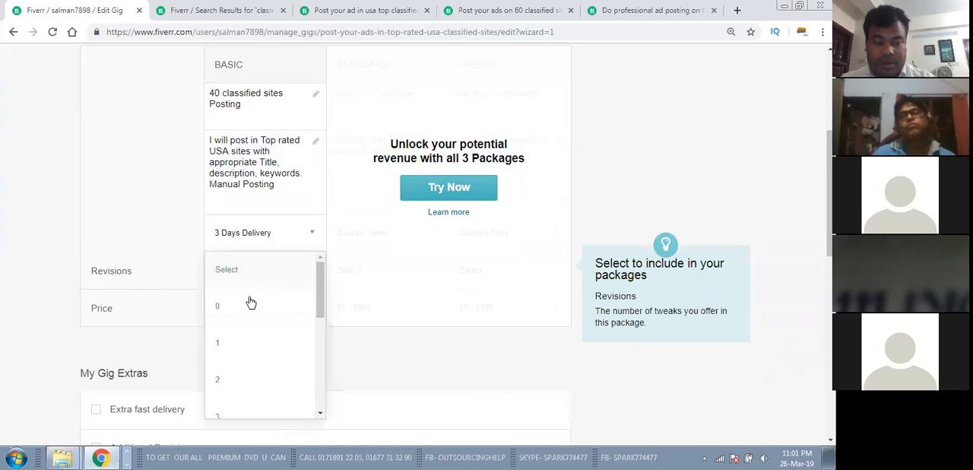
scroll(278, 370, "down", 1)
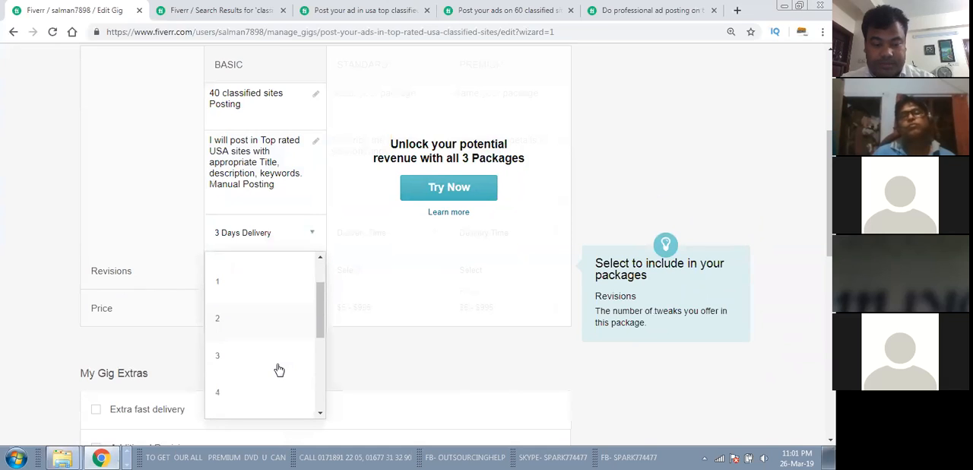
scroll(280, 350, "down", 5)
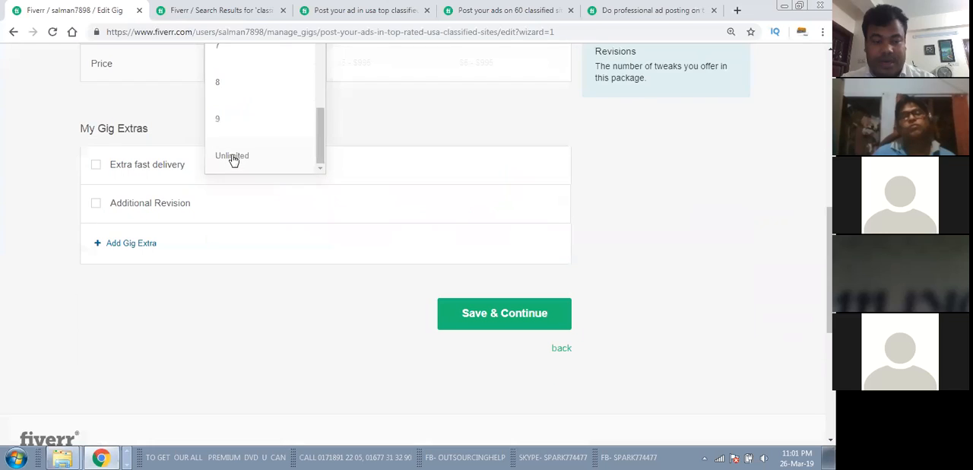
left_click(233, 159)
scroll(281, 328, "up", 10)
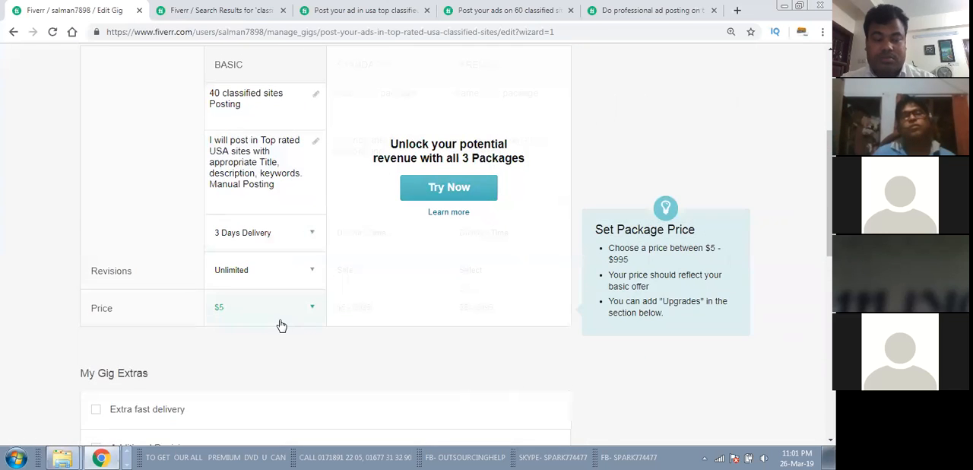
scroll(280, 319, "down", 2)
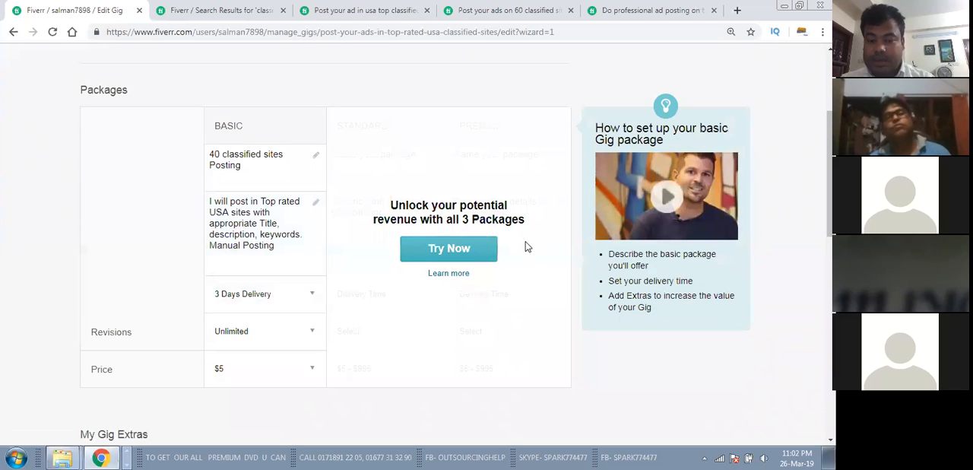
Step: Unlock all three packages for the gig and dismiss the introductory dialog
left_click(459, 251)
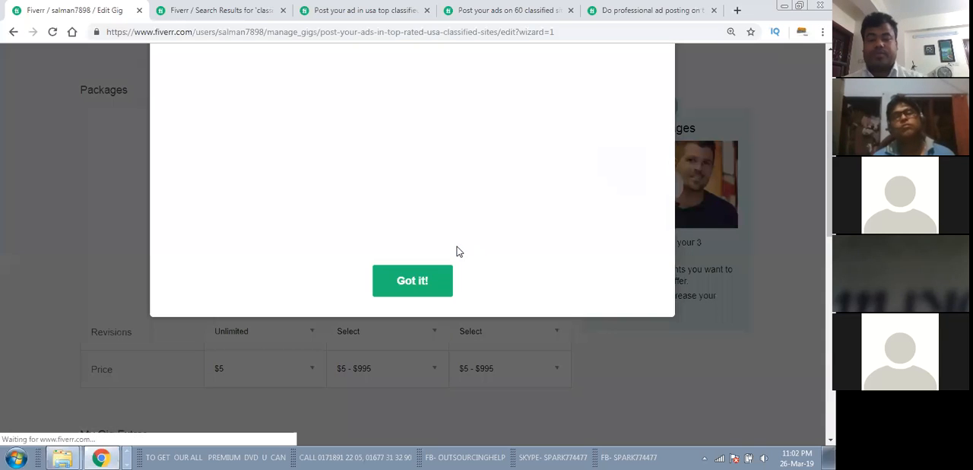
left_click(418, 280)
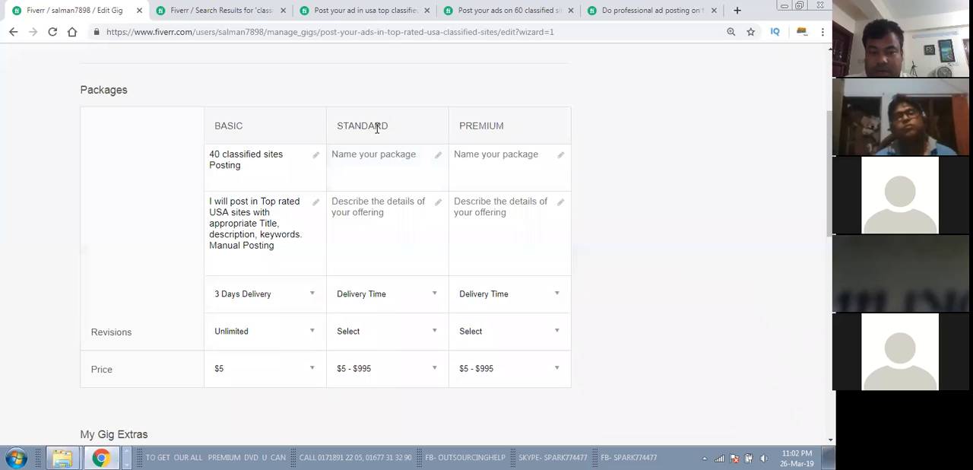
left_click_drag(253, 158, 200, 147)
left_click(271, 162)
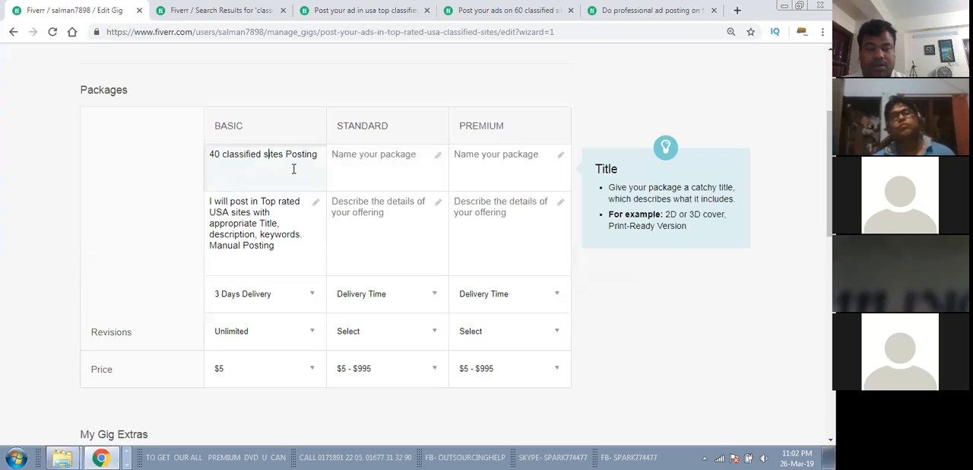
Step: Name the Standard package "80 Classified sites Posting"
left_click(343, 157)
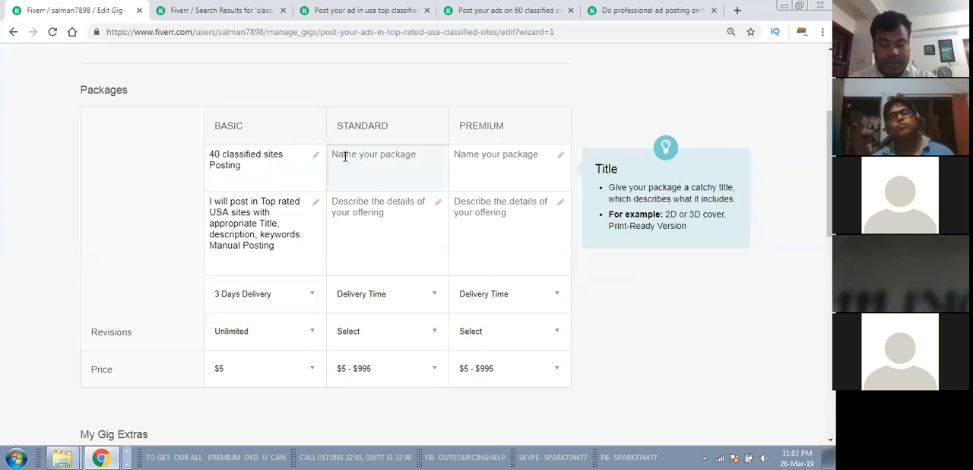
type("50 Cla")
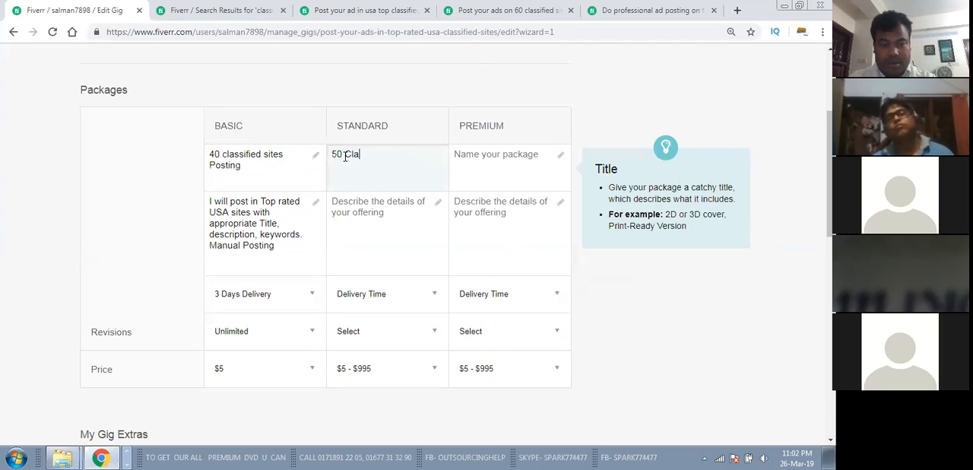
key("BackSpace")
key("BackSpace")
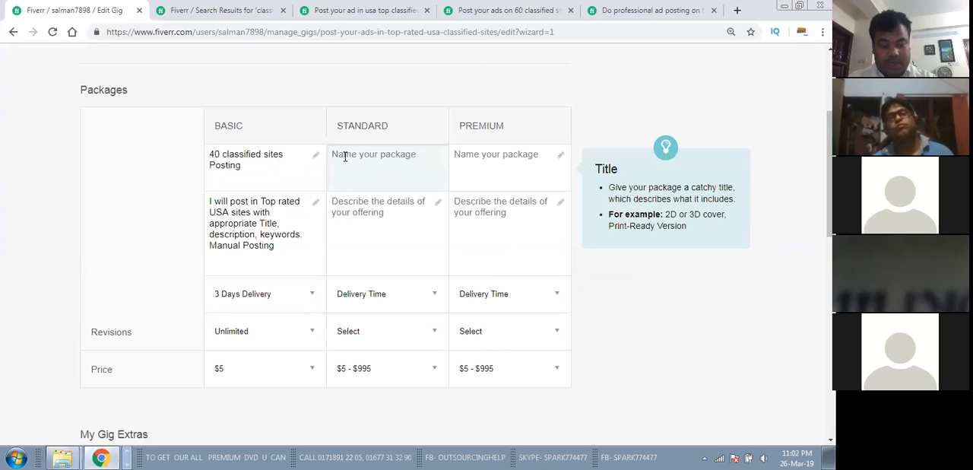
type("80 Classified sites Posting")
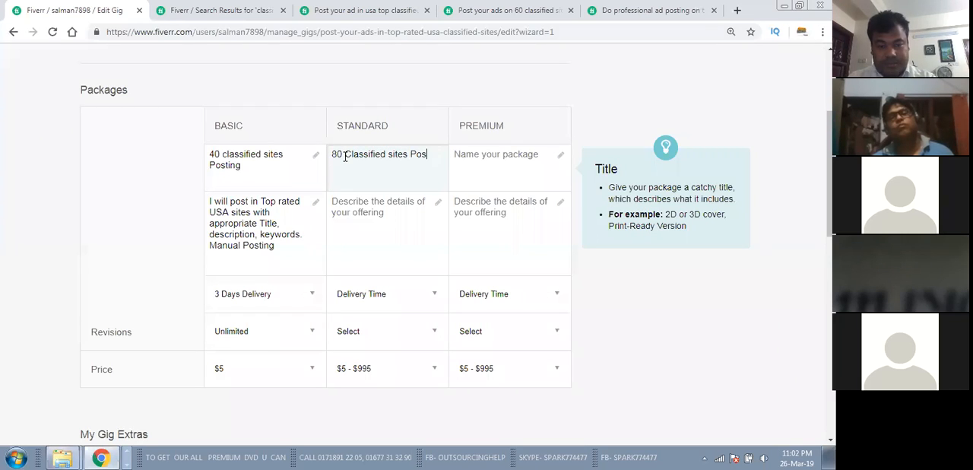
Step: Name the Premium package "120 Classified Sites Posting"
left_click(474, 154)
type("120")
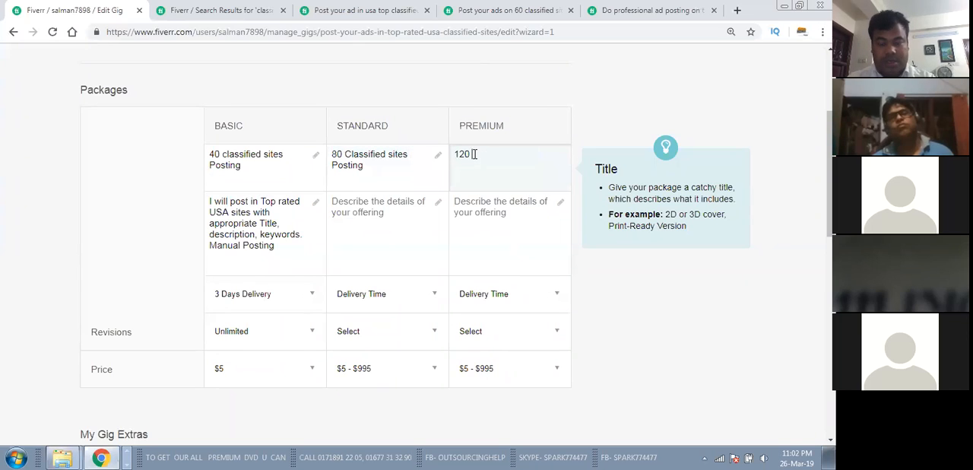
type(" Classified Sites Posting")
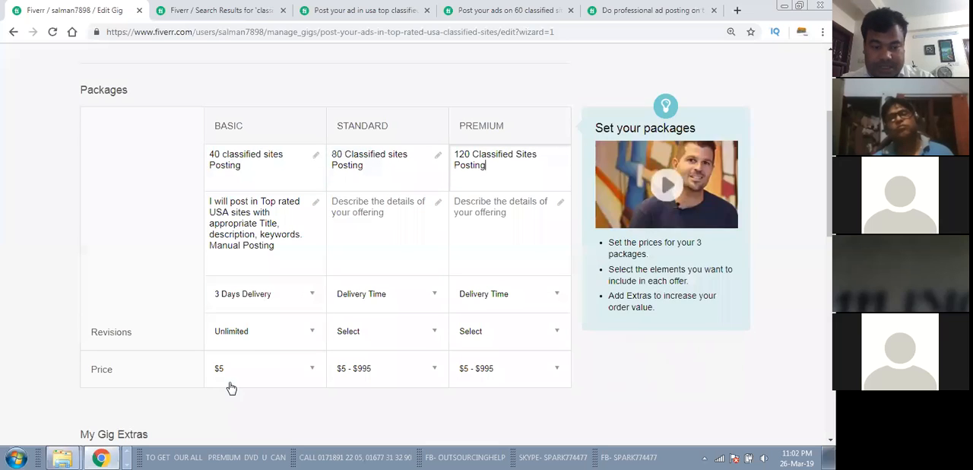
Step: Set the Standard package's price to $10 and the Premium package's price to $15
left_click(397, 374)
left_click(345, 404)
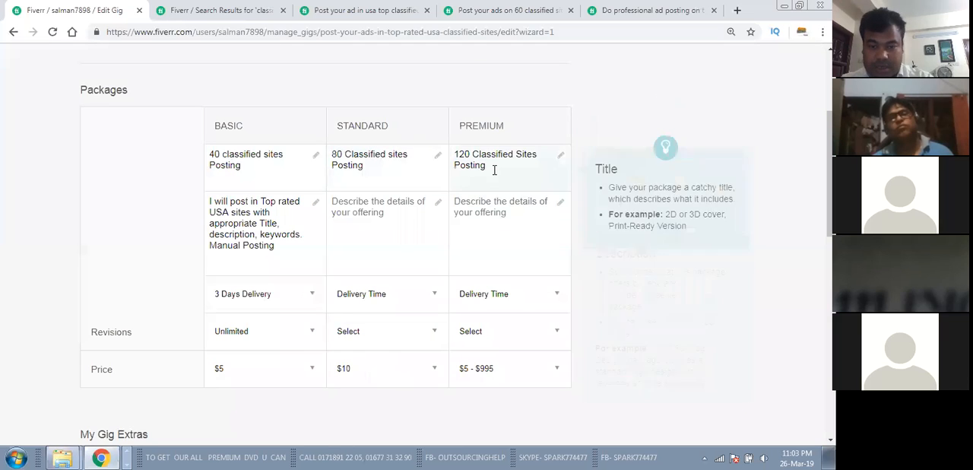
left_click(504, 372)
scroll(504, 381, "down", 2)
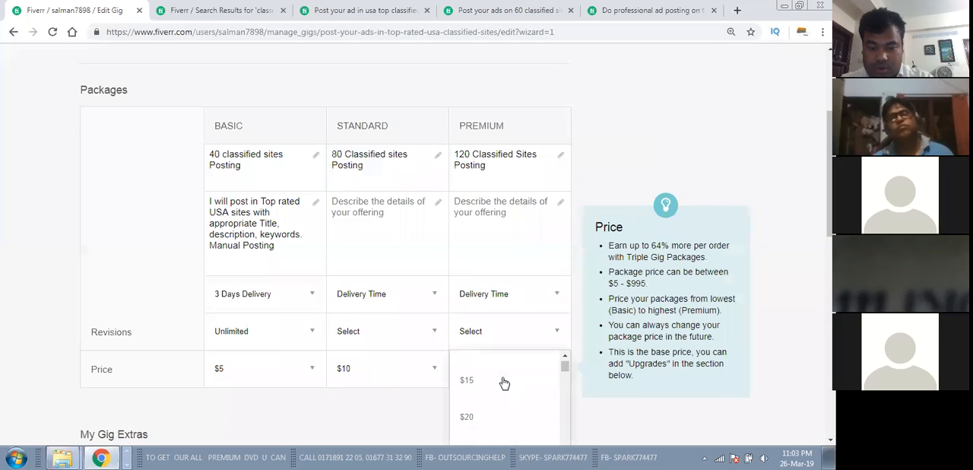
left_click(463, 383)
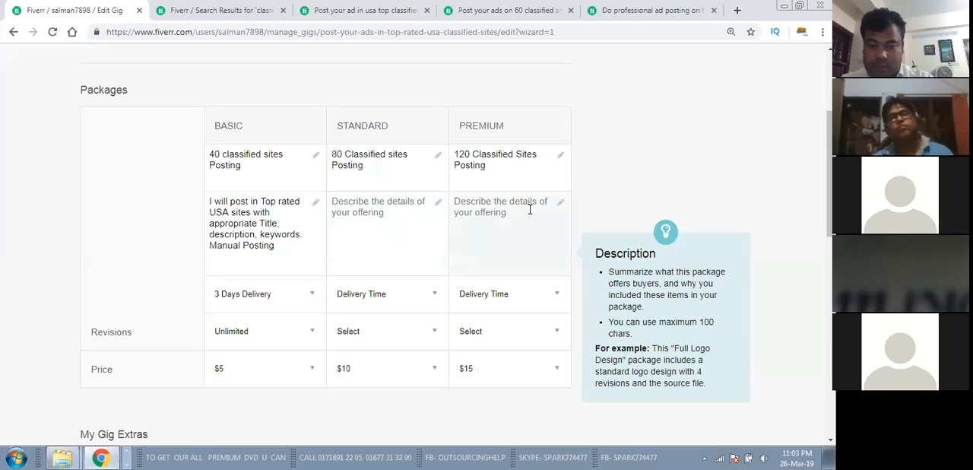
Step: Copy the Basic package's full description into the Standard and Premium package descriptions
left_click_drag(281, 245, 204, 196)
right_click(248, 213)
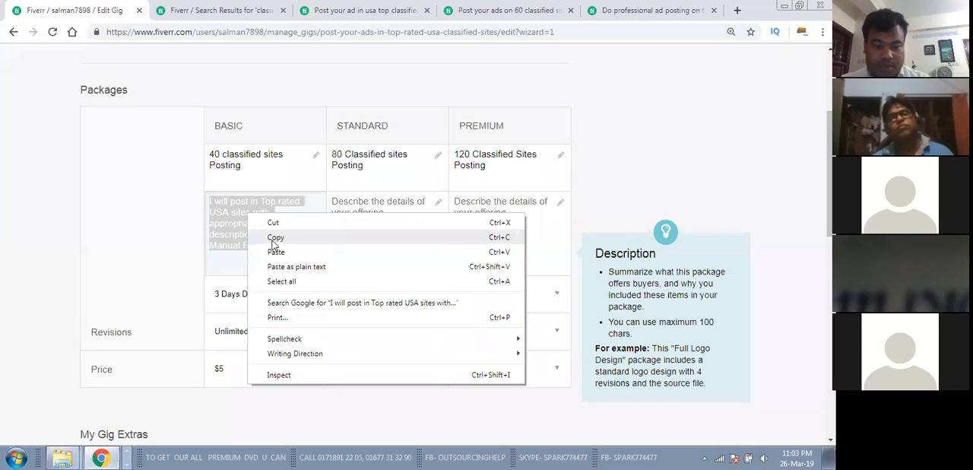
left_click(278, 235)
left_click(386, 219)
right_click(354, 205)
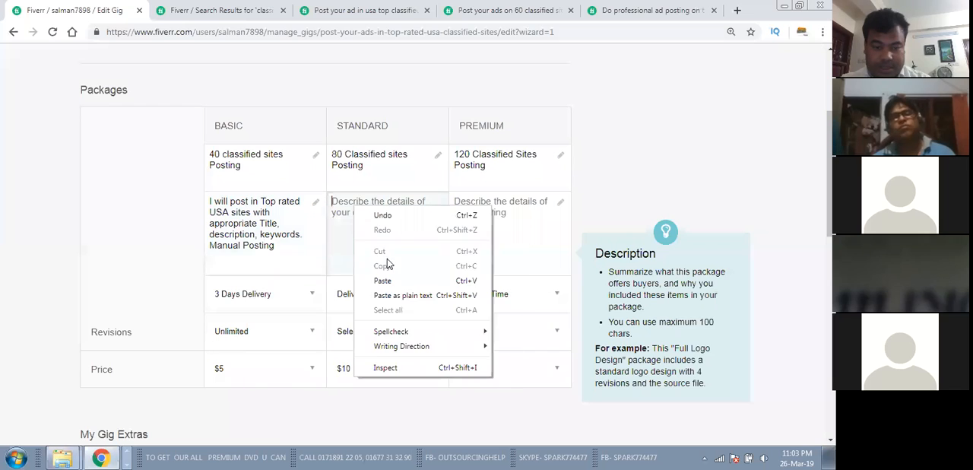
left_click(380, 279)
left_click(498, 204)
right_click(498, 204)
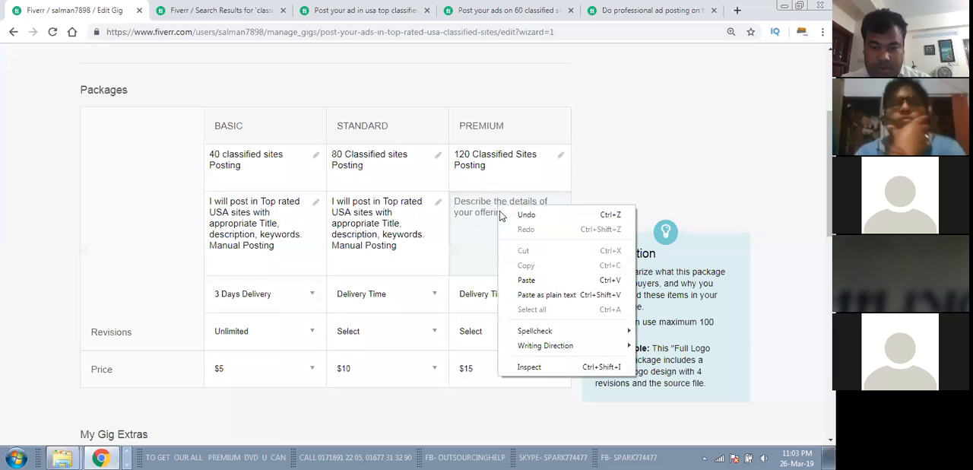
left_click(536, 281)
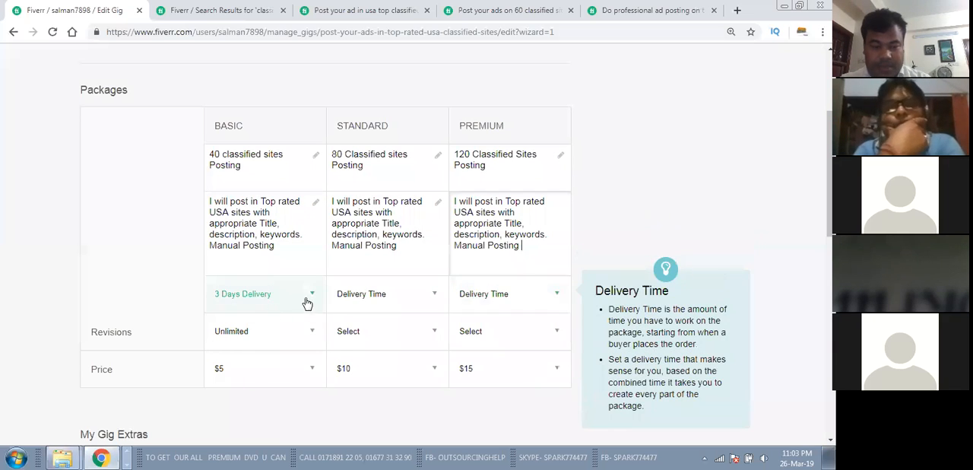
Step: Set the delivery time to 4 Days Delivery for the Standard package and 5 Days Delivery for the Premium package
left_click(422, 299)
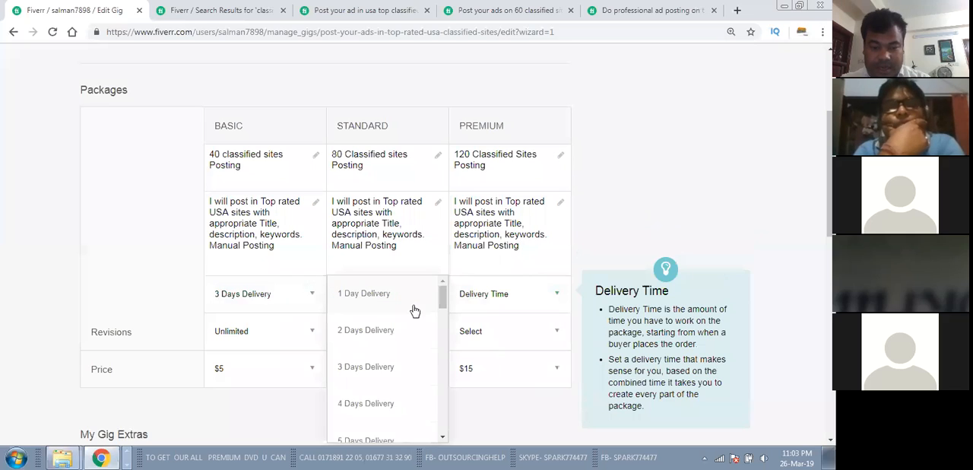
left_click(361, 402)
left_click(487, 301)
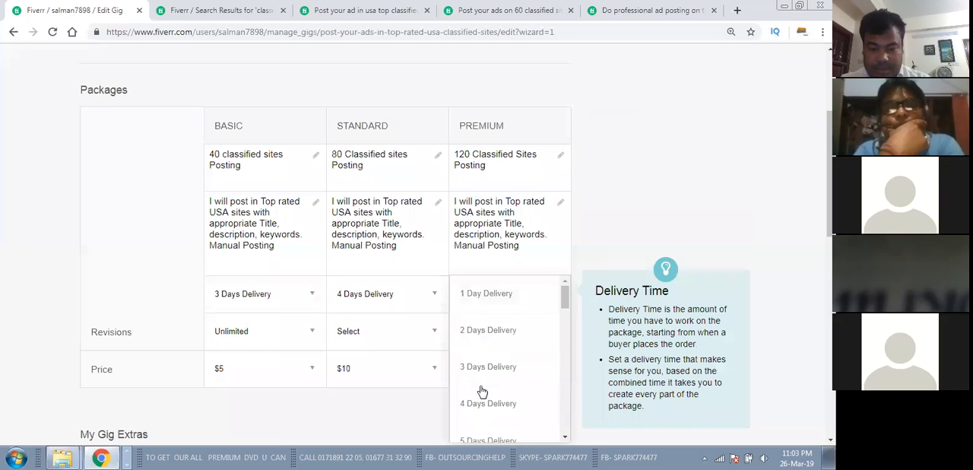
scroll(484, 380, "down", 1)
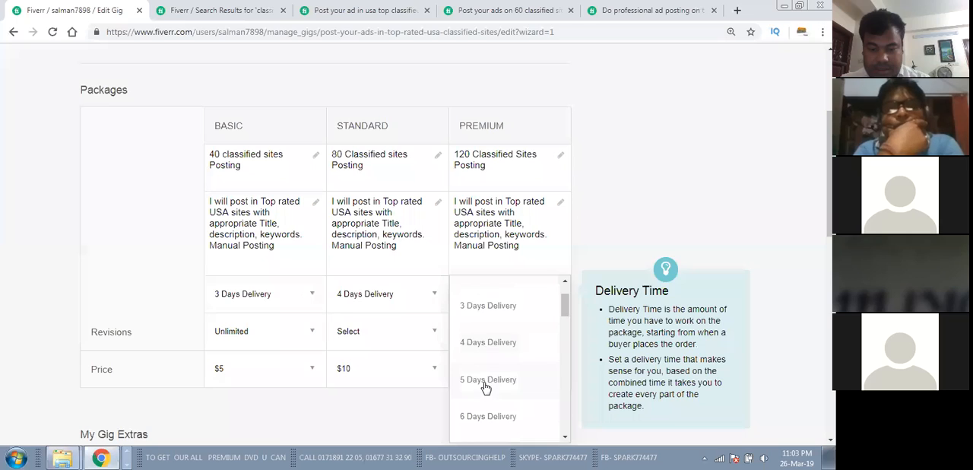
left_click(487, 382)
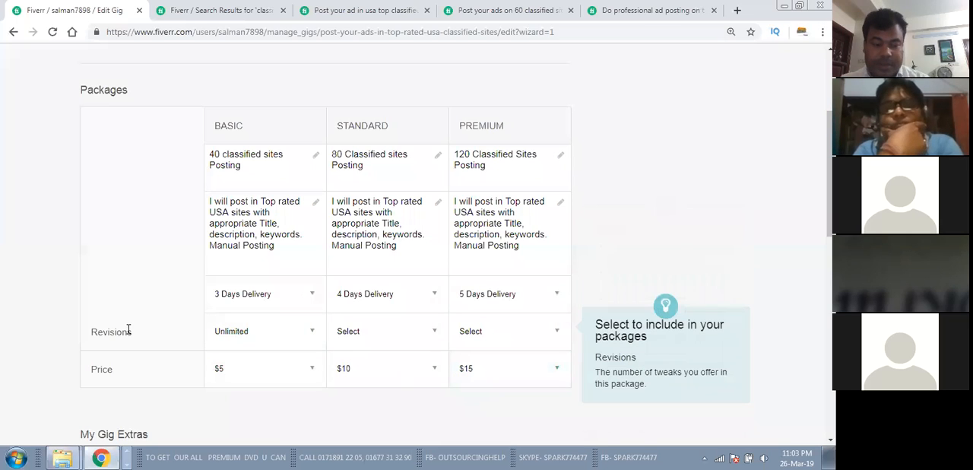
Step: Set the revisions of both the Standard and Premium packages to Unlimited
left_click(412, 341)
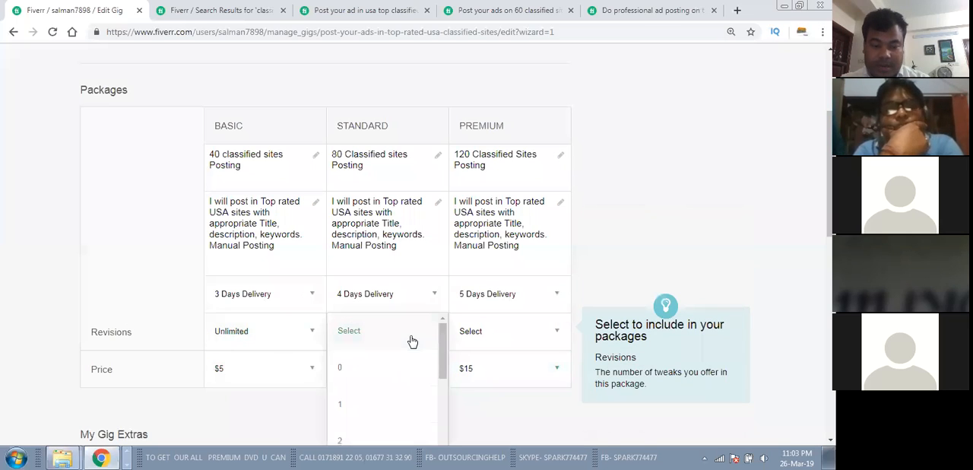
scroll(390, 361, "down", 8)
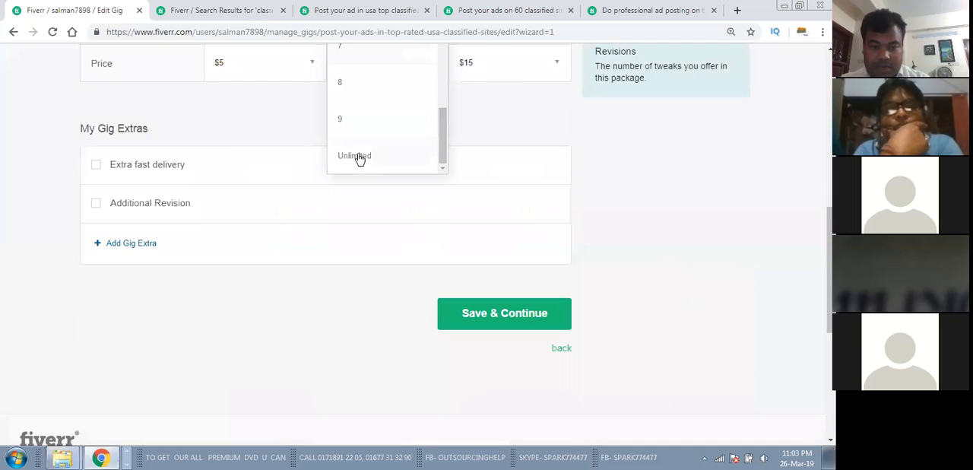
left_click(355, 156)
scroll(515, 203, "up", 2)
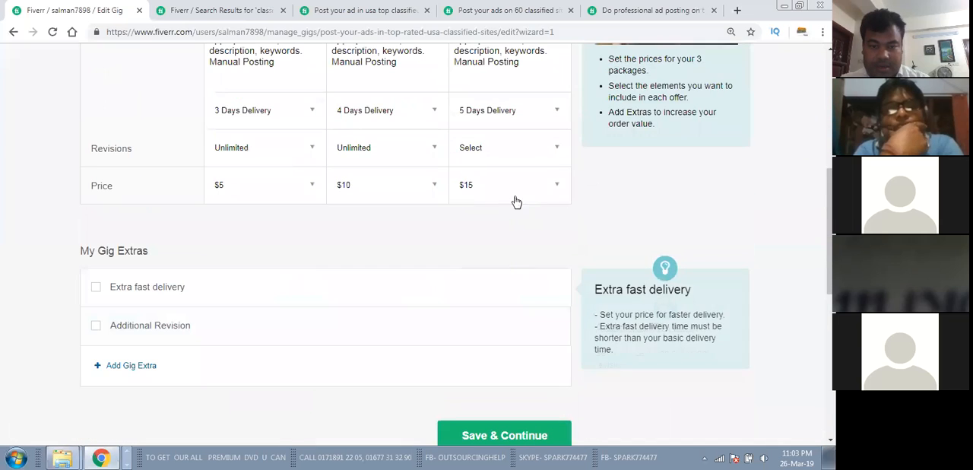
left_click(526, 152)
scroll(494, 238, "down", 5)
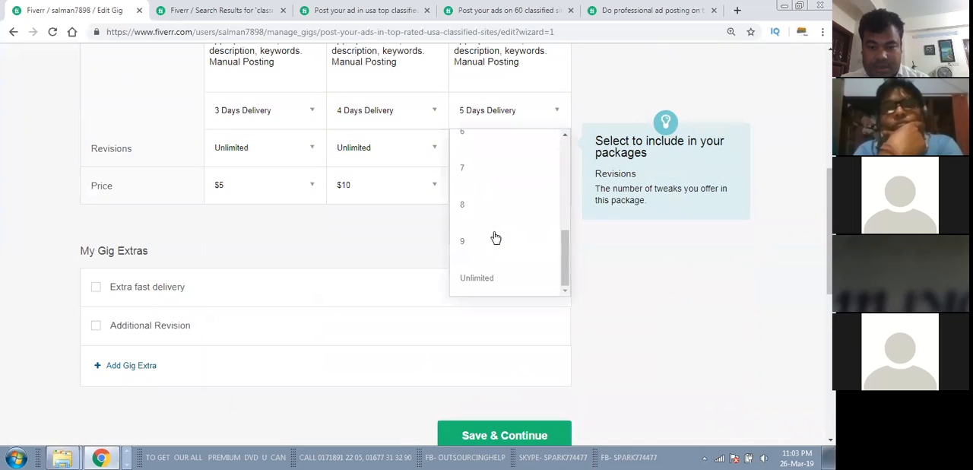
left_click(474, 274)
scroll(492, 262, "up", 2)
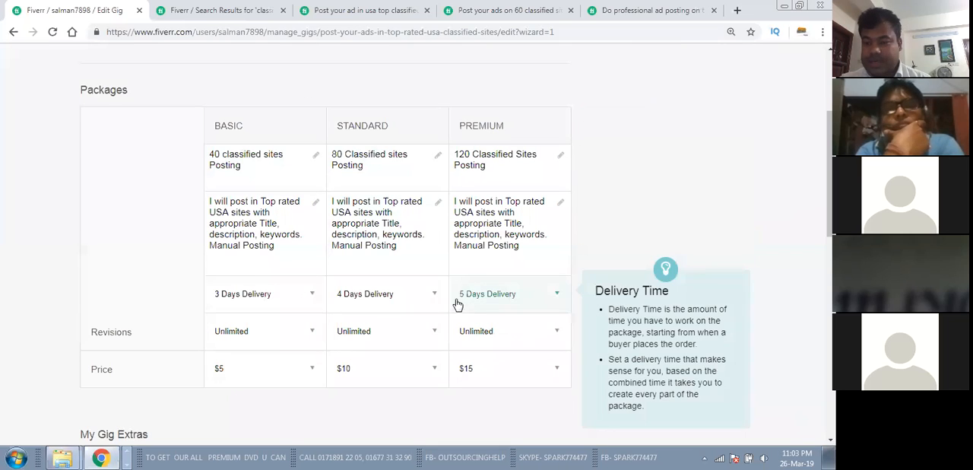
scroll(455, 295, "down", 1)
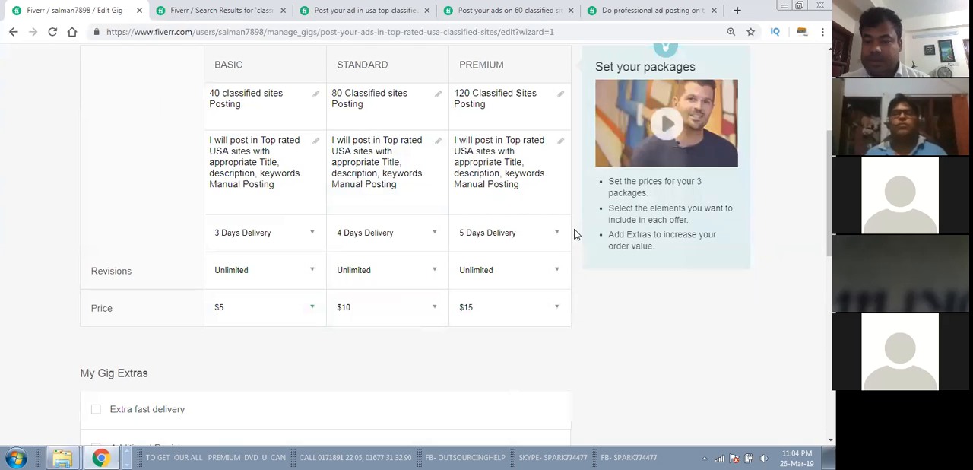
scroll(576, 234, "up", 1)
scroll(575, 234, "up", 2)
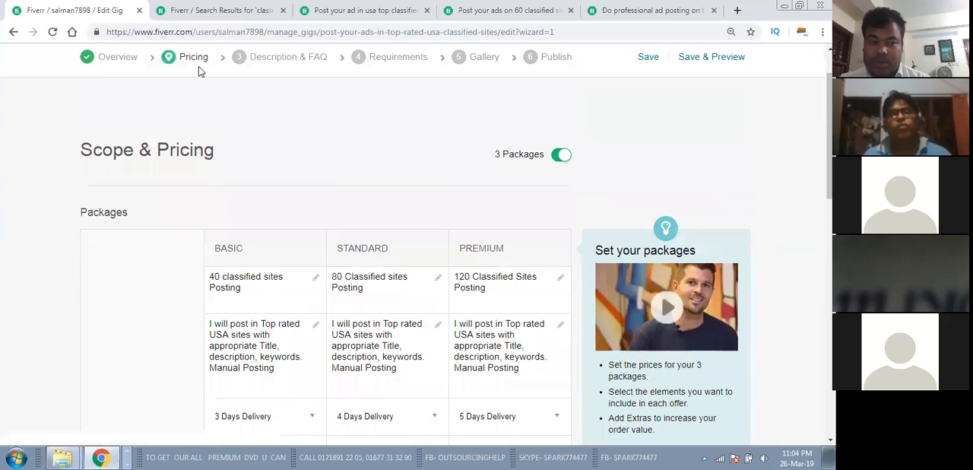
scroll(274, 190, "down", 2)
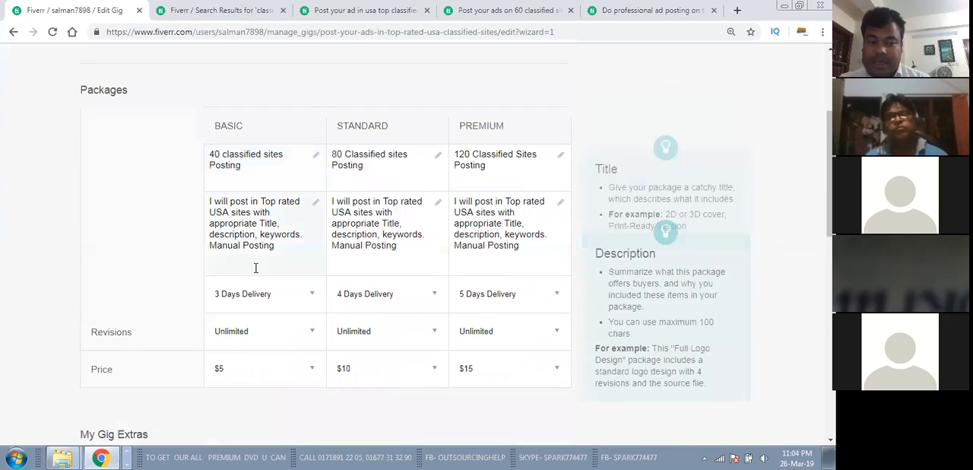
Step: Review the package comparison tables of the three competitor classified ad gigs for their prices, delivery times and revisions
left_click(524, 9)
left_click(610, 9)
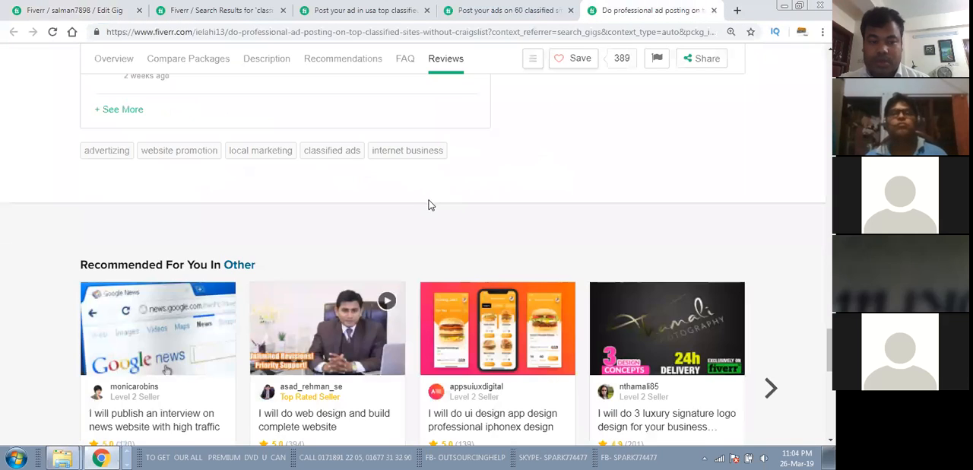
scroll(427, 197, "up", 6)
scroll(427, 187, "up", 15)
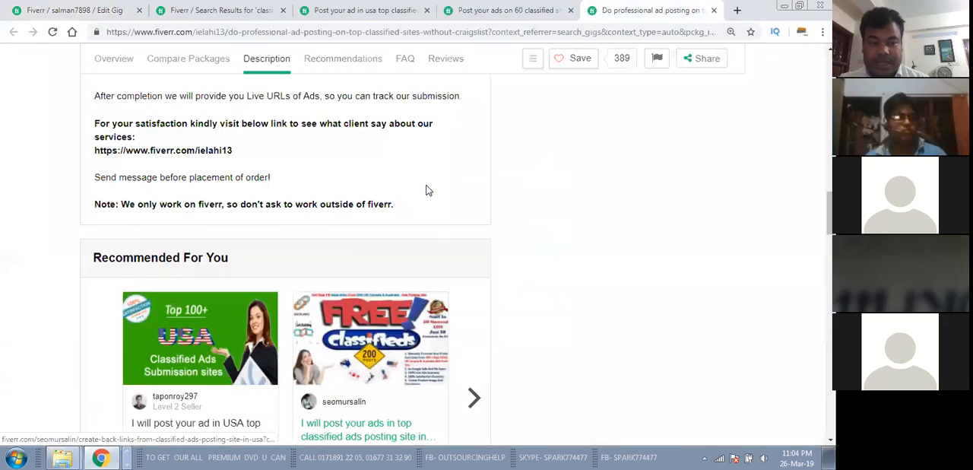
scroll(428, 189, "up", 2)
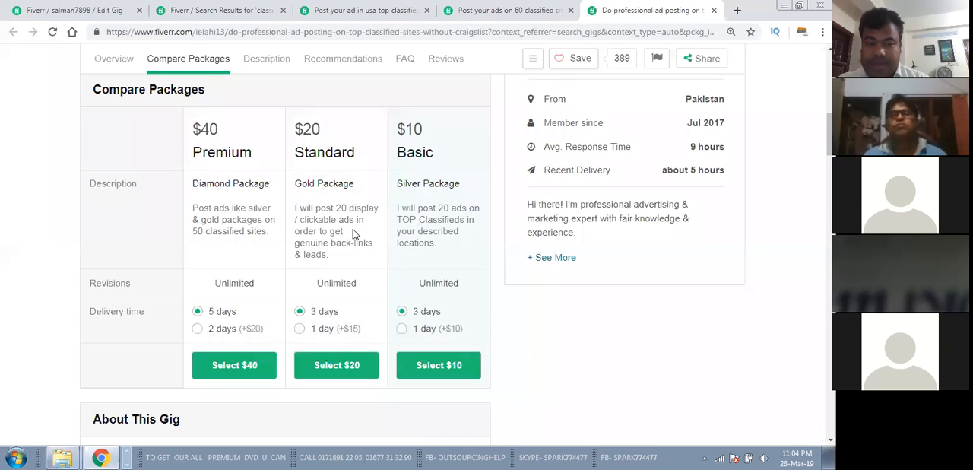
left_click(509, 9)
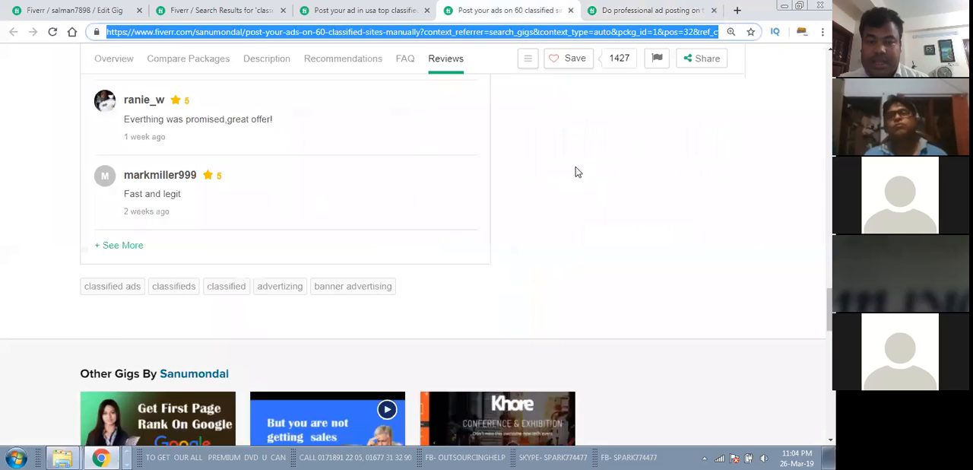
scroll(575, 170, "up", 20)
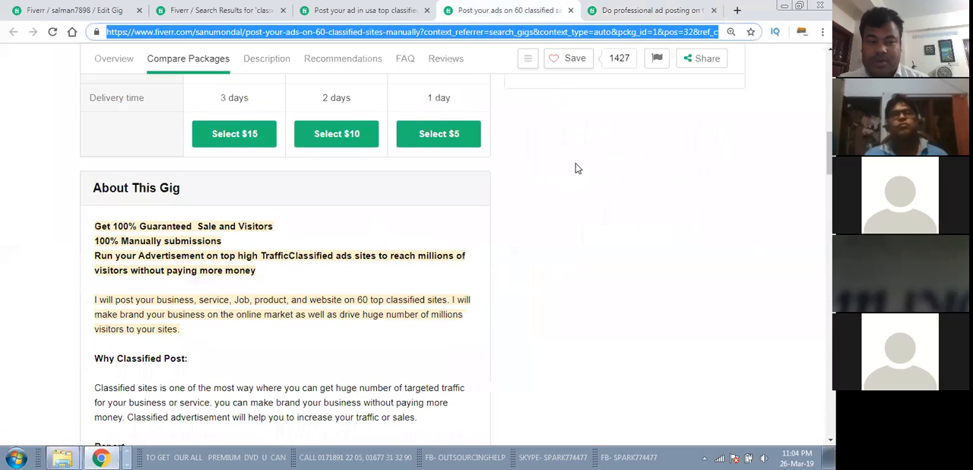
scroll(479, 226, "up", 3)
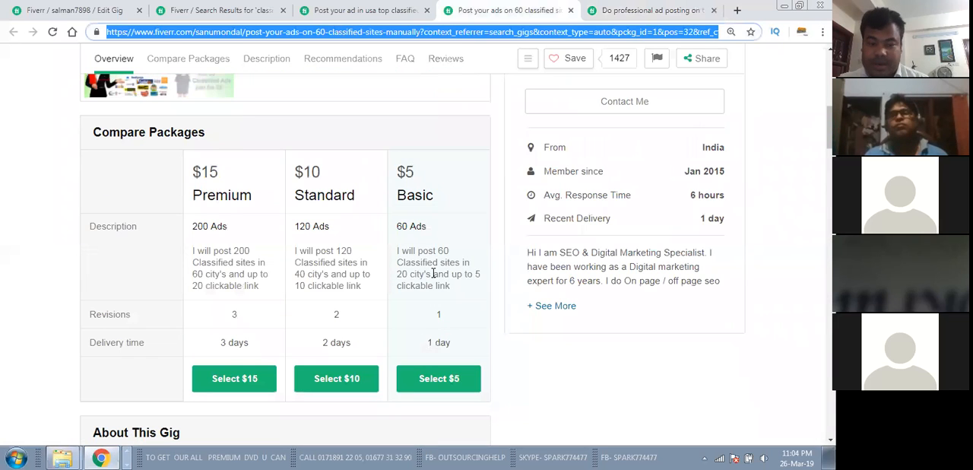
left_click(357, 9)
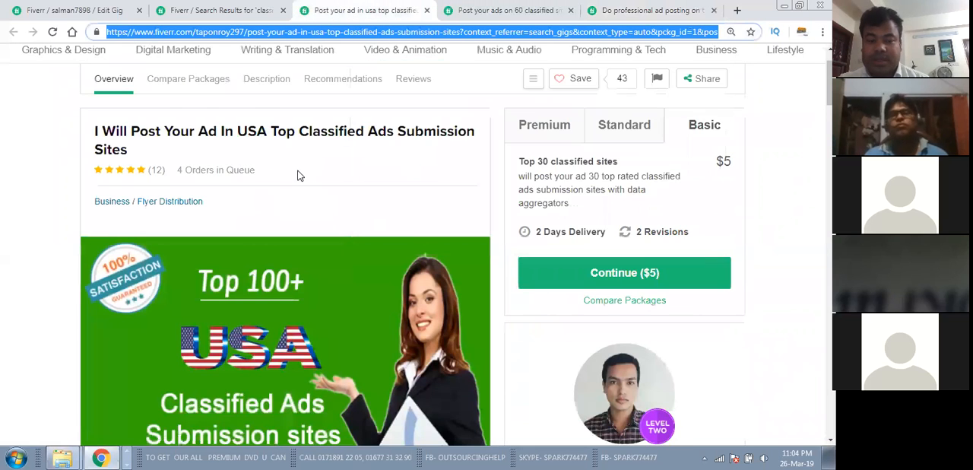
scroll(327, 174, "down", 5)
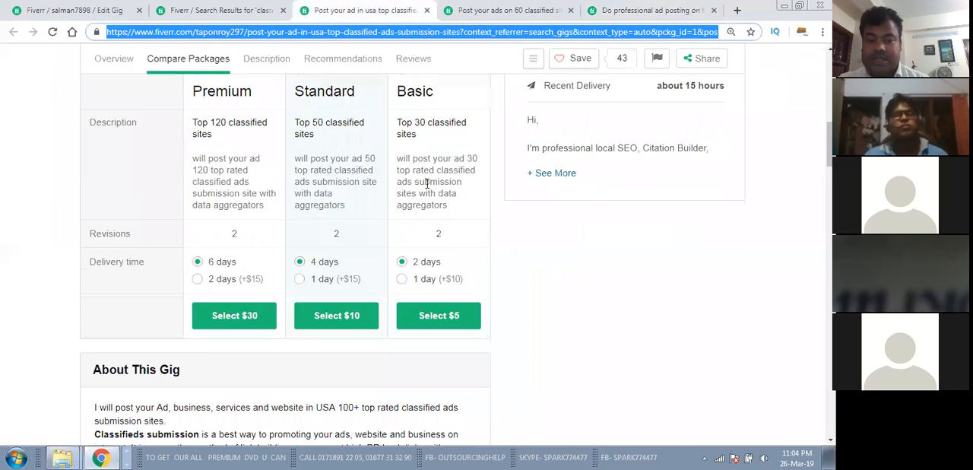
Step: Return to the gig being edited, save its package pricing without any gig extras and continue to the Description & FAQ stage
left_click(210, 8)
left_click(110, 10)
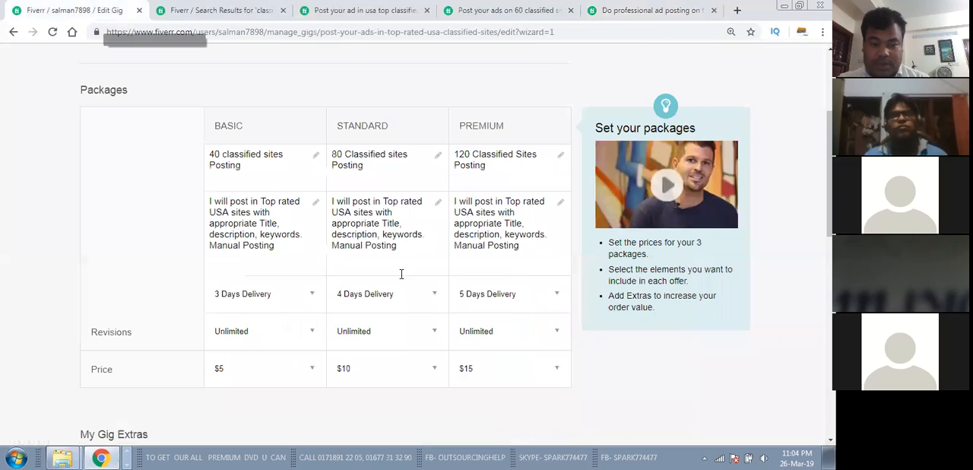
scroll(415, 230, "down", 3)
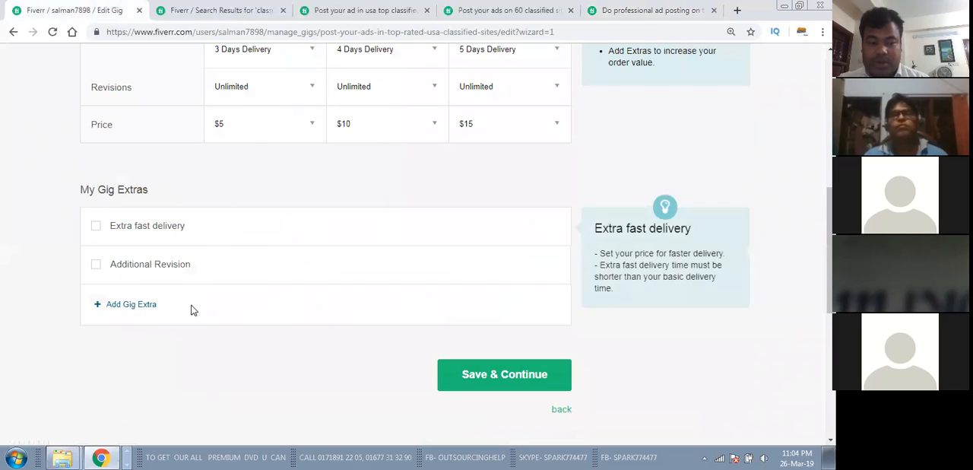
scroll(269, 176, "up", 4)
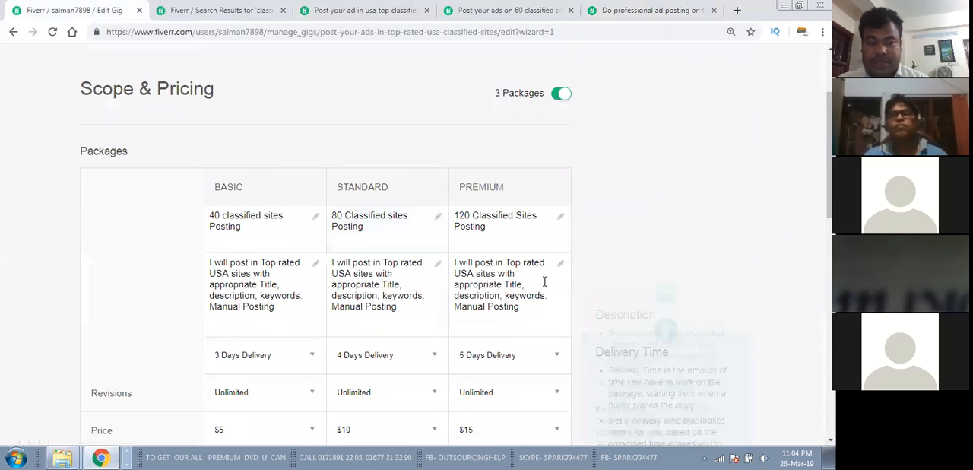
scroll(529, 282, "down", 5)
scroll(517, 281, "down", 1)
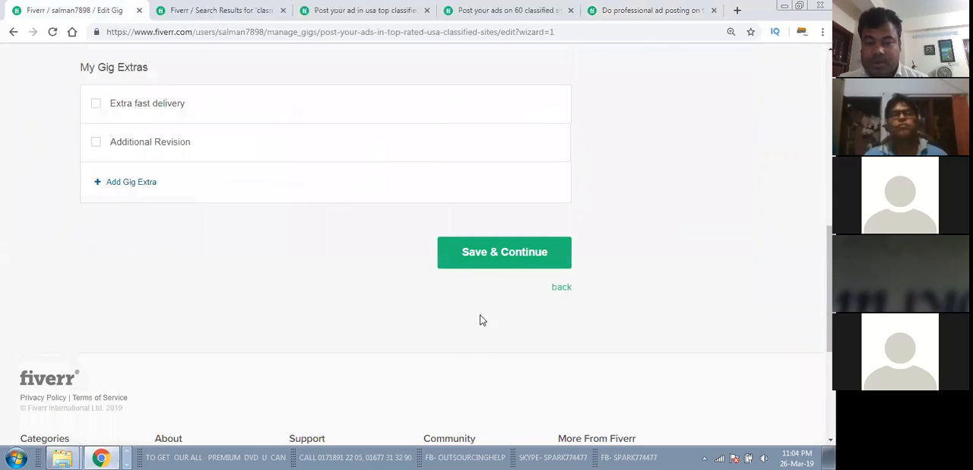
left_click(492, 254)
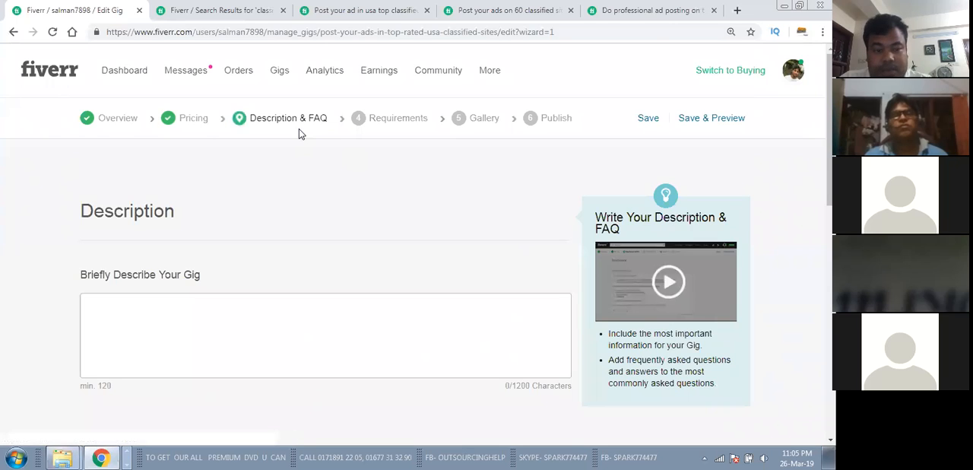
Step: Switch to Paint with a blank canvas for outlining the gig description
left_click(200, 314)
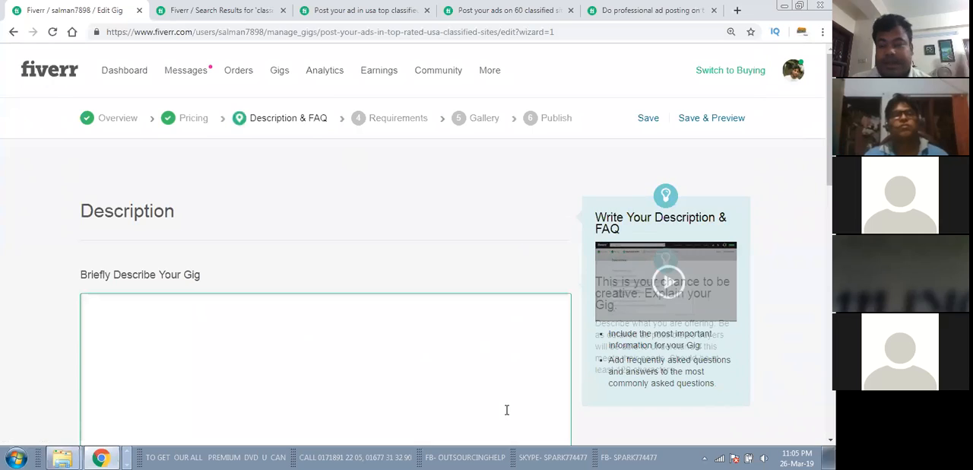
scroll(361, 350, "down", 1)
scroll(367, 306, "down", 2)
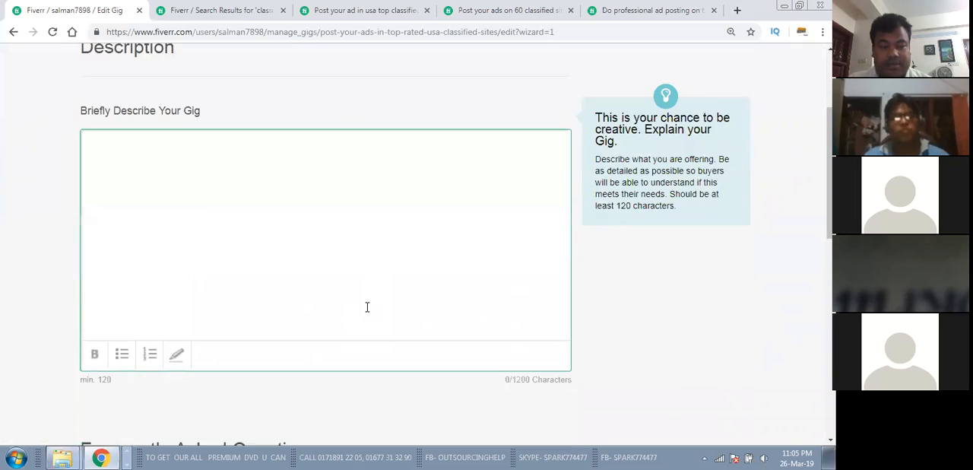
left_click(15, 456)
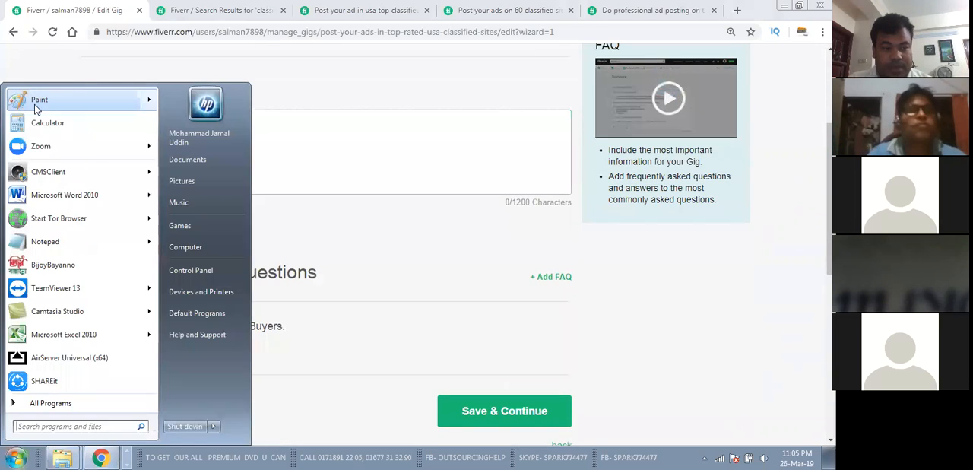
left_click(352, 151)
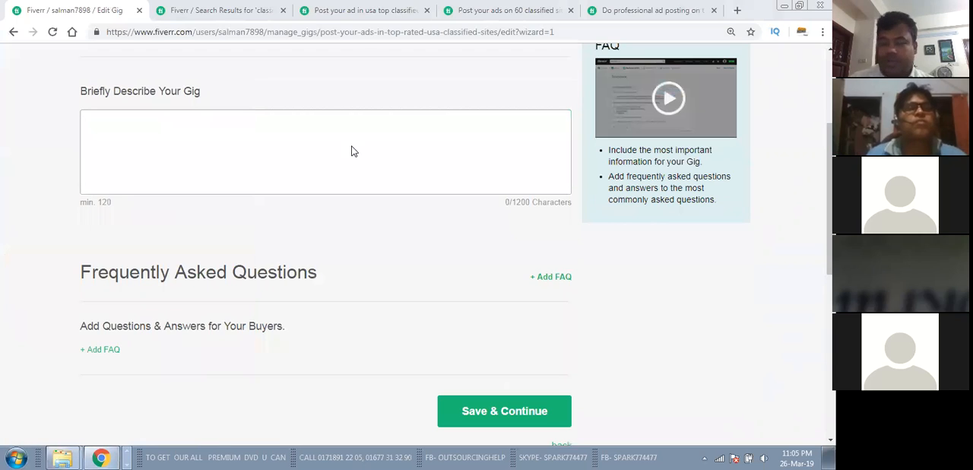
left_click_drag(332, 61, 346, 142)
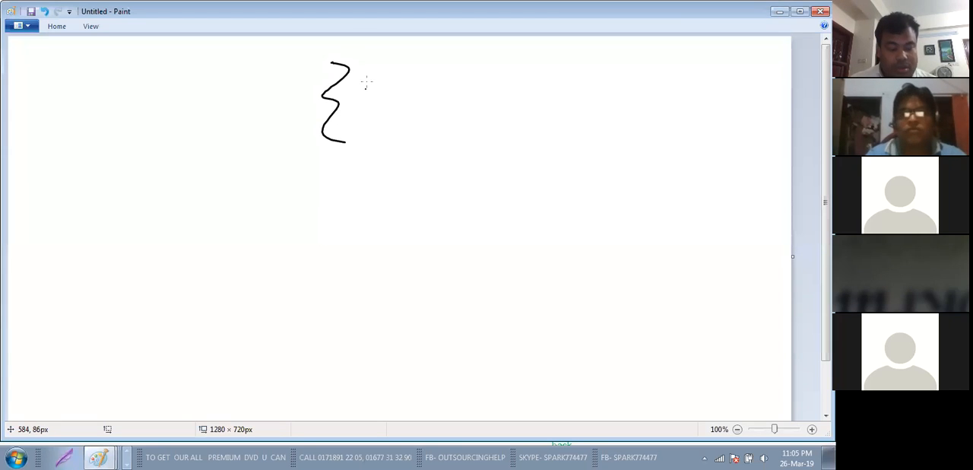
key("ctrl+z")
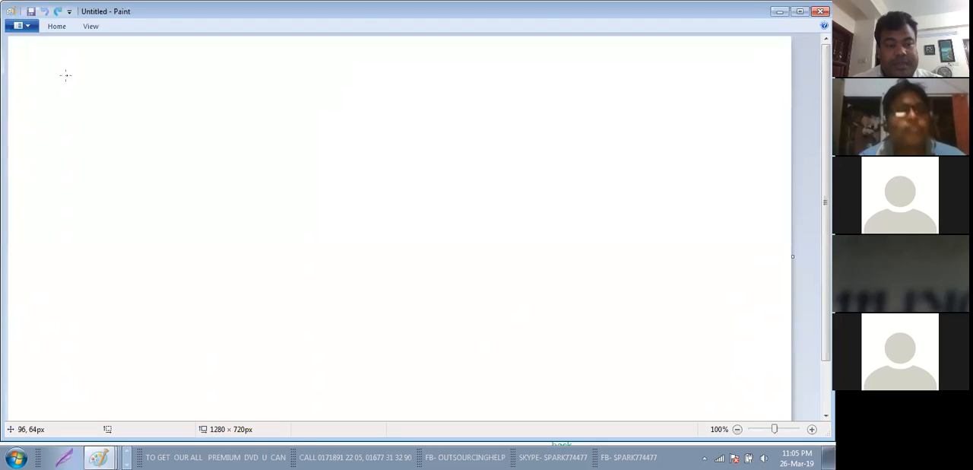
mouse_move(73, 72)
left_mouse_down()
mouse_move(161, 76)
mouse_move(157, 64)
mouse_move(233, 85)
left_mouse_up()
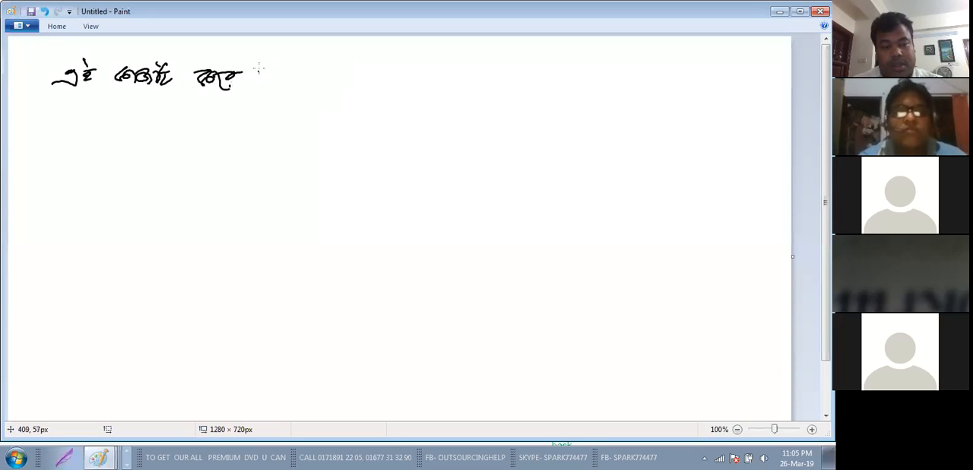
left_click_drag(278, 72, 351, 66)
key("ctrl+z")
key("ctrl+z")
key("ctrl+z")
key("ctrl+z")
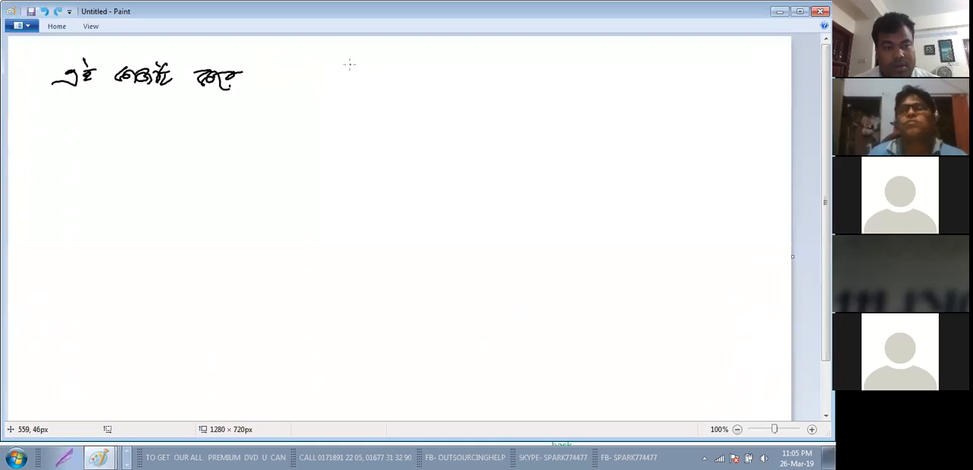
key("ctrl+z")
key("ctrl+z")
key("ctrl+z")
key("ctrl+z")
key("ctrl+z")
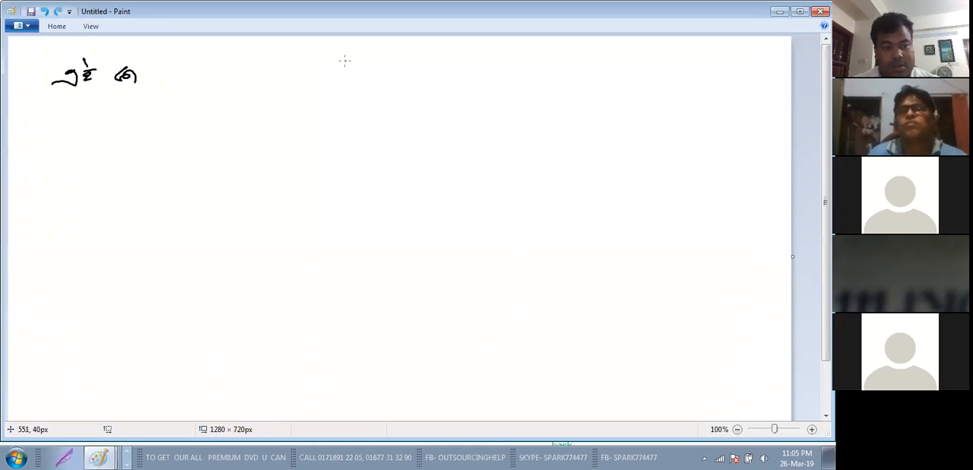
key("ctrl+z")
Step: Handwrite the first outline point, "1. How it Helpful for Any Business", across the upper part of the canvas
left_click_drag(82, 71, 74, 99)
mouse_move(90, 69)
left_mouse_down()
mouse_move(91, 95)
mouse_move(95, 83)
left_mouse_up()
left_click_drag(106, 80, 134, 79)
left_click_drag(157, 81, 160, 86)
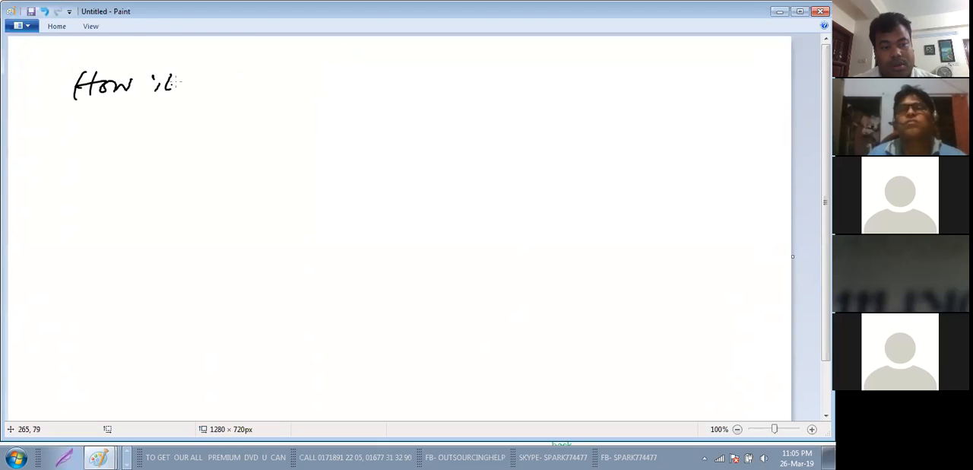
left_click_drag(214, 67, 204, 100)
mouse_move(224, 64)
left_mouse_down()
mouse_move(223, 91)
mouse_move(236, 83)
left_mouse_up()
left_click_drag(227, 85, 253, 89)
mouse_move(259, 76)
left_mouse_down()
mouse_move(256, 108)
mouse_move(264, 92)
left_mouse_up()
key("ctrl+z")
left_click_drag(279, 62, 266, 108)
left_click_drag(266, 86, 289, 81)
mouse_move(345, 55)
left_mouse_down()
mouse_move(325, 106)
mouse_move(349, 86)
mouse_move(374, 83)
left_mouse_up()
mouse_move(420, 62)
left_mouse_down()
mouse_move(395, 97)
mouse_move(436, 96)
left_mouse_up()
left_click_drag(401, 86, 468, 75)
mouse_move(492, 75)
left_mouse_down()
mouse_move(530, 90)
mouse_move(578, 81)
mouse_move(585, 93)
left_mouse_up()
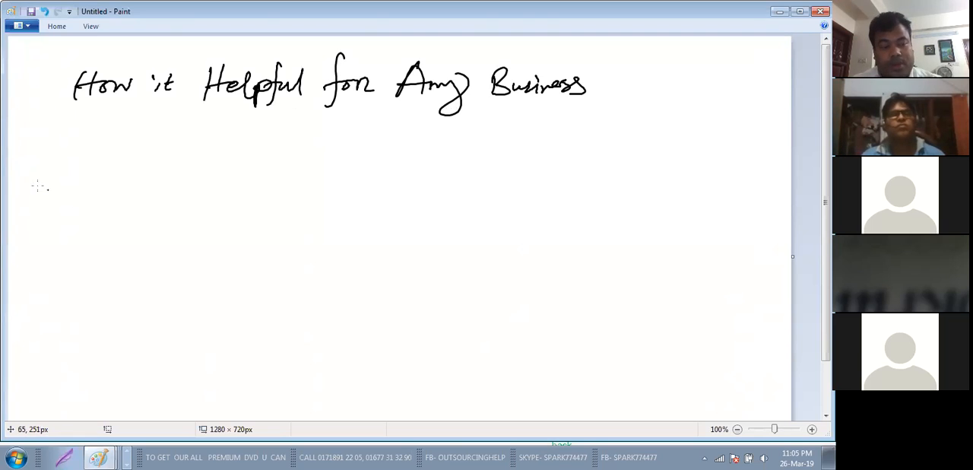
left_click_drag(24, 76, 22, 101)
Step: Handwrite the second outline point, "2. My Service Description.", beneath the first one
left_click_drag(27, 184, 35, 203)
left_click(44, 196)
mouse_move(95, 195)
left_mouse_down()
mouse_move(200, 182)
mouse_move(293, 195)
left_mouse_up()
left_click(227, 174)
mouse_move(292, 168)
left_mouse_down()
mouse_move(297, 194)
mouse_move(416, 174)
mouse_move(442, 190)
left_mouse_up()
left_click(456, 191)
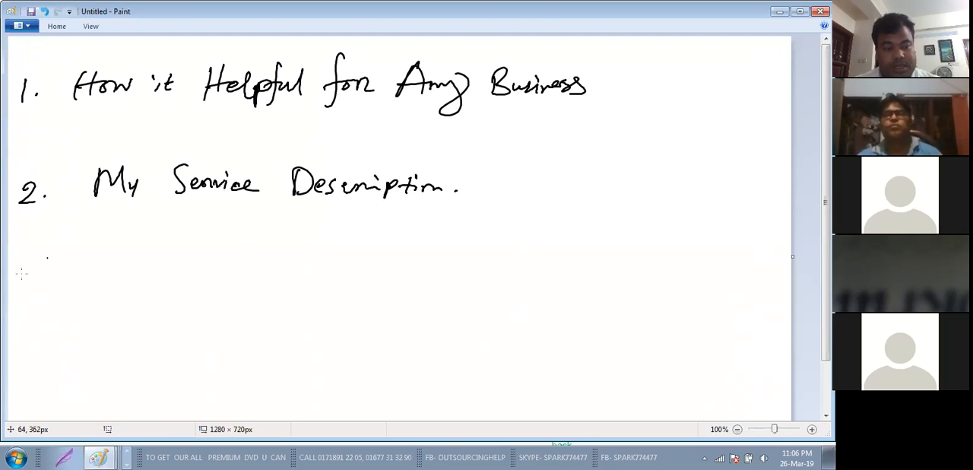
Step: Handwrite the number "3." beneath the second outline point and switch back to the gig description in Chrome
mouse_move(17, 275)
left_mouse_down()
mouse_move(29, 282)
mouse_move(9, 302)
left_mouse_up()
left_click(44, 283)
left_click(44, 292)
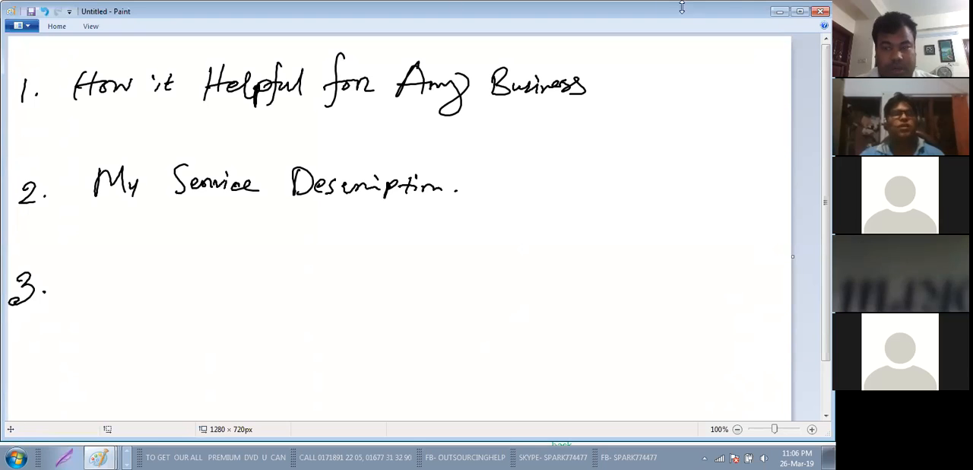
left_click(783, 13)
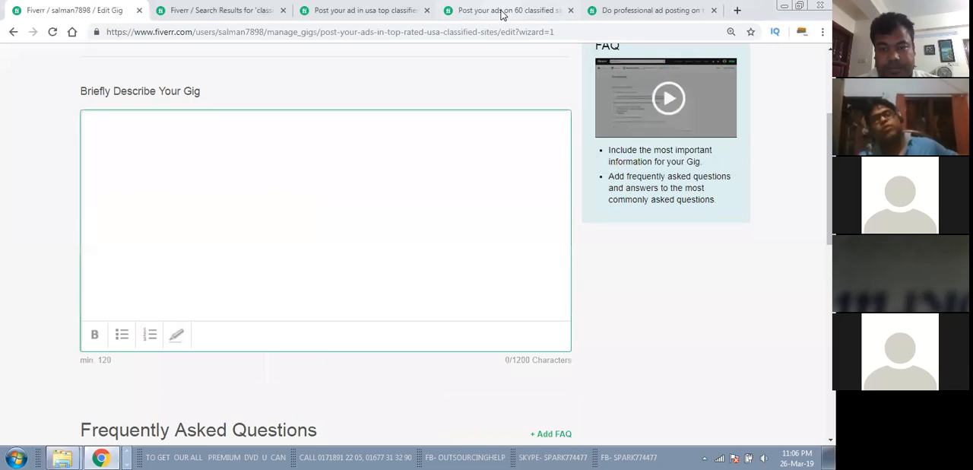
Step: Examine the About This Gig text of the competitor gig offering professional ad posting on top classified sites
left_click(501, 10)
left_click(628, 8)
scroll(317, 212, "down", 5)
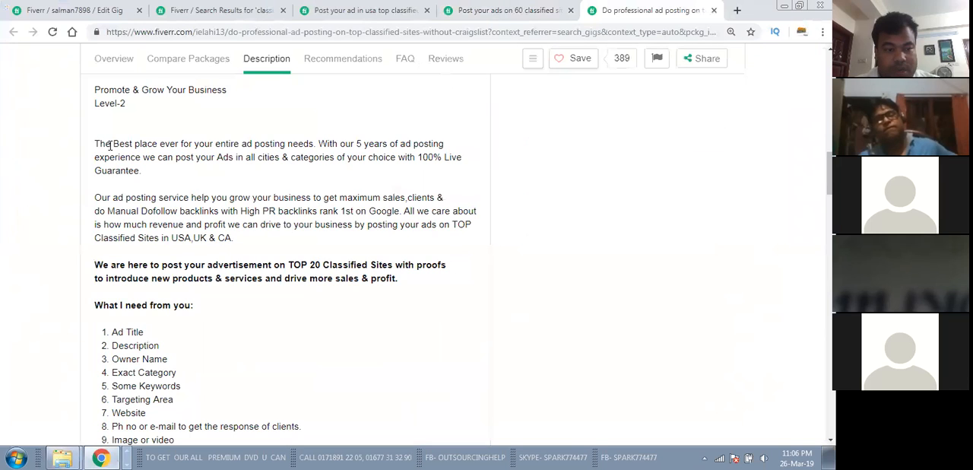
scroll(172, 174, "up", 1)
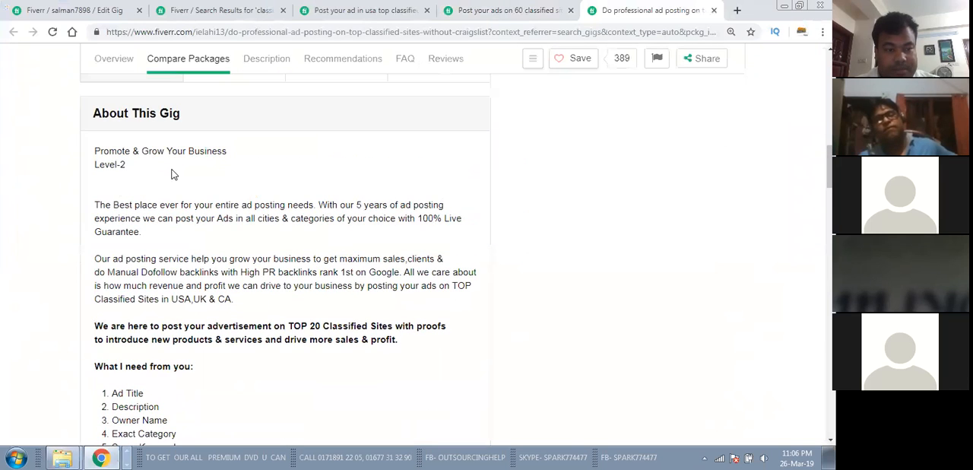
left_click(475, 8)
left_click(352, 7)
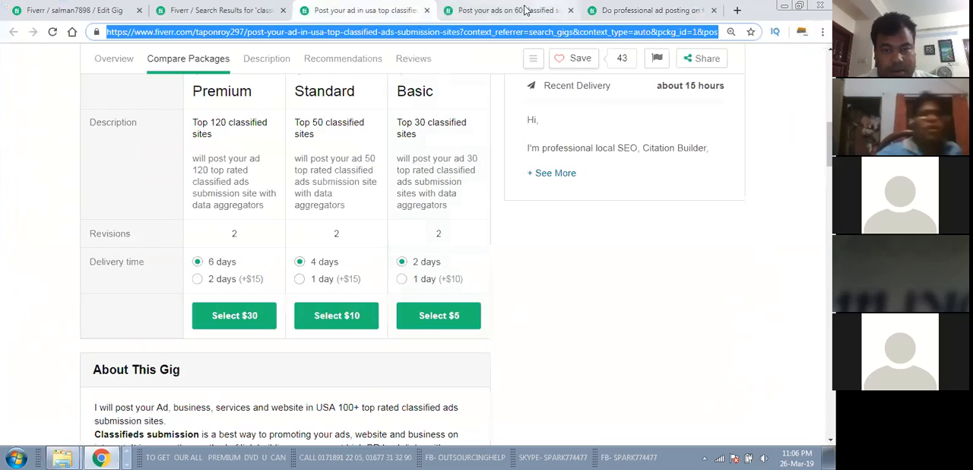
Step: Read through the description of the competitor gig for posting ads on 60 classified sites, from its opening claims to its buyer requirements
left_click(494, 9)
scroll(370, 300, "up", 5)
scroll(370, 295, "down", 4)
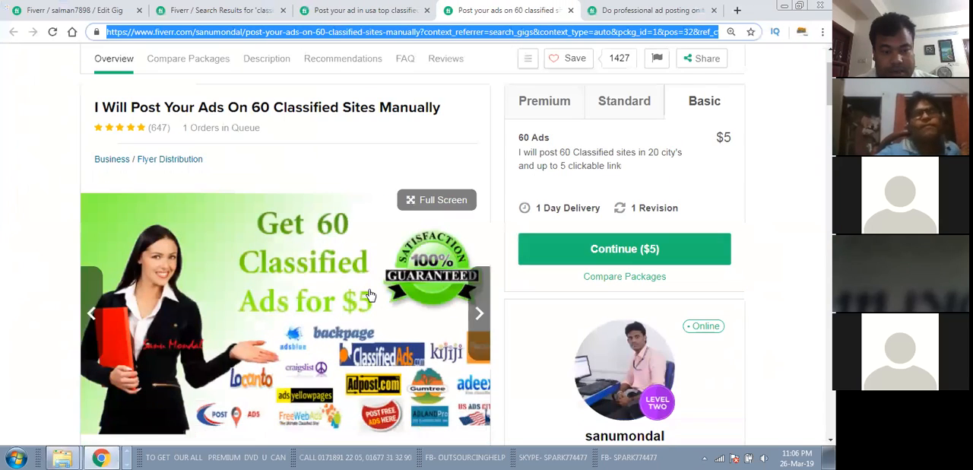
scroll(370, 295, "up", 1)
scroll(370, 295, "up", 2)
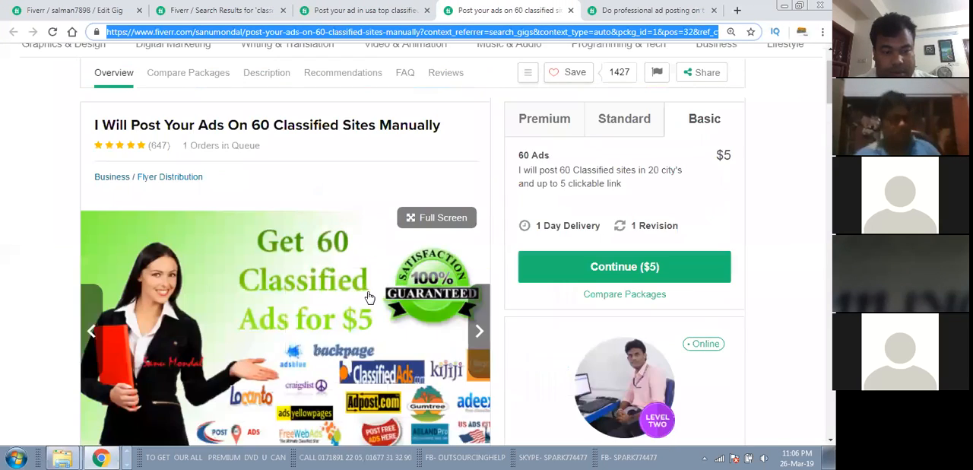
scroll(367, 296, "down", 6)
scroll(368, 296, "down", 3)
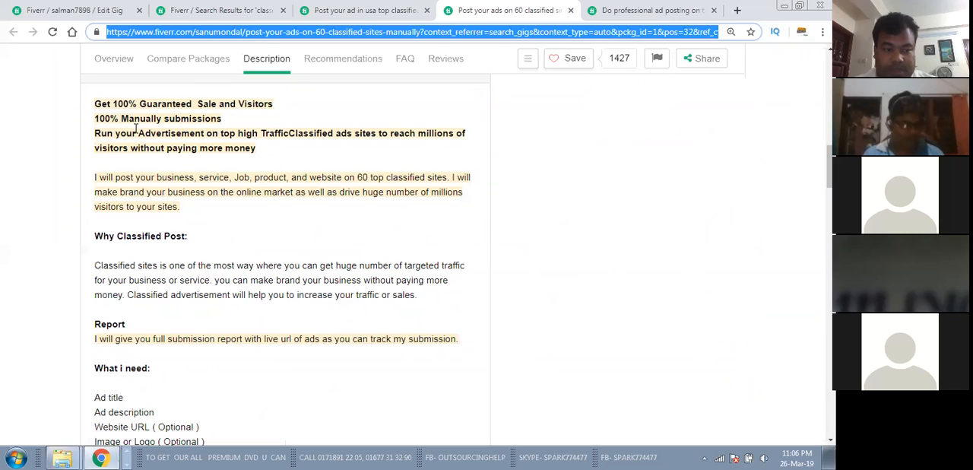
left_click_drag(103, 103, 251, 156)
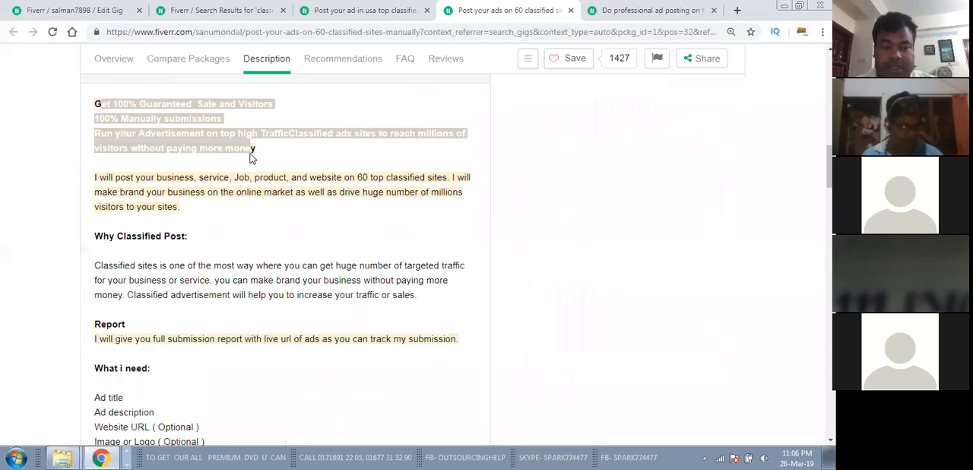
scroll(249, 154, "down", 3)
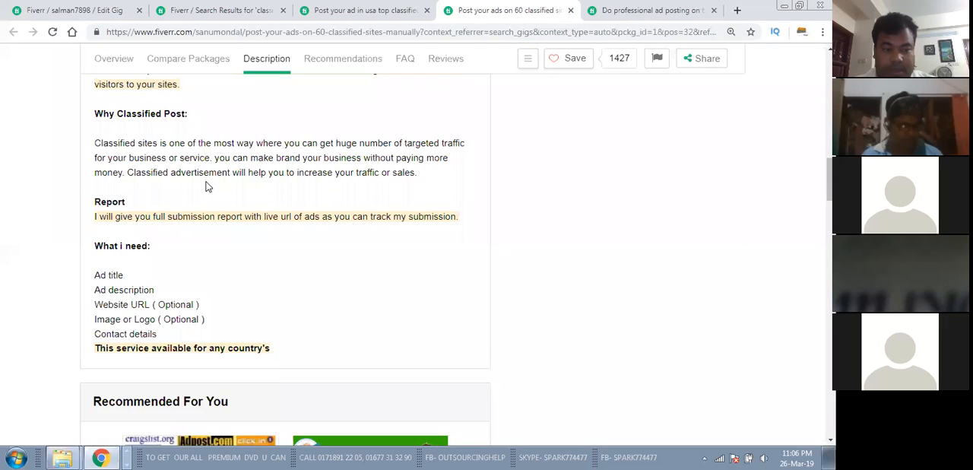
Step: Review how the competitor gig's description is structured, from its opening claims through the "Why Classified Post", "Report" and "What i need" sections
scroll(209, 187, "up", 2)
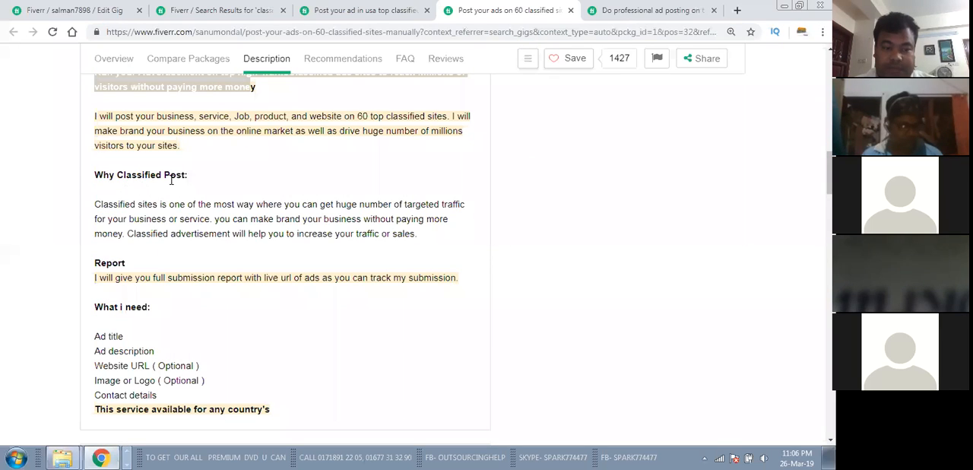
left_click_drag(112, 175, 191, 200)
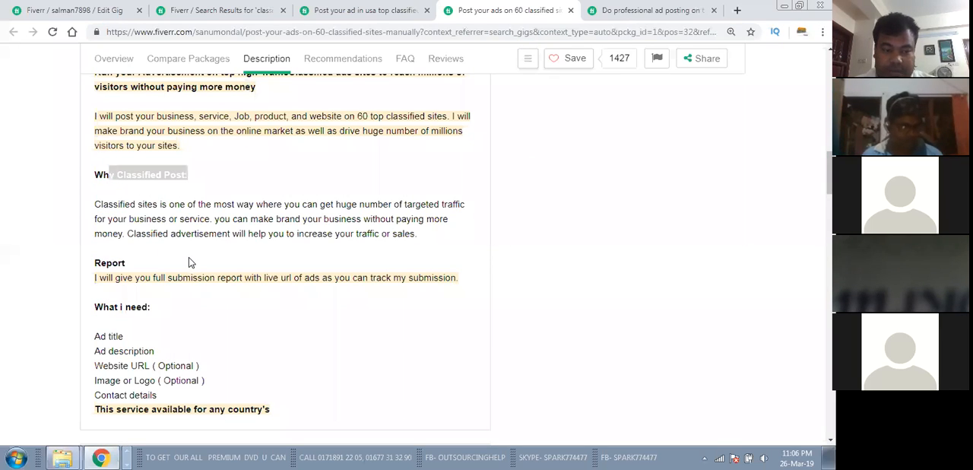
scroll(188, 257, "down", 3)
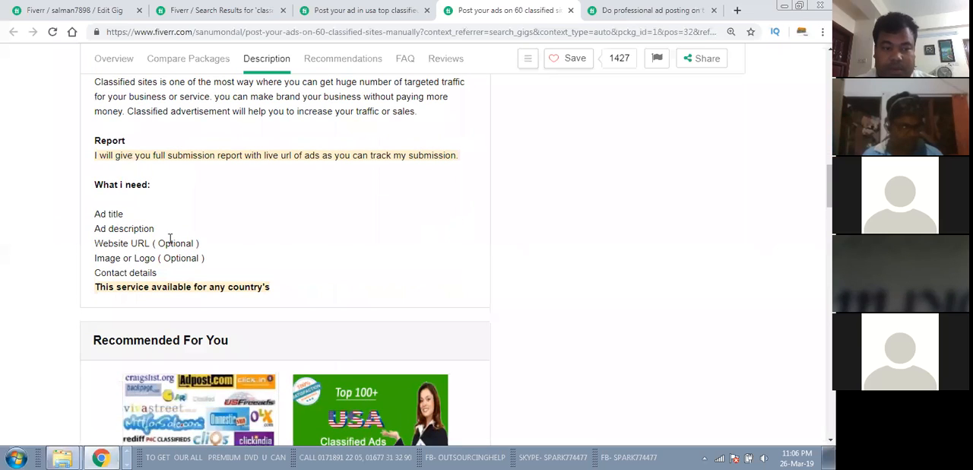
left_click_drag(107, 142, 137, 145)
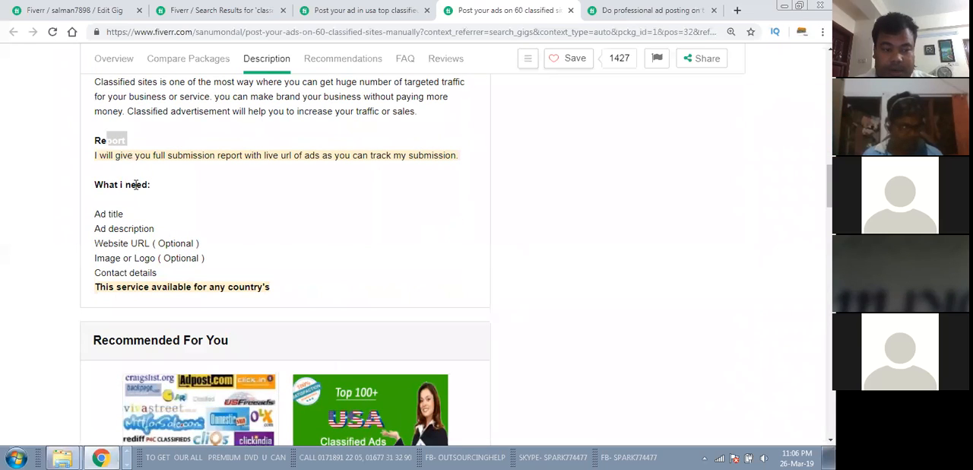
scroll(135, 184, "up", 5)
left_click_drag(117, 235, 192, 239)
scroll(192, 239, "up", 2)
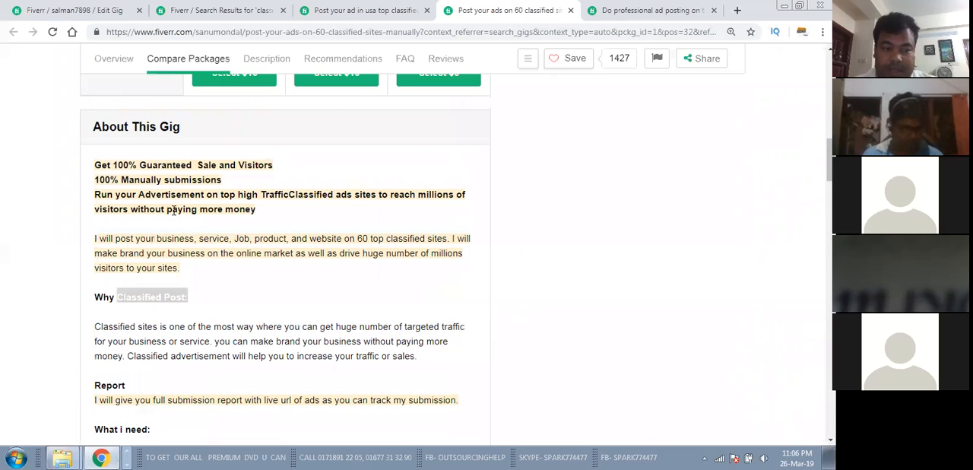
left_click_drag(108, 165, 213, 265)
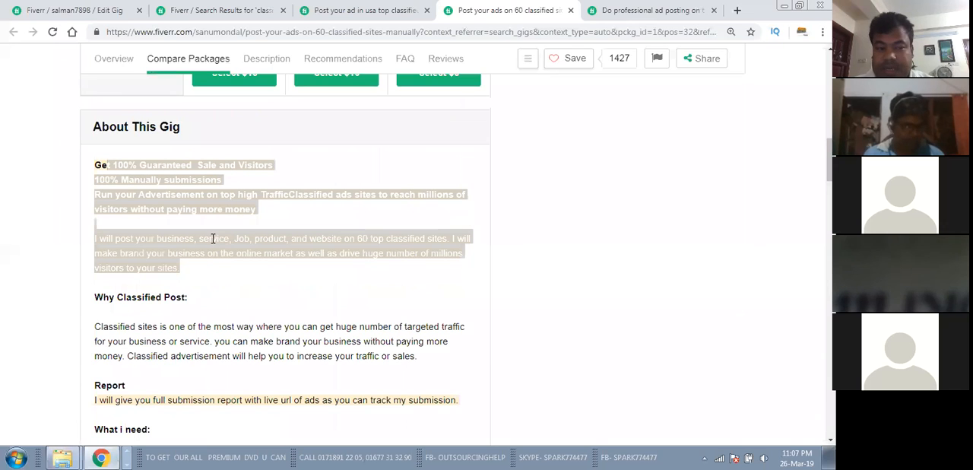
scroll(212, 239, "down", 3)
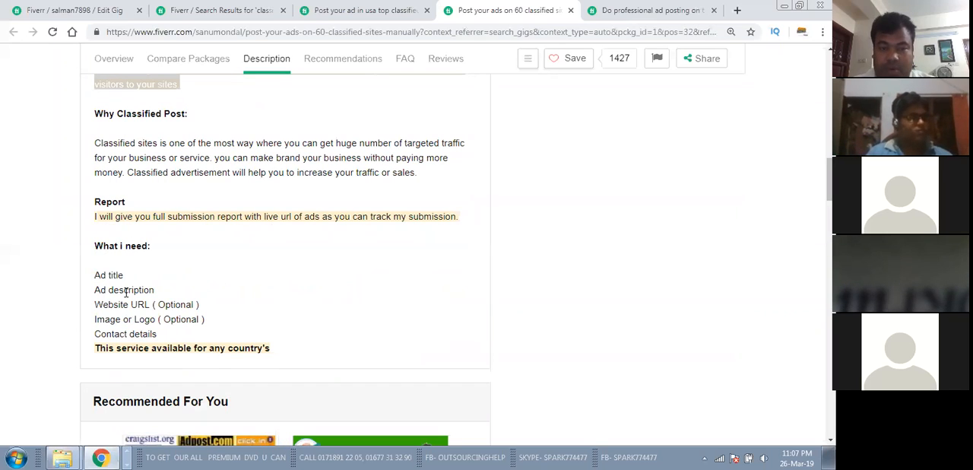
Step: Switch to Paint, extend the second outline point by handwriting "& Exception Quality", and scribble out the number 3 beneath it
left_click(129, 452)
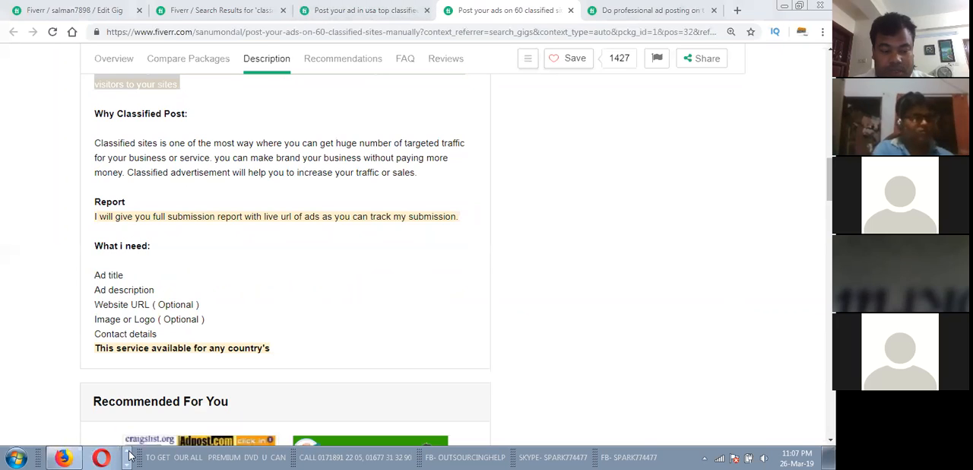
left_click(98, 456)
left_click(96, 430)
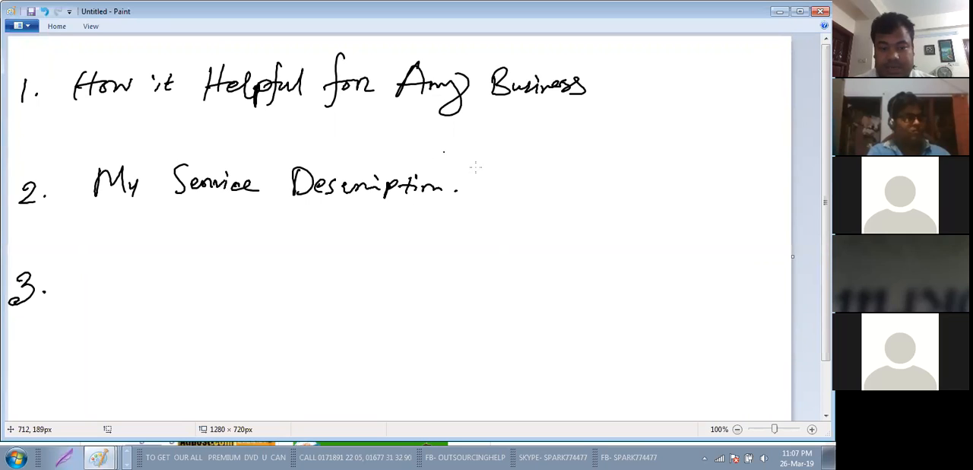
mouse_move(465, 190)
left_mouse_down()
mouse_move(460, 183)
mouse_move(480, 179)
mouse_move(518, 199)
mouse_move(522, 182)
mouse_move(632, 194)
mouse_move(666, 177)
mouse_move(679, 199)
left_mouse_up()
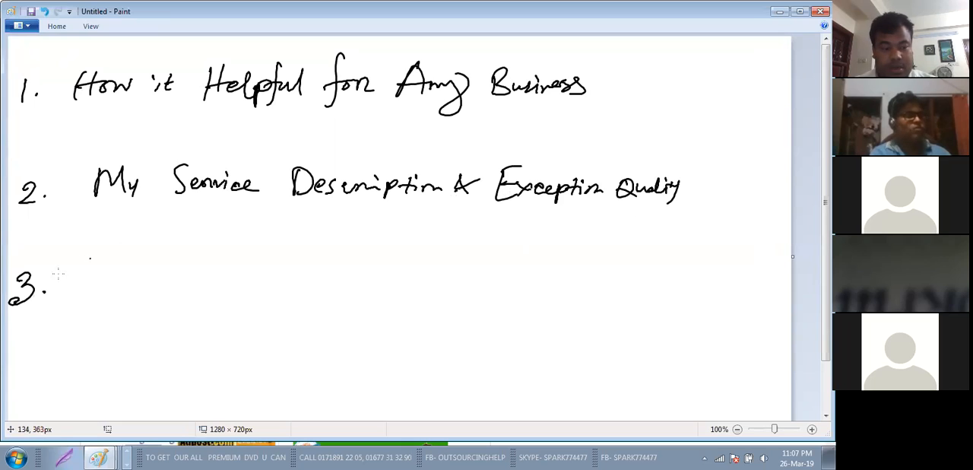
mouse_move(32, 268)
left_mouse_down()
mouse_move(15, 296)
mouse_move(28, 287)
left_mouse_up()
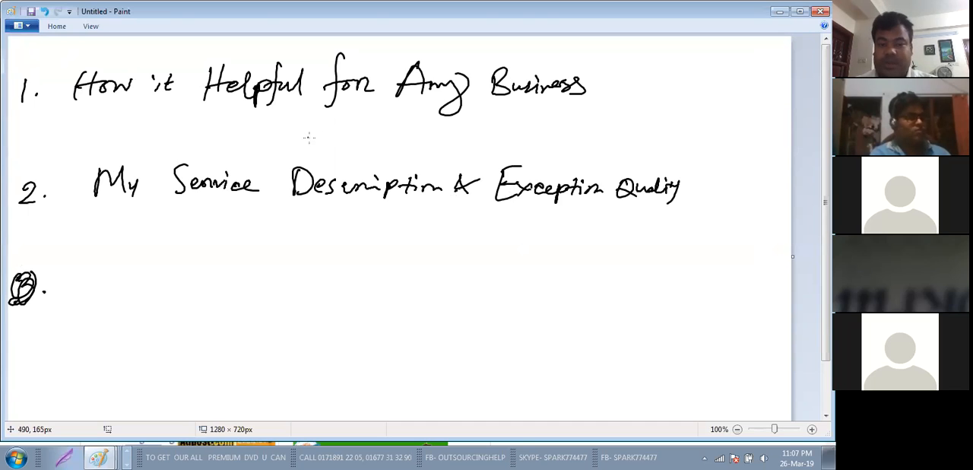
left_click(345, 112)
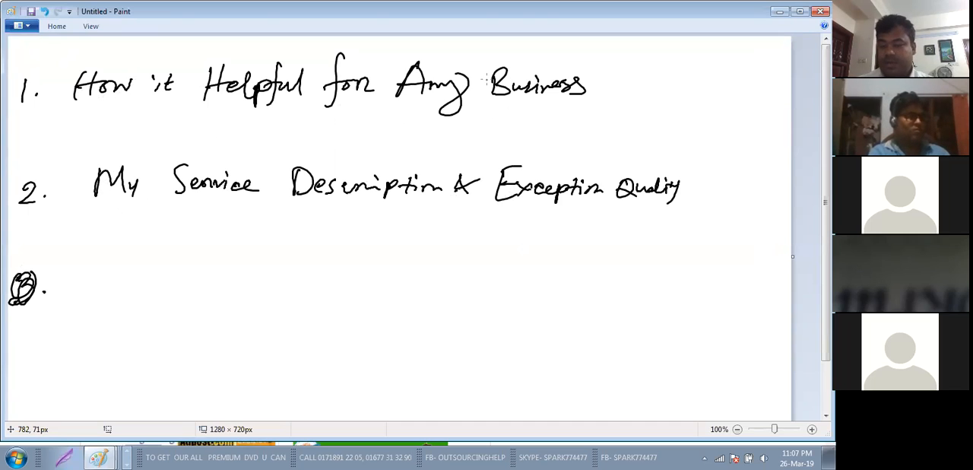
Step: Leave the Paint outline and return to the empty description field of the own gig being edited in Chrome
left_click(779, 11)
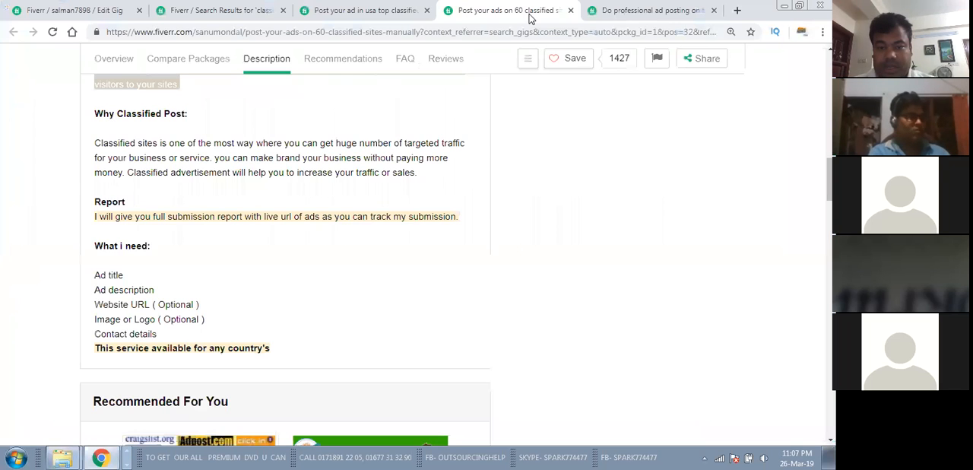
left_click(370, 8)
left_click(173, 7)
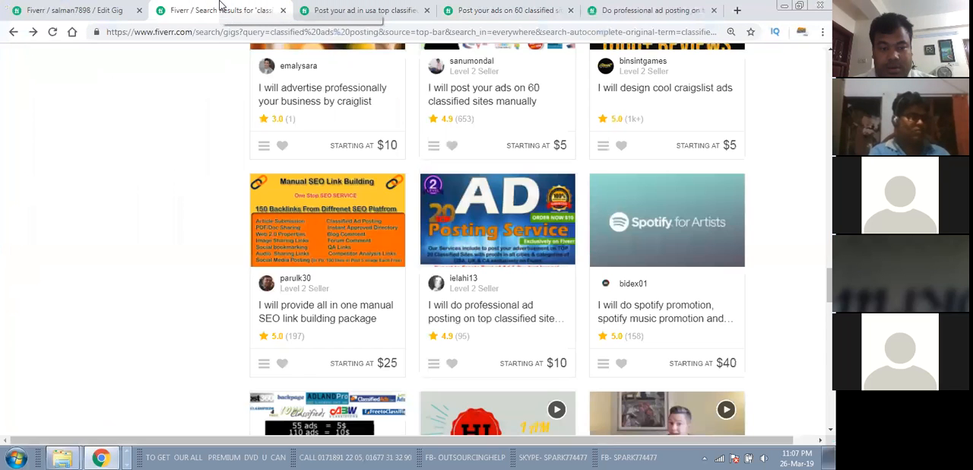
left_click(76, 10)
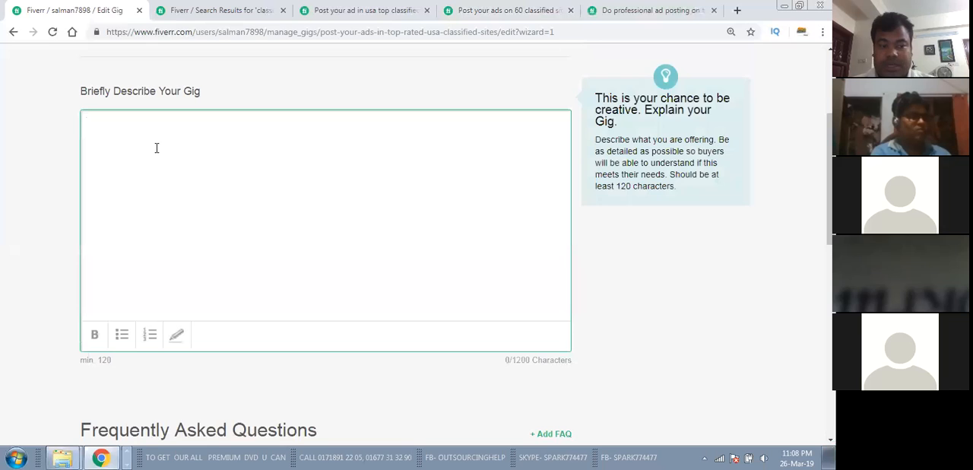
scroll(243, 196, "up", 3)
scroll(243, 200, "down", 3)
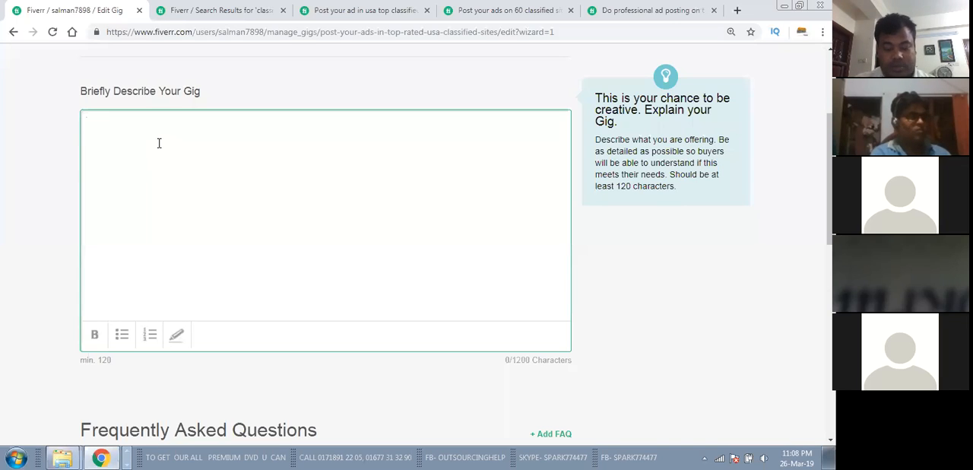
Step: Begin the gig description with "Classified posting help you to reach the real customer in your targeted location."
type("Cla")
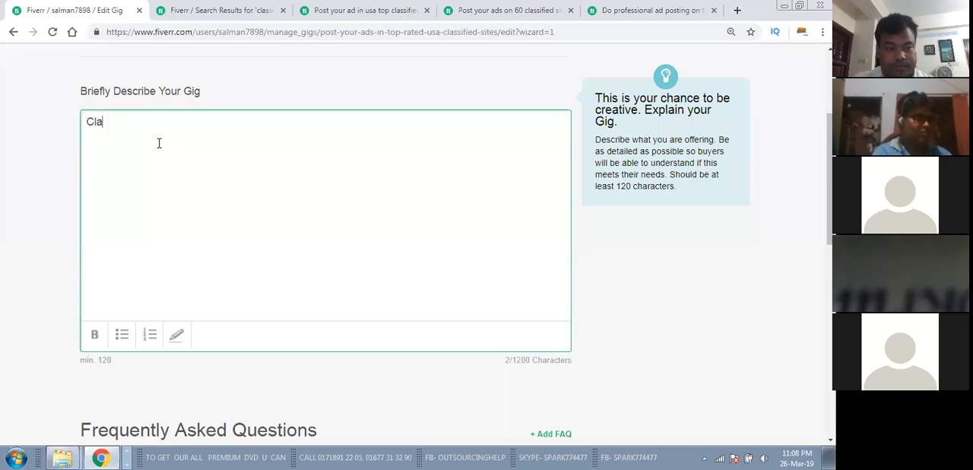
type("ssifi")
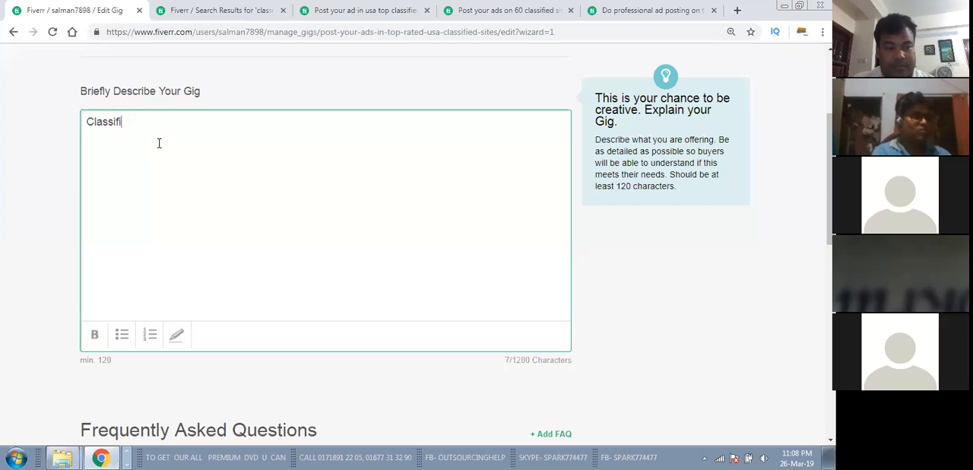
type("ed posting h")
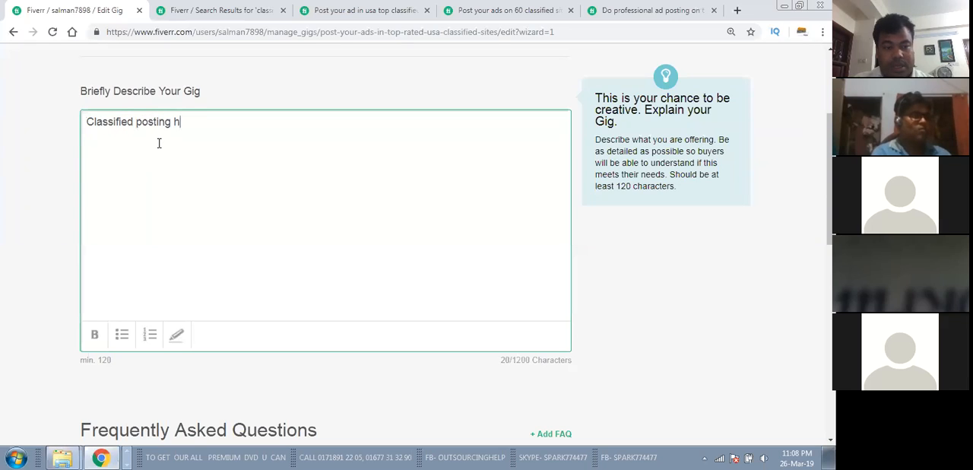
type("elp you to ")
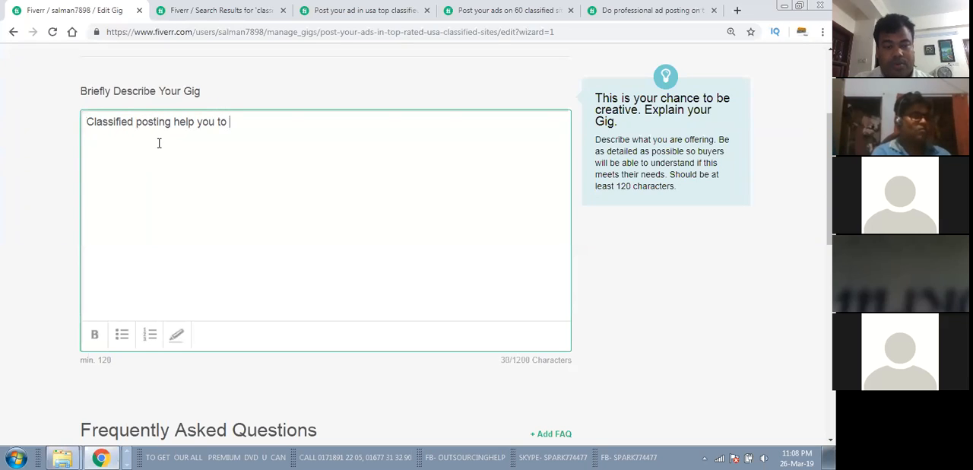
type("reac")
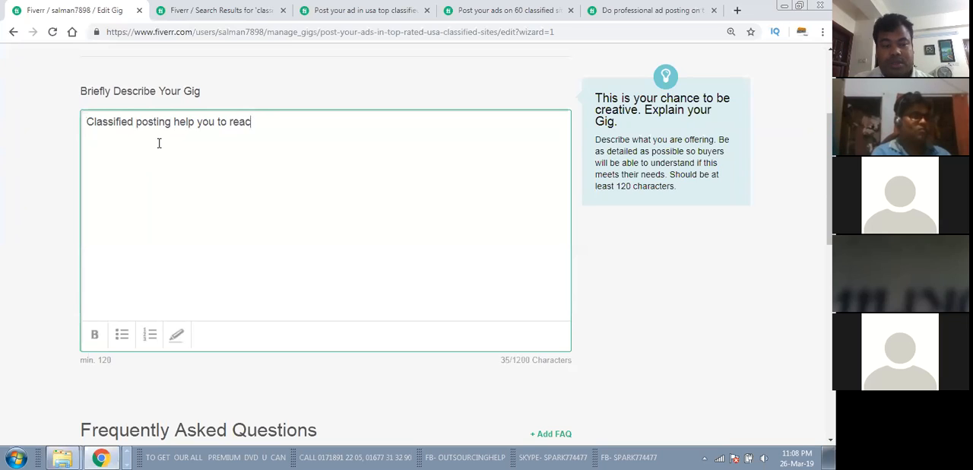
type("h the real customer in your")
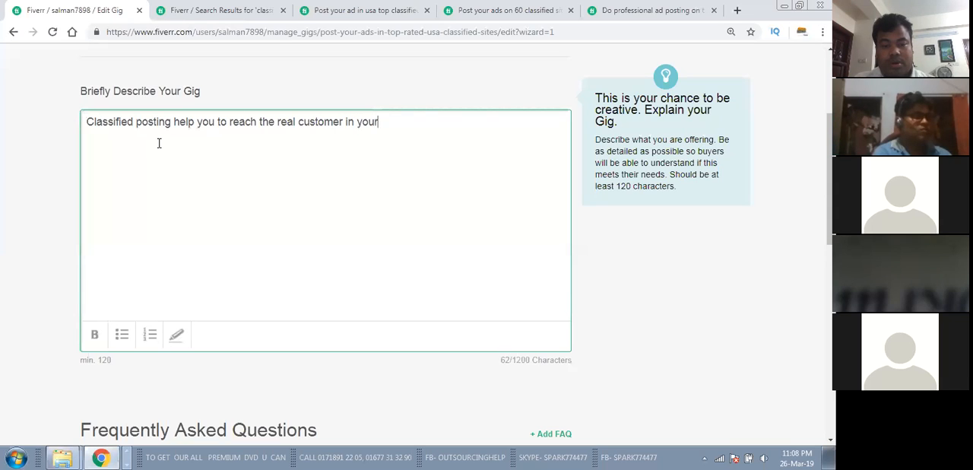
type(" targeted location.")
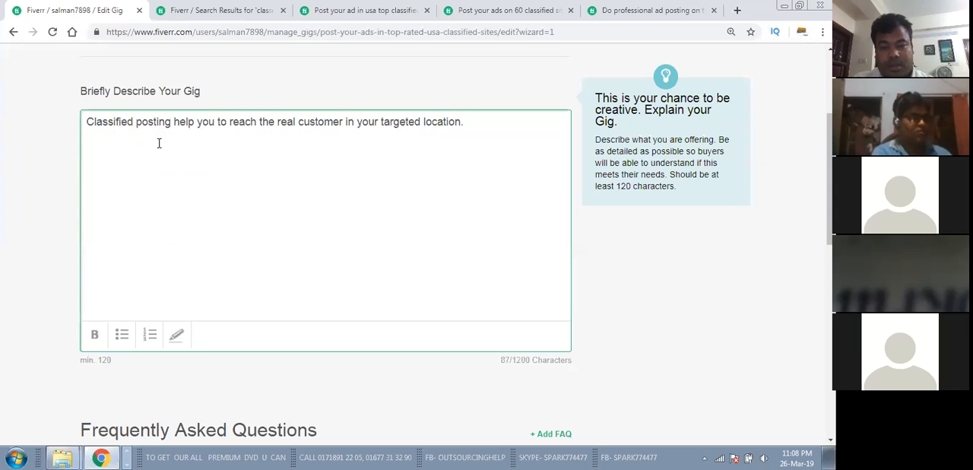
type("Easily you can promote the ")
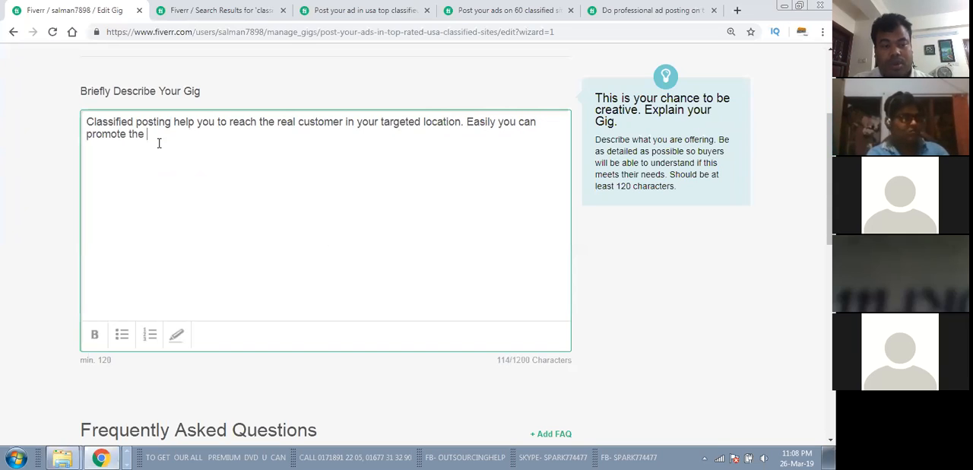
type("Targeted C")
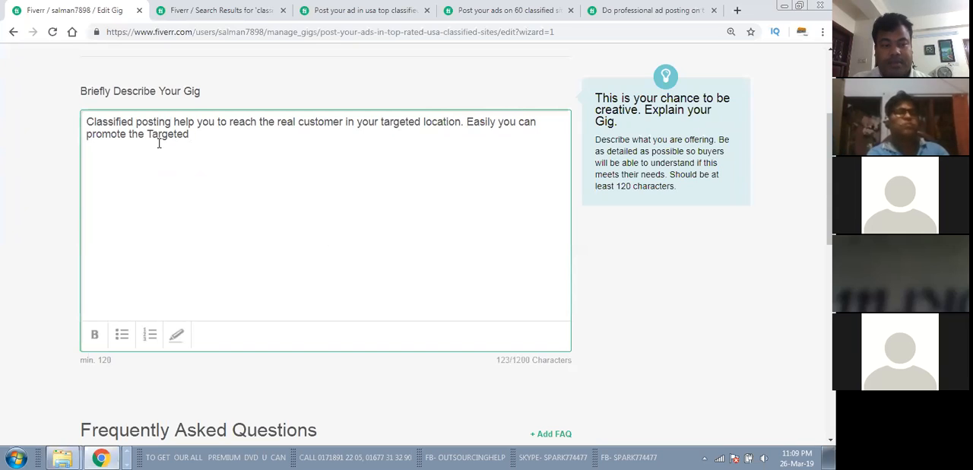
key("BackSpace")
key("BackSpace")
key("BackSpace")
key("BackSpace")
key("BackSpace")
key("BackSpace")
key("BackSpace")
key("BackSpace")
key("BackSpace")
key("BackSpace")
key("BackSpace")
key("BackSpace")
key("BackSpace")
key("BackSpace")
key("BackSpace")
key("BackSpace")
key("BackSpace")
key("BackSpace")
key("BackSpace")
key("BackSpace")
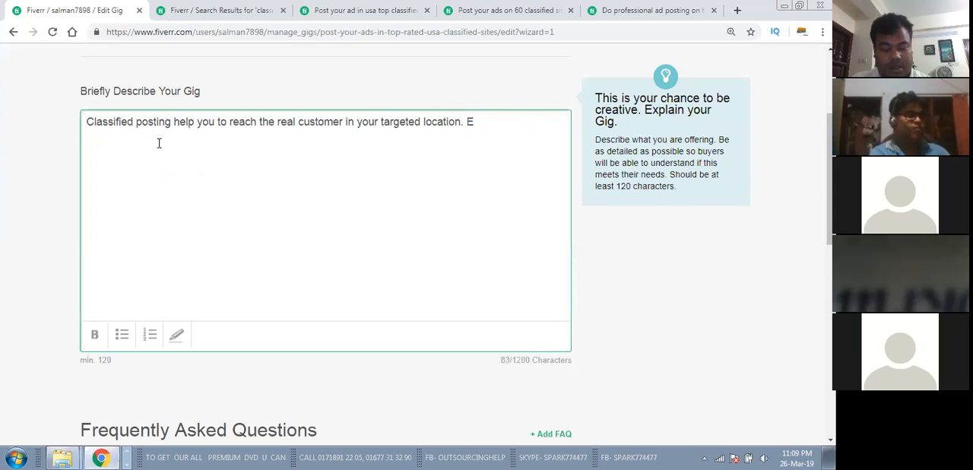
key("ctrl+z")
key("BackSpace")
key("BackSpace")
key("BackSpace")
key("BackSpace")
key("BackSpace")
key("BackSpace")
key("BackSpace")
key("BackSpace")
key("BackSpace")
key("BackSpace")
key("BackSpace")
key("BackSpace")
key("BackSpace")
key("BackSpace")
key("BackSpace")
key("BackSpace")
key("BackSpace")
key("BackSpace")
key("BackSpace")
key("BackSpace")
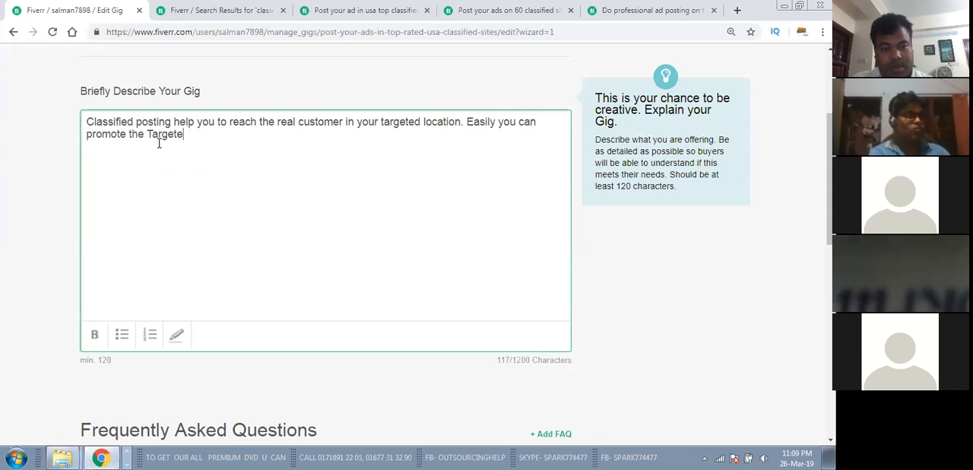
key("BackSpace")
key("BackSpace")
key("BackSpace")
key("BackSpace")
key("BackSpace")
key("BackSpace")
key("BackSpace")
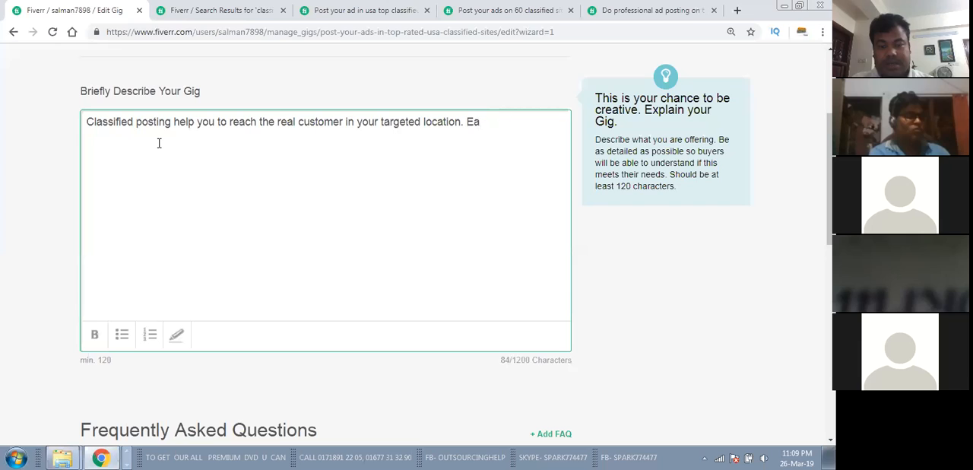
Step: Fill out the rest of the first description paragraph with random placeholder text and add blank lines beneath it
type("alsdjf;ladf;slkj ")
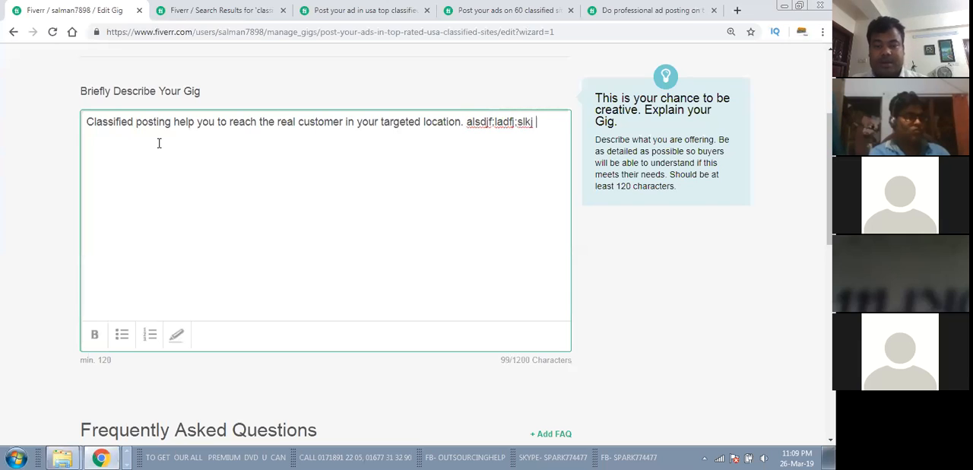
type("alskdfj;alks;lks a;lksdjf;lkajf;lk")
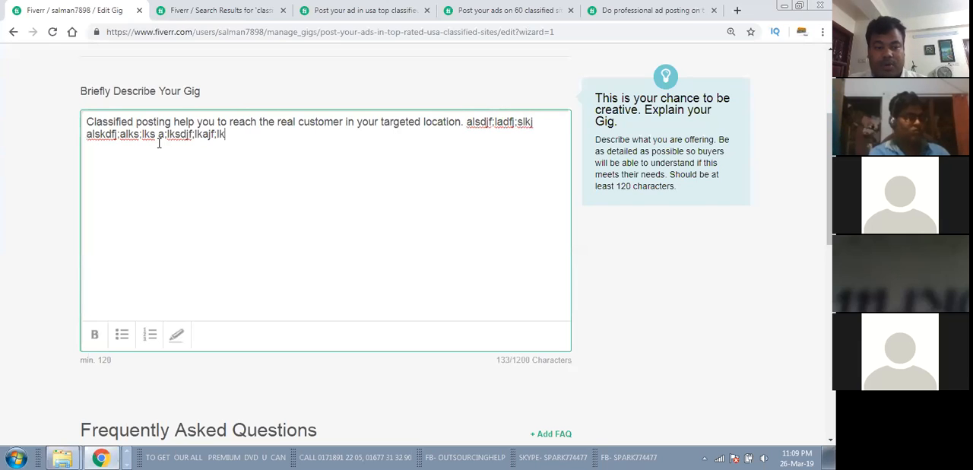
type(" adflkjaldfkjlja alsdfkj;")
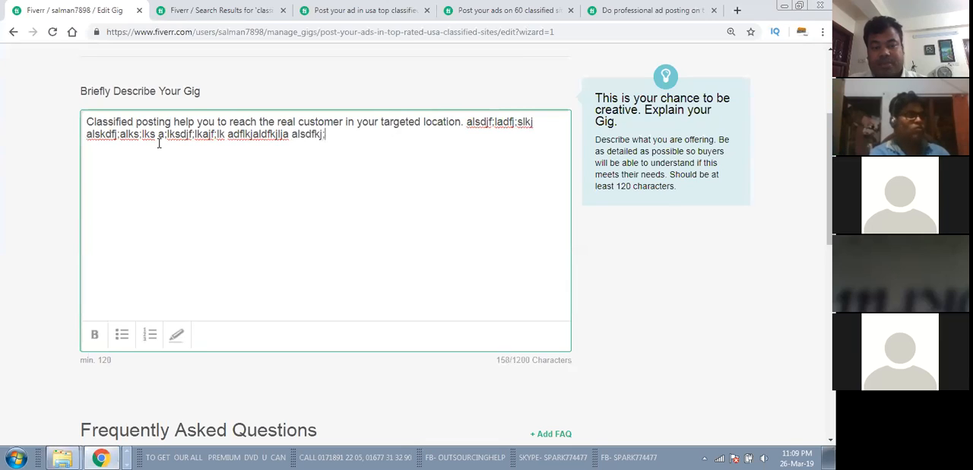
type("lfkjd asldfkj;ldfkj;lkj asldkfj")
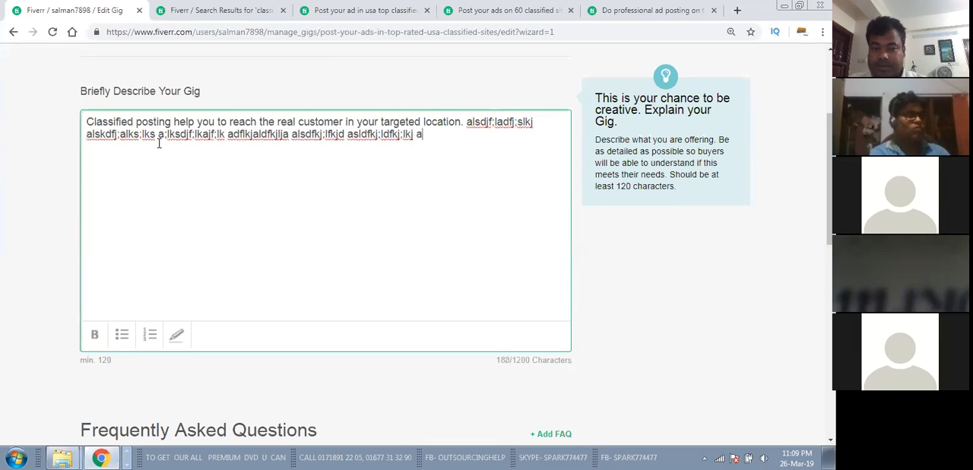
key("Return")
key("Return")
key("Return")
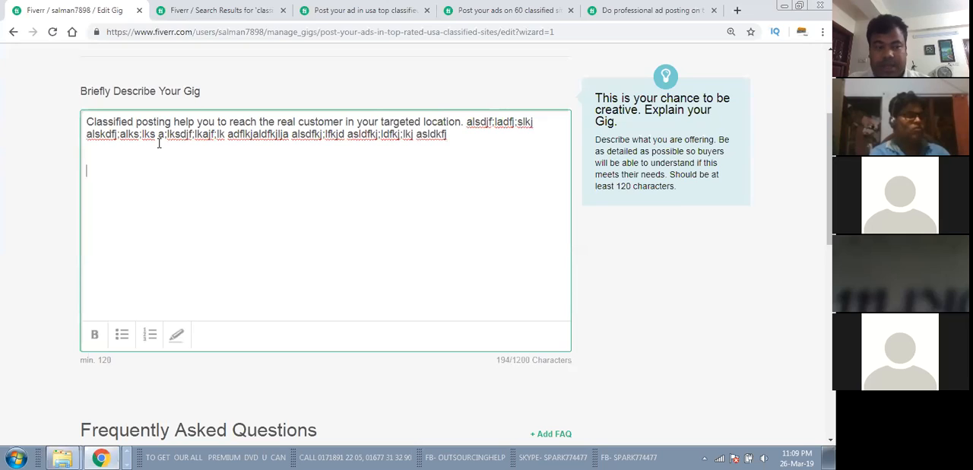
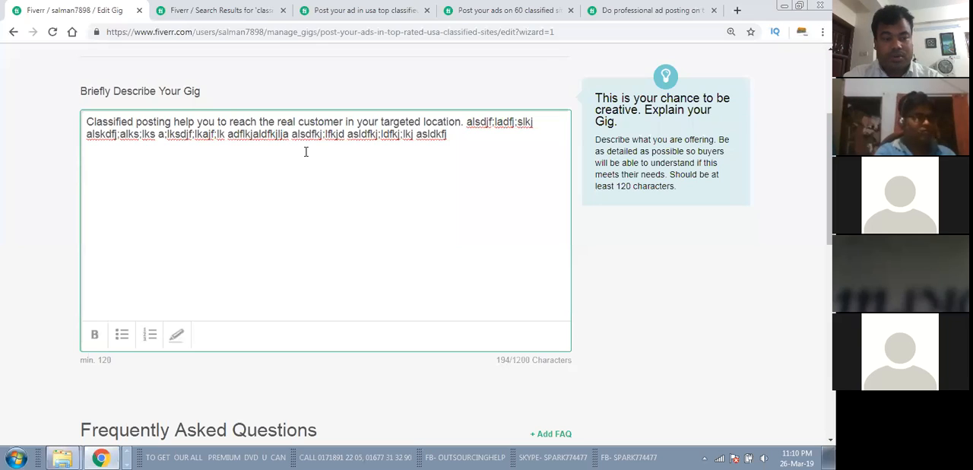
Step: Add the heading "My Service:" below the first description paragraph, followed by a blank line
type("My")
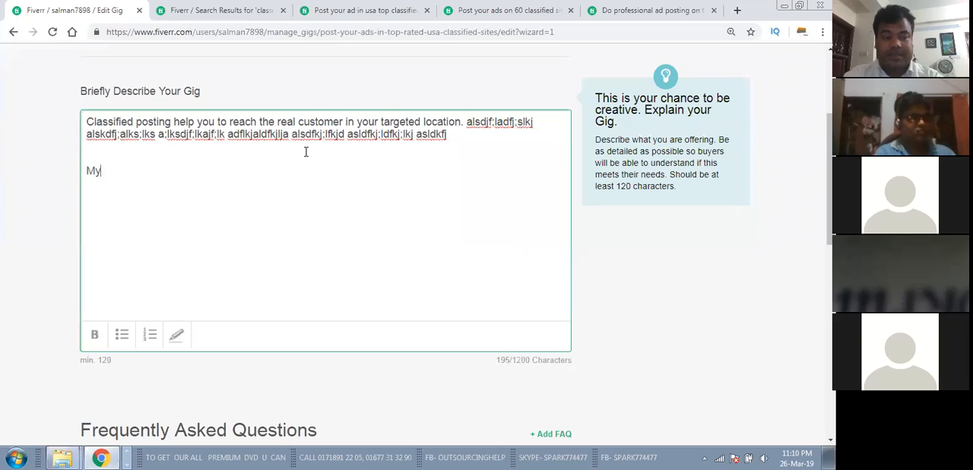
type(" Service")
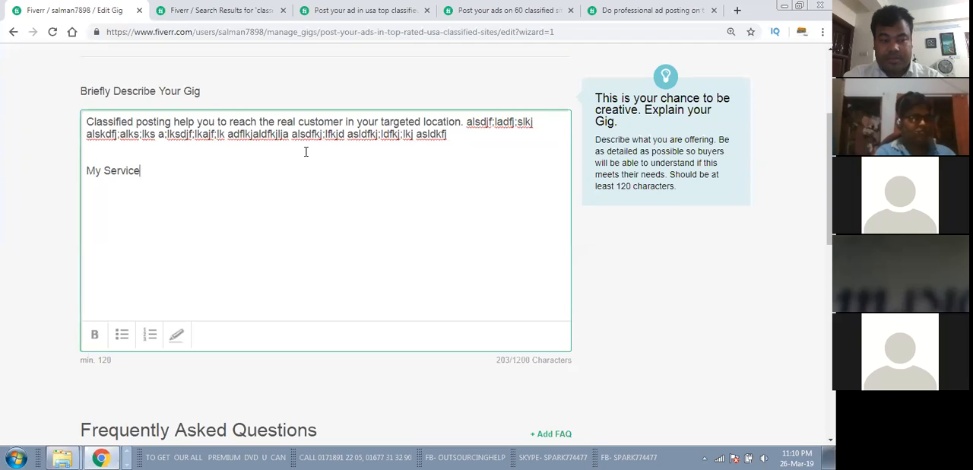
type(":")
key("BackSpace")
type(":")
key("Return")
key("Return")
Step: Write the first numbered service point as "1. Posting on Top Rated Classified sites."
type("1. ")
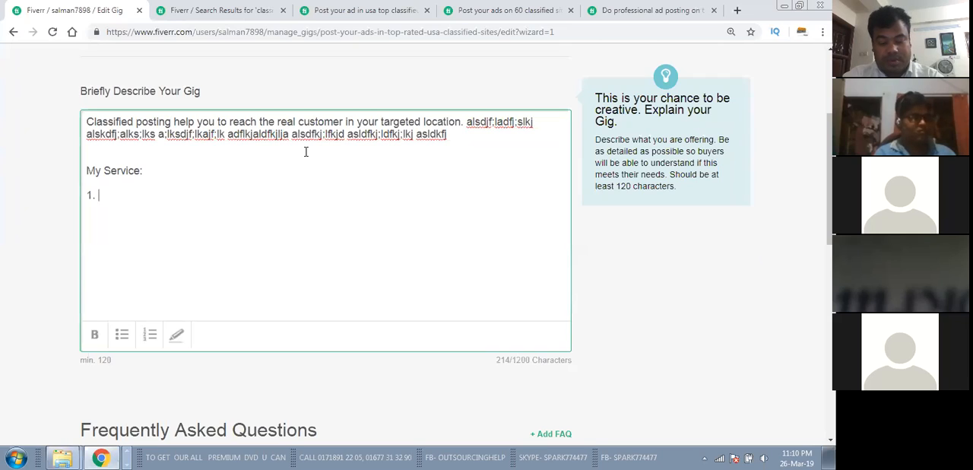
type("Clas")
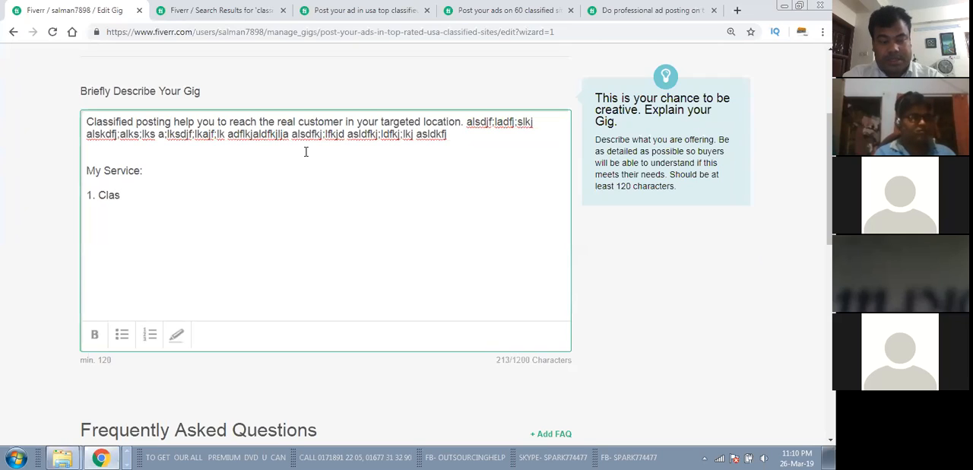
key("BackSpace")
key("BackSpace")
key("BackSpace")
type("T")
key("BackSpace")
type("P")
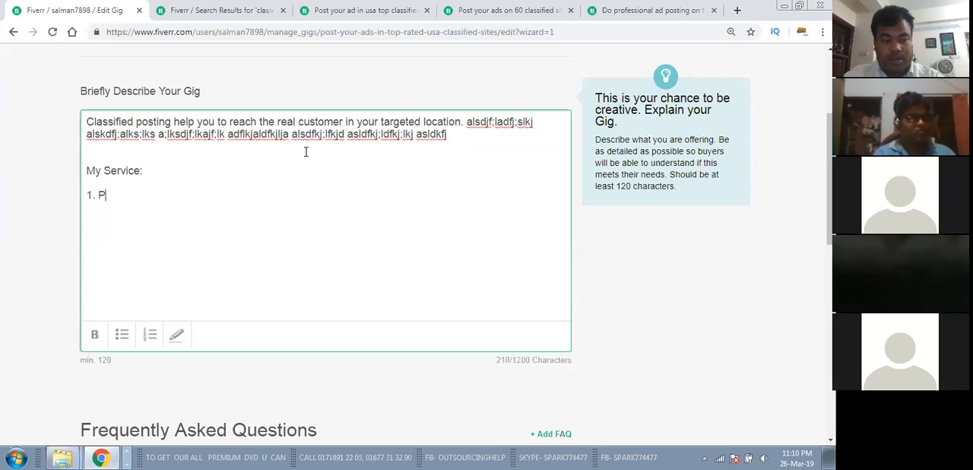
type("osting ")
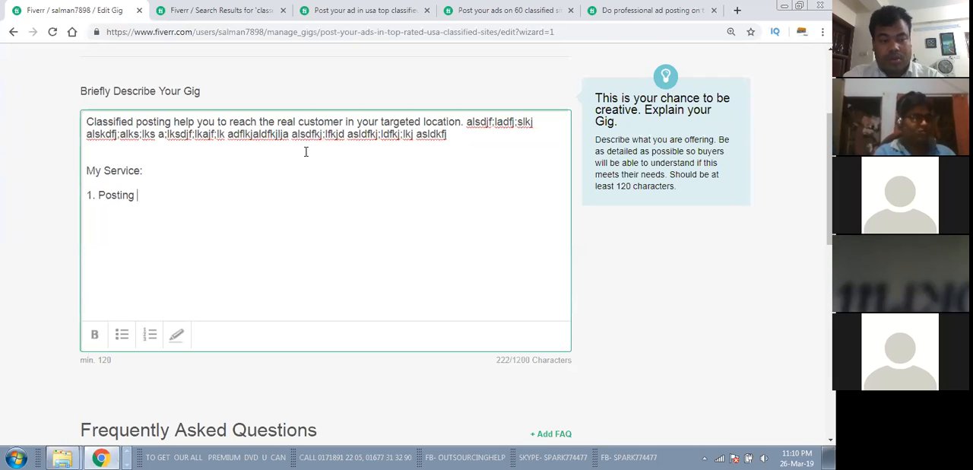
type("on Top ")
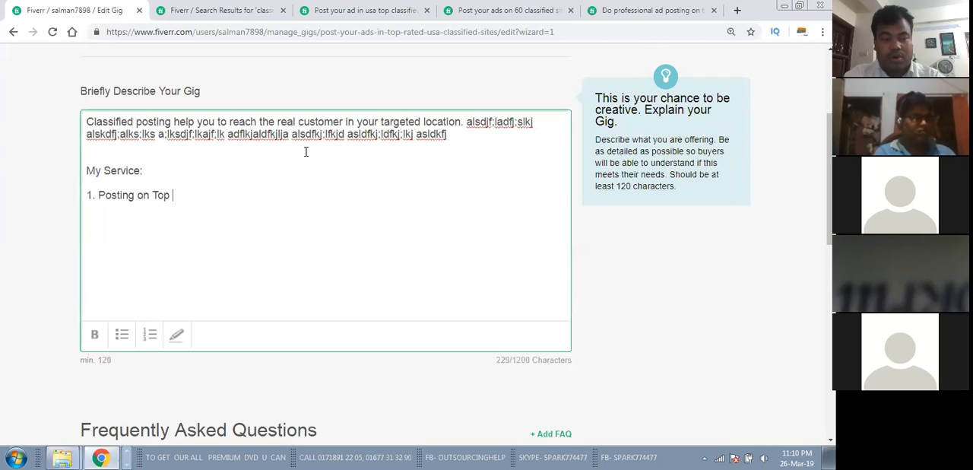
type("Rated ")
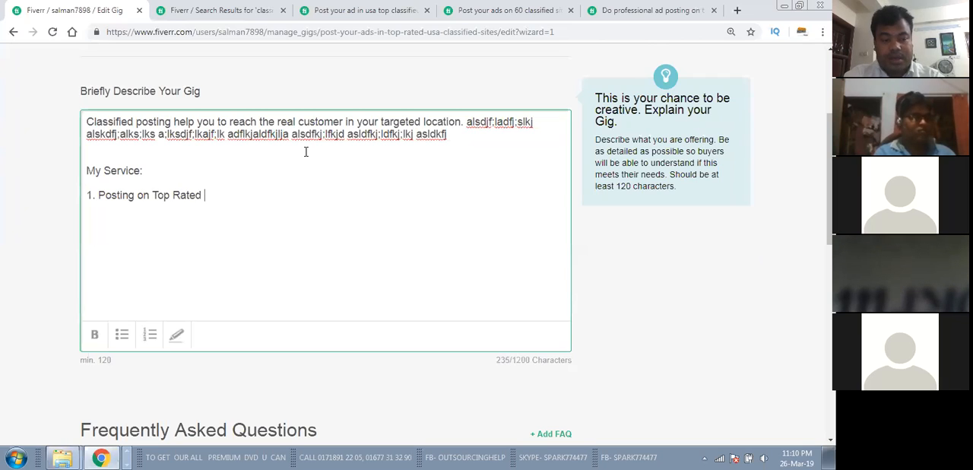
type("Classified")
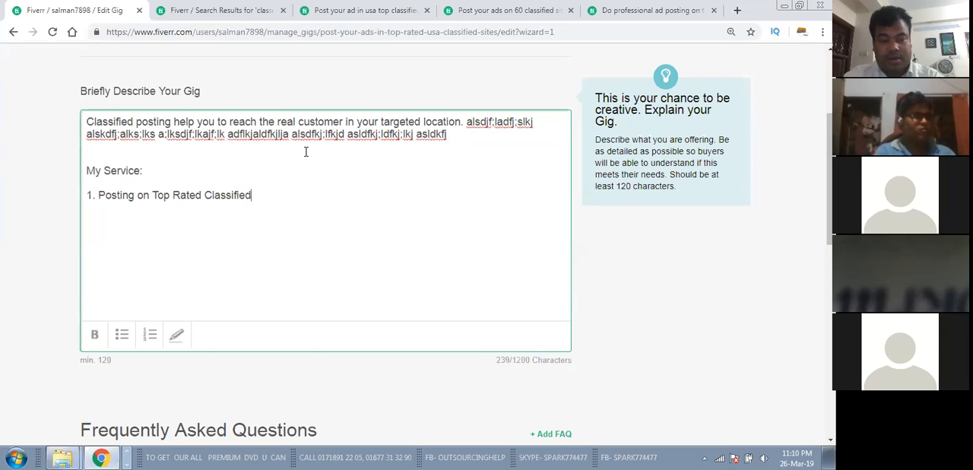
type(" sites. ")
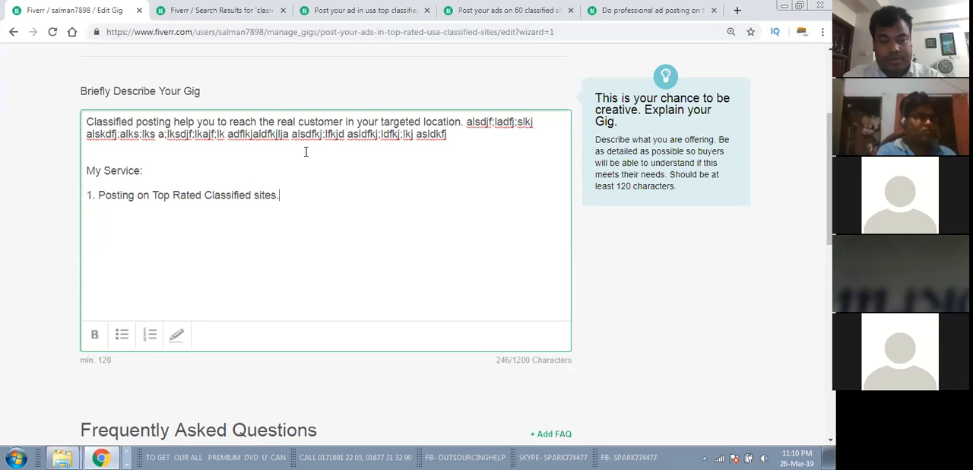
type("2.")
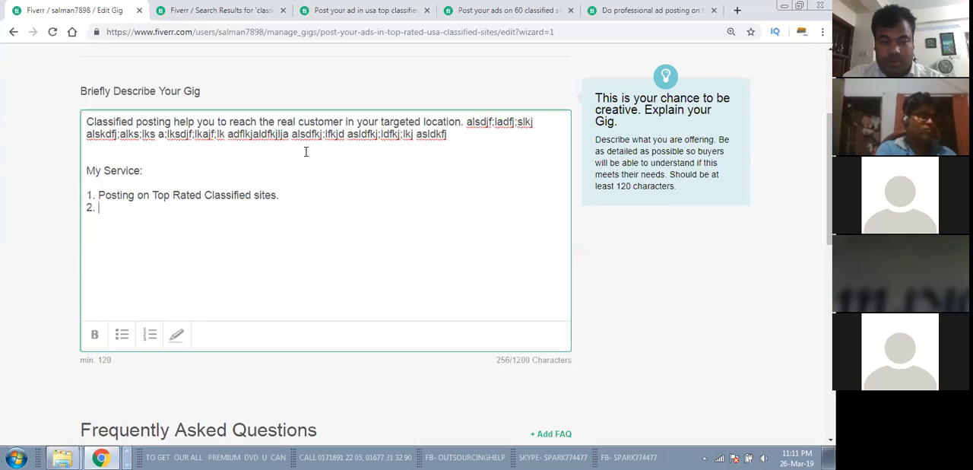
Step: Start a line numbered 2 and remove the word "Classified" from the first service point
left_click(251, 194)
key("BackSpace")
key("BackSpace")
key("BackSpace")
key("BackSpace")
key("BackSpace")
key("BackSpace")
key("BackSpace")
key("BackSpace")
key("BackSpace")
key("BackSpace")
key("BackSpace")
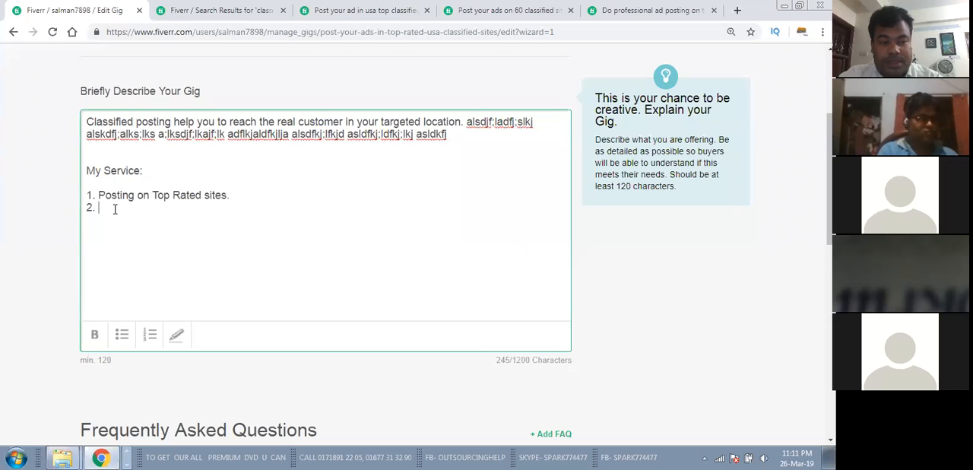
Step: Write the second service point as "100% manual posting." and start a new line beneath it
type("Manu")
key("BackSpace")
key("BackSpace")
key("BackSpace")
key("BackSpace")
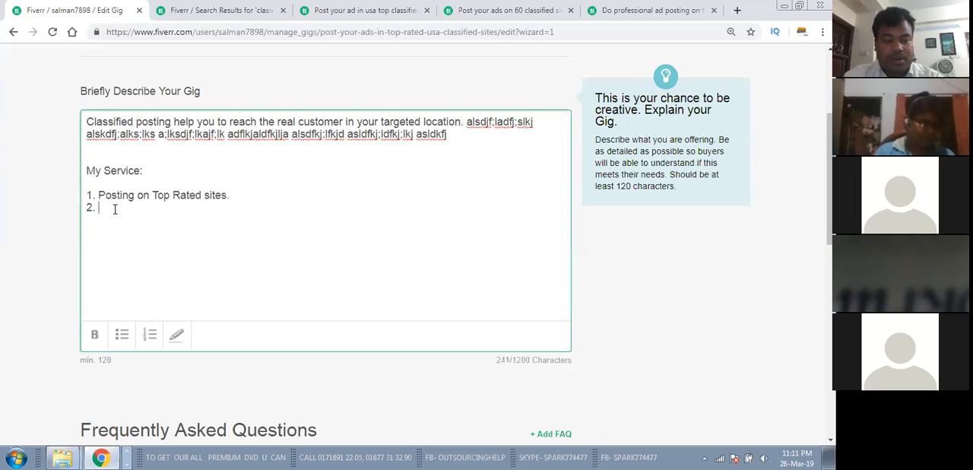
type("100")
type("% mannual")
type(" Pos")
key("BackSpace")
key("BackSpace")
key("BackSpace")
key("BackSpace")
key("BackSpace")
key("BackSpace")
key("BackSpace")
key("BackSpace")
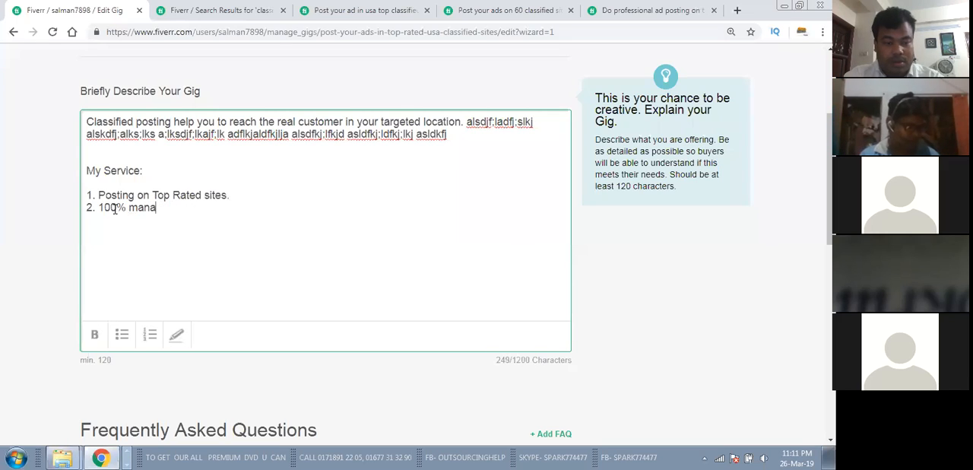
type("al pos")
key("BackSpace")
key("BackSpace")
key("BackSpace")
key("BackSpace")
key("BackSpace")
key("BackSpace")
type("ual posting.")
key("Return")
Step: Add the third service point, "3. Accurate Title description and Tag"
type("3.")
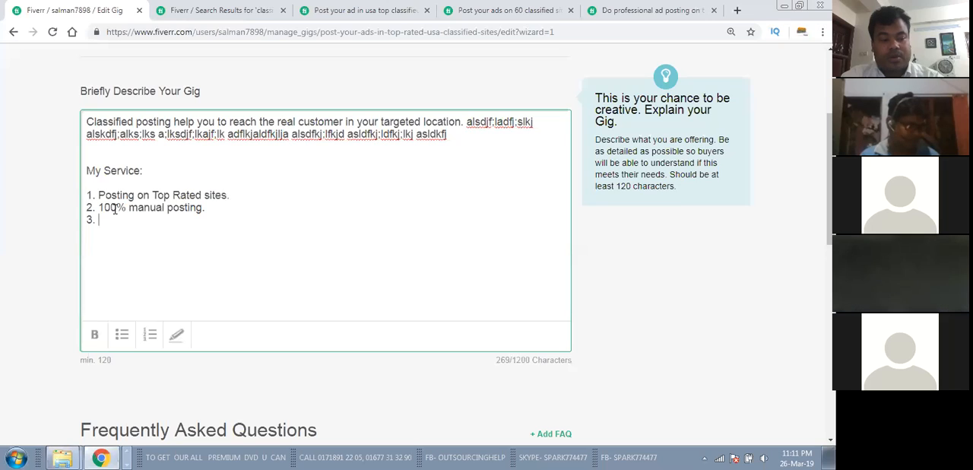
type("Accurate")
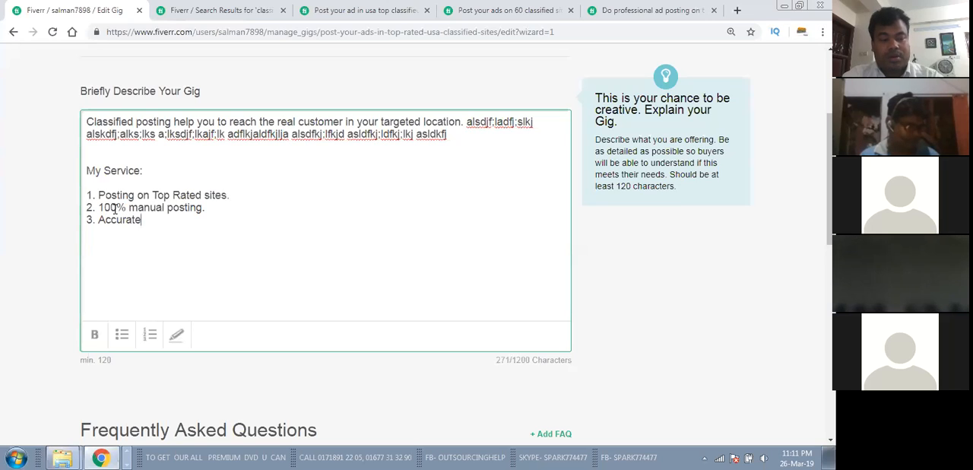
type(" Title d")
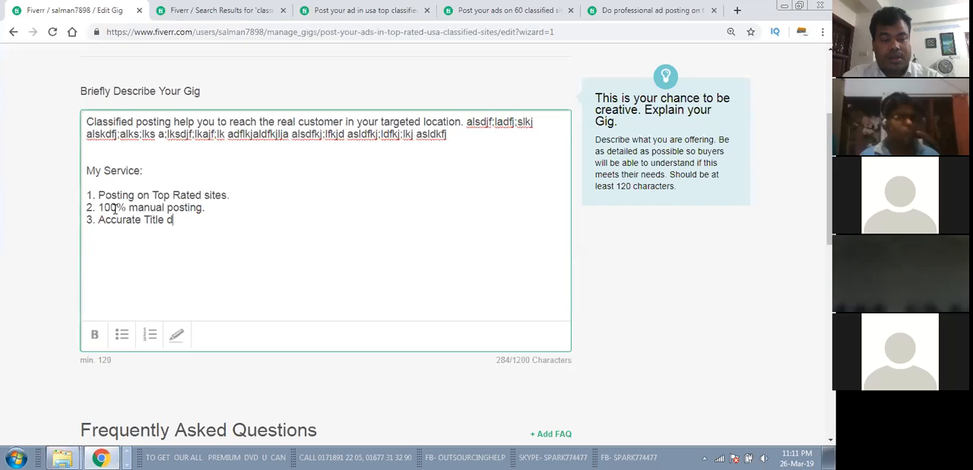
type("escription a")
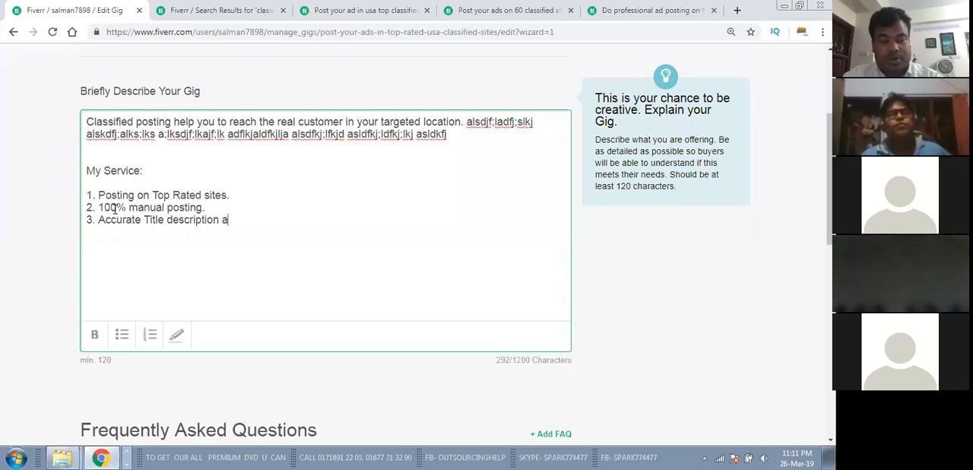
type("nd Tag")
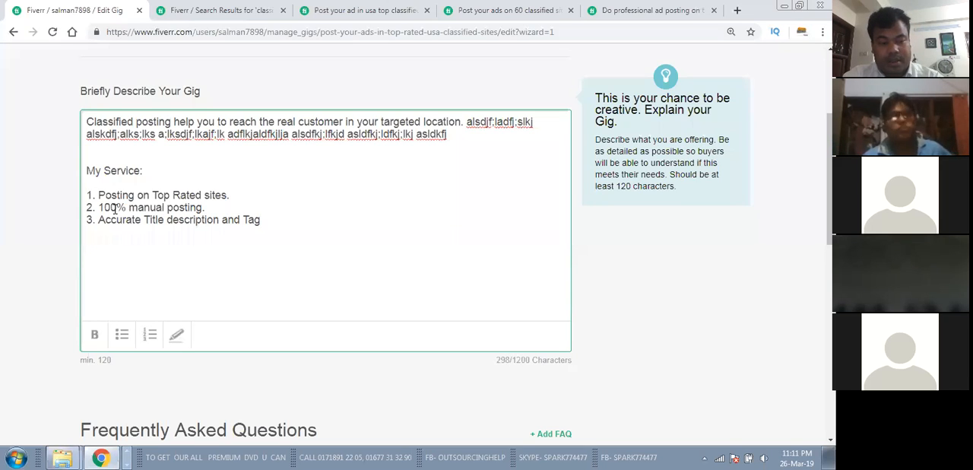
Step: Add service points numbered 4, 5 and 6 filled with random placeholder text
key("Return")
type("4. s;ldfkj;adfj;ldfkj;dfkj")
key("Return")
type("5. sldfkj;asldfj;fj;;ldfj;")
key("Return")
type("6.")
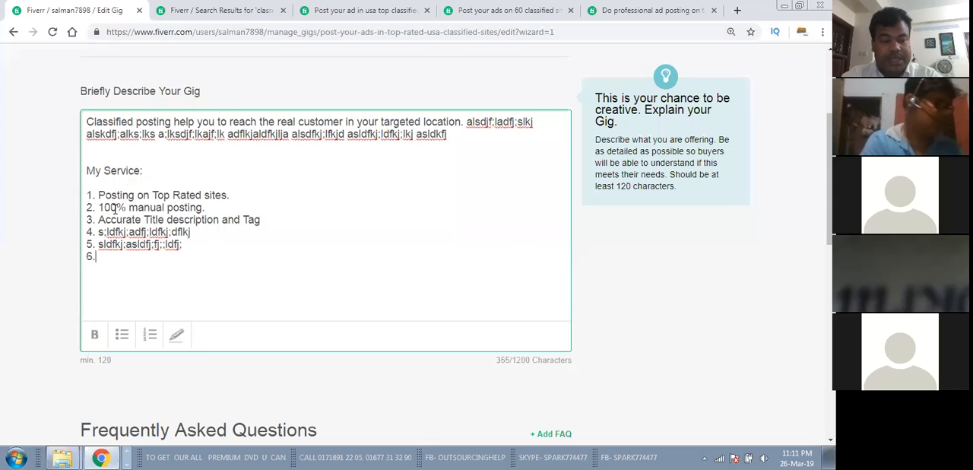
type(" sdf;ljdfs;lkjf;alfka;sldfkj;lkj")
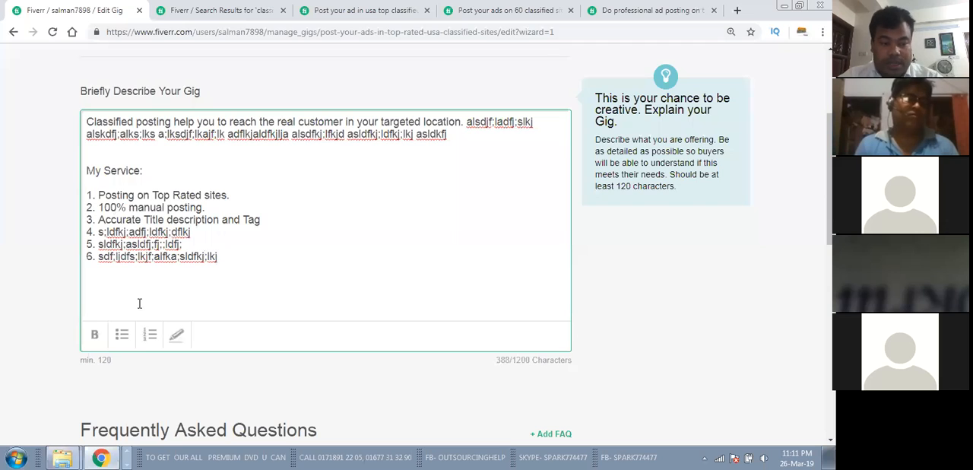
scroll(175, 271, "up", 2)
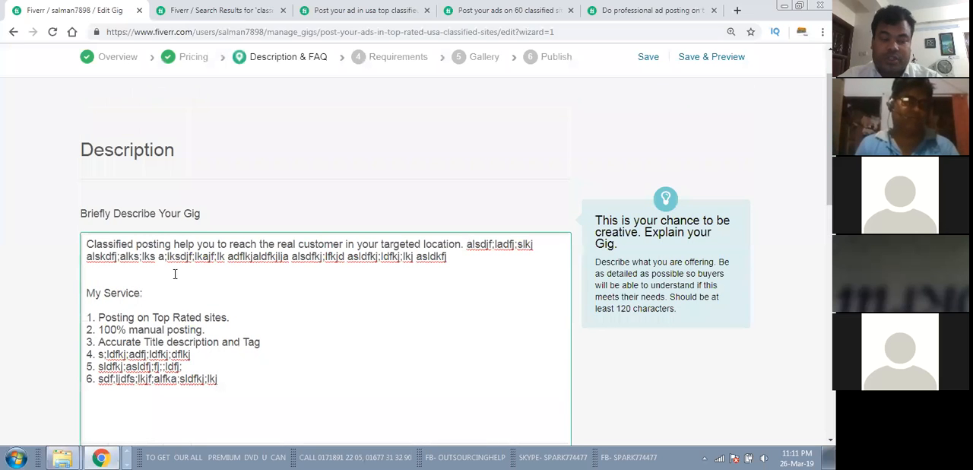
scroll(176, 273, "down", 2)
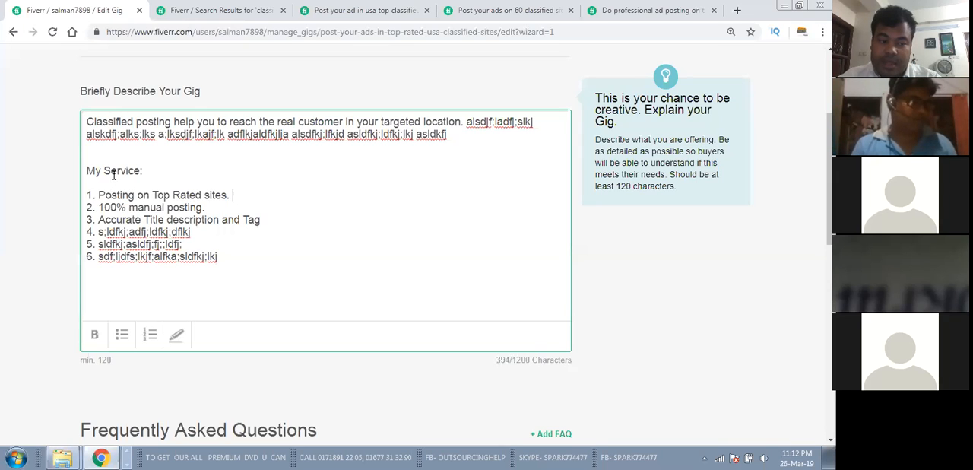
left_click_drag(117, 195, 217, 194)
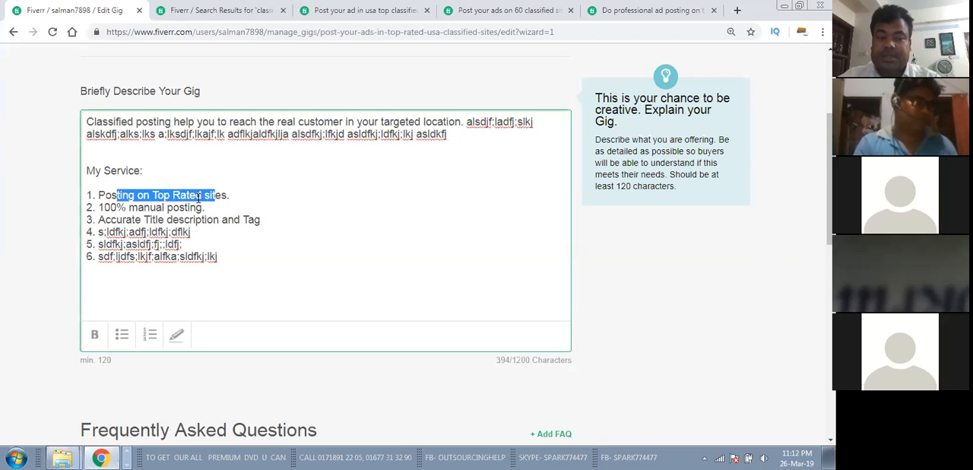
left_click(180, 231)
scroll(182, 239, "up", 1)
scroll(183, 240, "down", 1)
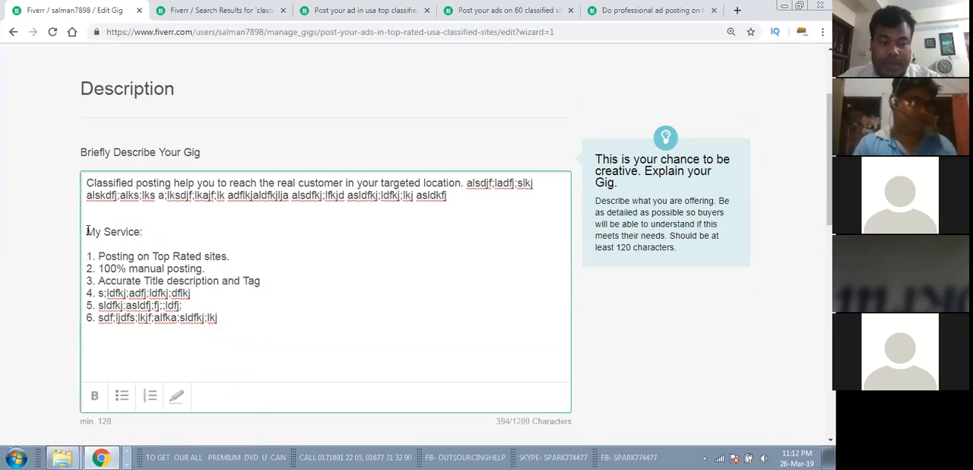
Step: Make the "My Service:" heading and all six numbered points bold
left_click_drag(87, 232, 228, 322)
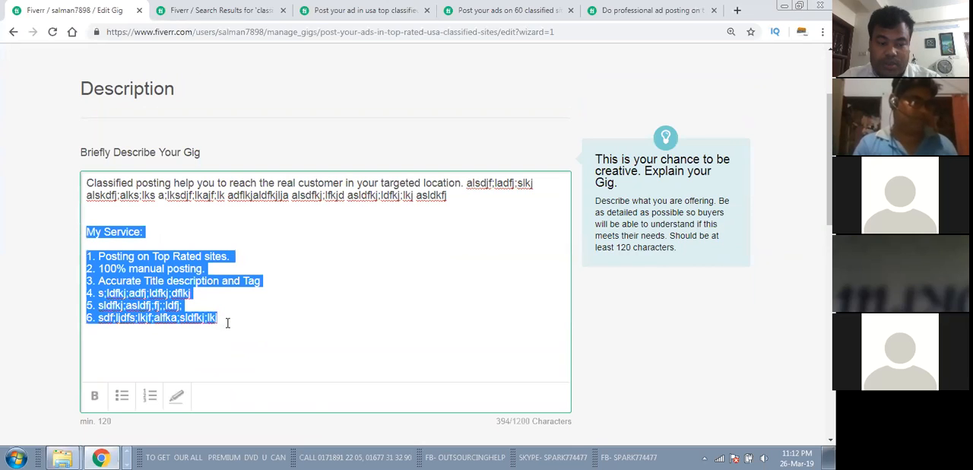
left_click(95, 398)
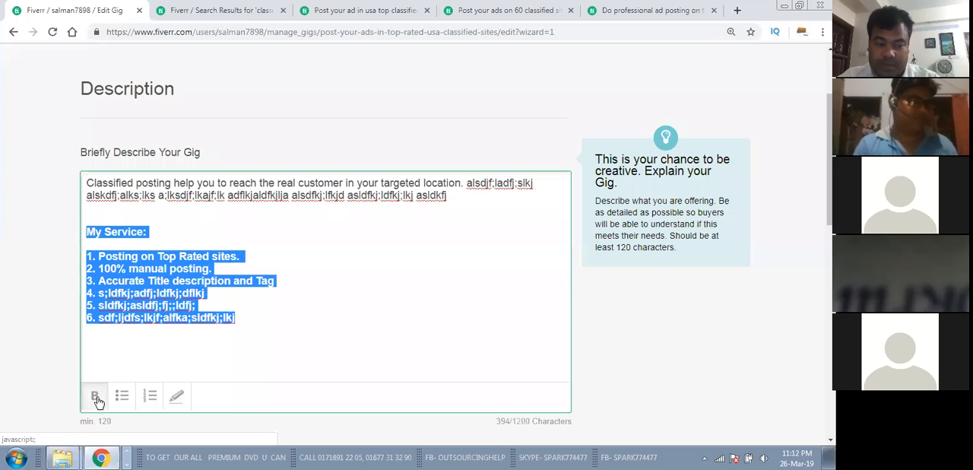
left_click(112, 356)
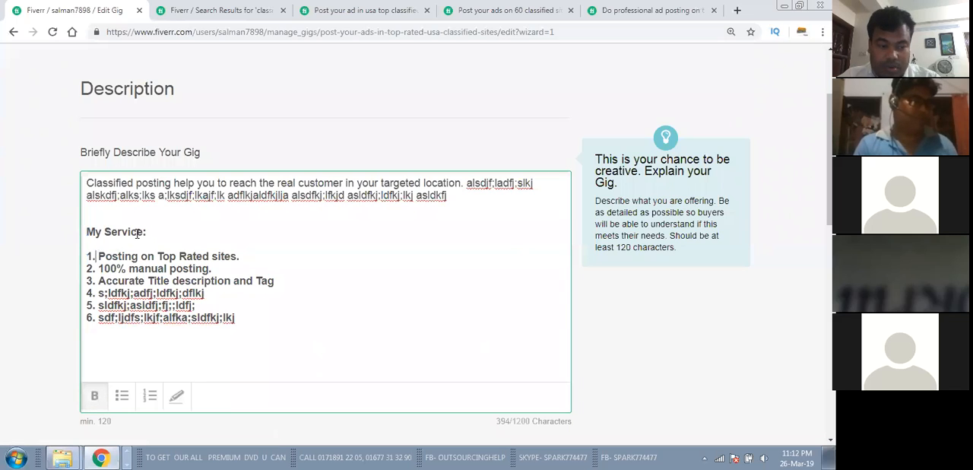
Step: Delete the manually entered numbers 1, 2 and 3 from the start of the first three service points
key("BackSpace")
key("BackSpace")
key("BackSpace")
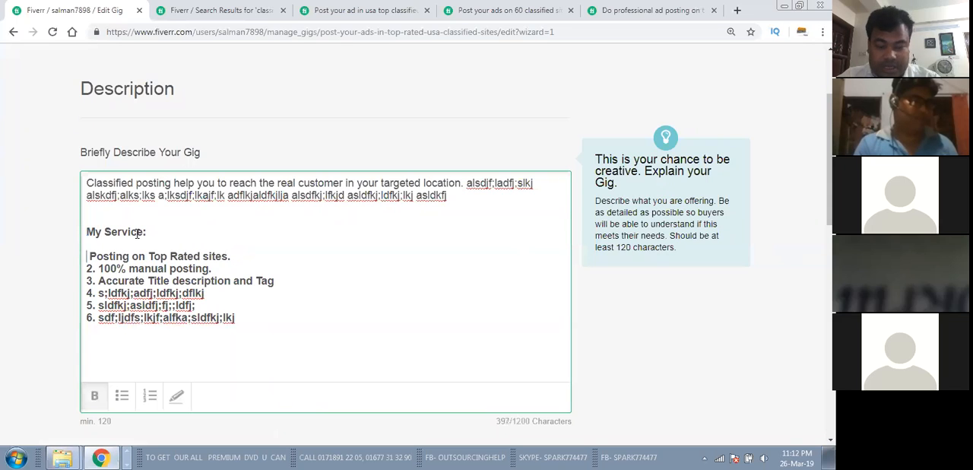
left_click(98, 263)
key("BackSpace")
key("BackSpace")
key("BackSpace")
left_click(98, 281)
key("BackSpace")
key("BackSpace")
key("BackSpace")
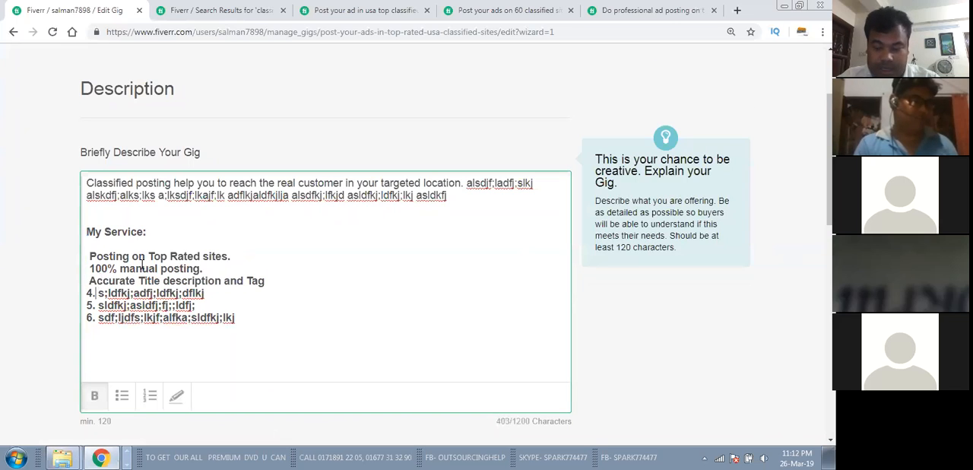
Step: Delete the numbers 4, 5 and 6 from the remaining points and format all six service points as a bulleted list
key("BackSpace")
key("BackSpace")
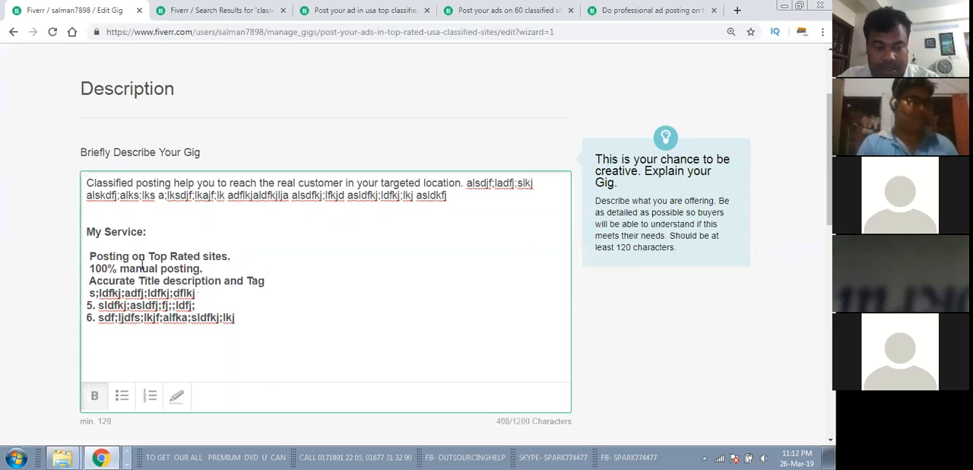
left_click(98, 305)
key("BackSpace")
key("BackSpace")
key("BackSpace")
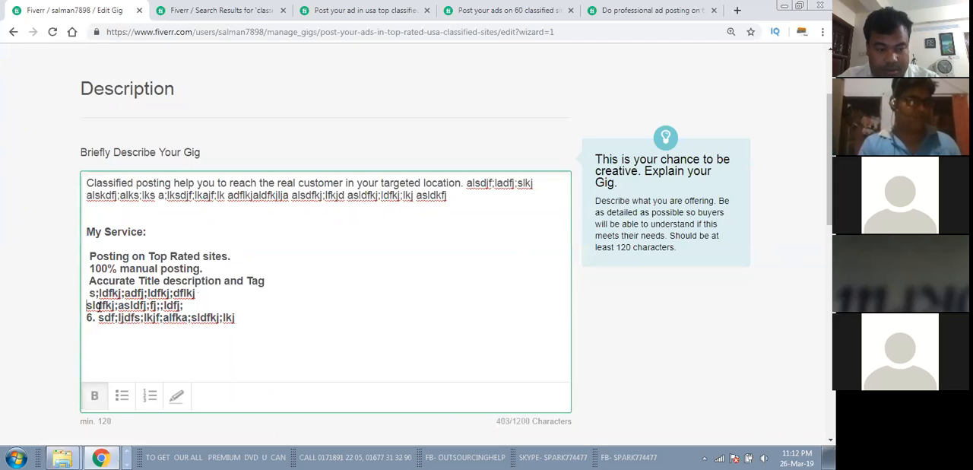
left_click(96, 318)
key("BackSpace")
key("BackSpace")
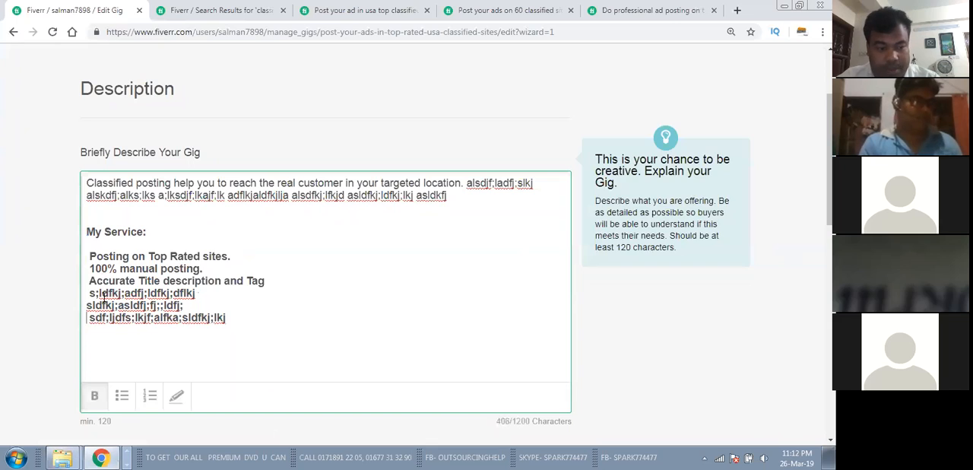
left_click_drag(89, 256, 265, 324)
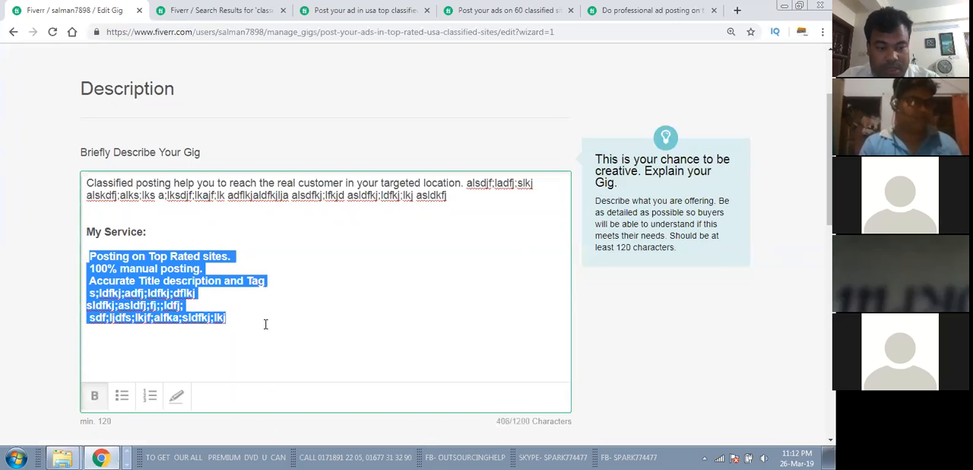
left_click(120, 392)
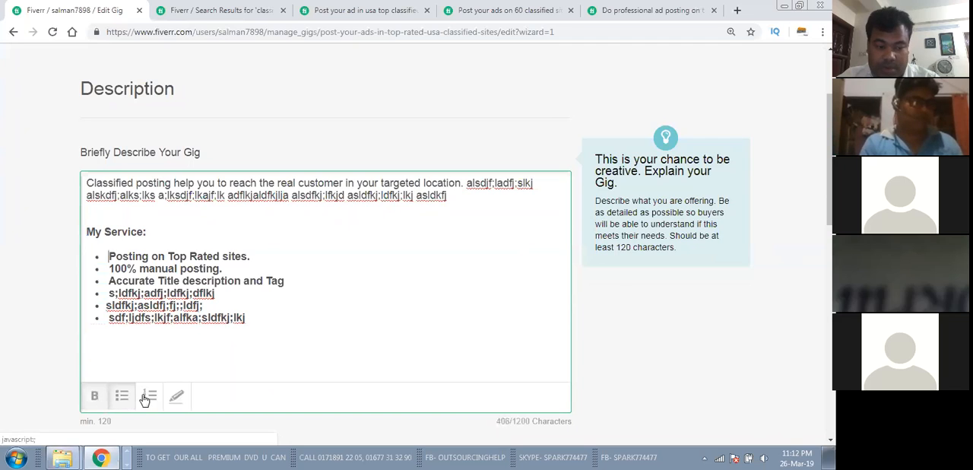
left_click(149, 396)
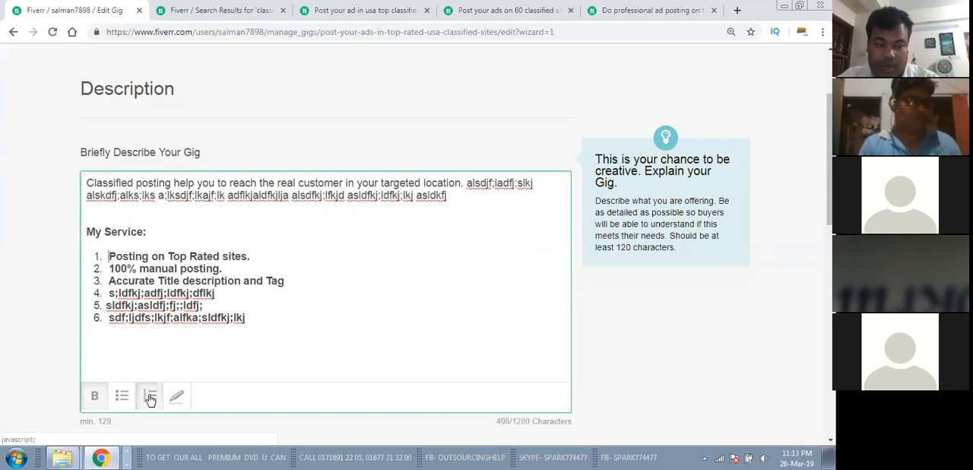
left_click(124, 397)
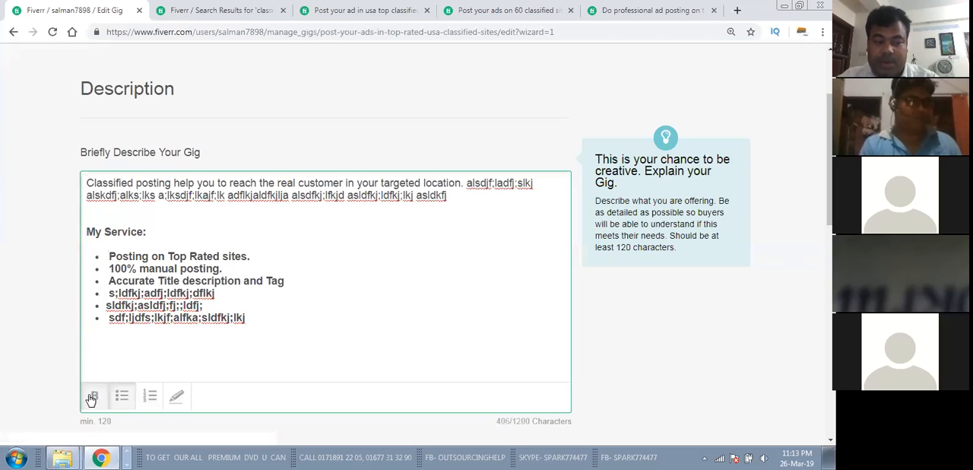
left_click(94, 398)
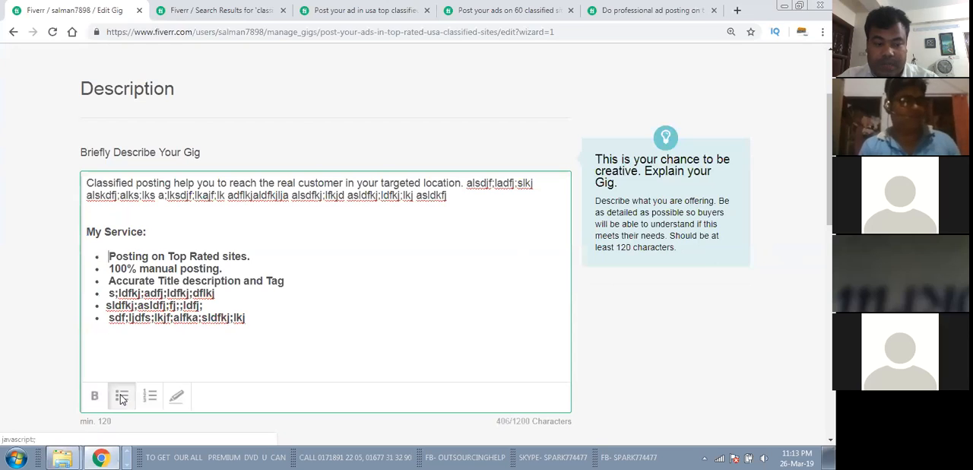
left_click(121, 397)
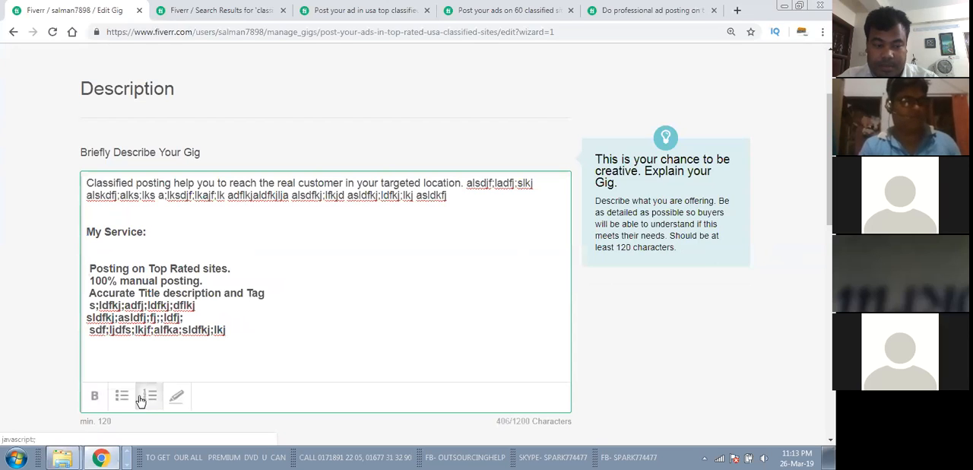
left_click(122, 398)
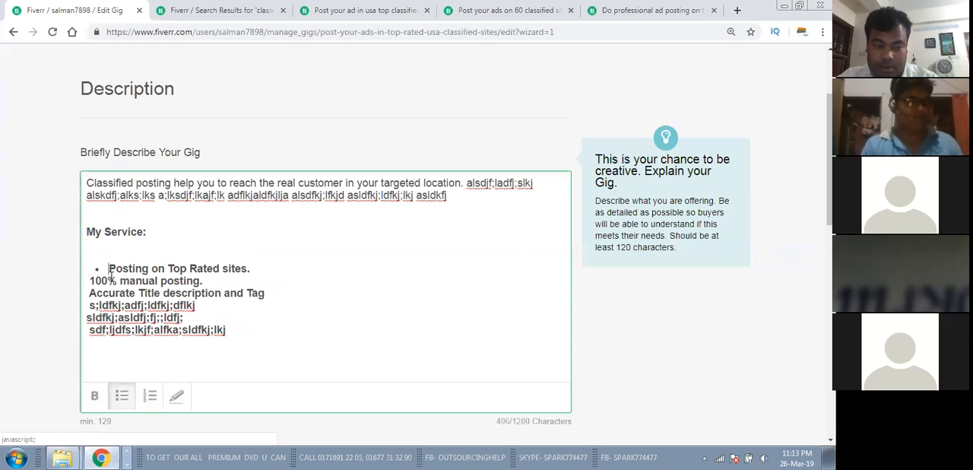
left_click(107, 266)
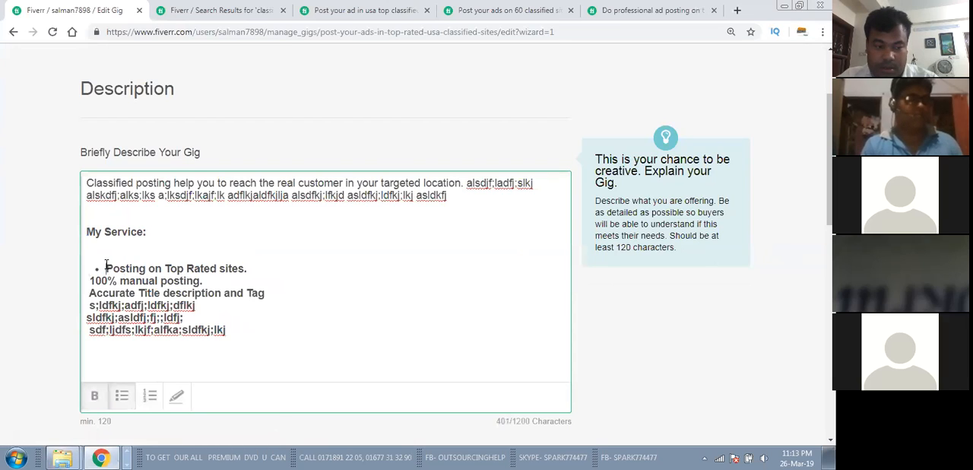
key("BackSpace")
key("ctrl+z")
key("ctrl+z")
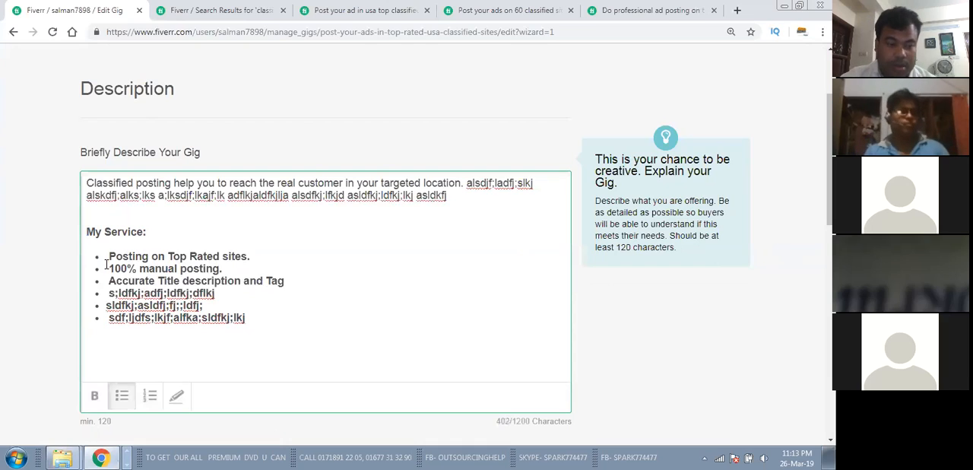
Step: Convert the six service points to a numbered list and highlight the description's opening paragraph
left_click(148, 393)
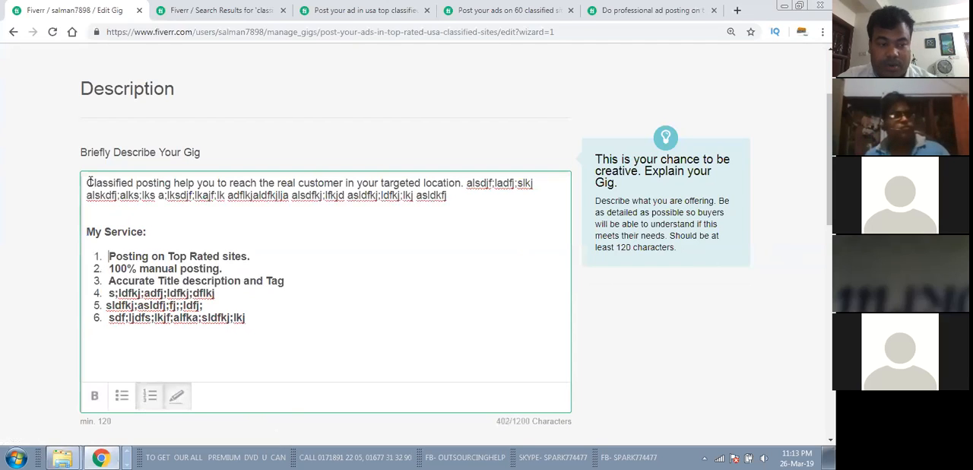
left_click_drag(88, 181, 471, 200)
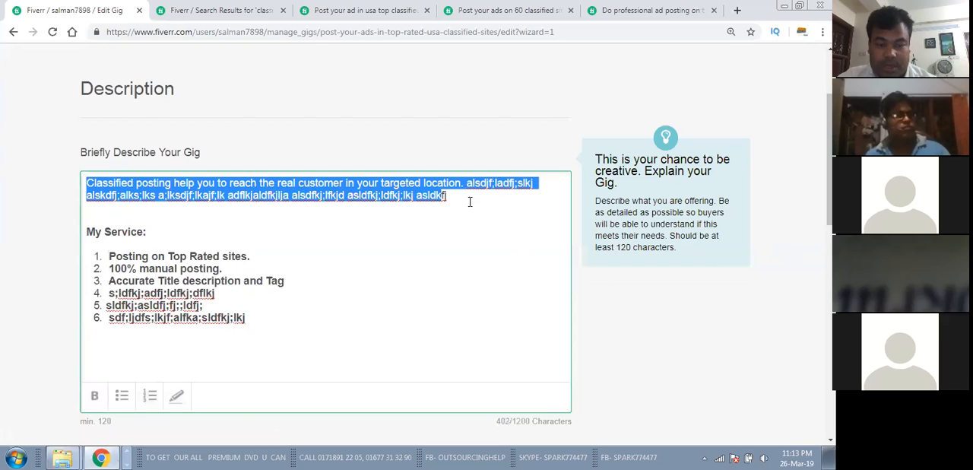
left_click(439, 241)
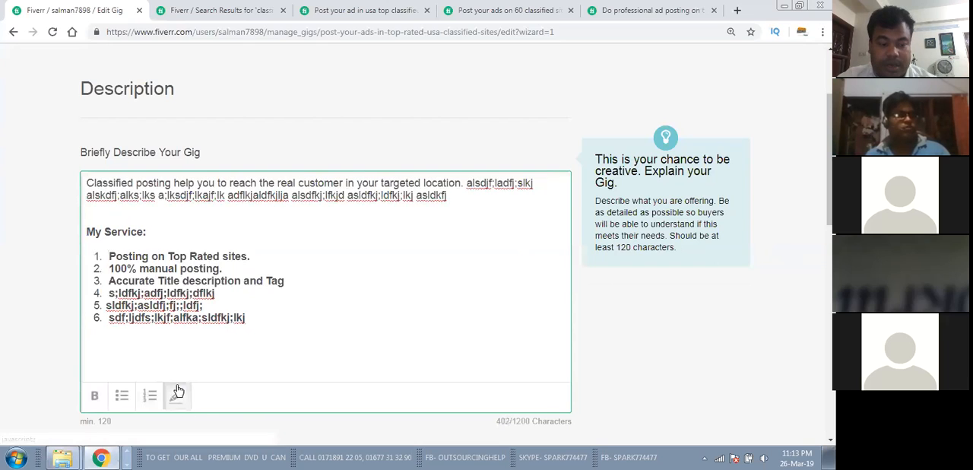
left_click_drag(447, 199, 85, 180)
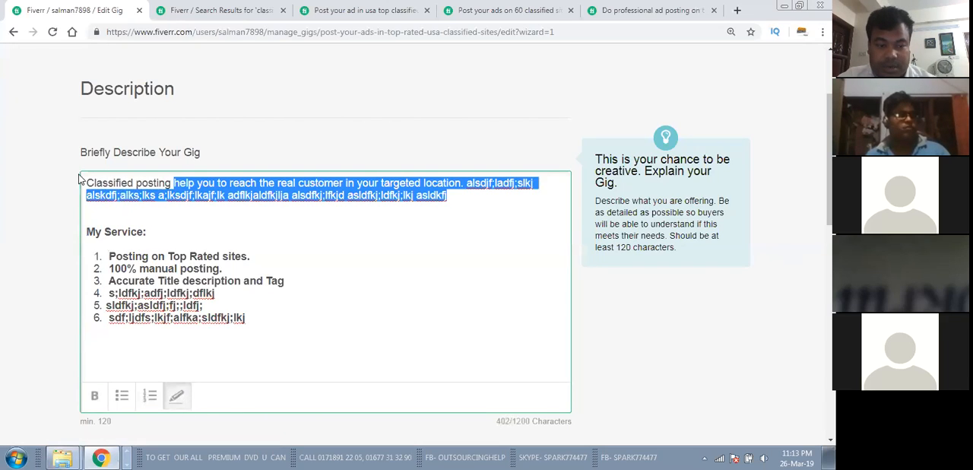
left_click(307, 217)
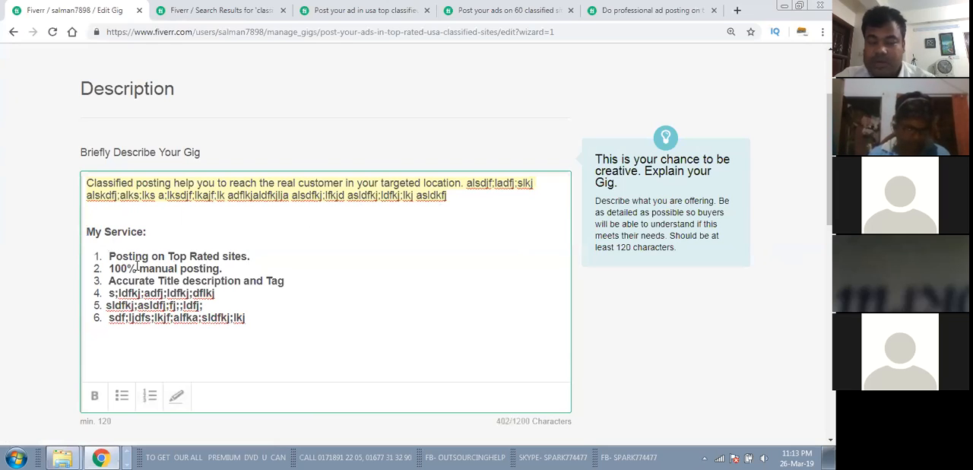
Step: Save the gig description without adding any FAQ and continue to the Requirements stage
scroll(210, 293, "down", 3)
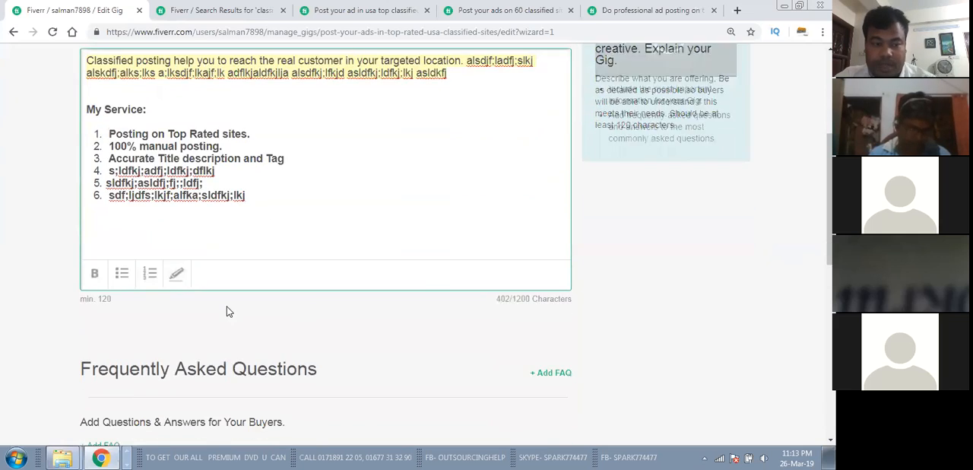
scroll(208, 295, "up", 3)
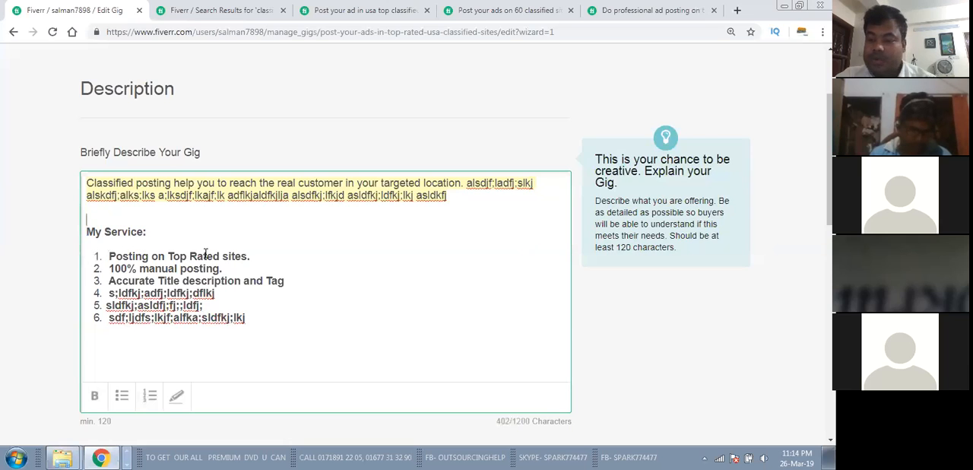
left_click(495, 245)
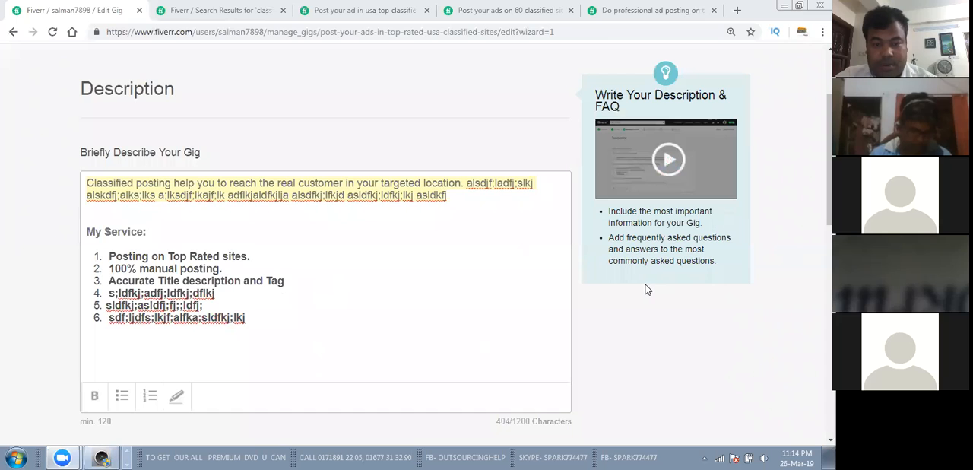
scroll(666, 295, "down", 3)
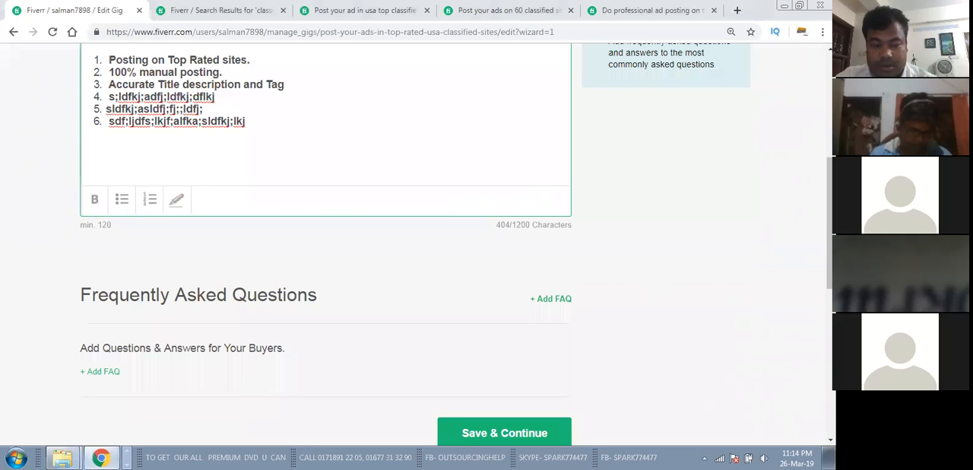
scroll(417, 251, "down", 3)
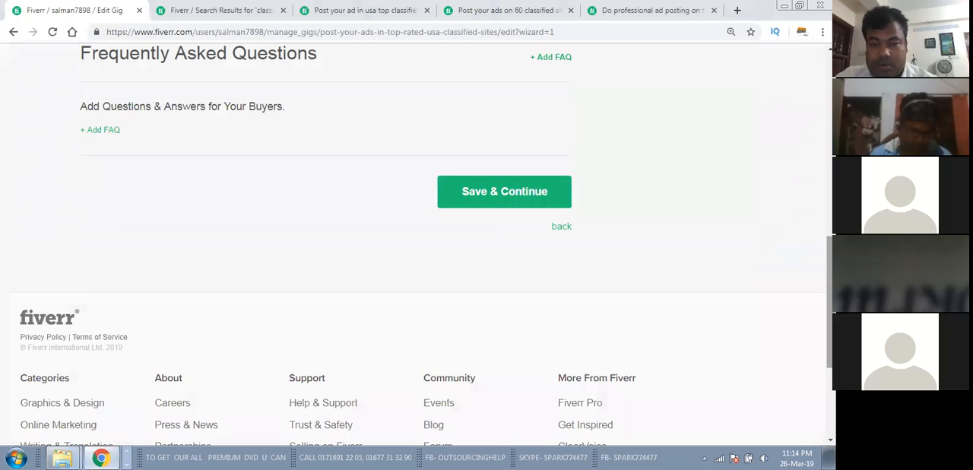
left_click(509, 193)
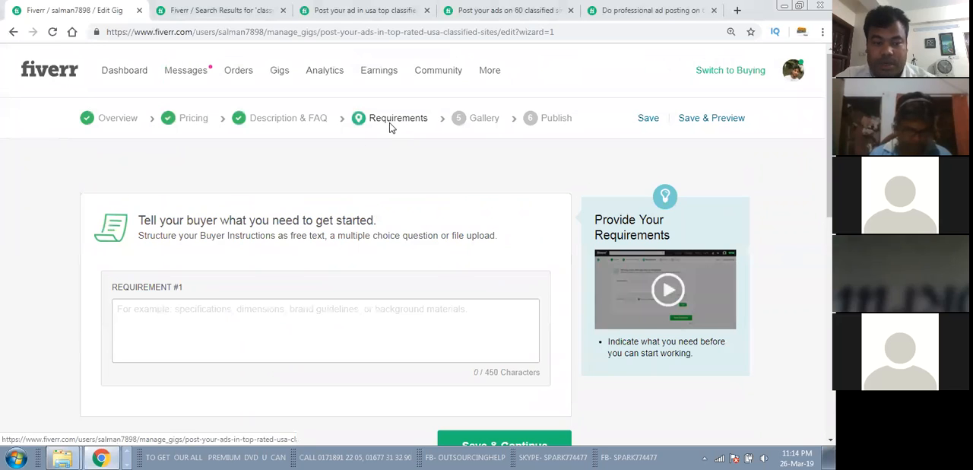
Step: Start the first buyer requirement with the lines "1. Link or landing page" and "2. Image"
left_click(215, 313)
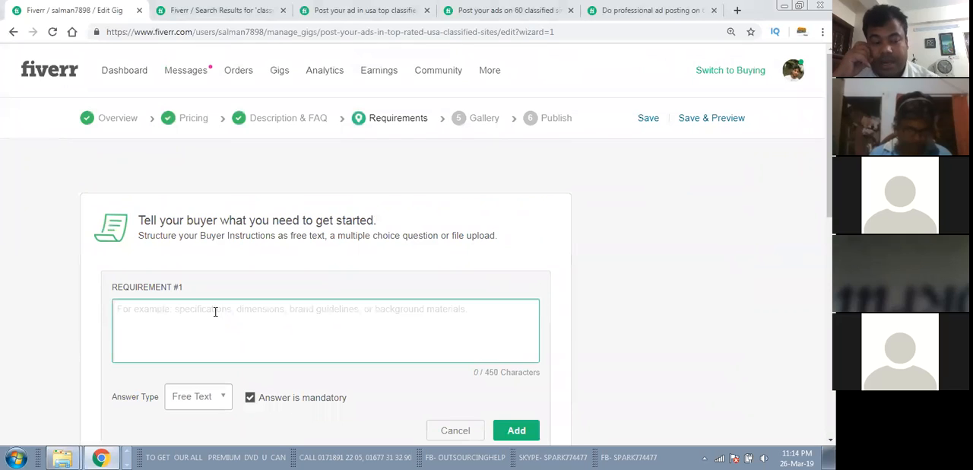
type("1")
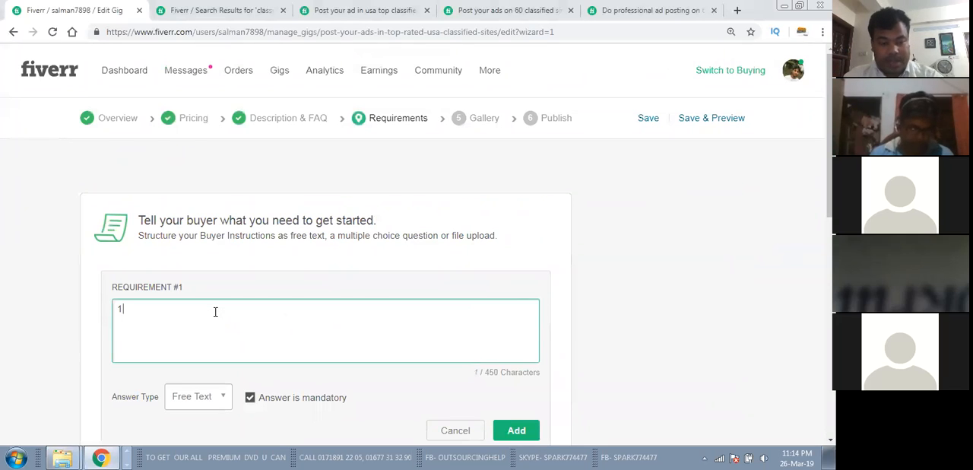
type(".")
key("Return")
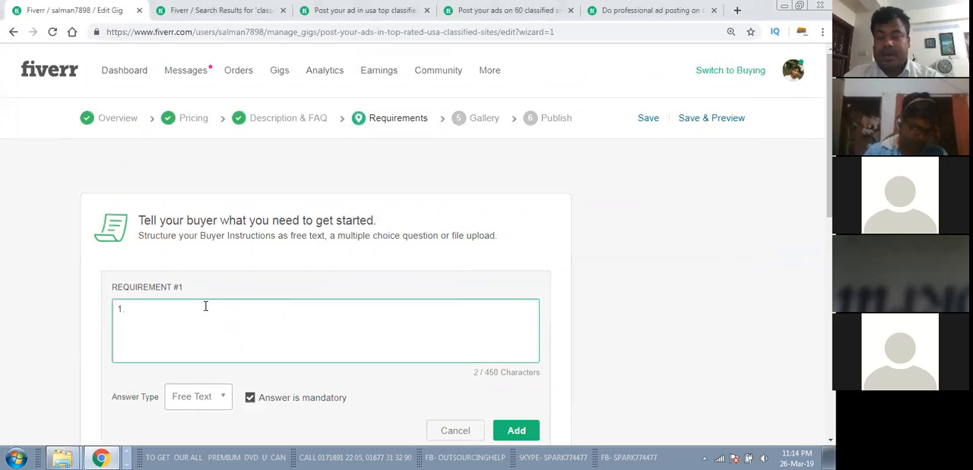
type("Link")
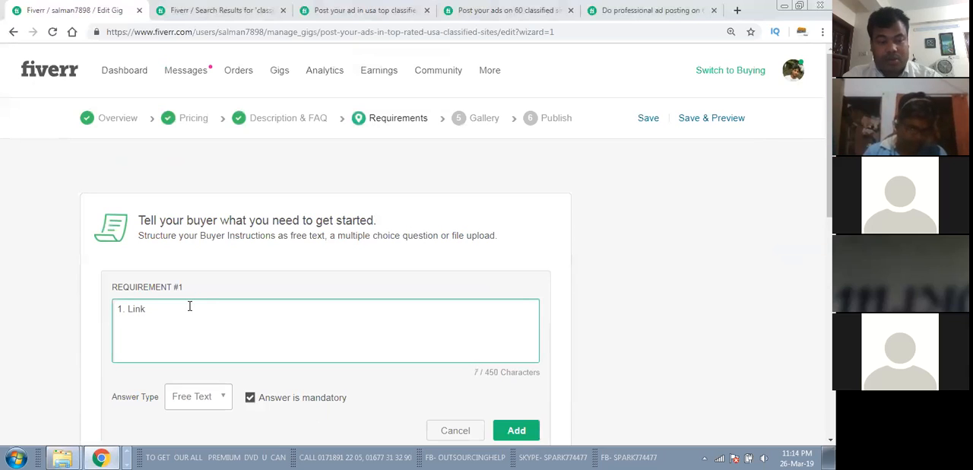
type(" or lan")
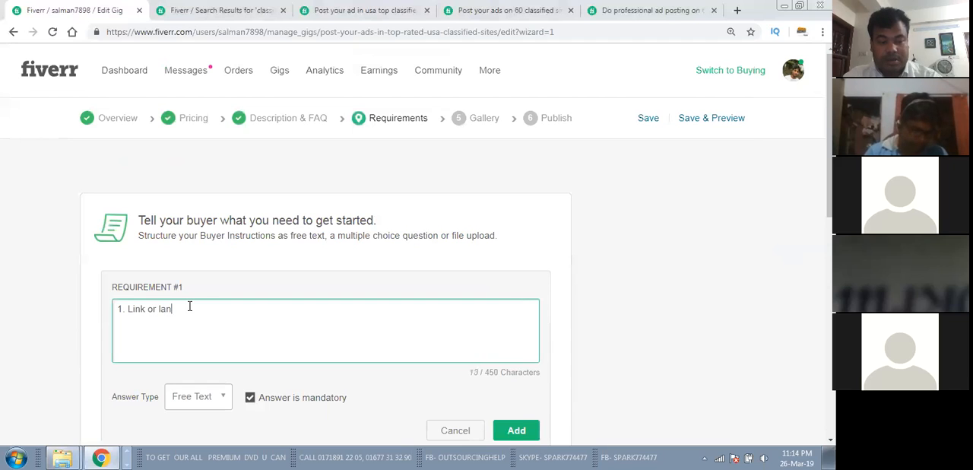
type("ding page 2. lam")
key("BackSpace")
key("BackSpace")
type("mage")
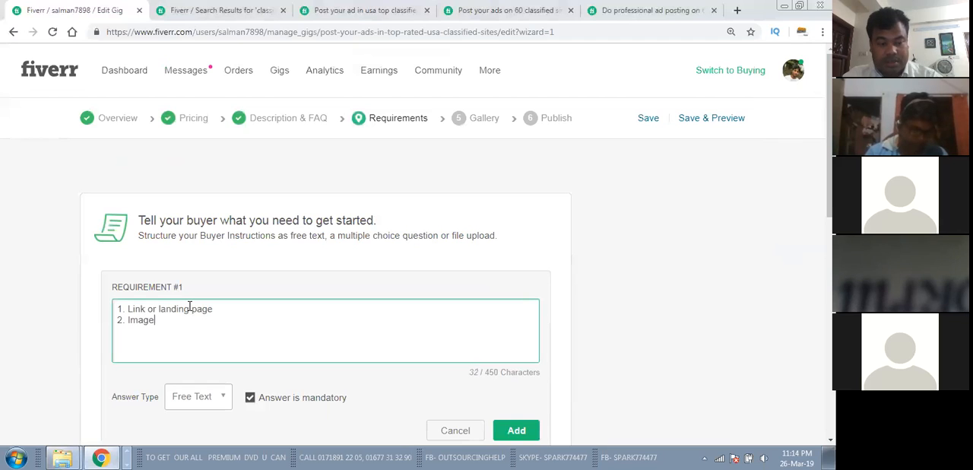
Step: Add the line "3. Product Description" to the requirement and insert "website" before "Link" in its first line
key("Return")
type("3. ")
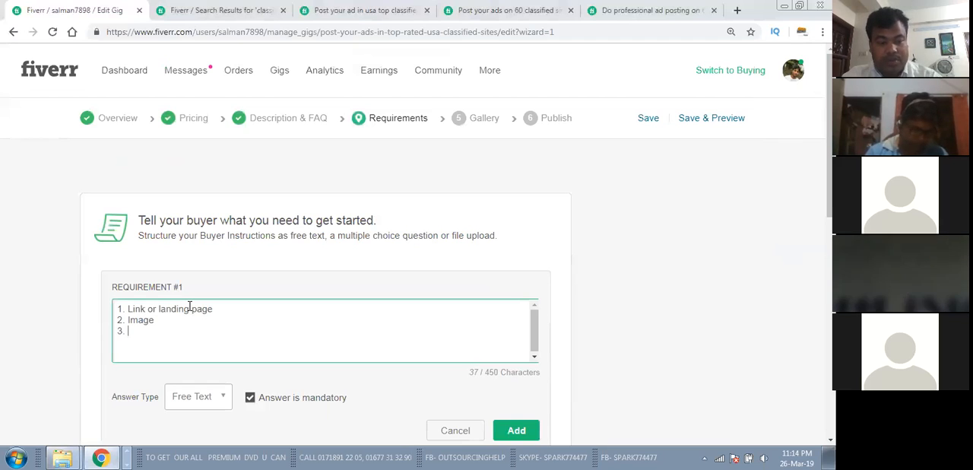
type("Product Descritip")
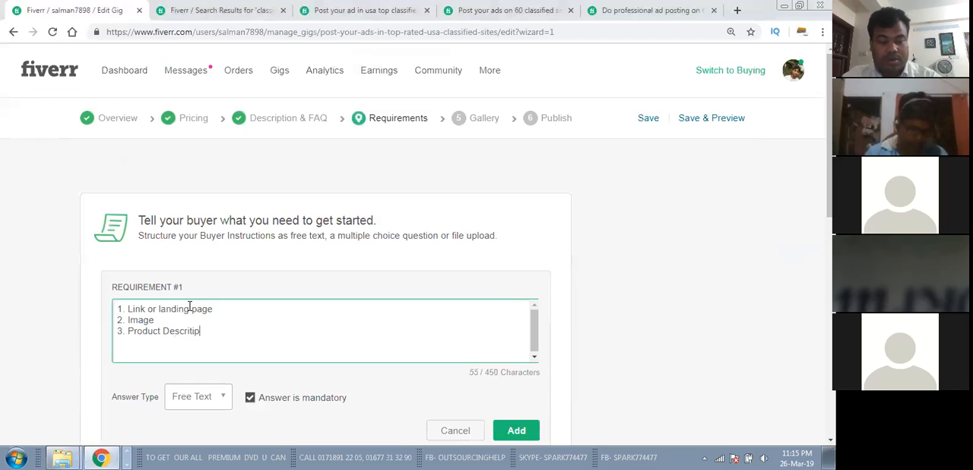
key("BackSpace")
key("BackSpace")
key("BackSpace")
key("BackSpace")
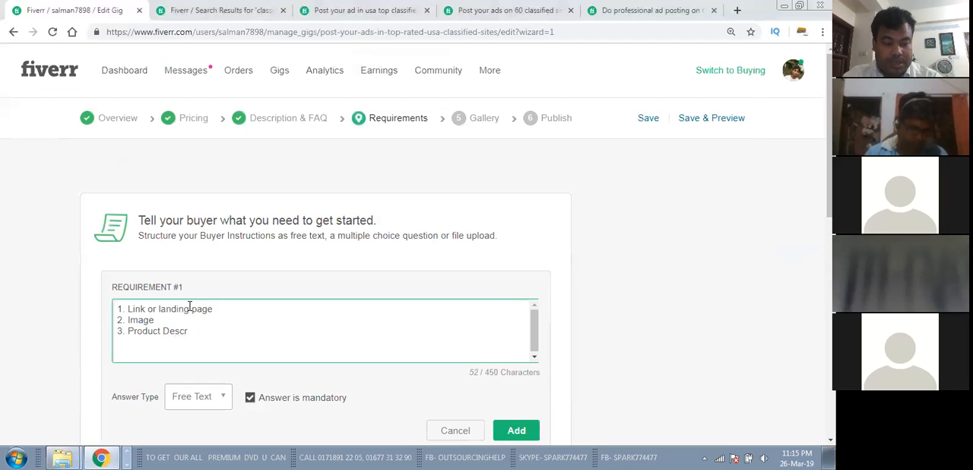
type("iption")
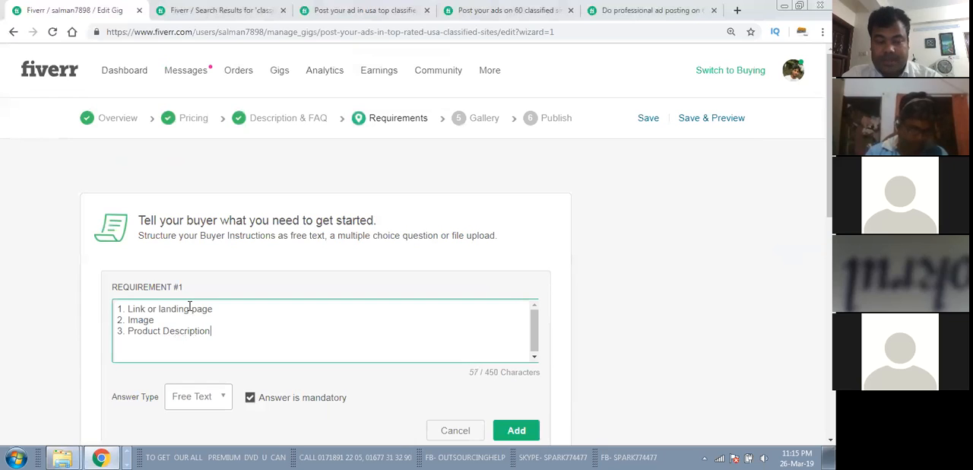
left_click(127, 310)
type("Website")
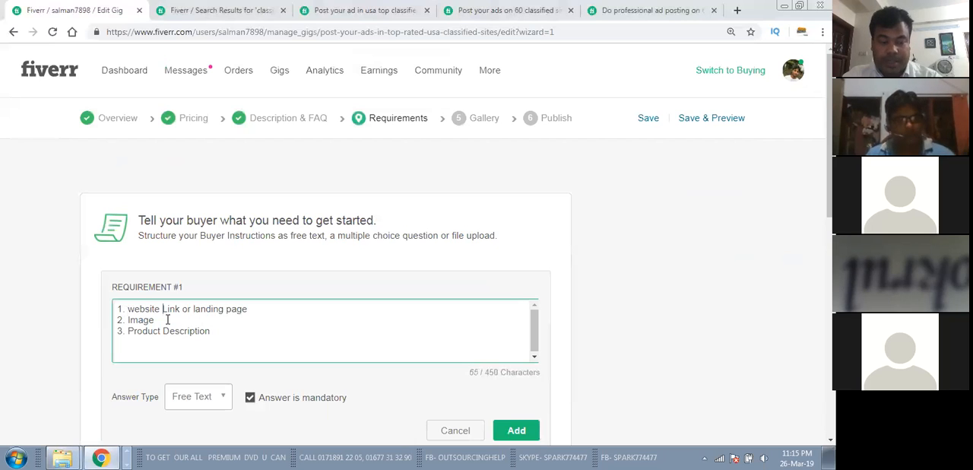
Step: Add the lines "4. Tag" and "5. Others if needed." at the end of the requirement text
left_click(214, 339)
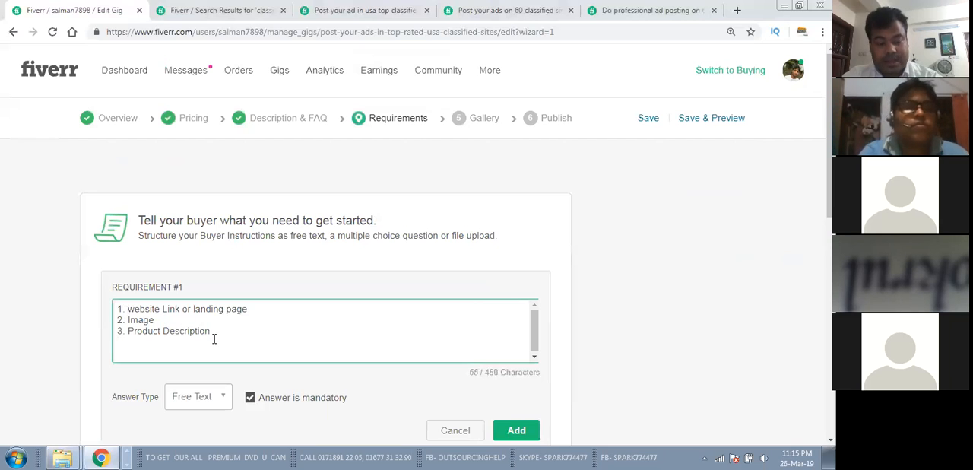
key("Return")
type("4. Tag")
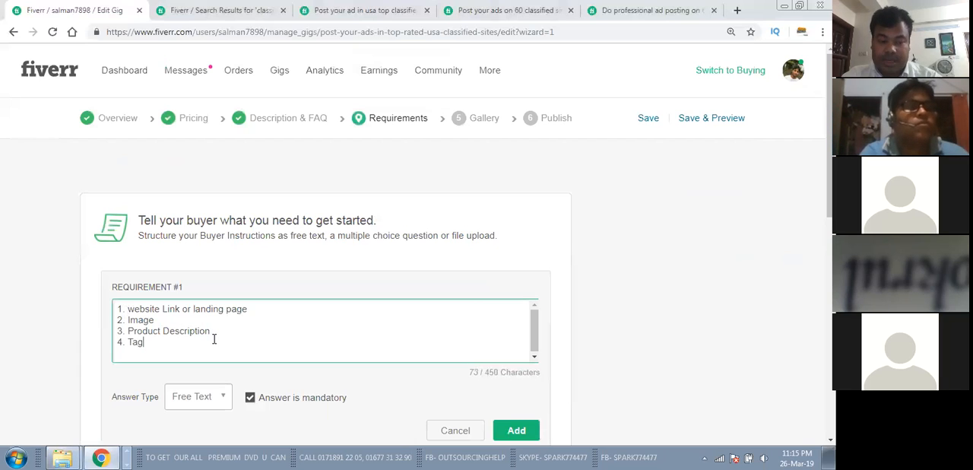
type("5. ")
type("Oh")
type("he")
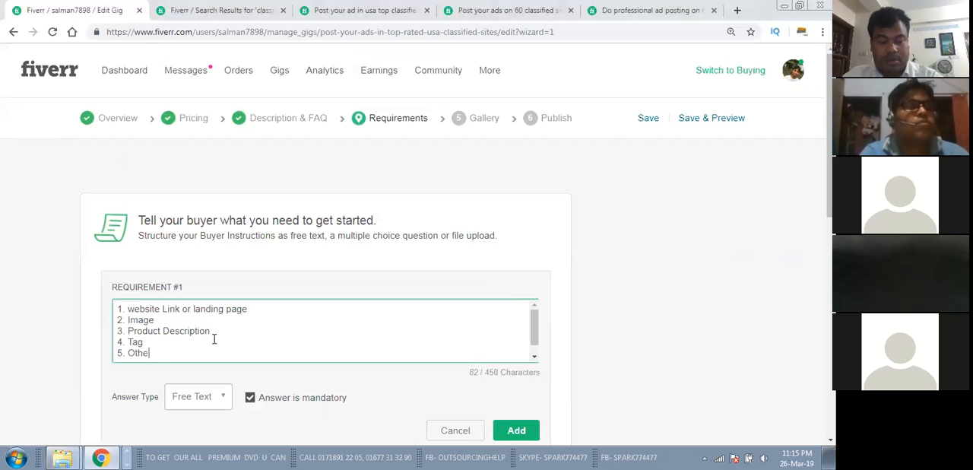
type("rs if needed.")
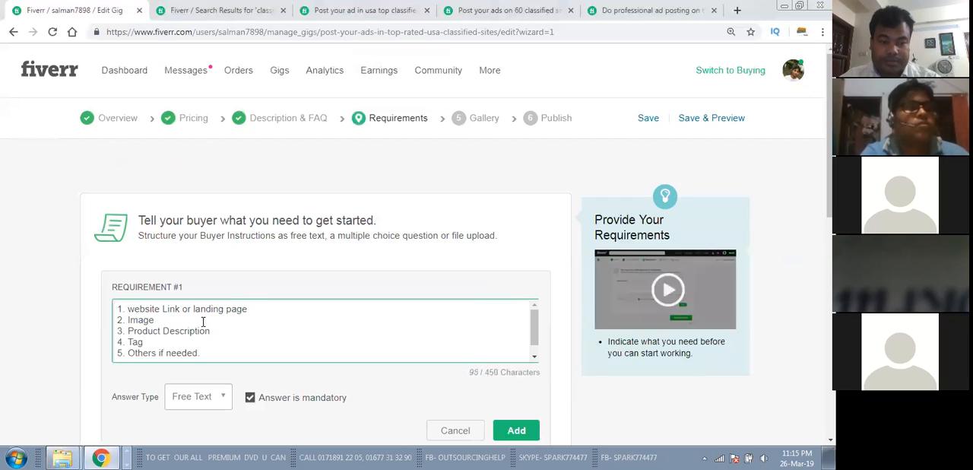
scroll(204, 322, "down", 1)
scroll(211, 326, "up", 1)
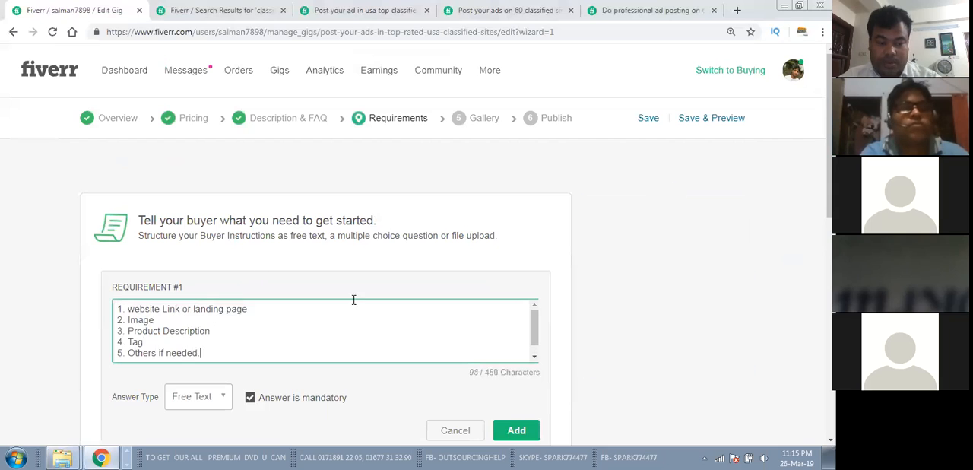
scroll(449, 250, "down", 2)
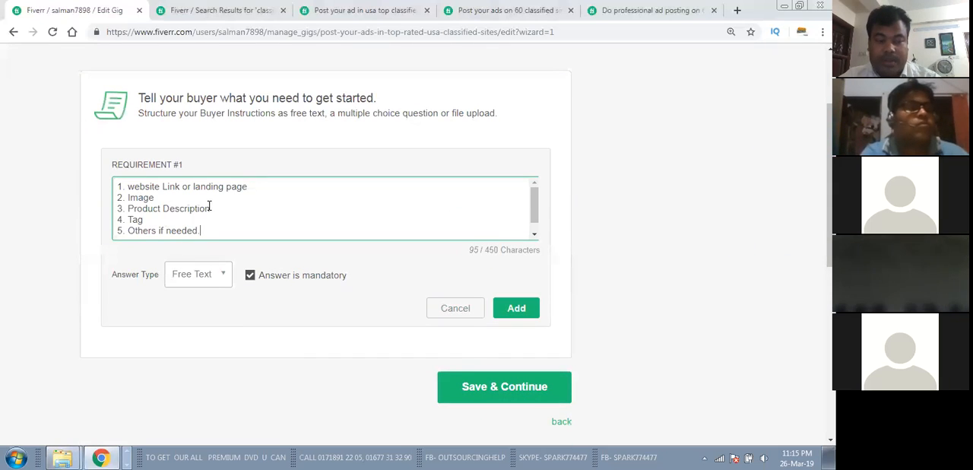
Step: Set the requirement's answer type to Attached File, add the requirement, and save it to continue to the Gallery stage
scroll(209, 206, "up", 1)
left_click(218, 339)
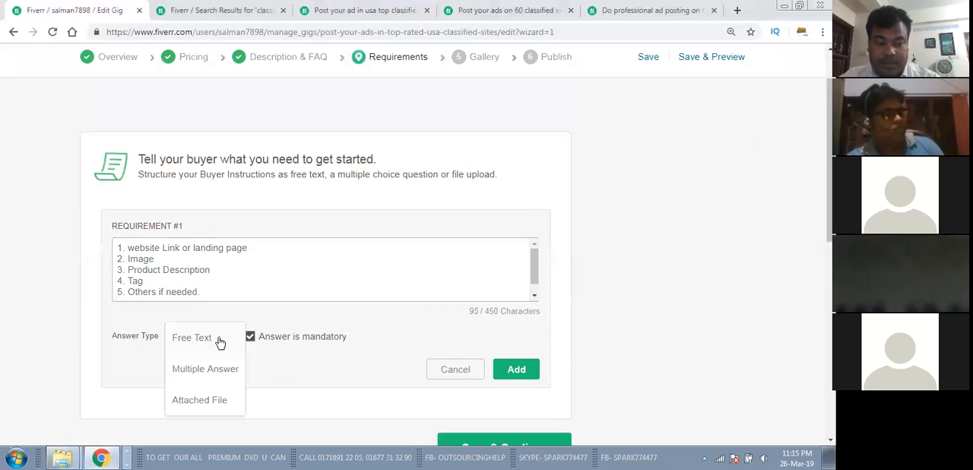
left_click(202, 400)
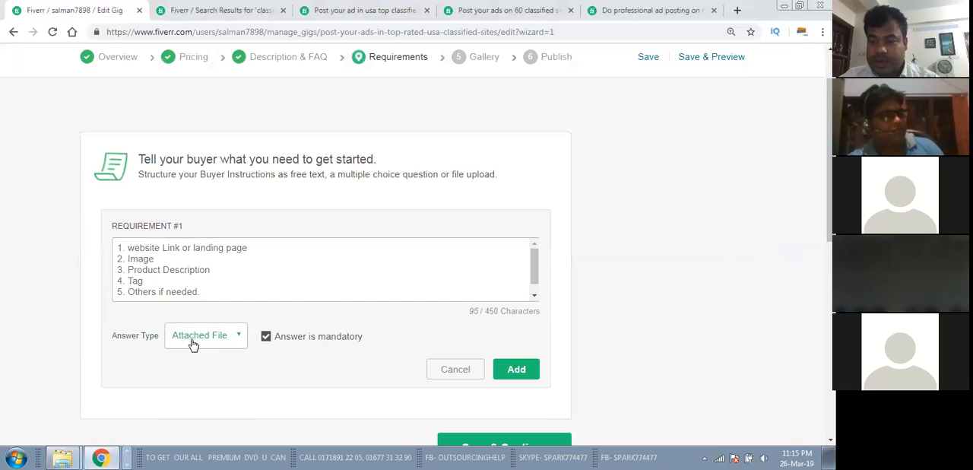
left_click(507, 370)
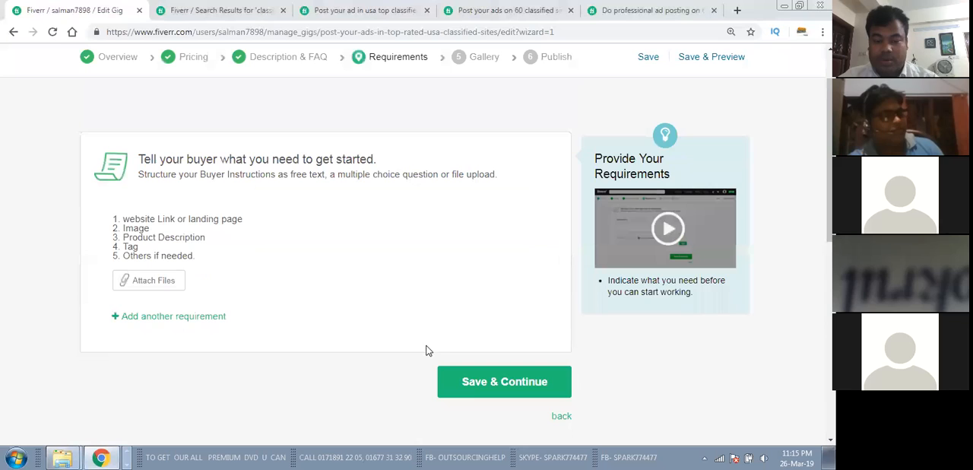
left_click(483, 379)
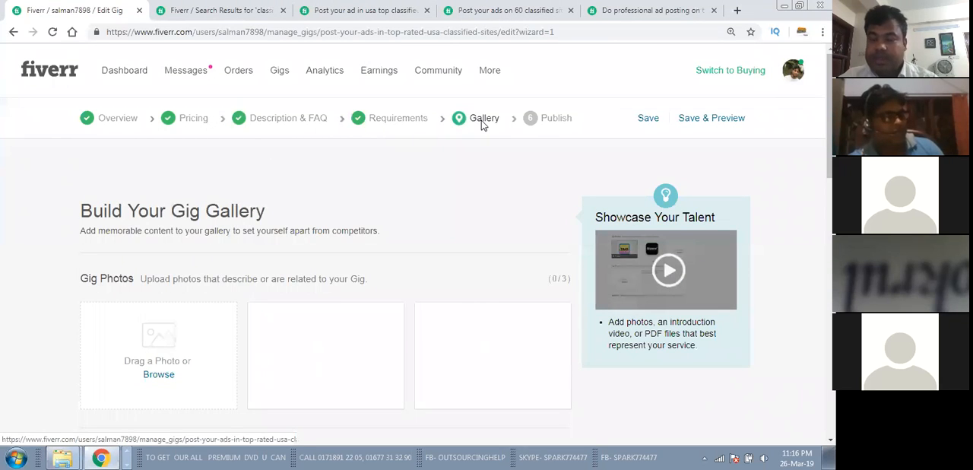
Step: Upload the image "Nature Spring Spa" from the Downloads folder as the first gig photo
scroll(481, 120, "down", 2)
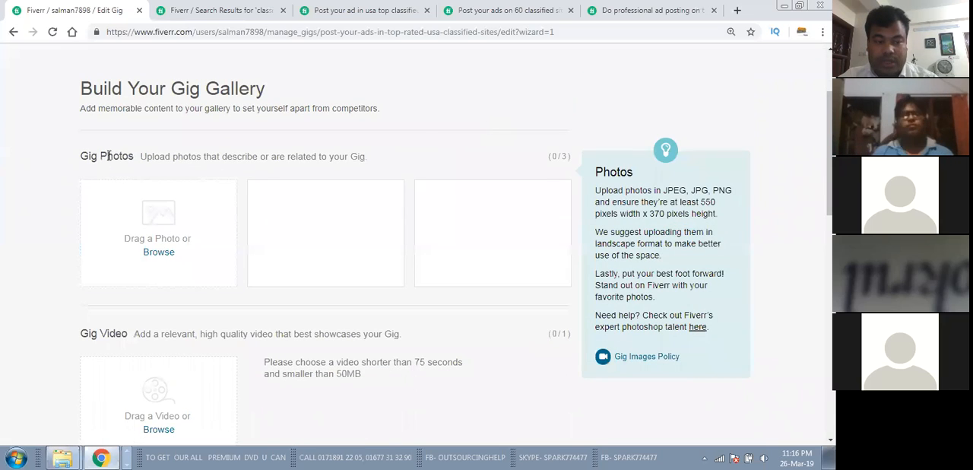
scroll(122, 279, "down", 3)
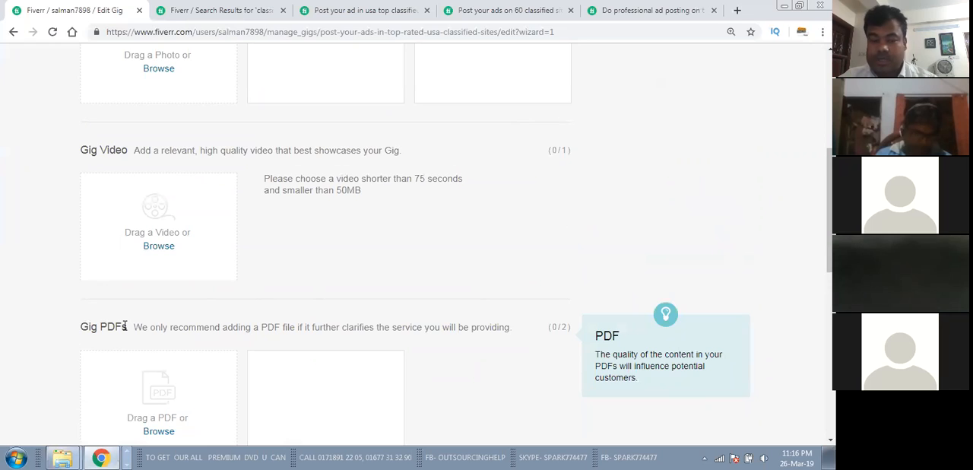
scroll(145, 335, "down", 3)
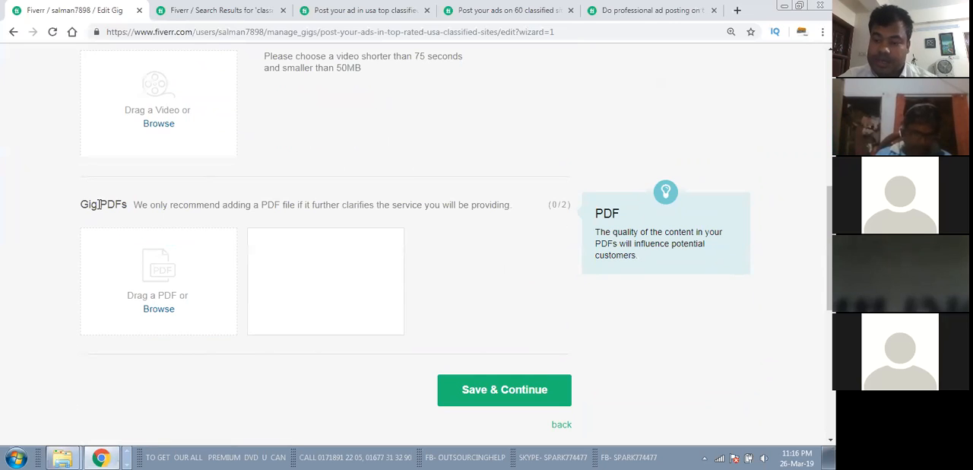
scroll(164, 307, "up", 3)
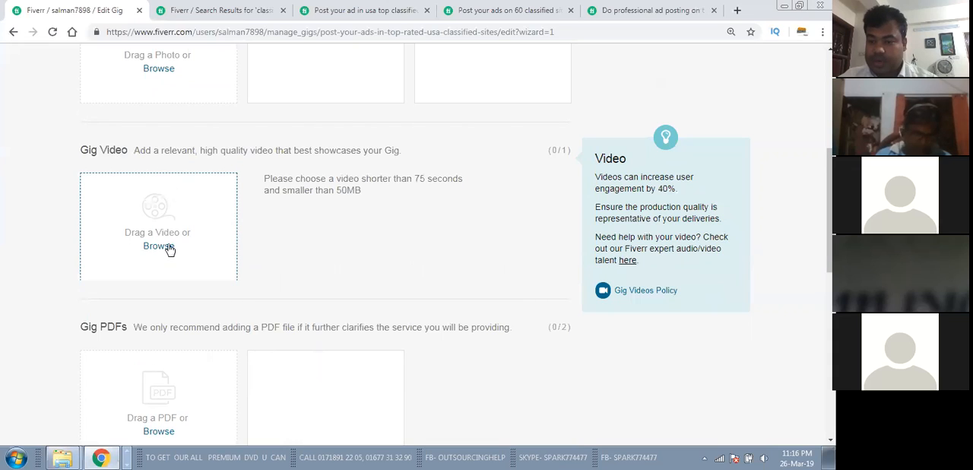
scroll(170, 247, "up", 1)
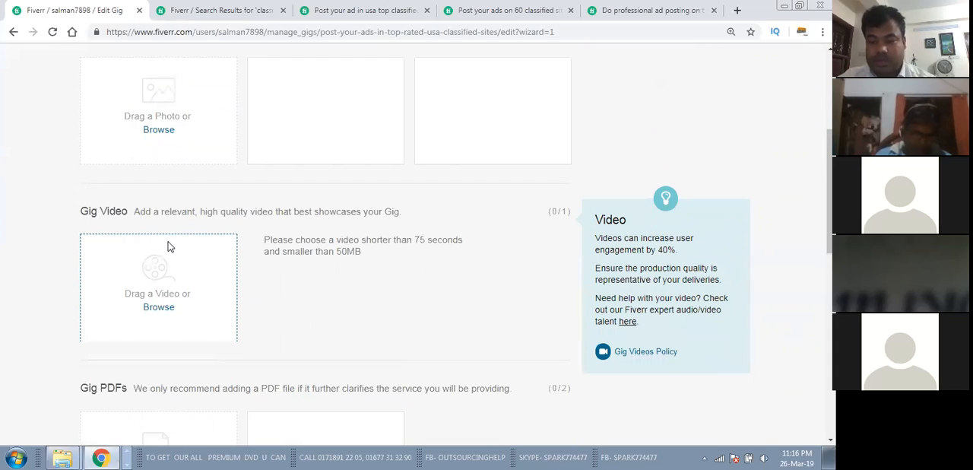
scroll(169, 247, "up", 2)
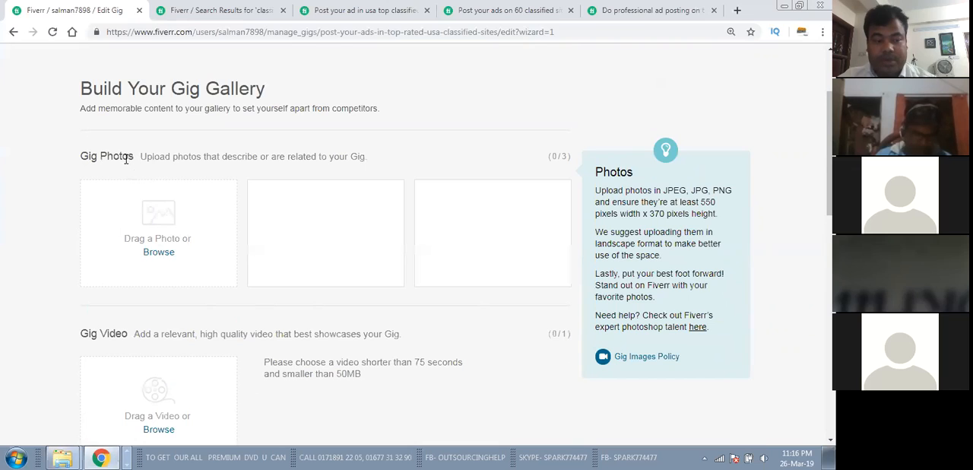
left_click(159, 252)
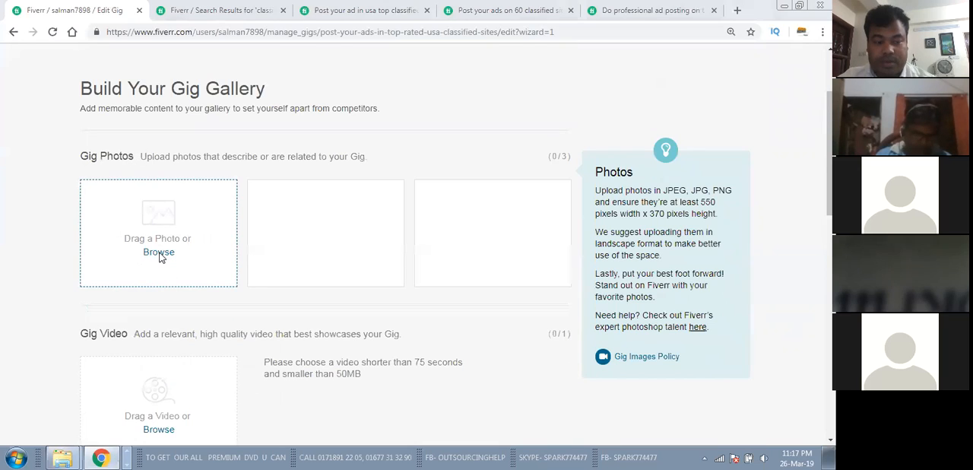
left_click(54, 100)
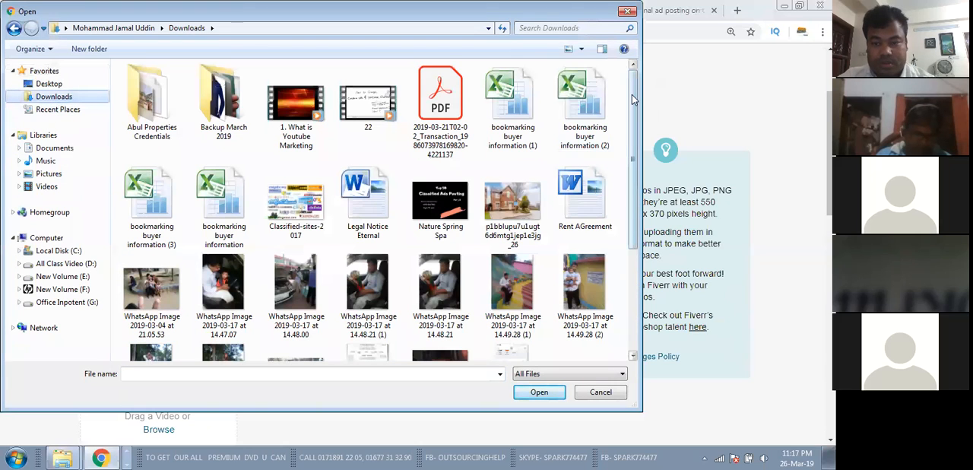
left_click_drag(633, 99, 636, 138)
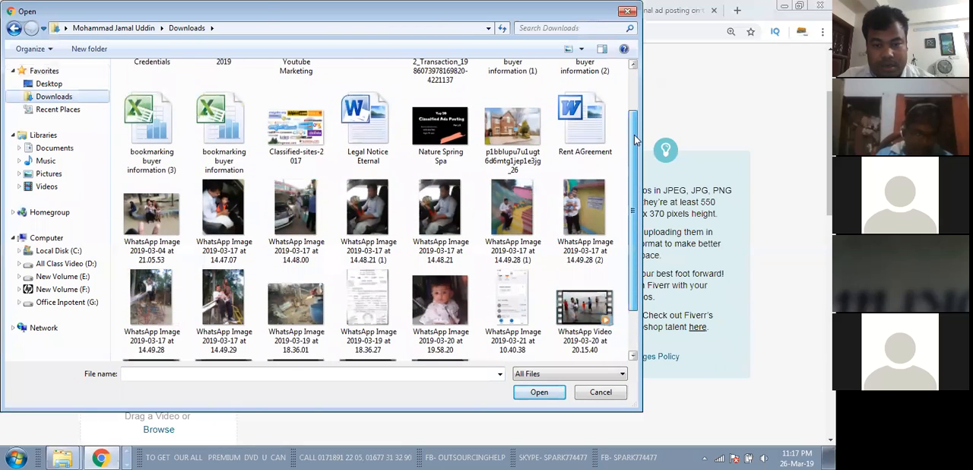
left_click(459, 124)
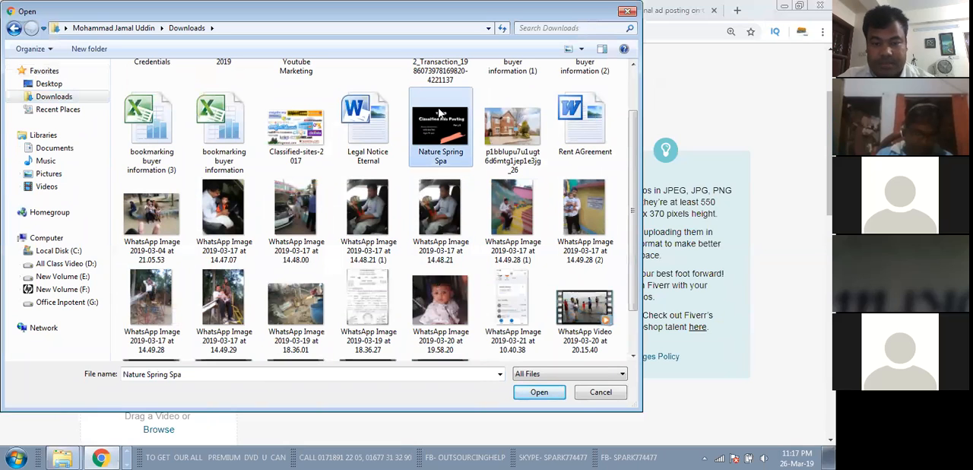
left_click(537, 393)
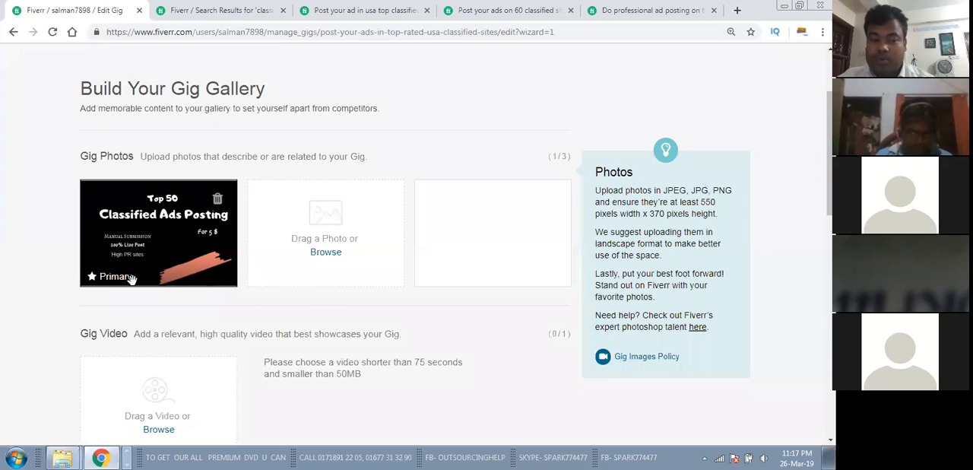
Step: Save the gallery without adding a video or PDF and publish the gig
scroll(185, 228, "up", 2)
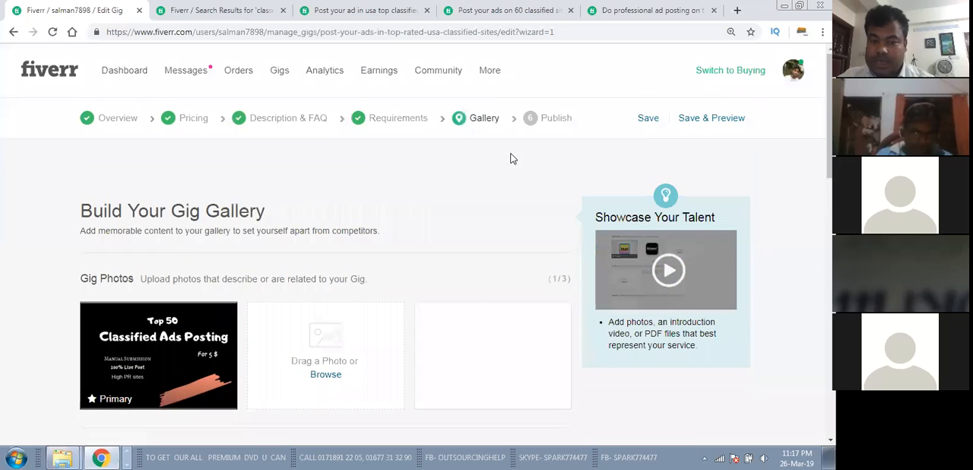
scroll(219, 228, "down", 7)
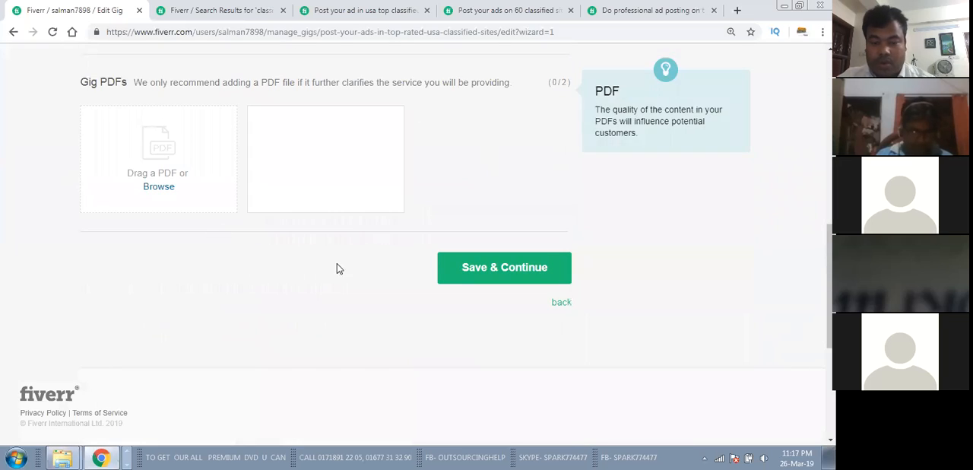
left_click(512, 273)
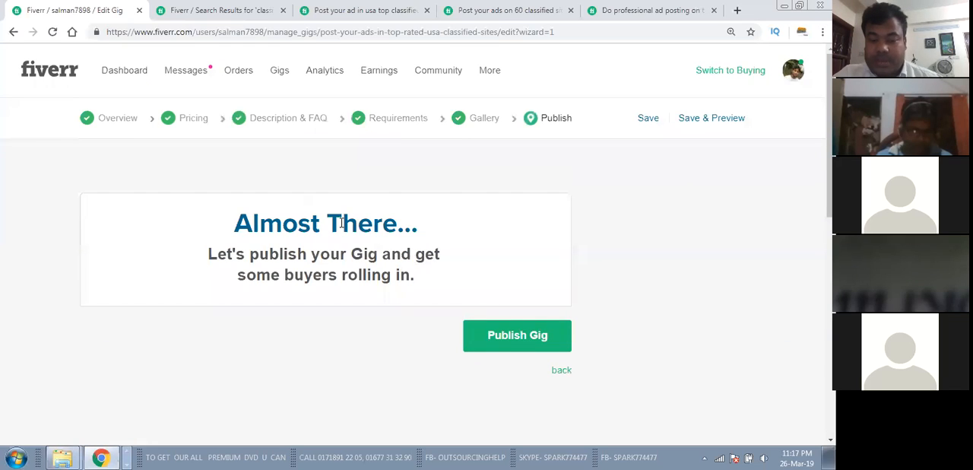
left_click(517, 336)
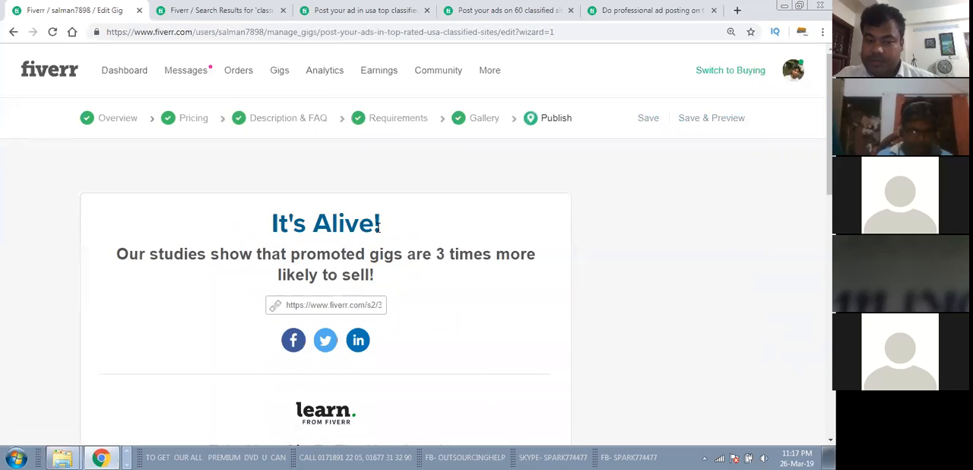
Step: Look over the sharing and course options on the publication page and finish the gig wizard
scroll(399, 263, "down", 3)
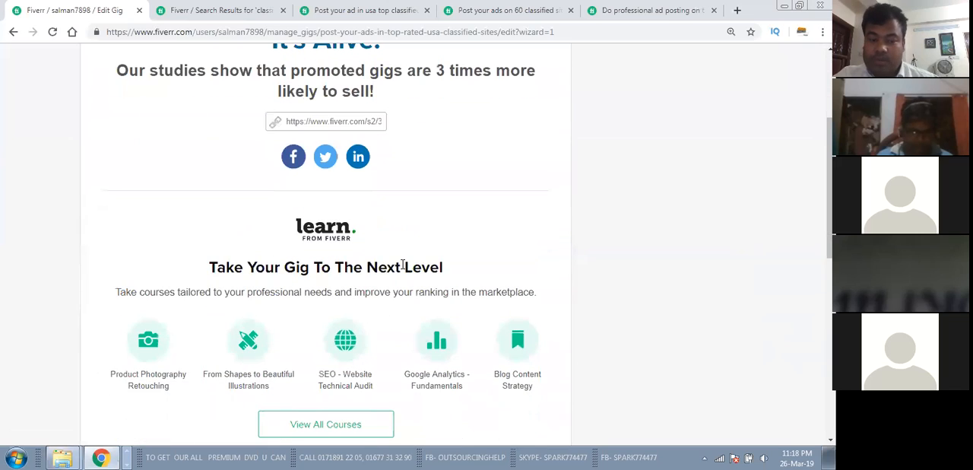
scroll(403, 265, "up", 3)
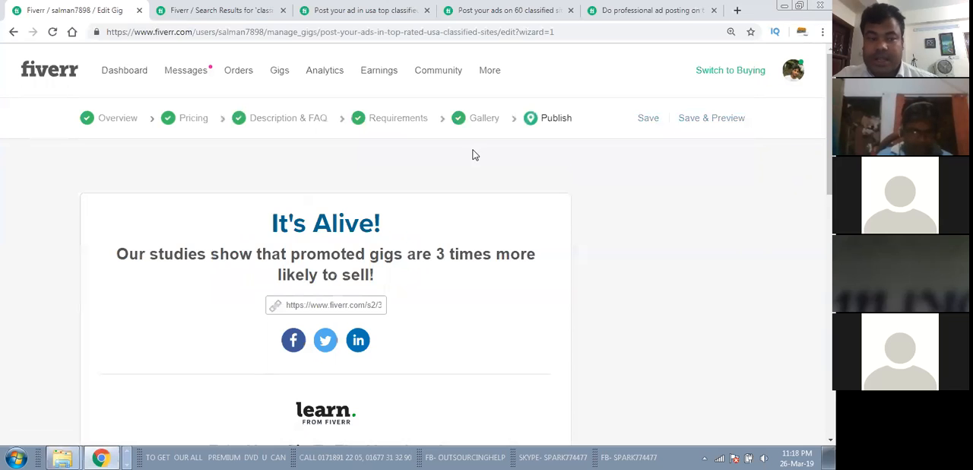
scroll(382, 168, "down", 3)
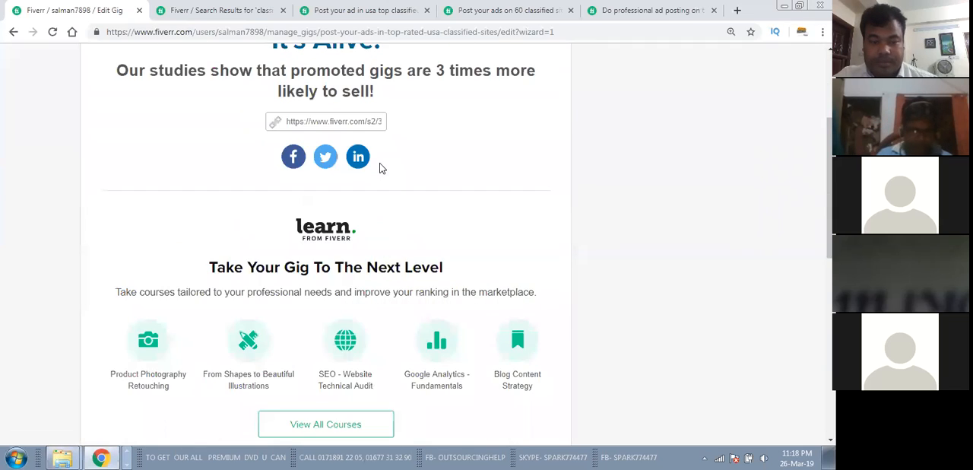
scroll(382, 168, "up", 3)
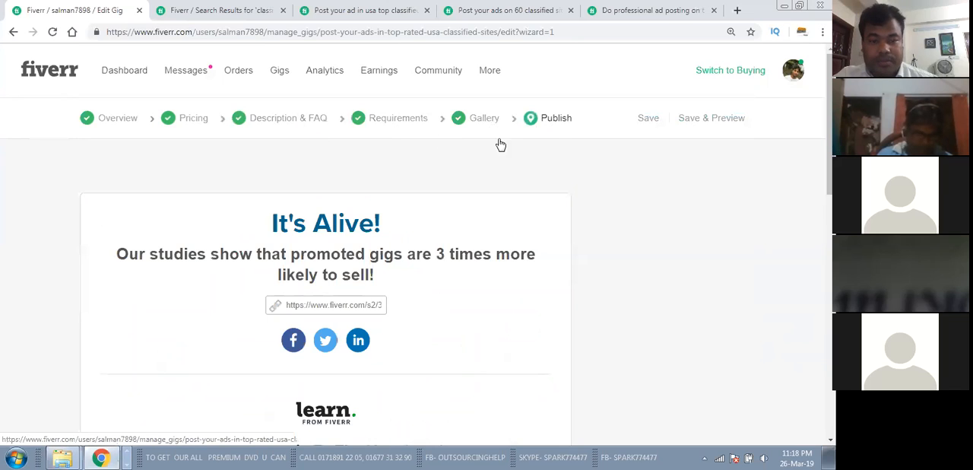
scroll(536, 209, "down", 5)
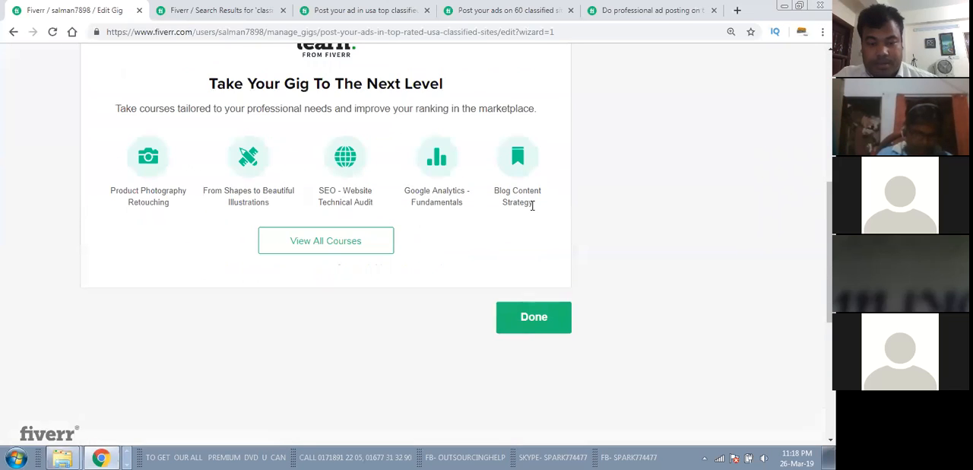
left_click(540, 315)
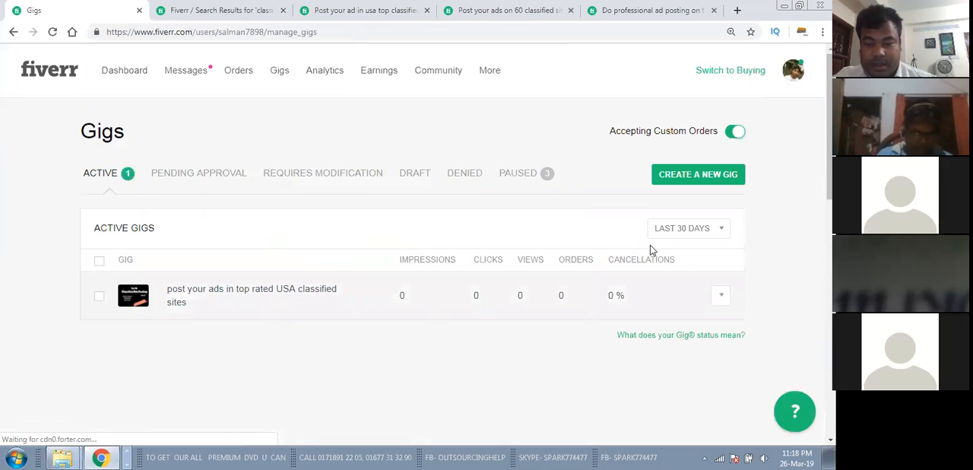
Step: Pause the active gig "post your ads in top rated USA classified sites"
left_click_drag(763, 11, 662, 17)
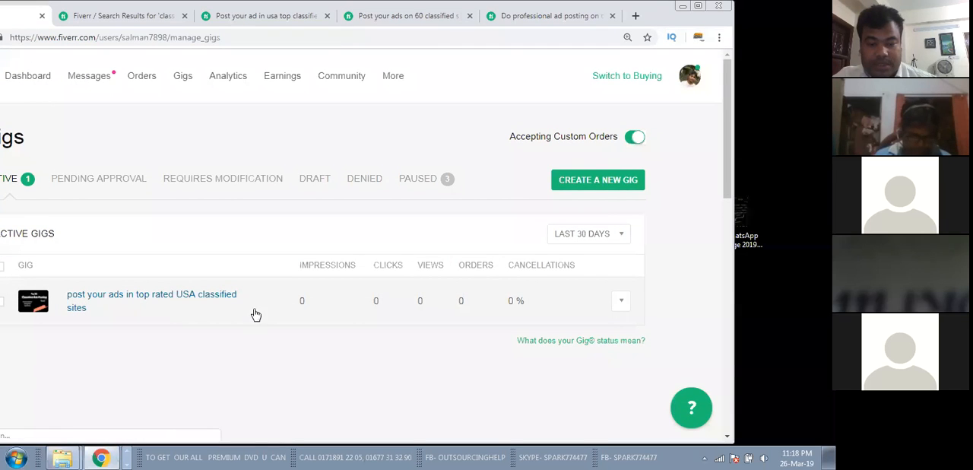
left_click(621, 302)
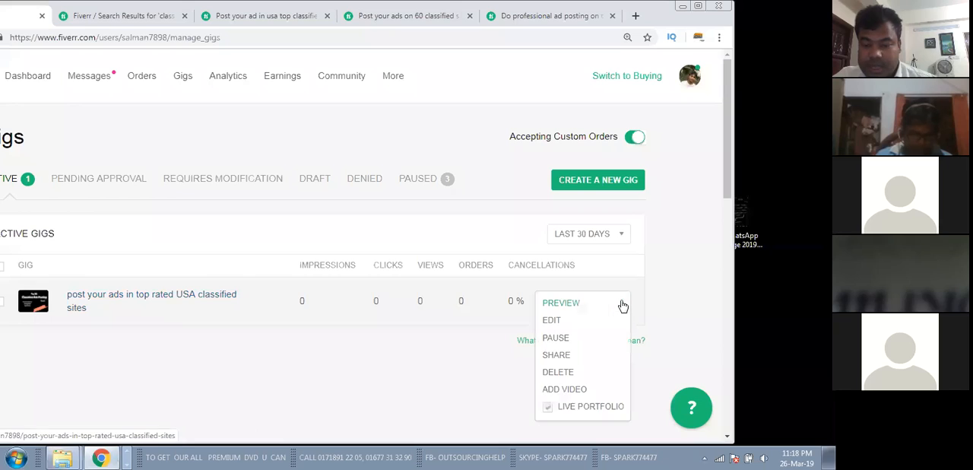
left_click(555, 339)
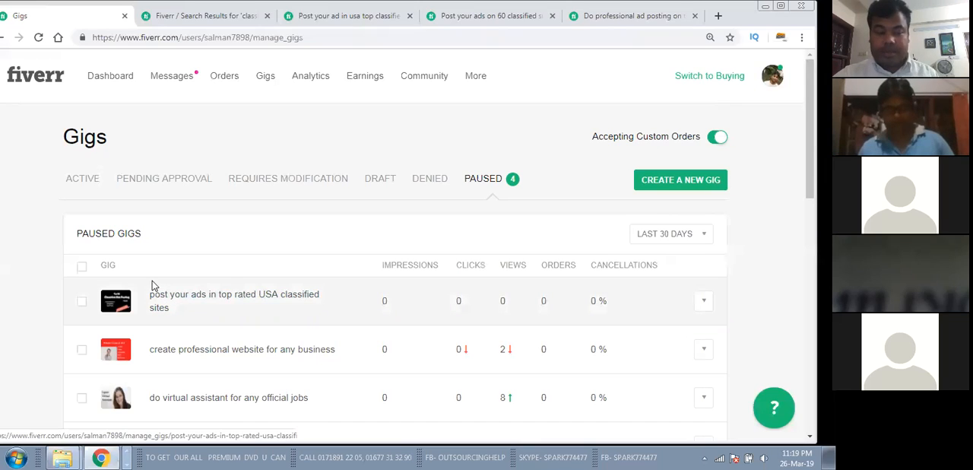
Step: Open the paused gig "post your ads in top rated USA classified sites" for editing in a new browser tab and switch to it
left_click_drag(746, 15, 713, 17)
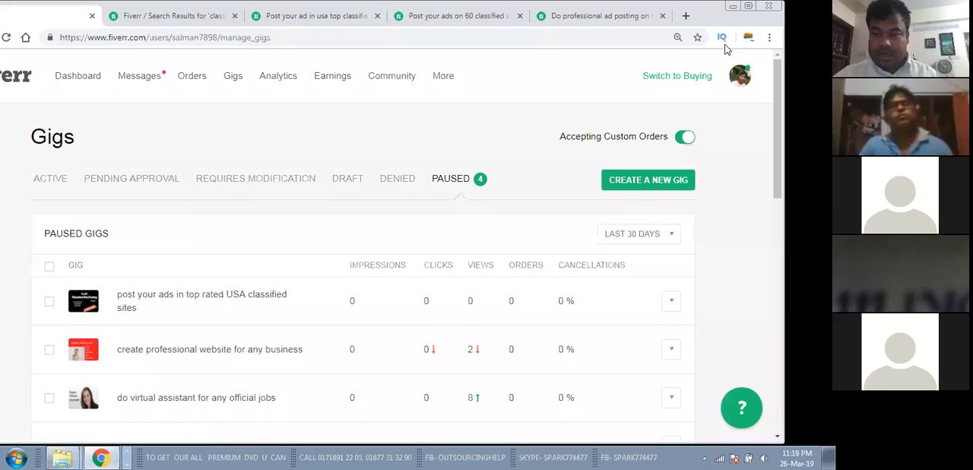
left_click_drag(725, 23, 668, 21)
left_click(614, 301)
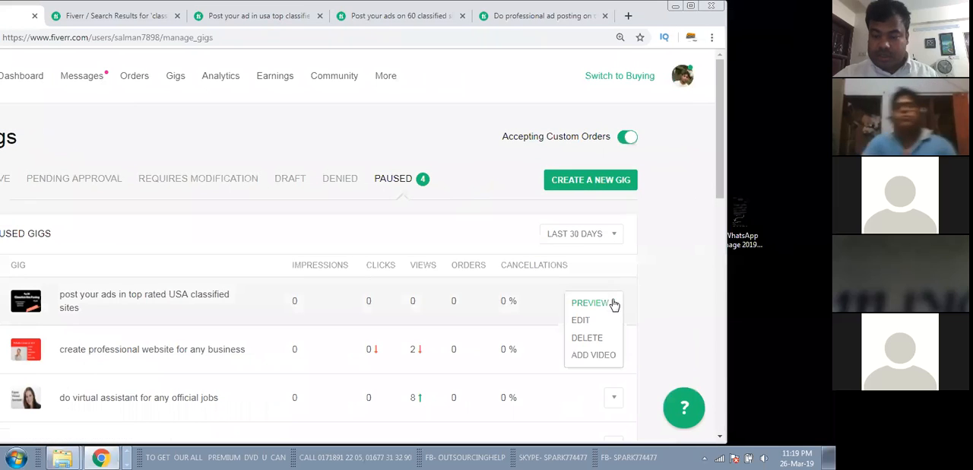
left_click(519, 76)
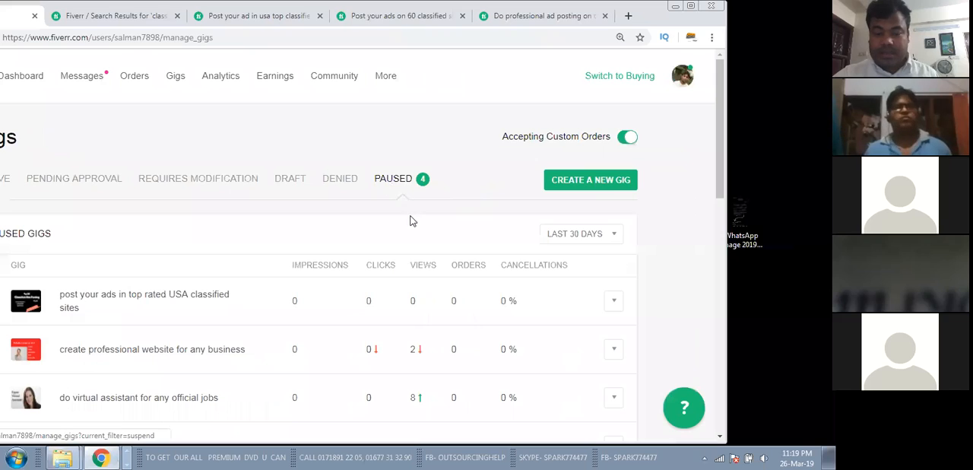
left_click(614, 303)
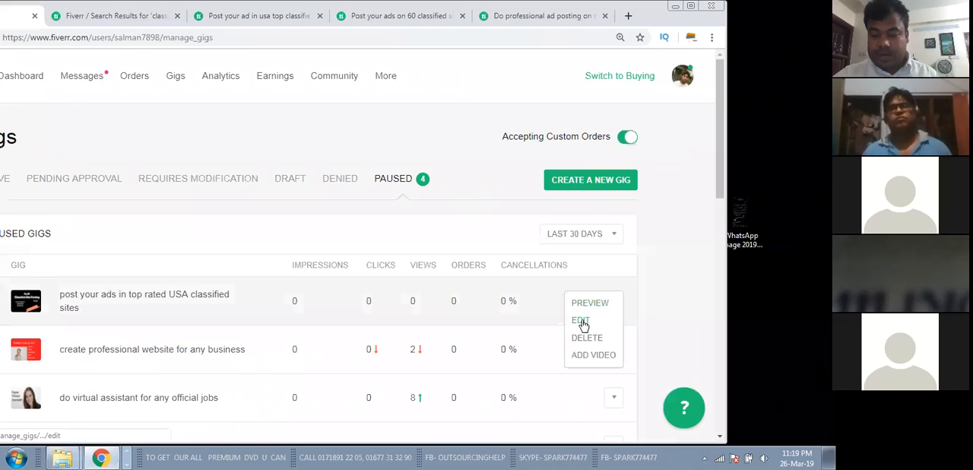
right_click(582, 323)
left_click(607, 325)
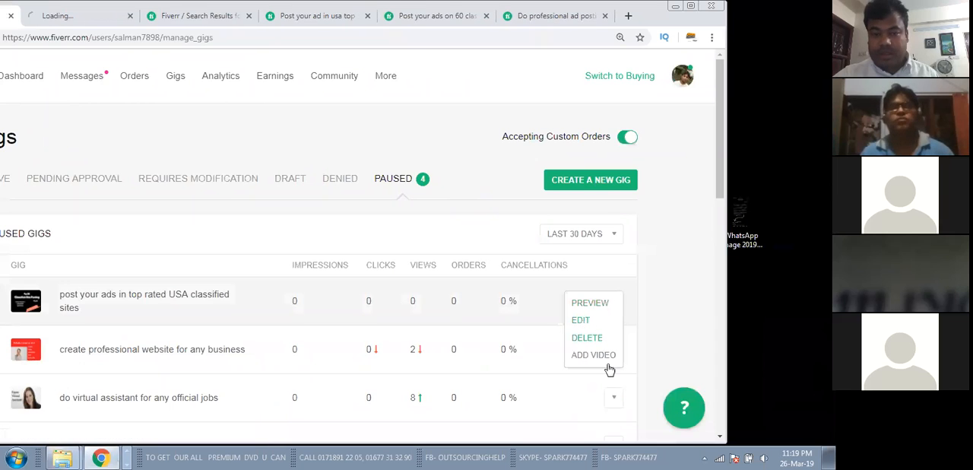
left_click(44, 15)
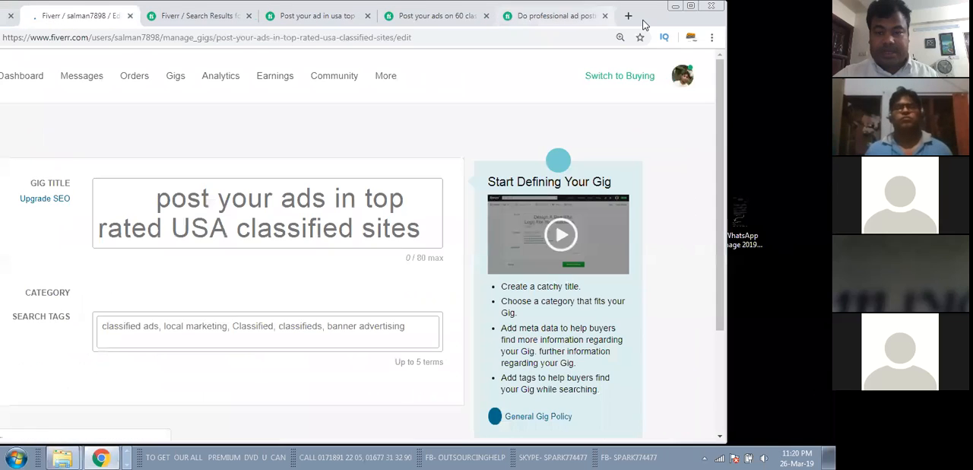
left_click_drag(645, 20, 719, 14)
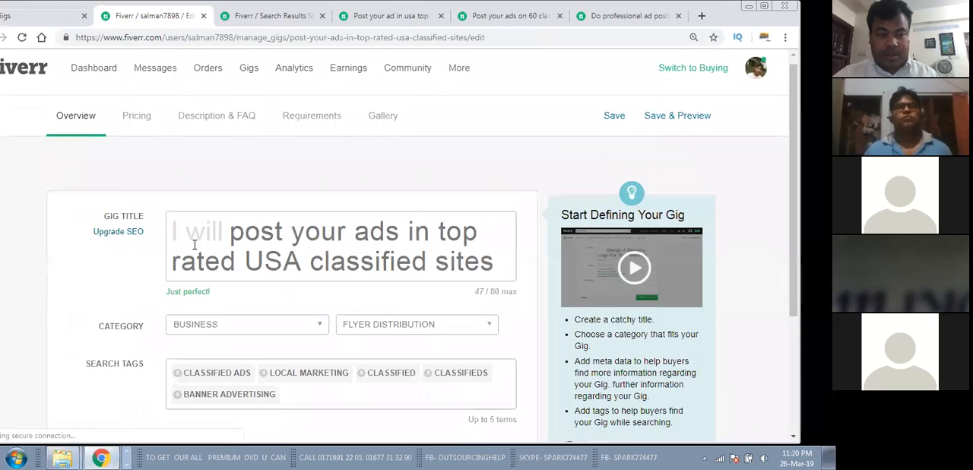
Step: Review the gig's Overview, Pricing and Description & FAQ sections in the editor, and close the editor tab
scroll(195, 244, "down", 4)
scroll(205, 143, "up", 4)
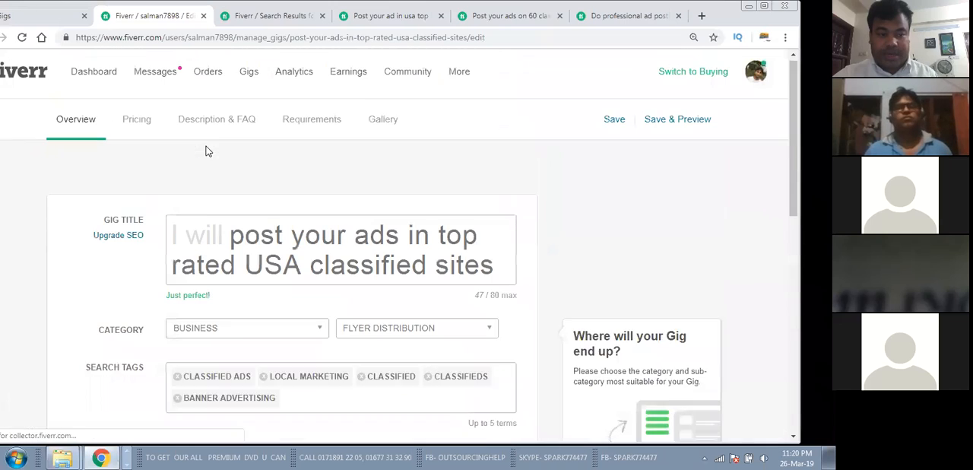
left_click(136, 123)
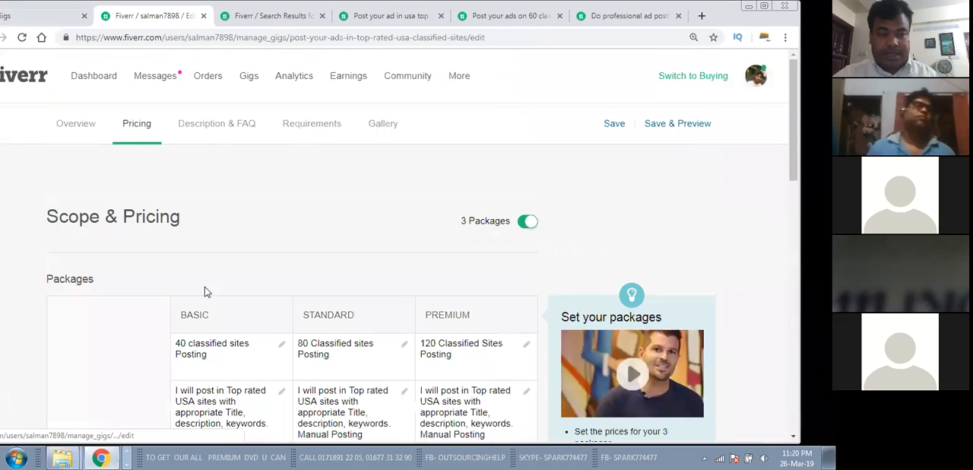
scroll(217, 289, "down", 4)
scroll(221, 289, "up", 4)
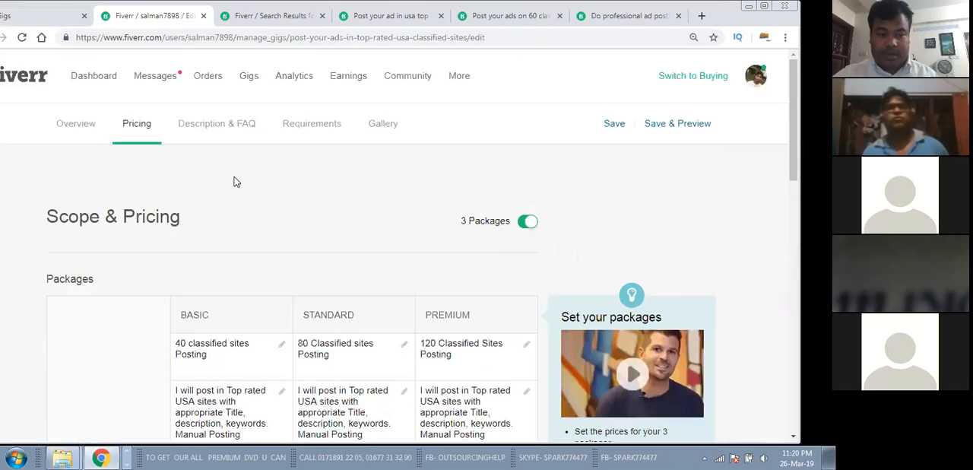
left_click(242, 123)
scroll(360, 221, "down", 5)
scroll(360, 221, "up", 4)
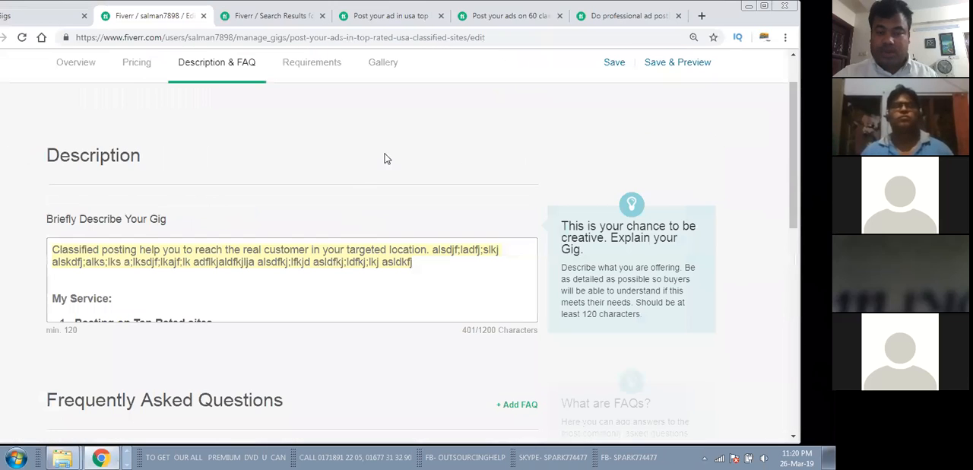
left_click(203, 15)
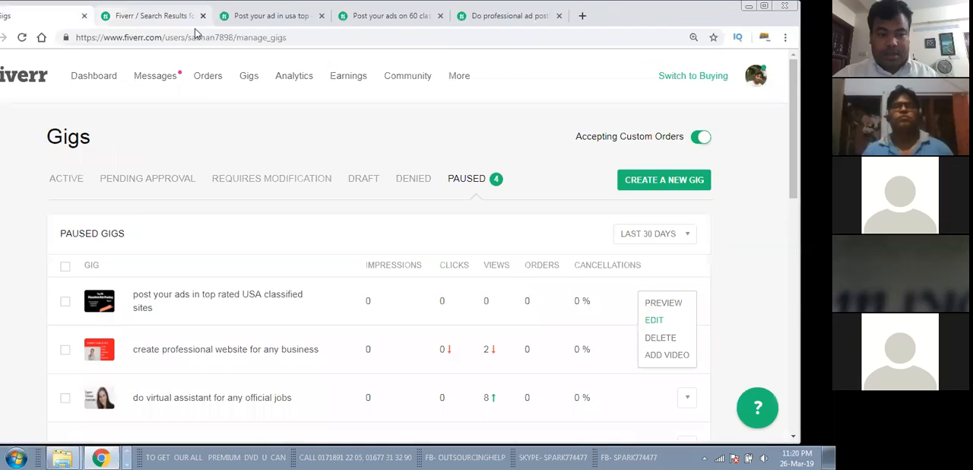
Step: Select the paused gig "post your ads in top rated USA classified sites" and open its preview in a new browser tab
left_click_drag(686, 15, 753, 22)
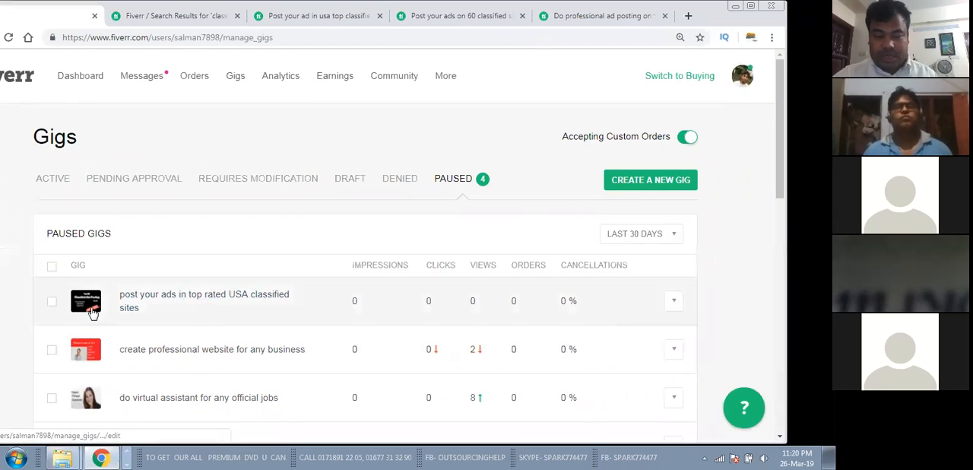
left_click(51, 304)
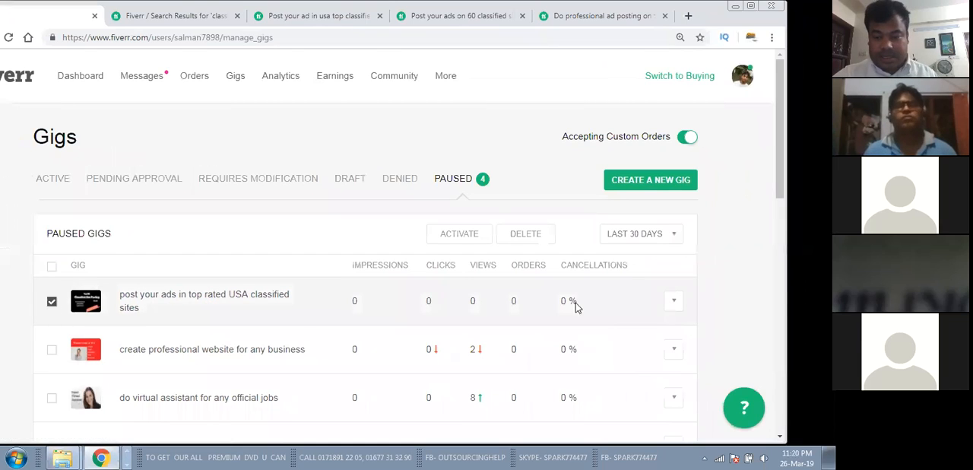
left_click(672, 304)
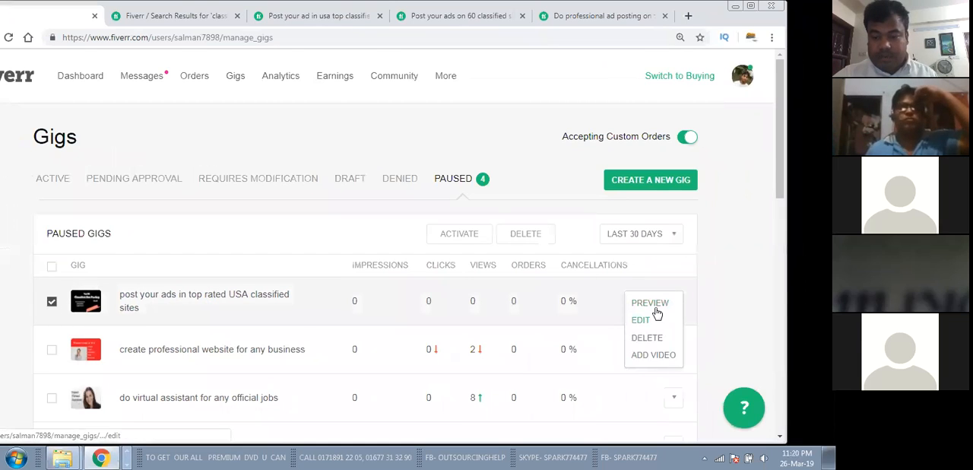
right_click(653, 307)
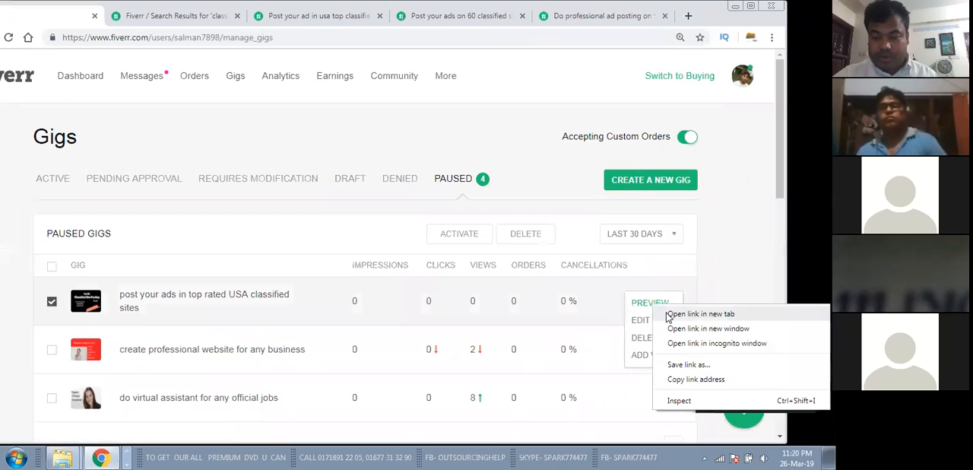
left_click(669, 312)
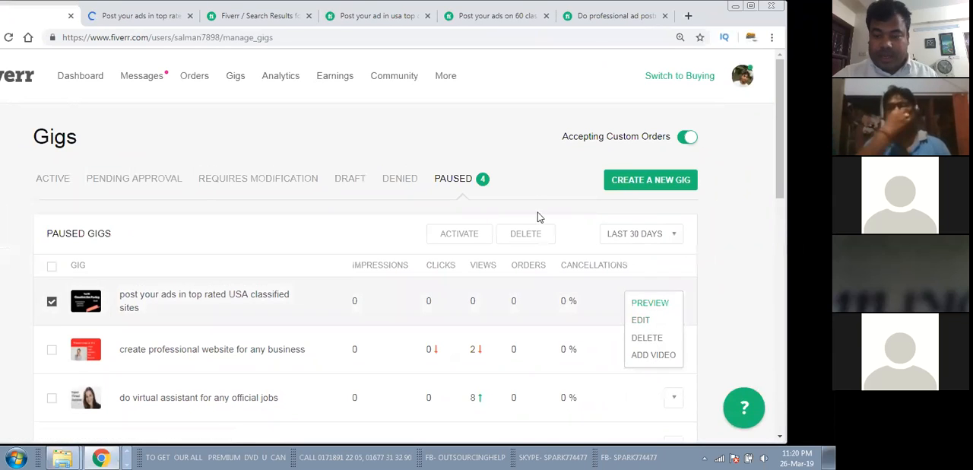
left_click(676, 300)
left_click(674, 300)
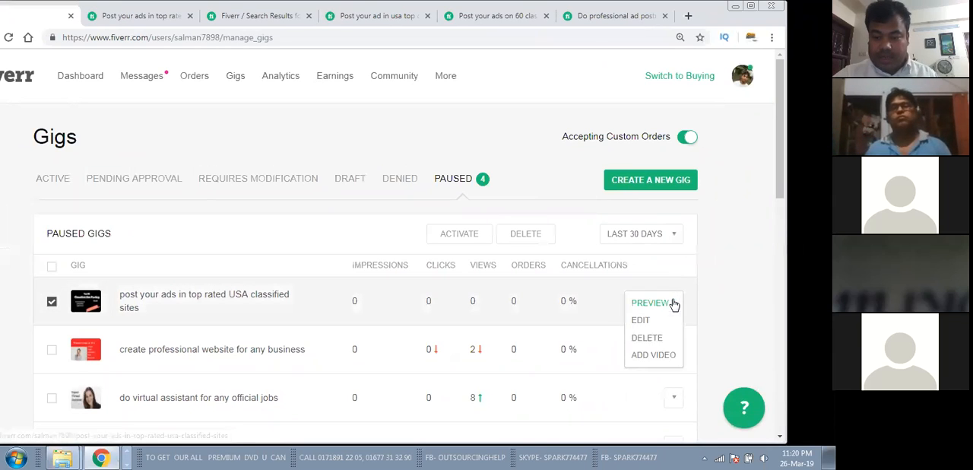
left_click(148, 15)
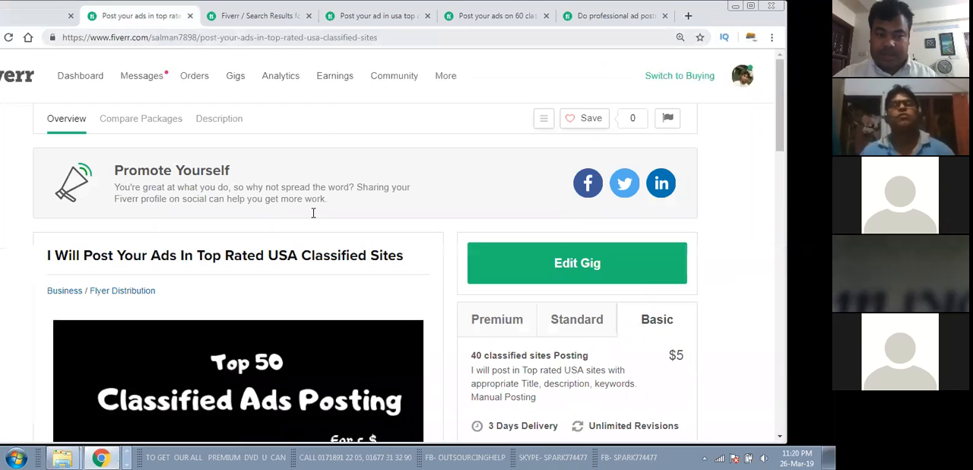
Step: Look over the gig preview, including its title, package comparison, description and search tags
scroll(312, 213, "down", 9)
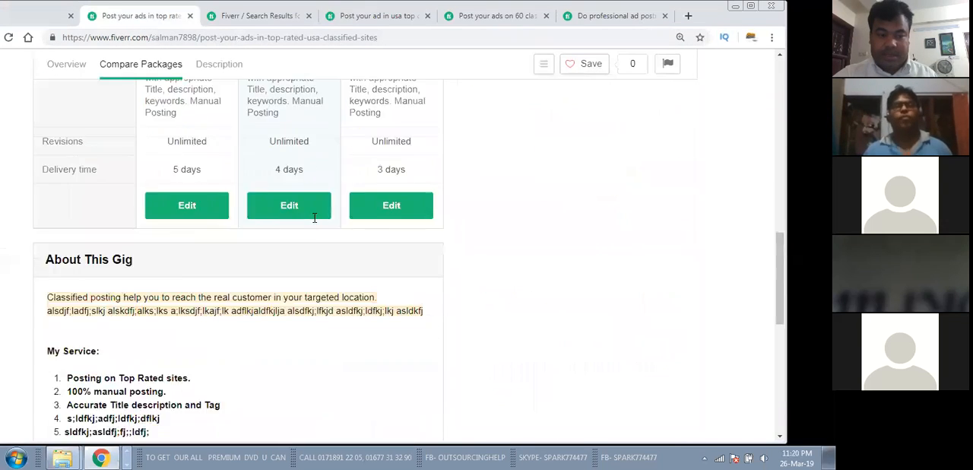
scroll(314, 218, "down", 5)
scroll(315, 220, "up", 9)
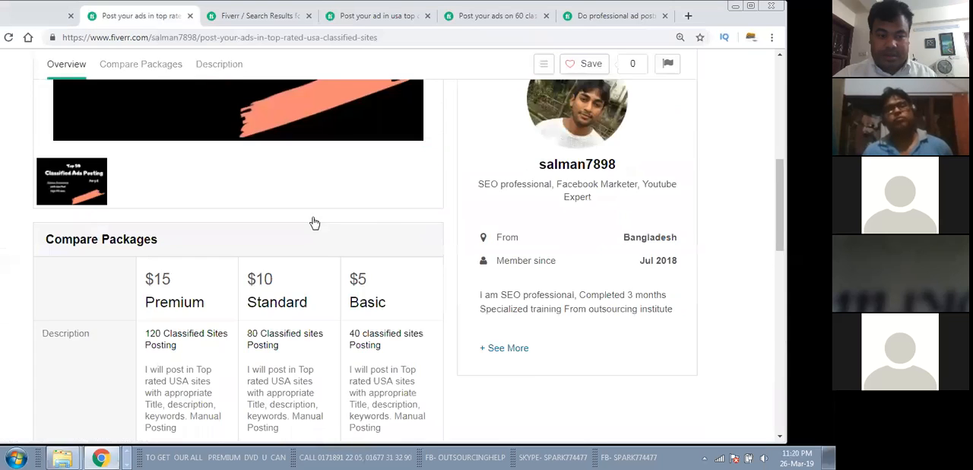
scroll(314, 222, "up", 6)
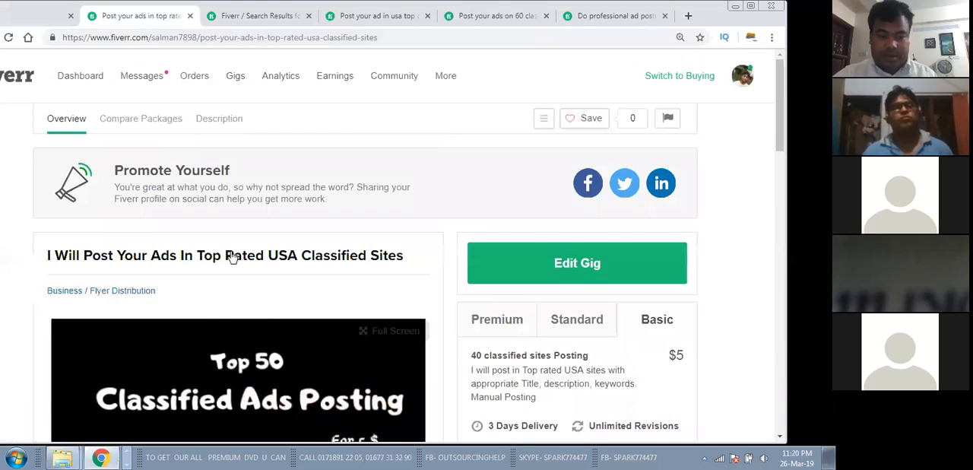
scroll(234, 259, "down", 9)
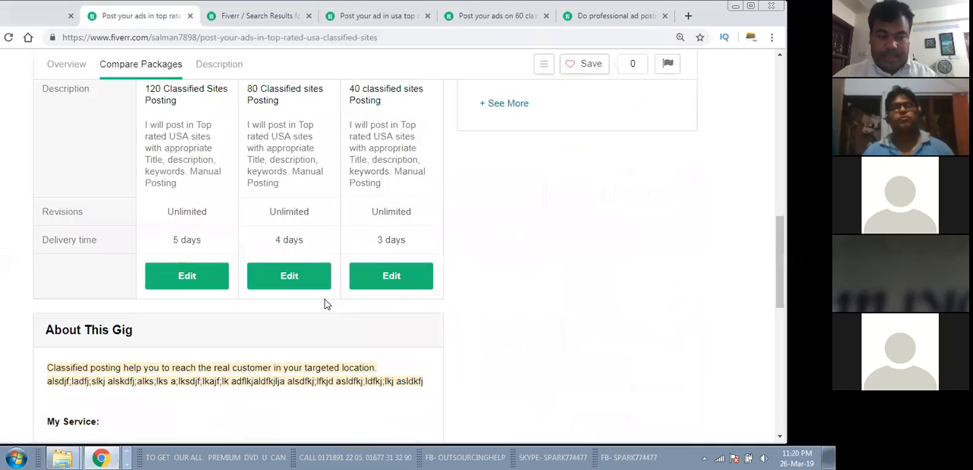
scroll(173, 330, "down", 4)
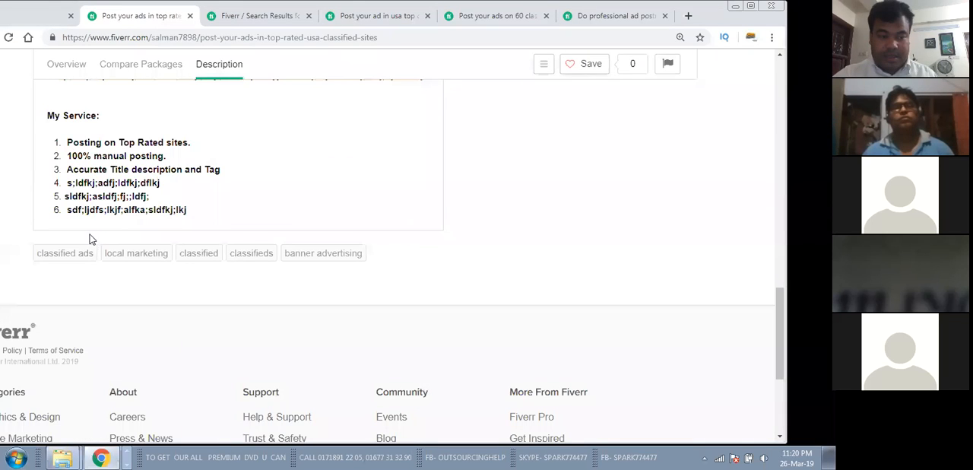
scroll(239, 260, "up", 3)
scroll(84, 271, "down", 3)
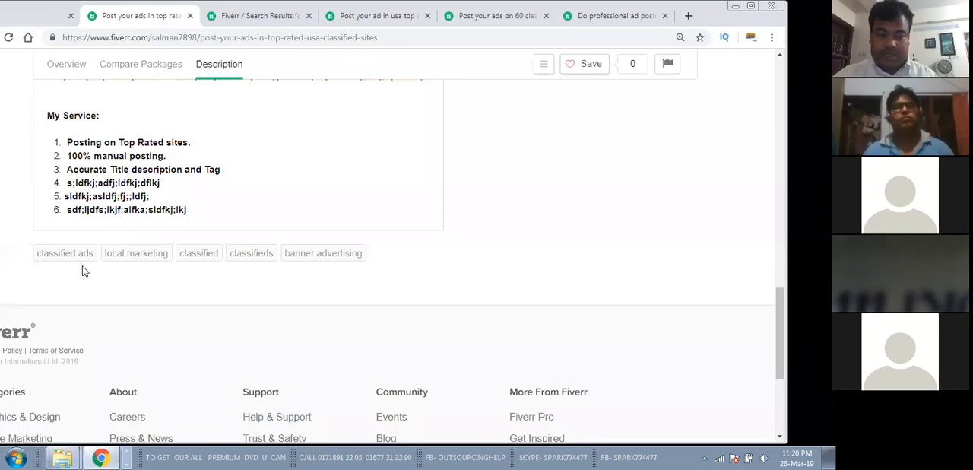
scroll(336, 270, "up", 12)
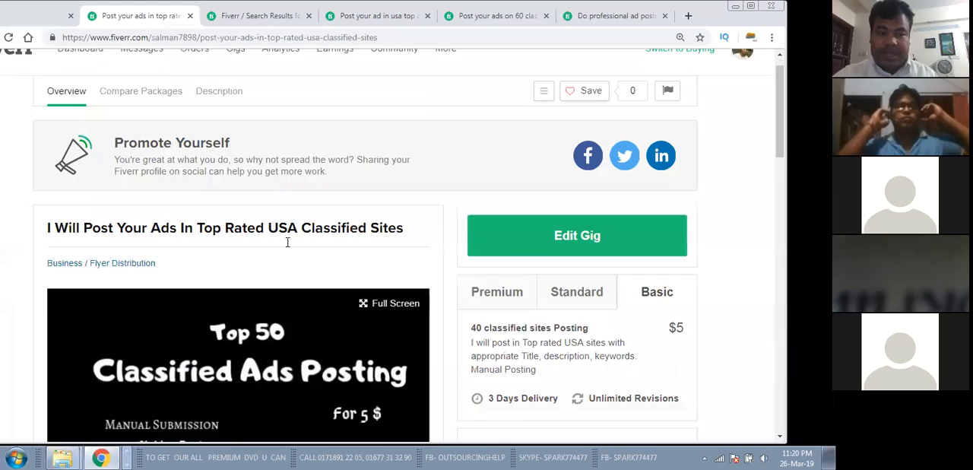
Step: Copy the web address of the gig preview page
left_click(339, 37)
right_click(340, 36)
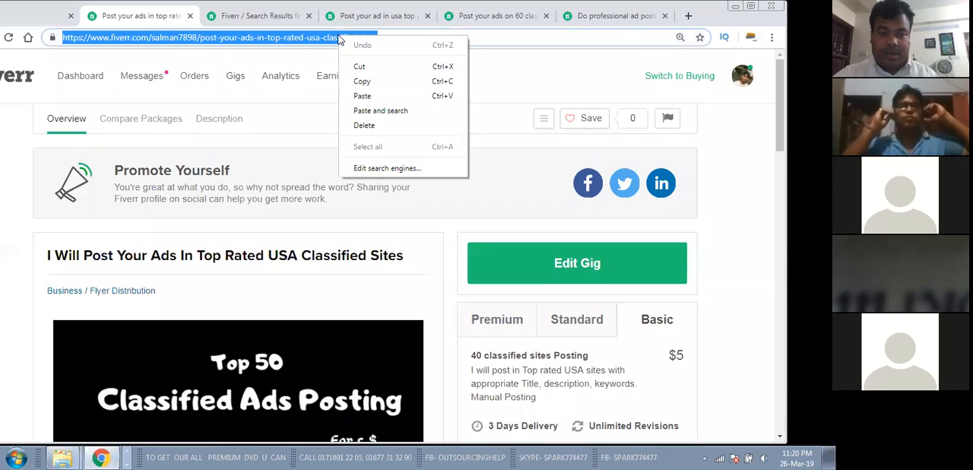
left_click(369, 83)
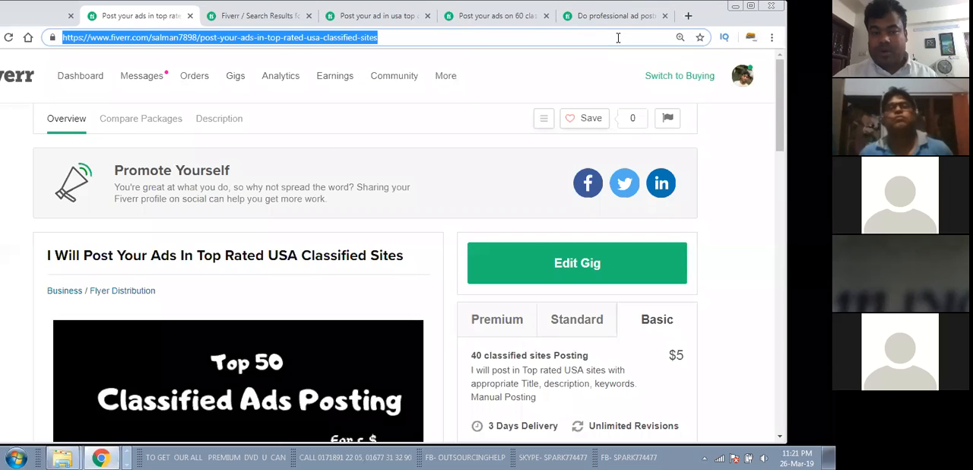
left_click(618, 38)
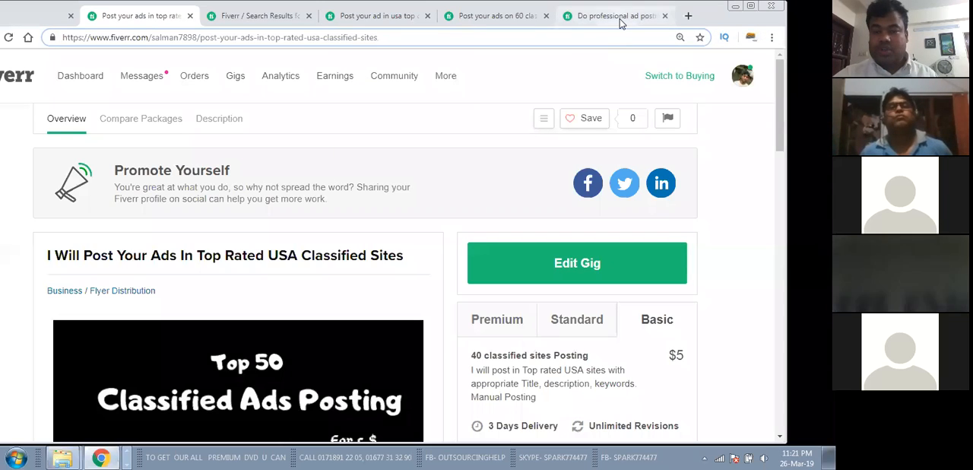
Step: Open liveclass73.blogspot.com in a new browser tab and find the Submit Assignment link
left_click(687, 17)
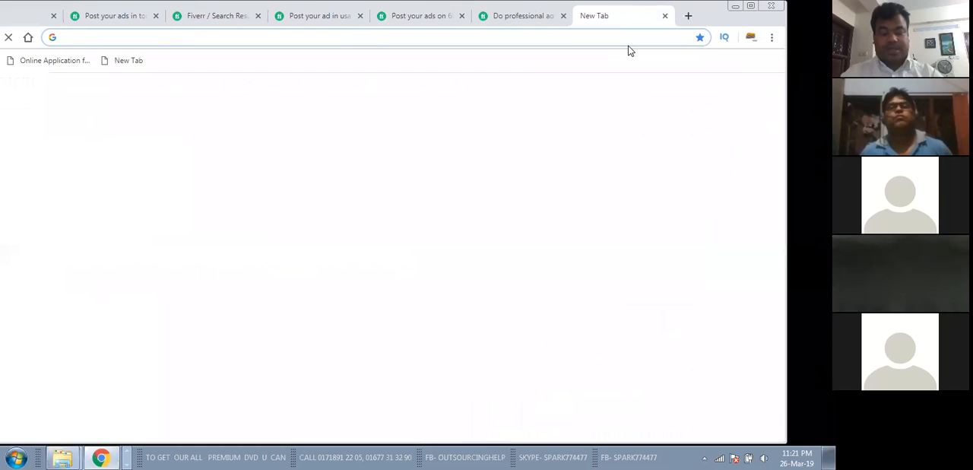
type("live")
key("Return")
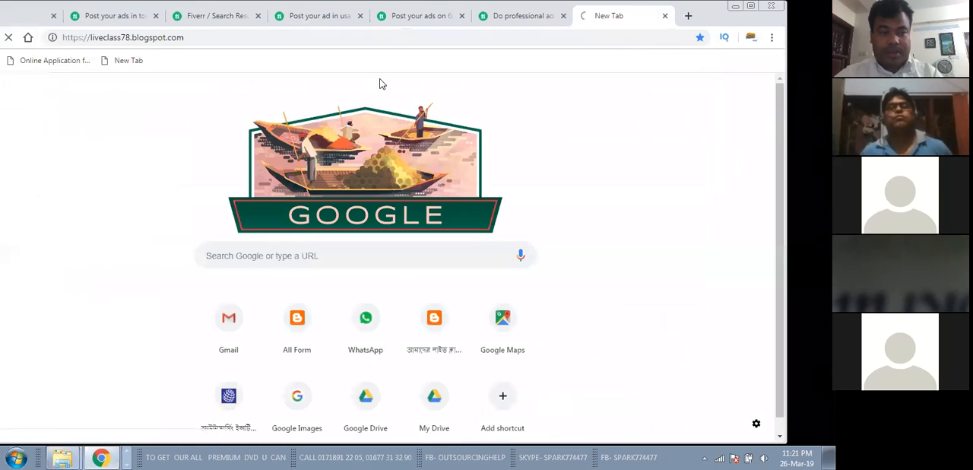
left_click(130, 40)
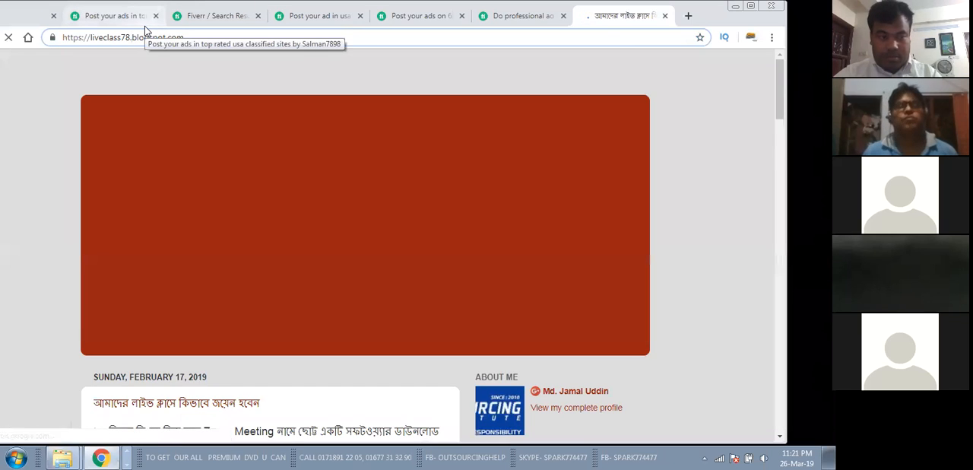
key("BackSpace")
key("BackSpace")
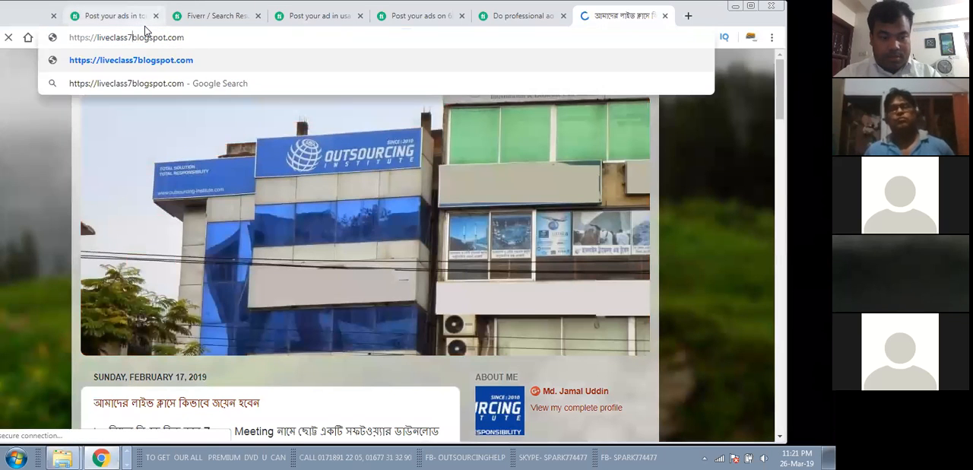
type("3")
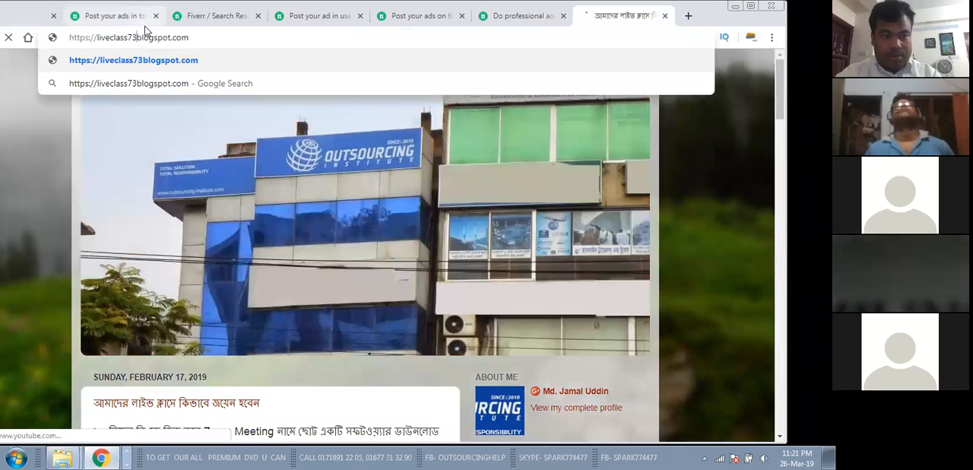
type(".")
key("Return")
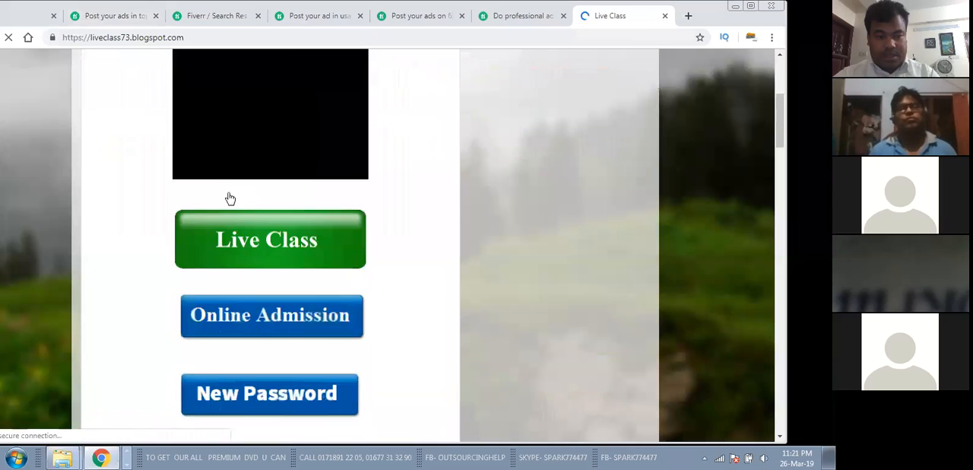
scroll(225, 198, "down", 5)
scroll(227, 200, "down", 4)
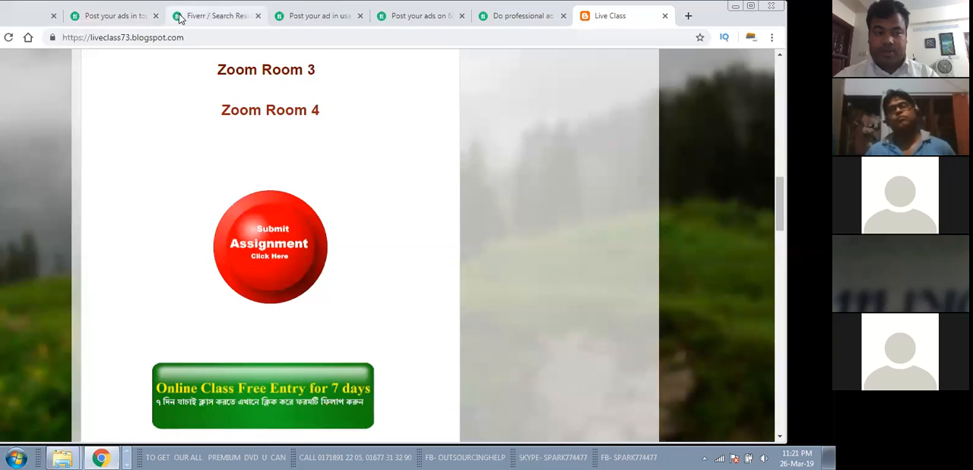
Step: Return to the gig preview and open the gig for editing to look over its Overview section
left_click(114, 15)
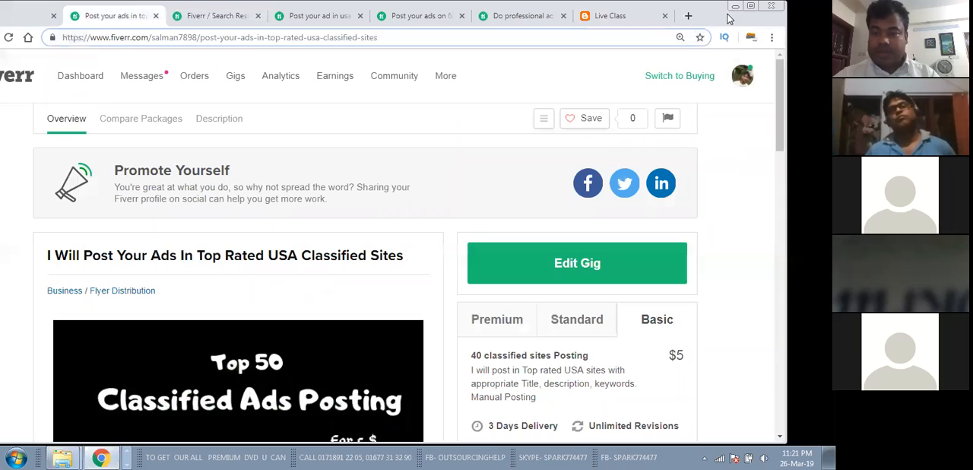
double_click(728, 22)
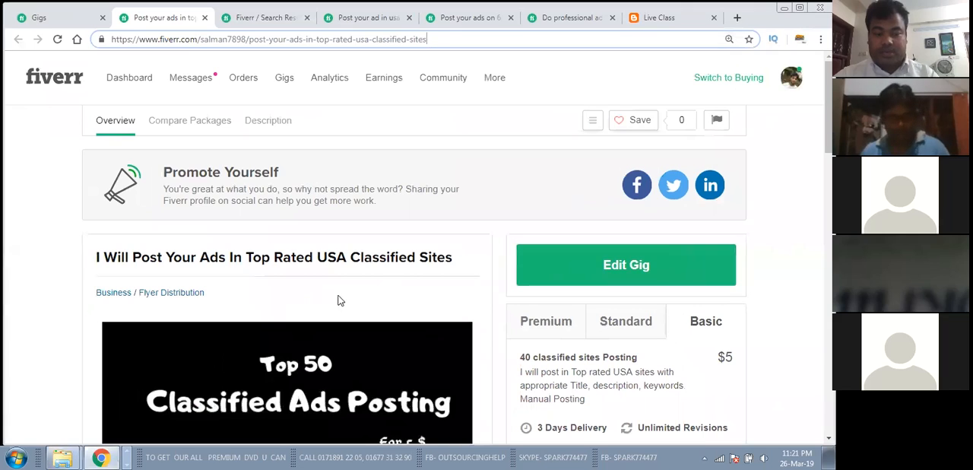
left_click(592, 266)
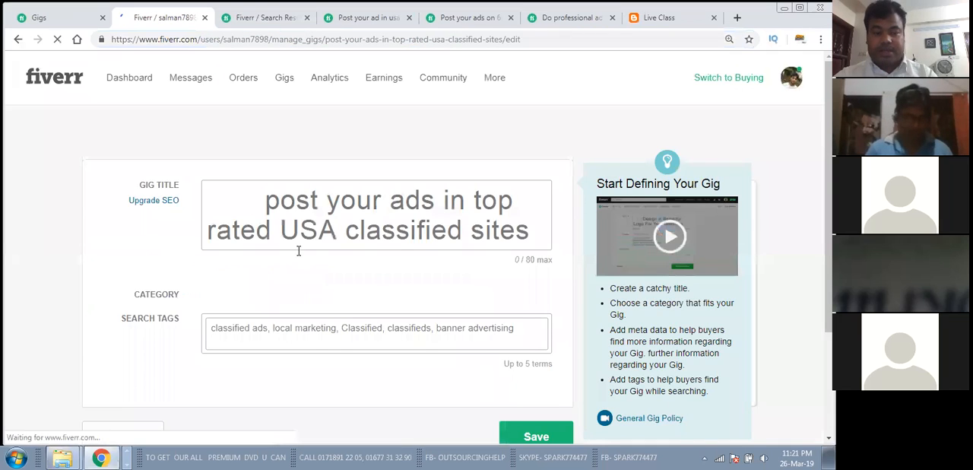
scroll(297, 250, "down", 2)
scroll(297, 252, "up", 1)
scroll(232, 127, "up", 1)
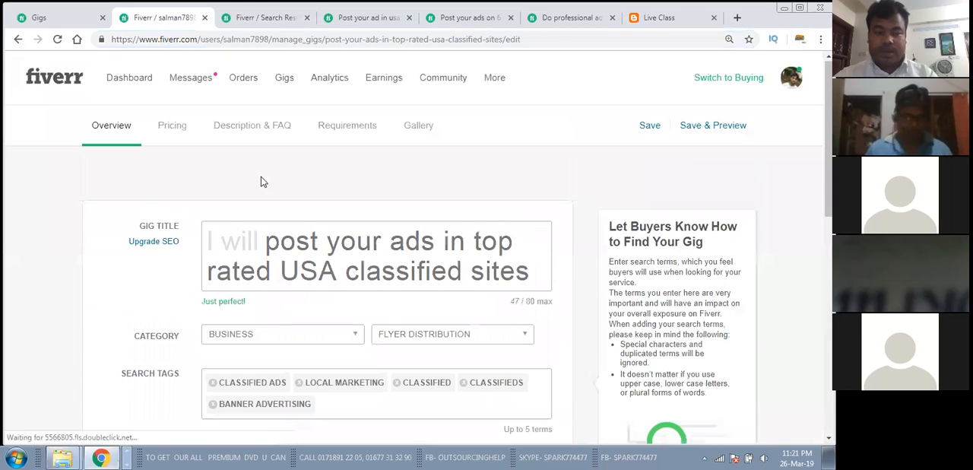
Step: Return to the paused gigs list and check the actions available for the "post your ads in top rated USA classified sites" gig
left_click(39, 20)
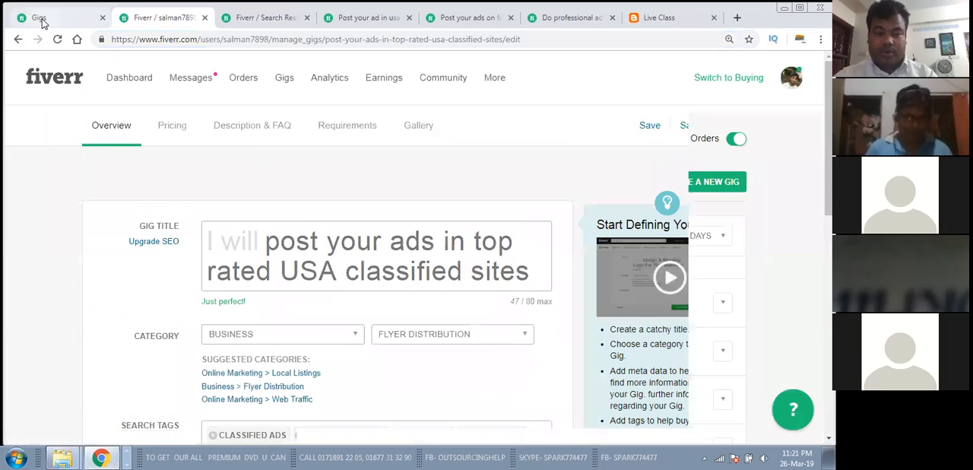
scroll(183, 248, "down", 1)
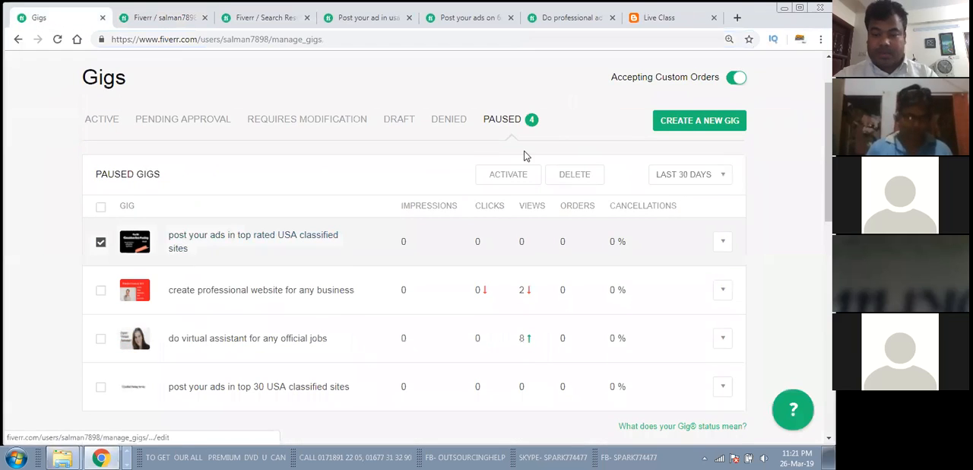
left_click_drag(783, 22, 677, 30)
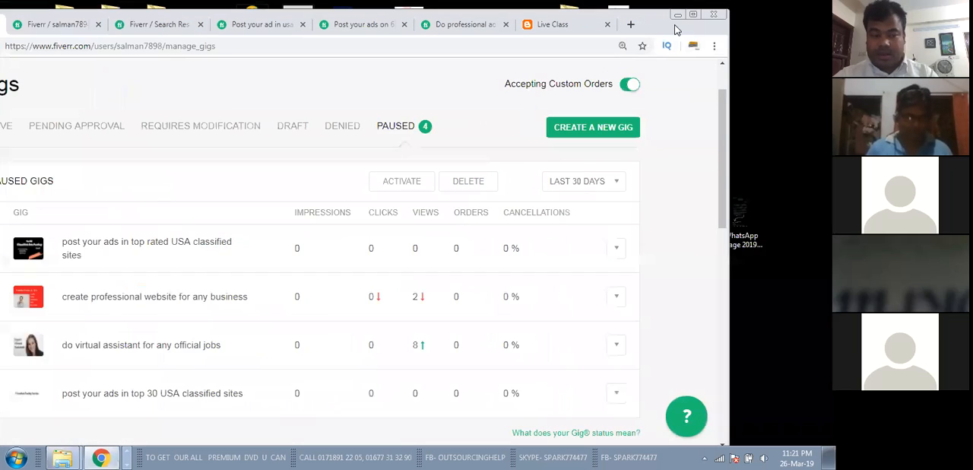
left_click(616, 250)
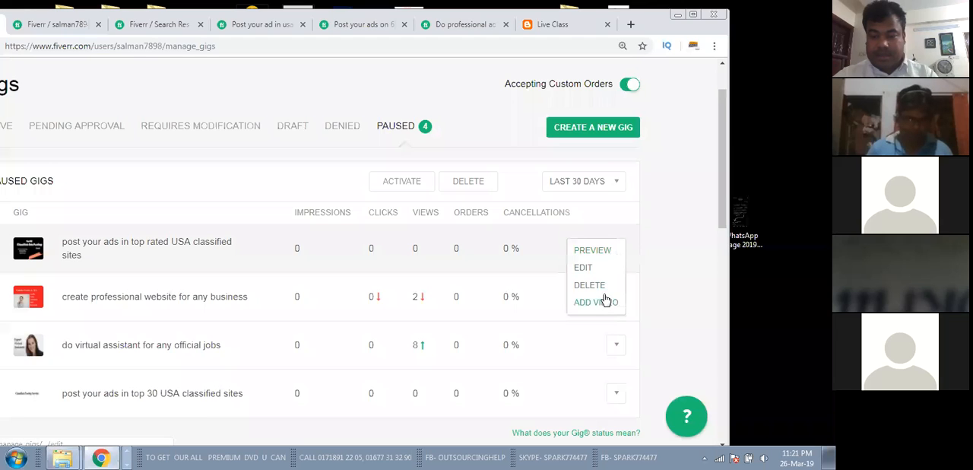
left_click(672, 77)
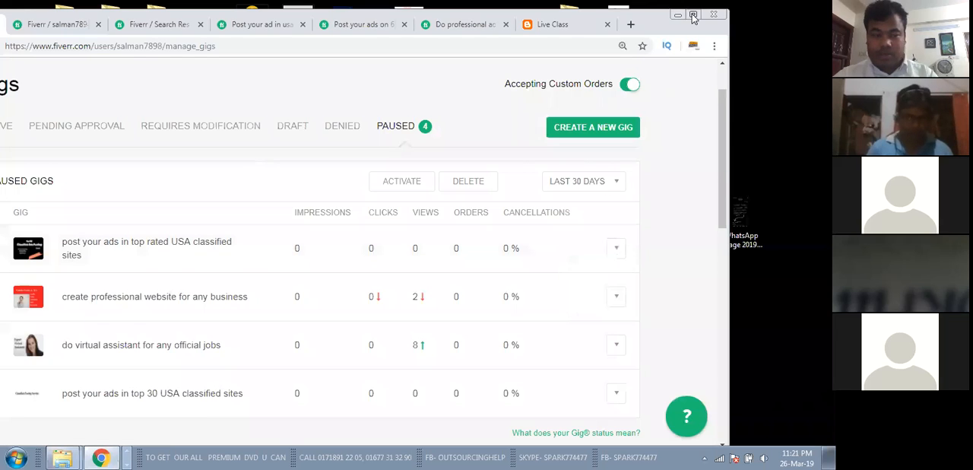
left_click(694, 15)
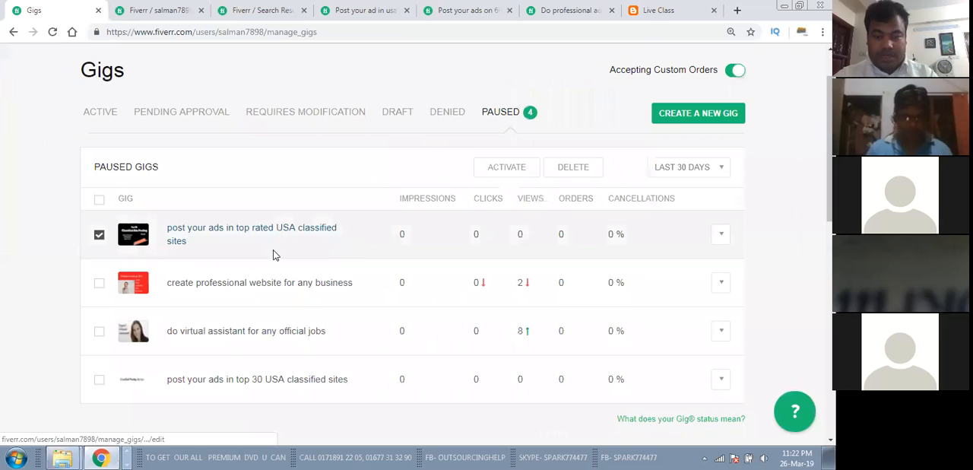
Step: Deselect the "post your ads in top rated USA classified sites" gig and dismiss the antivirus alert
left_click(99, 235)
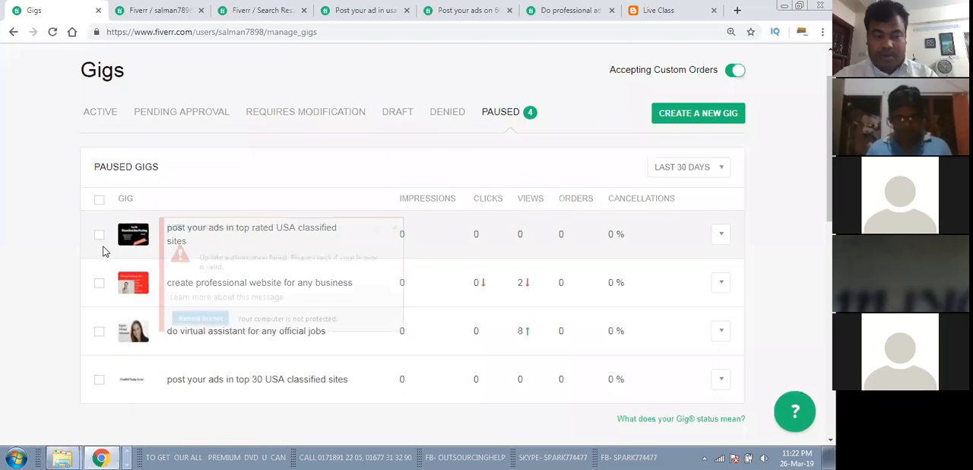
left_click(394, 228)
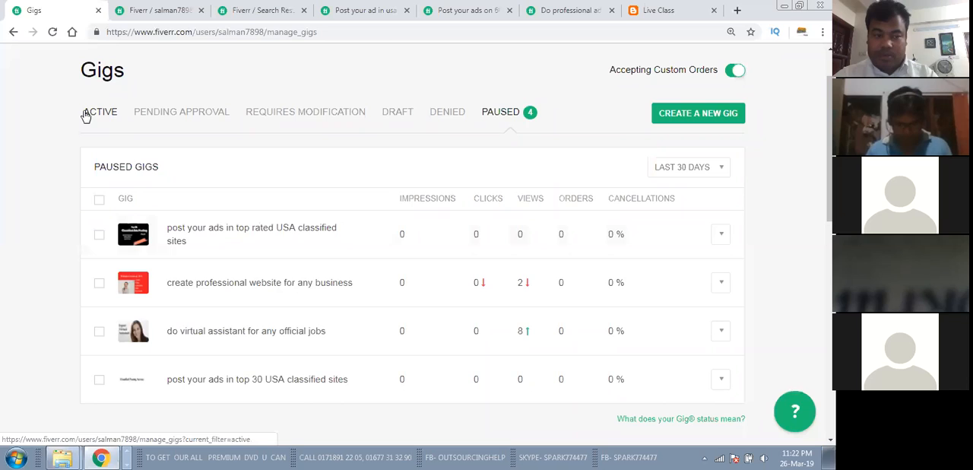
Step: Select the paused USA top rated classified sites gig to examine the options for activating or deleting it, leaving it unselected
left_click(100, 236)
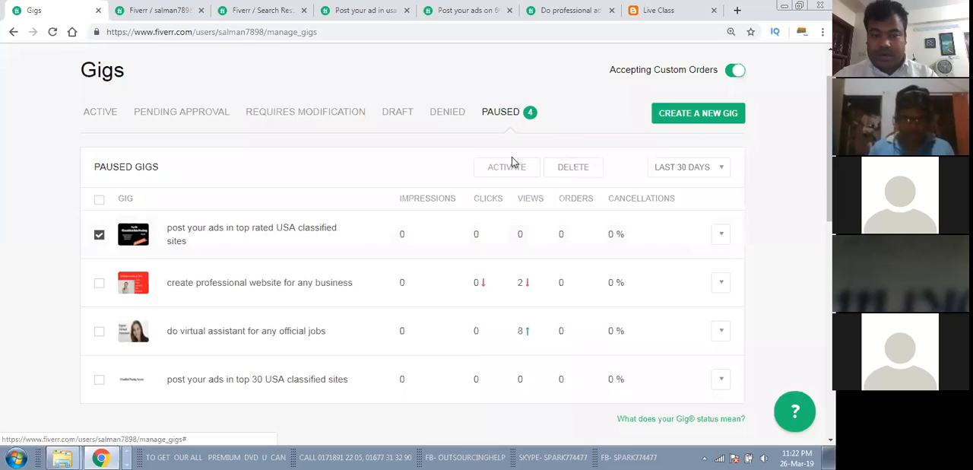
left_click(100, 236)
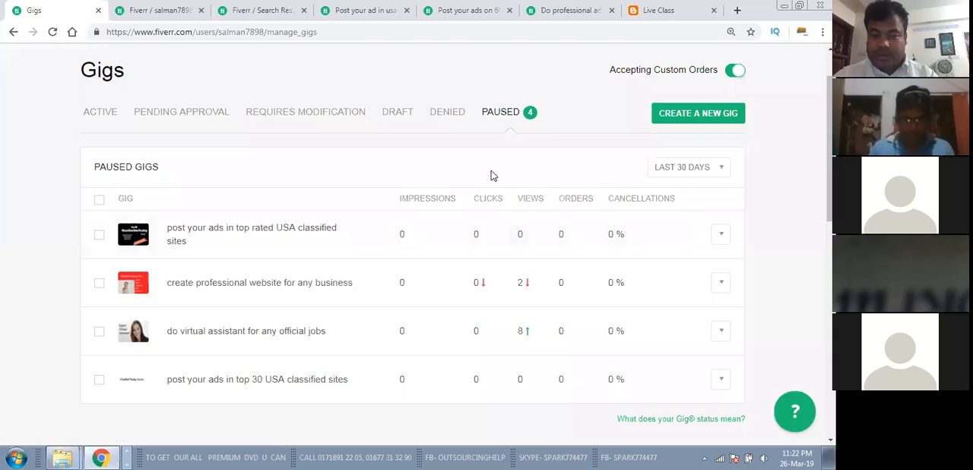
left_click(99, 237)
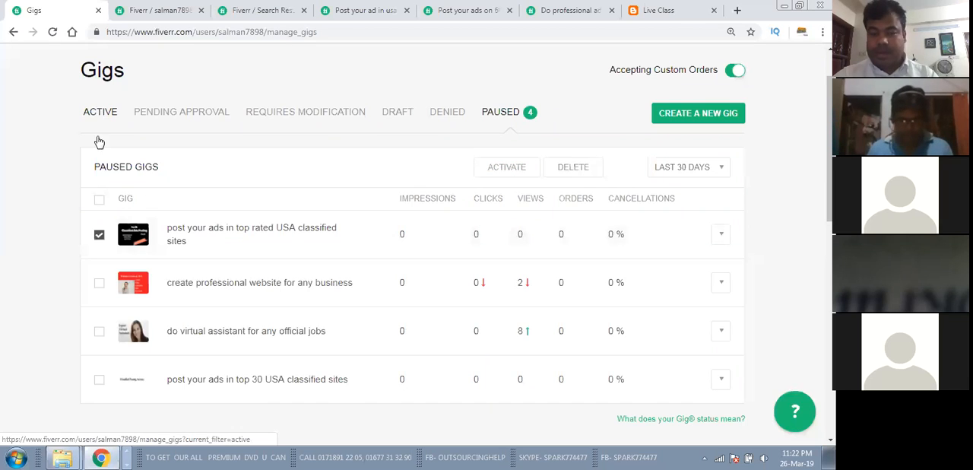
left_click(99, 234)
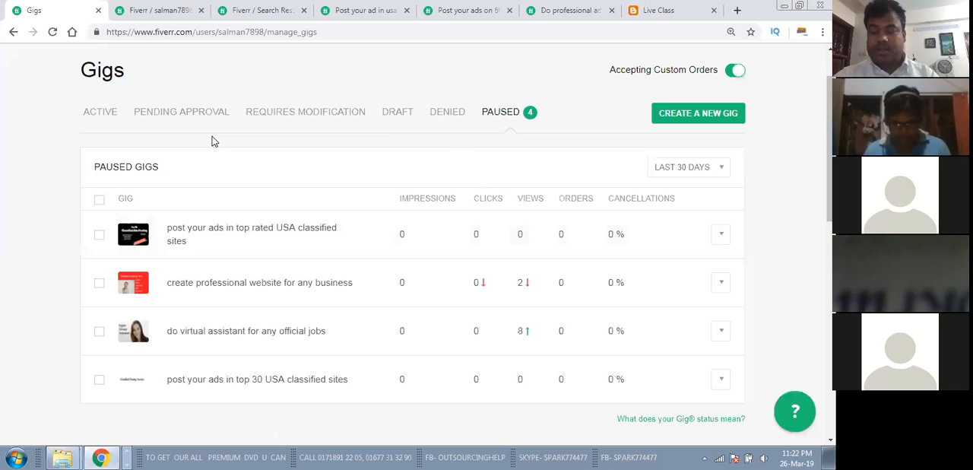
left_click(99, 236)
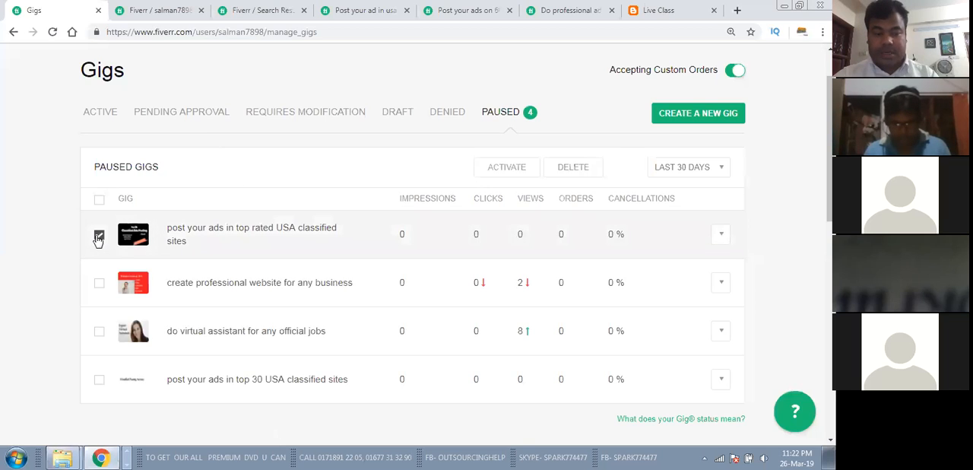
left_click(486, 168)
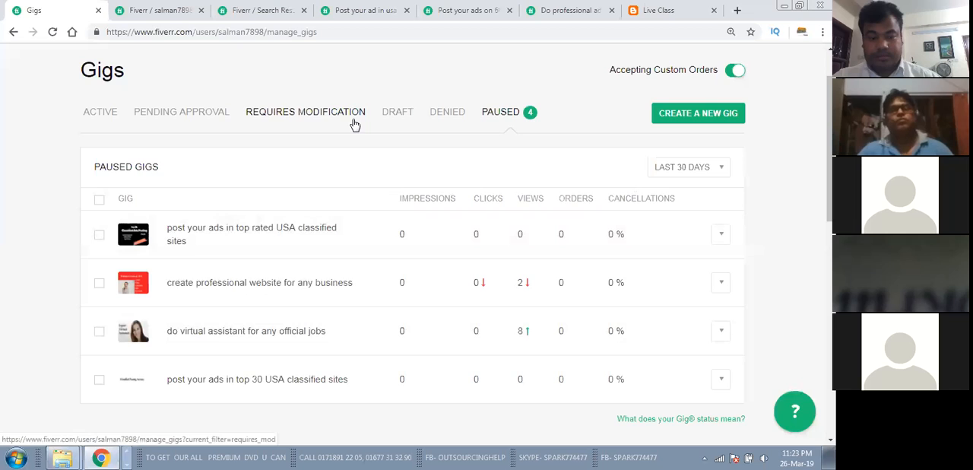
scroll(428, 418, "down", 2)
scroll(428, 418, "up", 2)
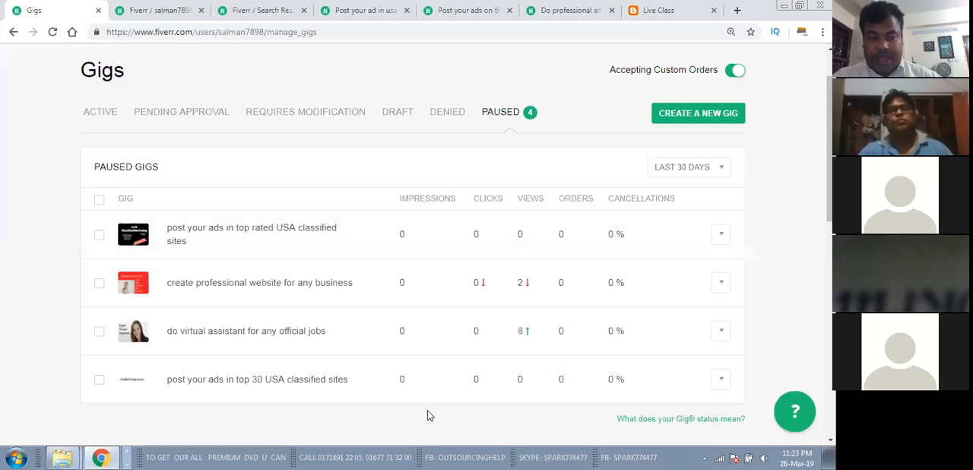